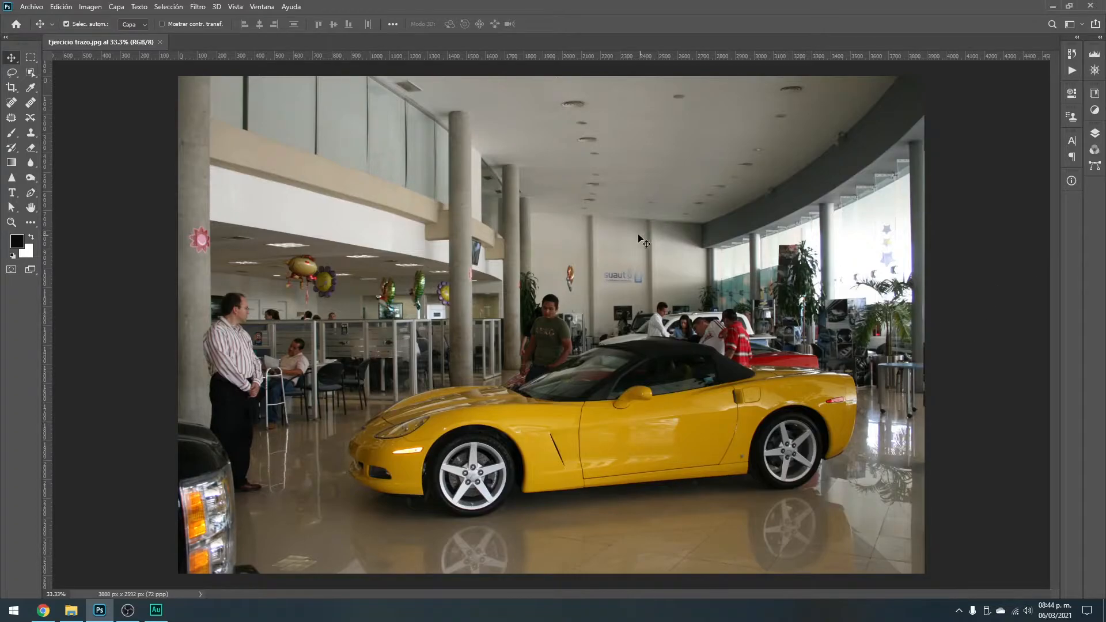
- Select the yellow car's bodywork with the Quick Selection tool using a 54 px brush, and clear the selection
click(30, 74)
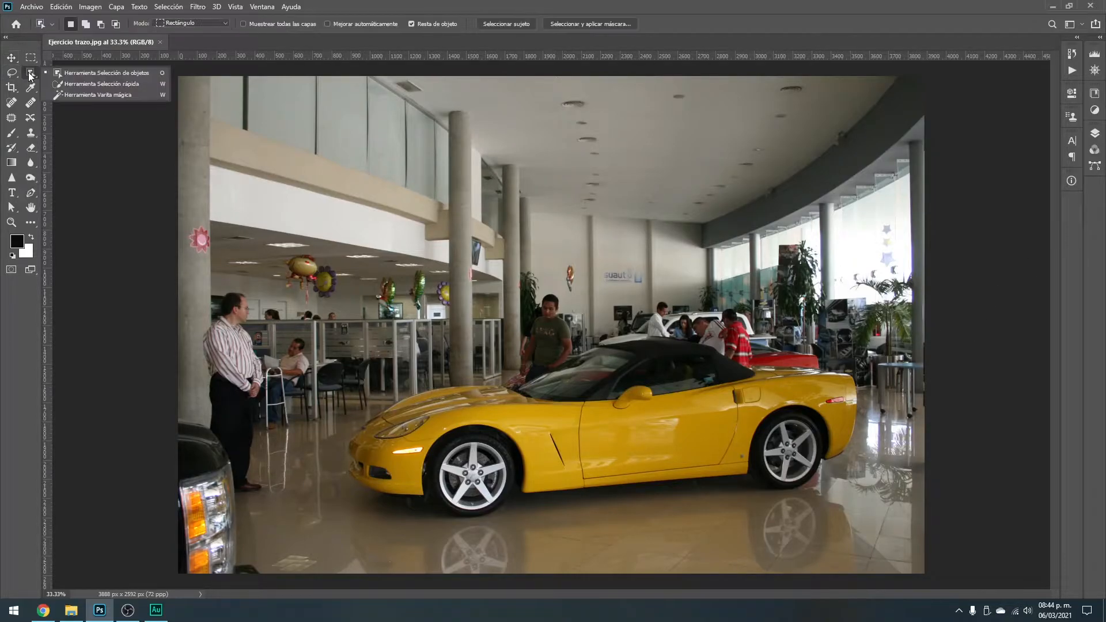
click(106, 84)
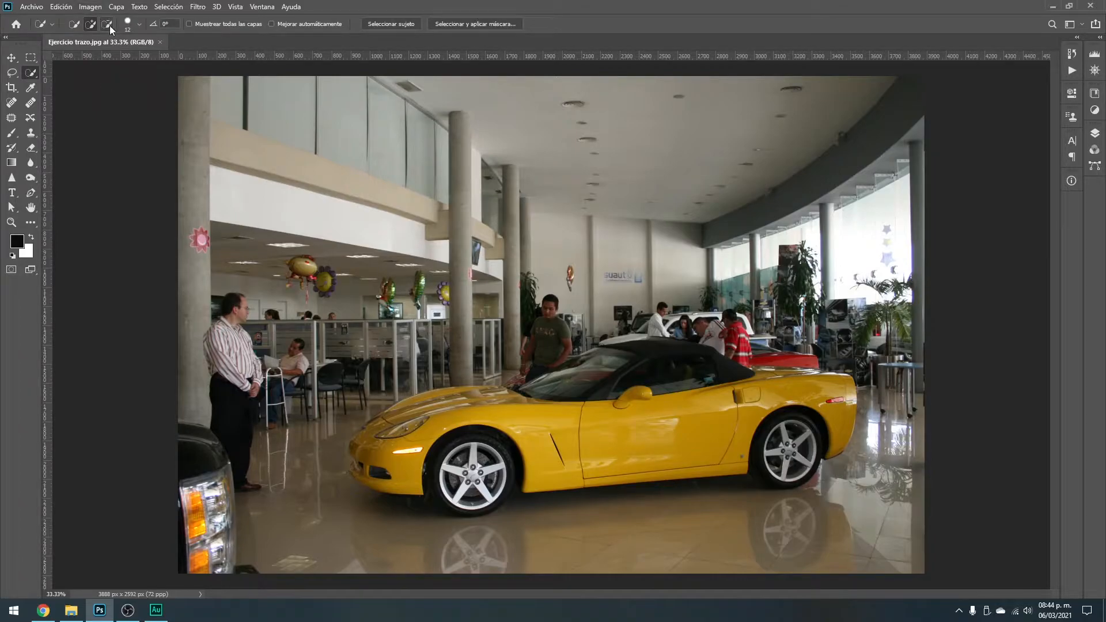
click(138, 23)
drag(94, 58, 99, 57)
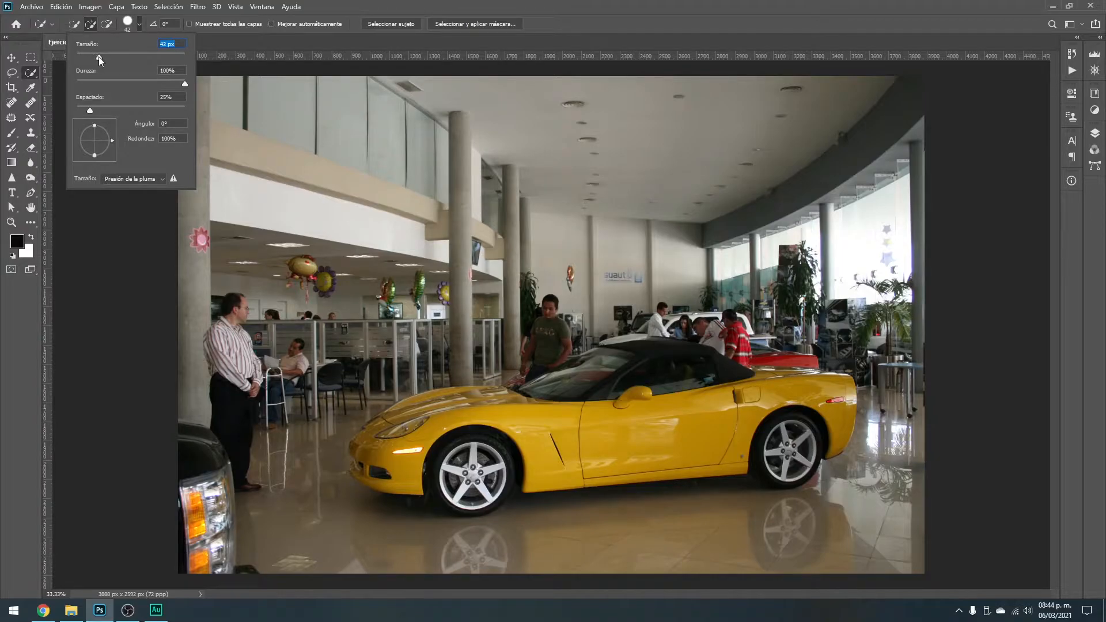
mouse_move(443, 418)
mouse_down()
mouse_move(514, 416)
mouse_move(573, 442)
mouse_move(625, 440)
mouse_up()
mouse_move(718, 430)
mouse_down()
mouse_move(785, 392)
mouse_move(824, 396)
mouse_move(834, 424)
mouse_up()
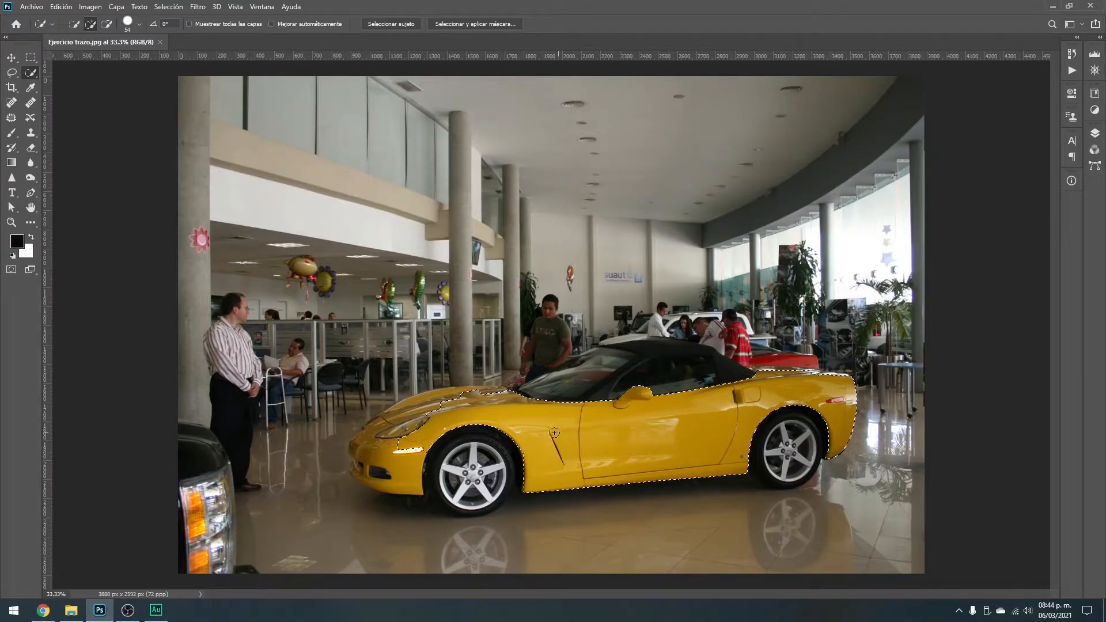
mouse_move(502, 408)
mouse_down()
mouse_move(462, 388)
mouse_move(393, 429)
mouse_up()
key(ctrl+d)
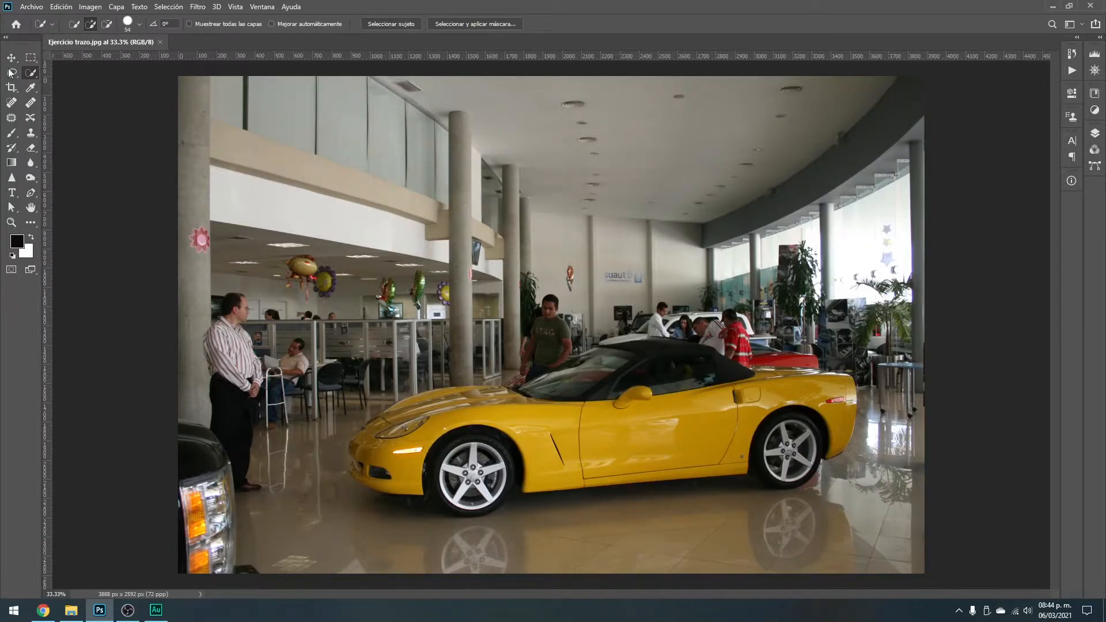
- Select the yellow front fender, door and rear panels with the Magic Wand at tolerance 32, and clear the selection
right_click(31, 72)
click(75, 95)
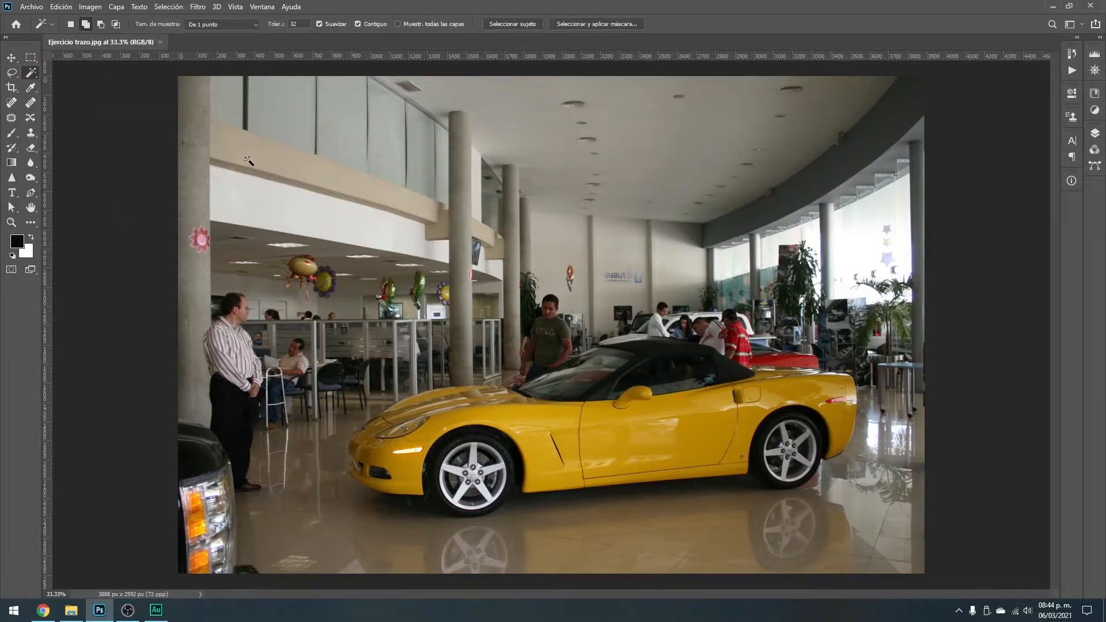
click(561, 423)
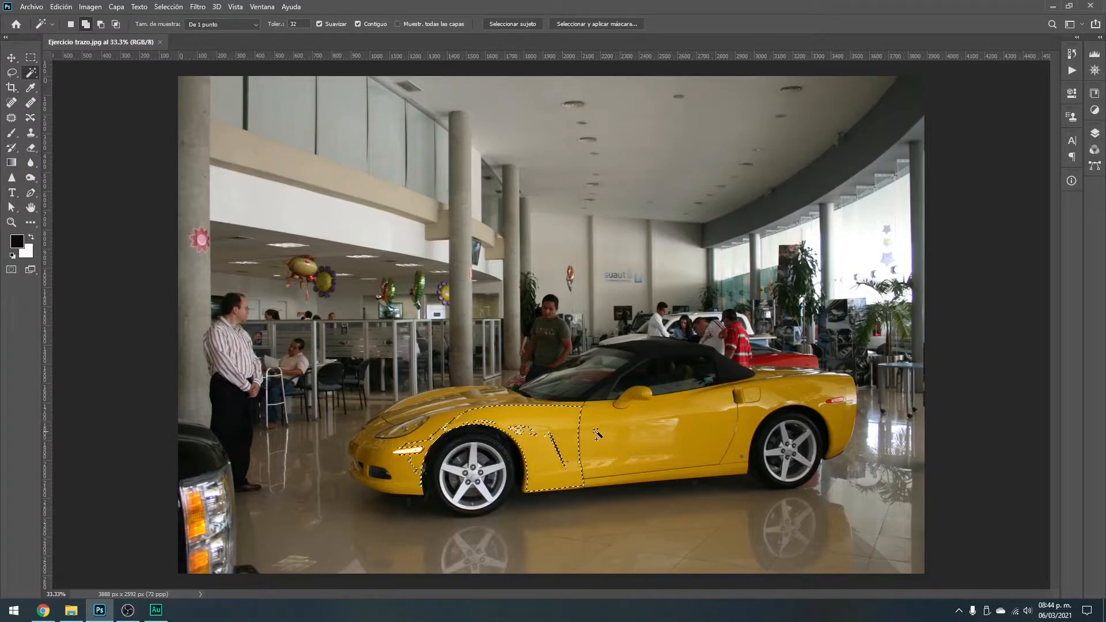
click(759, 405)
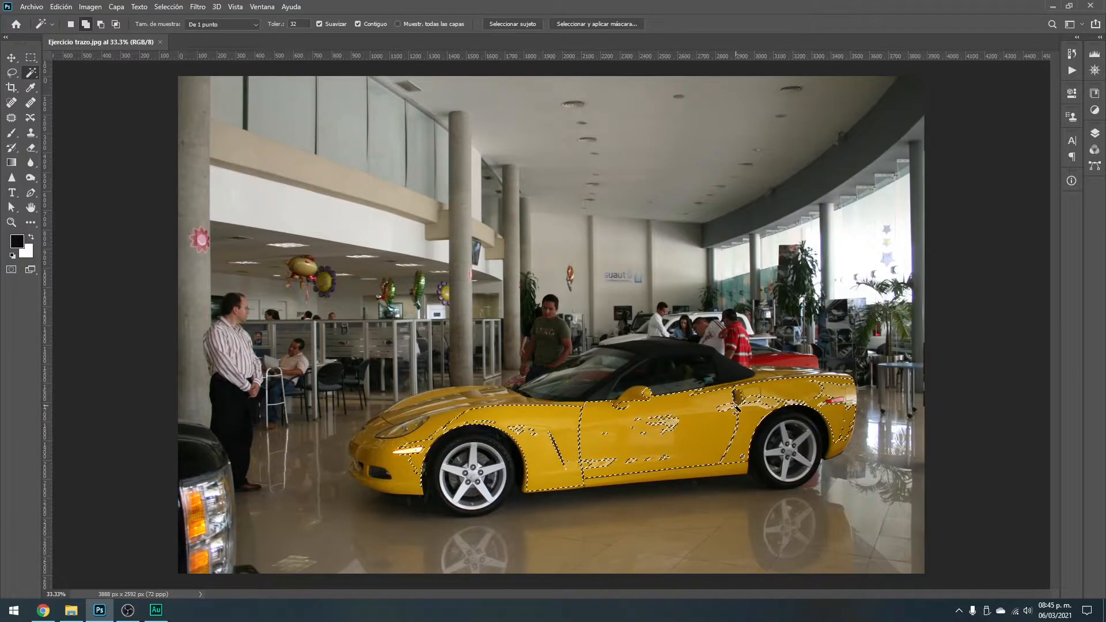
key(ctrl+d)
- Try outlining the car's hood and windshield edge freehand with the Lasso tool
click(11, 74)
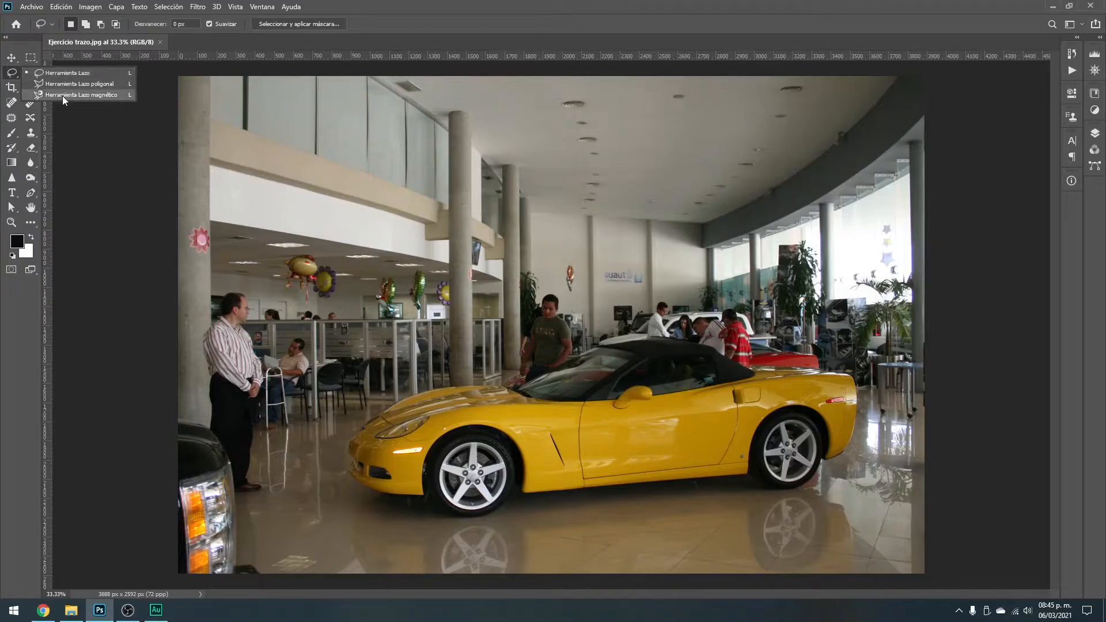
click(65, 75)
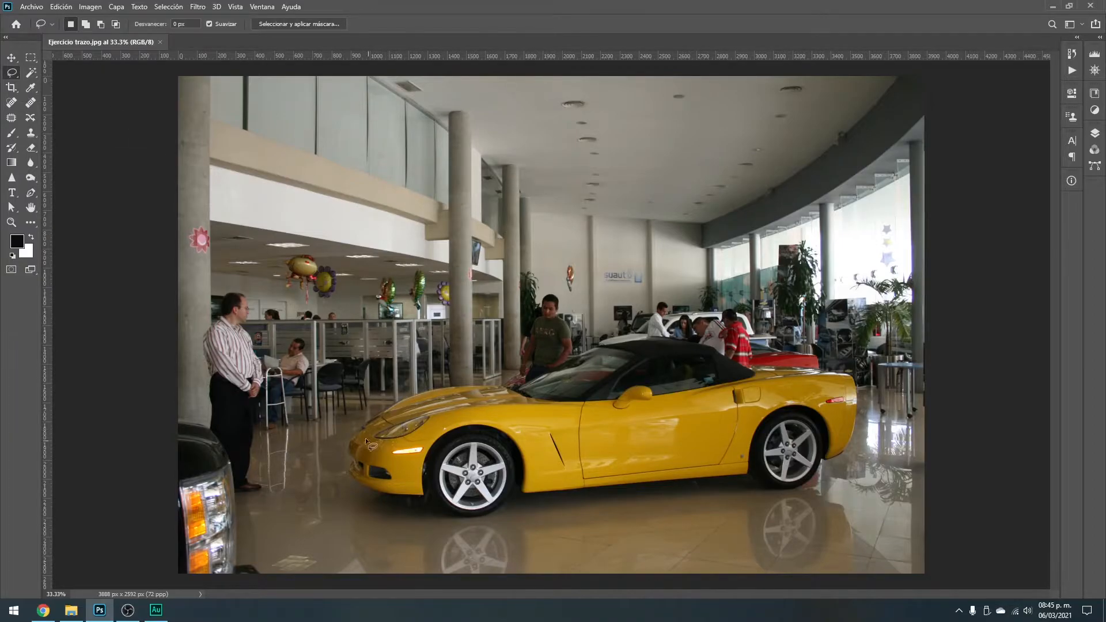
drag(346, 444, 364, 429)
drag(511, 388, 555, 360)
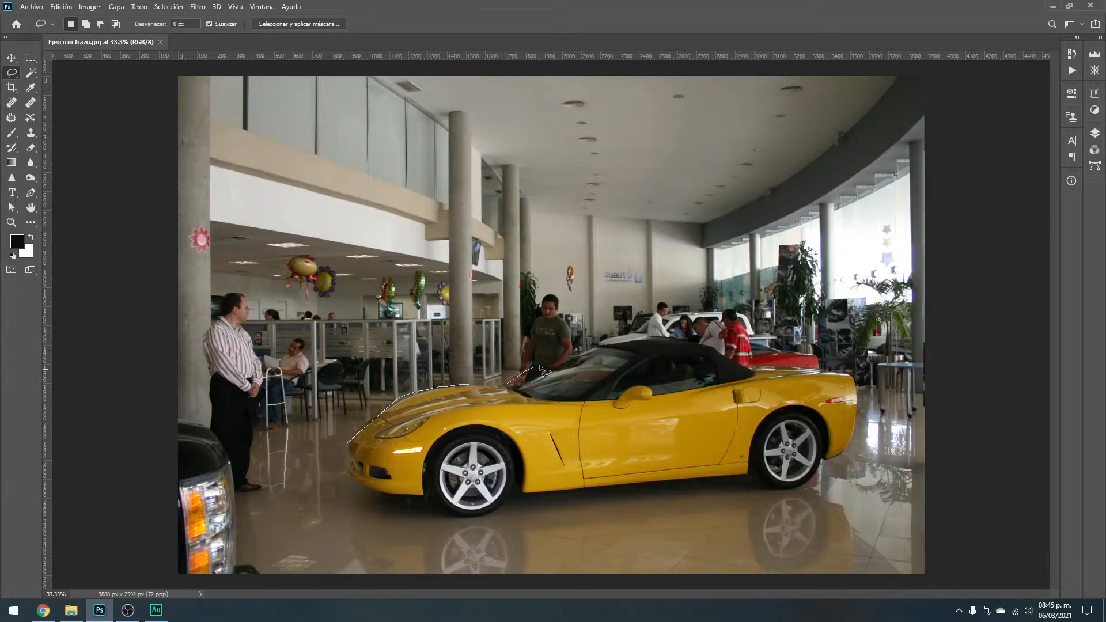
click(686, 410)
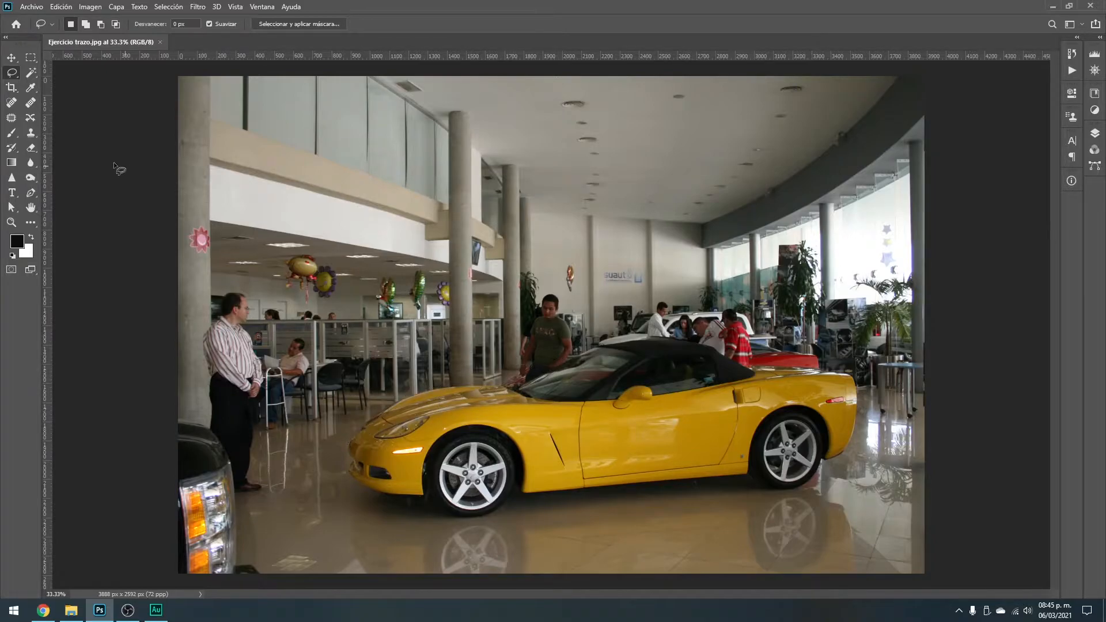
- Outline the front part of the car with straight segments using the Polygonal Lasso, and clear the selection
right_click(12, 73)
click(109, 84)
click(423, 495)
click(367, 484)
click(358, 464)
click(584, 447)
click(423, 496)
key(ctrl+d)
- Trace the car from behind the front wheel around the rear wheel arch and tail with the Magnetic Lasso
right_click(16, 79)
click(53, 94)
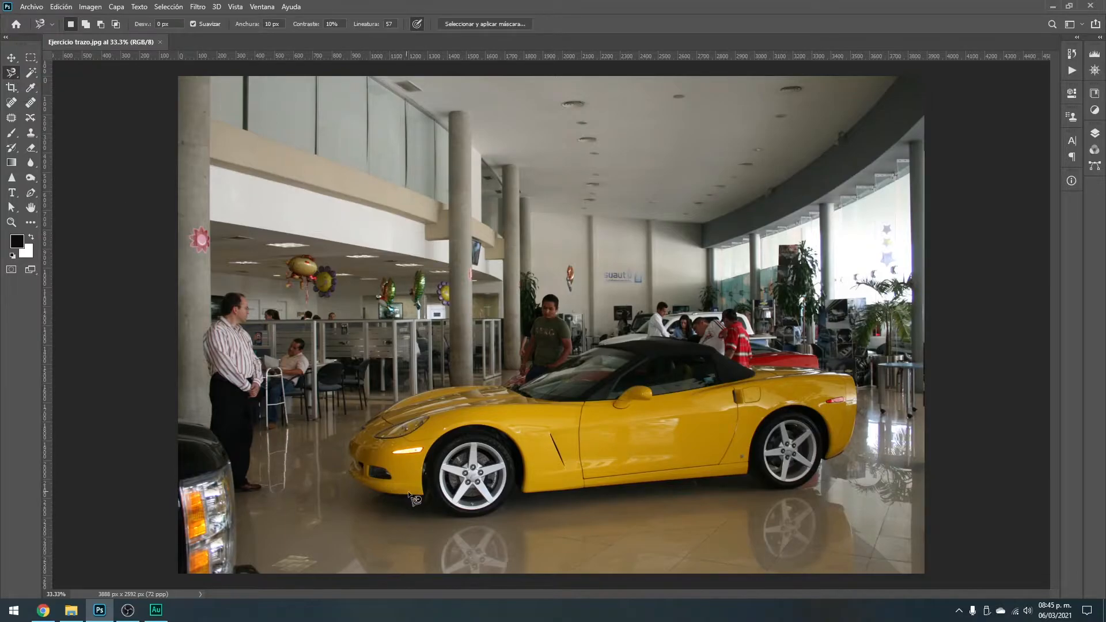
click(530, 493)
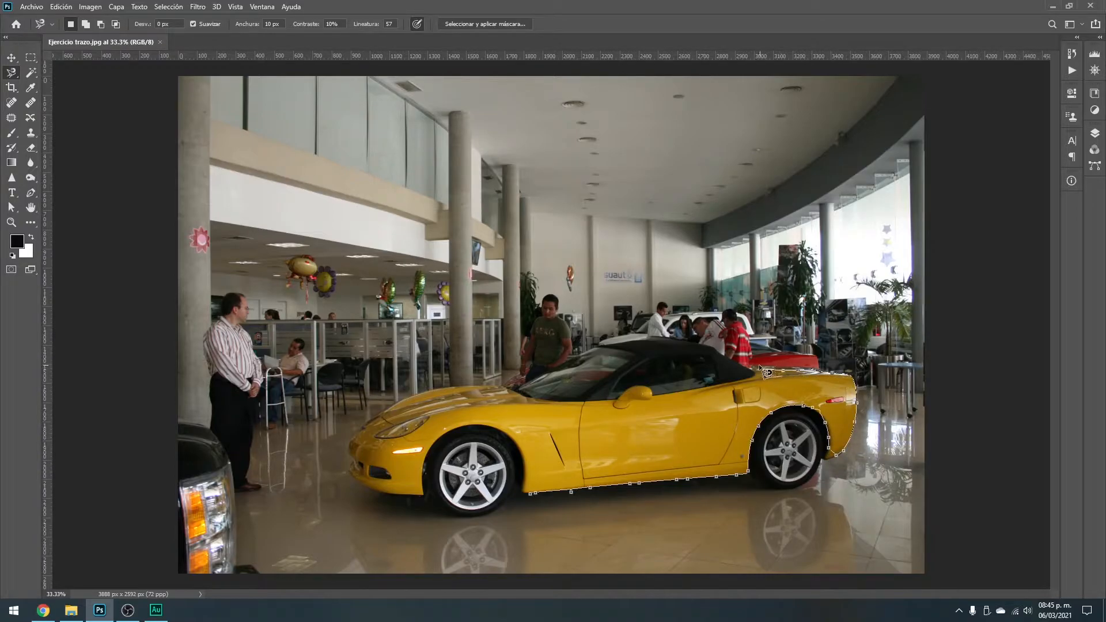
click(531, 494)
- Examine the selection edge up close around the rear wheel arch and rear bumper, and clear the selection
key(ctrl+plus)
key(ctrl+plus)
key(ctrl+plus)
key(ctrl+plus)
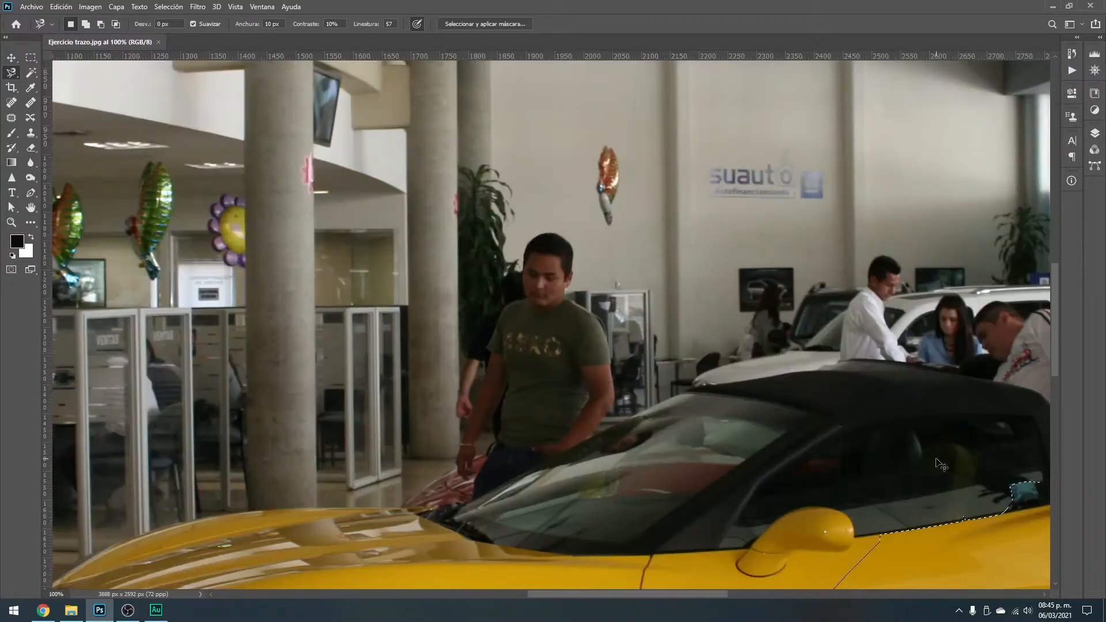
drag(704, 548, 389, 121)
drag(682, 521, 443, 282)
drag(533, 510, 481, 262)
drag(547, 367, 557, 237)
key(ctrl+plus)
drag(695, 228, 455, 297)
drag(1040, 223, 595, 272)
drag(697, 252, 580, 353)
drag(676, 193, 607, 304)
ctrl+click(644, 174)
drag(745, 119, 455, 319)
drag(696, 177, 364, 177)
drag(763, 255, 724, 249)
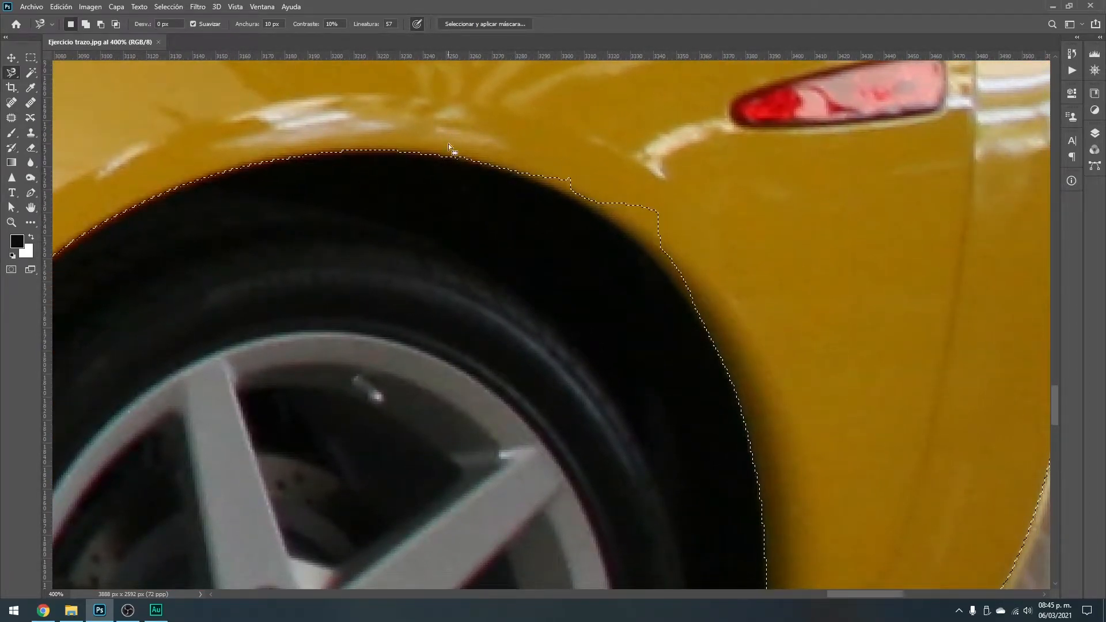
drag(669, 355, 559, 185)
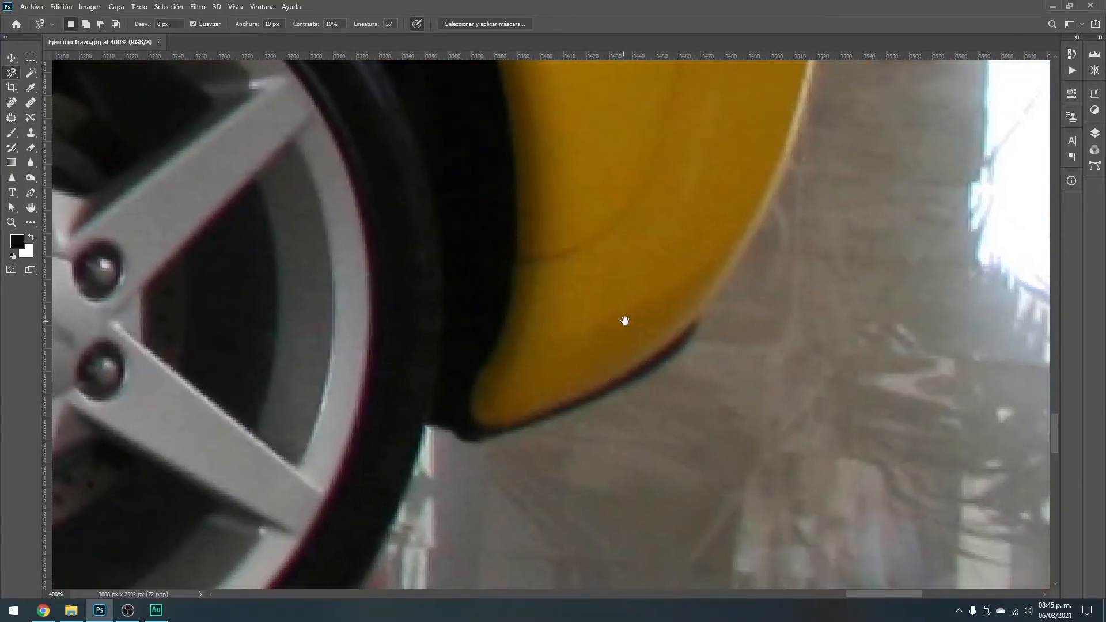
drag(483, 134, 506, 178)
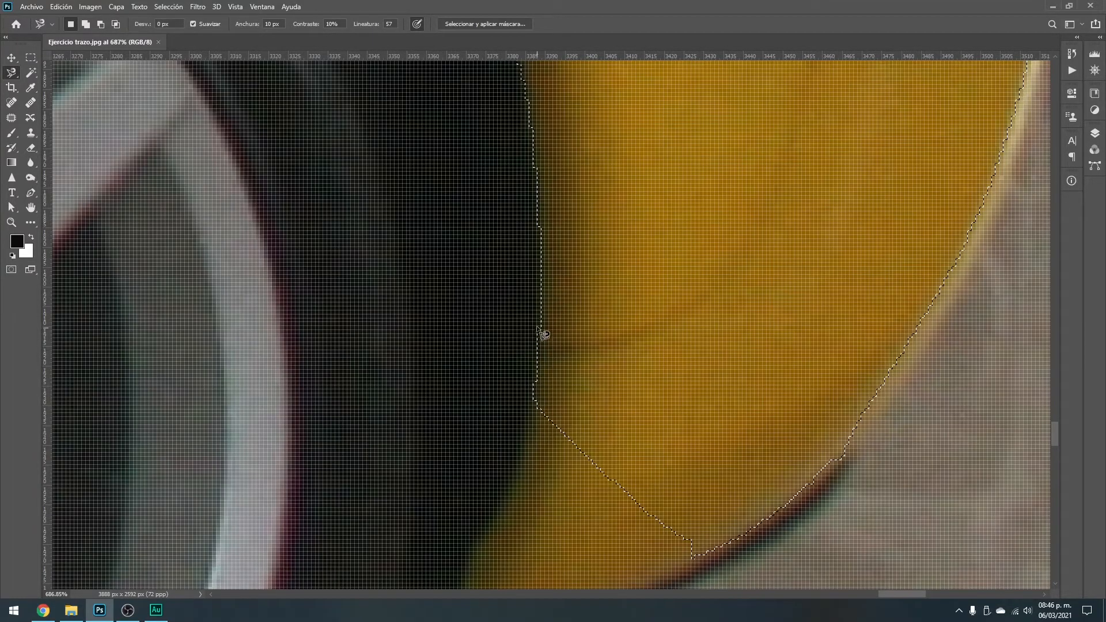
drag(656, 408, 572, 301)
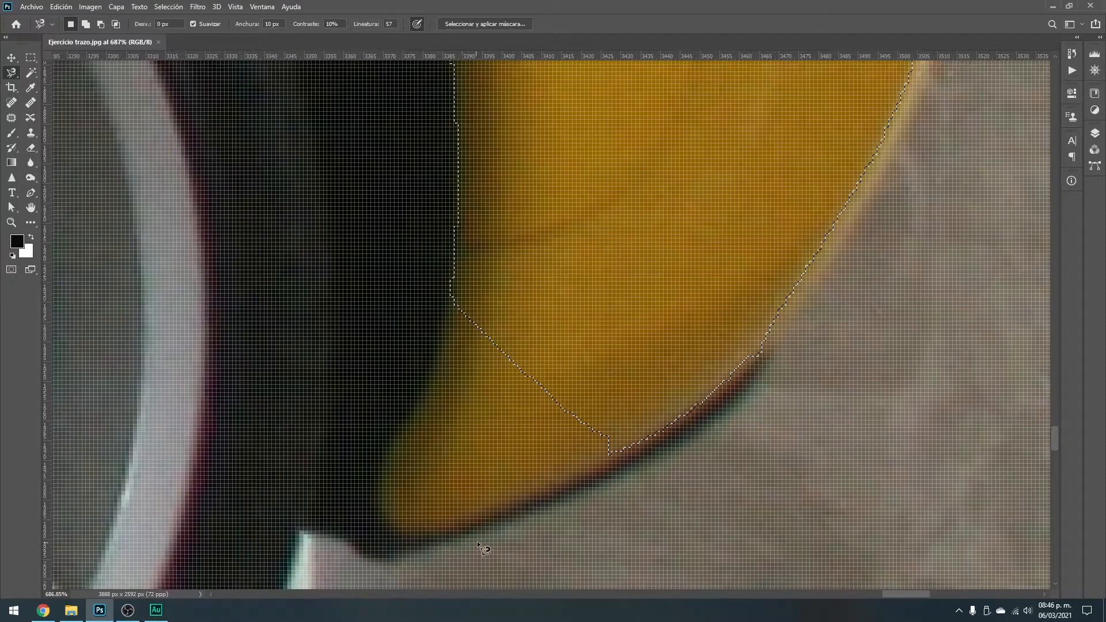
key(ctrl+minus)
key(ctrl+minus)
key(ctrl+minus)
key(ctrl+minus)
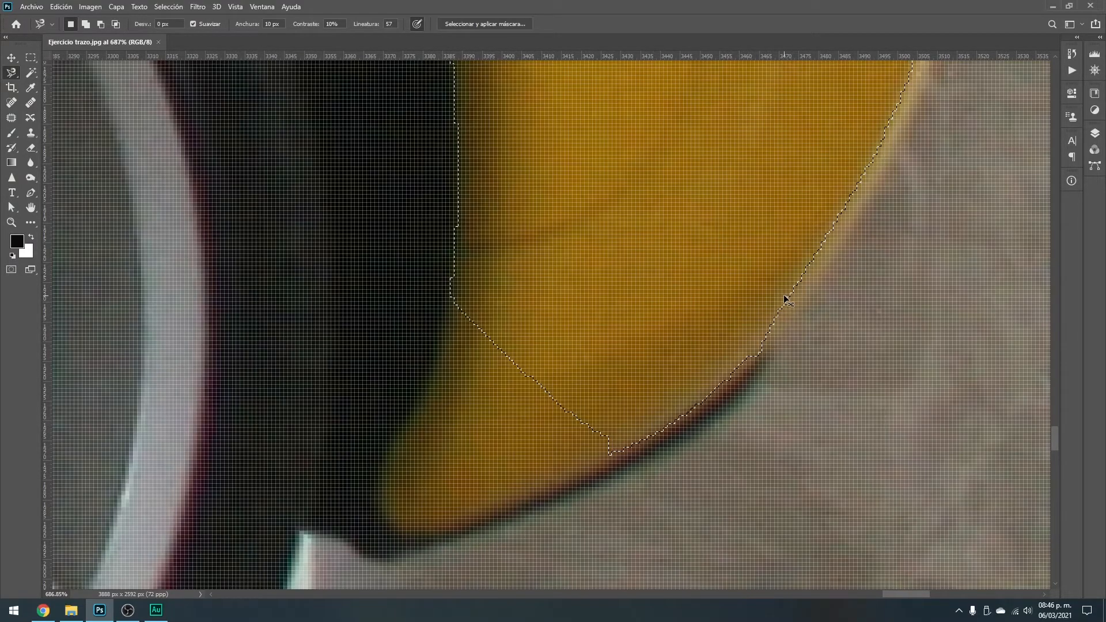
key(ctrl+minus)
key(ctrl+minus)
key(ctrl+minus)
key(ctrl+minus)
key(ctrl+minus)
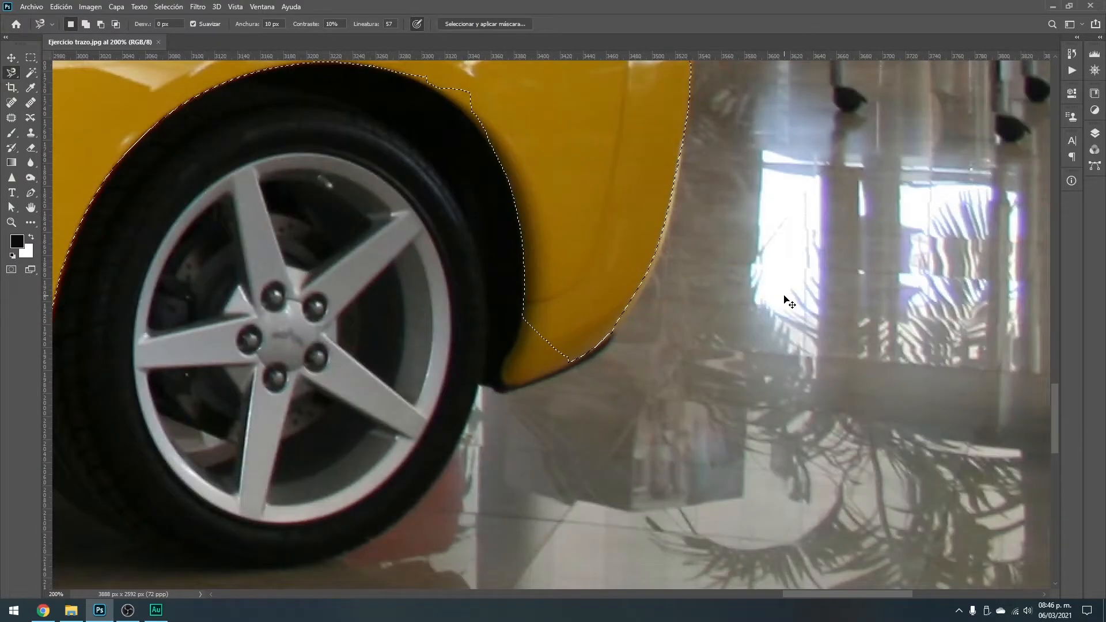
key(ctrl+minus)
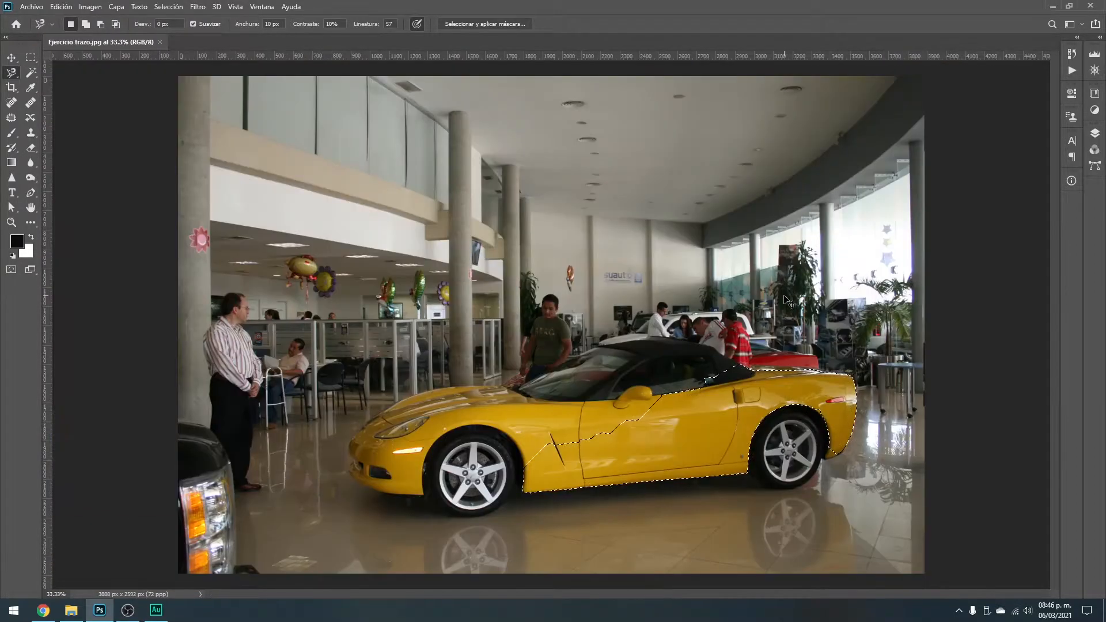
key(ctrl+d)
click(28, 195)
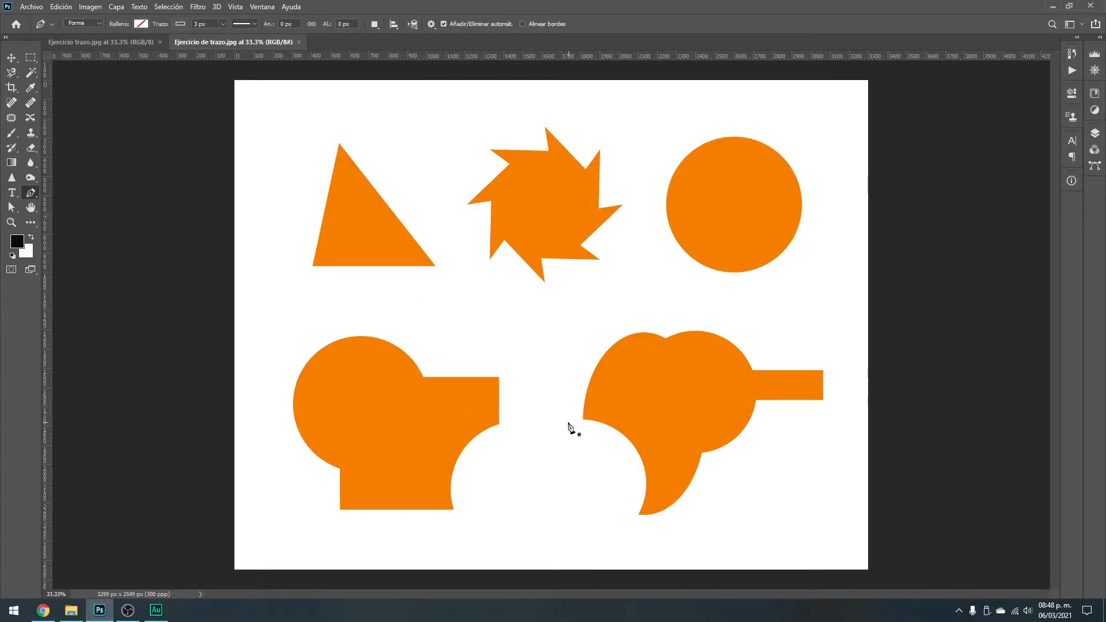
click(30, 73)
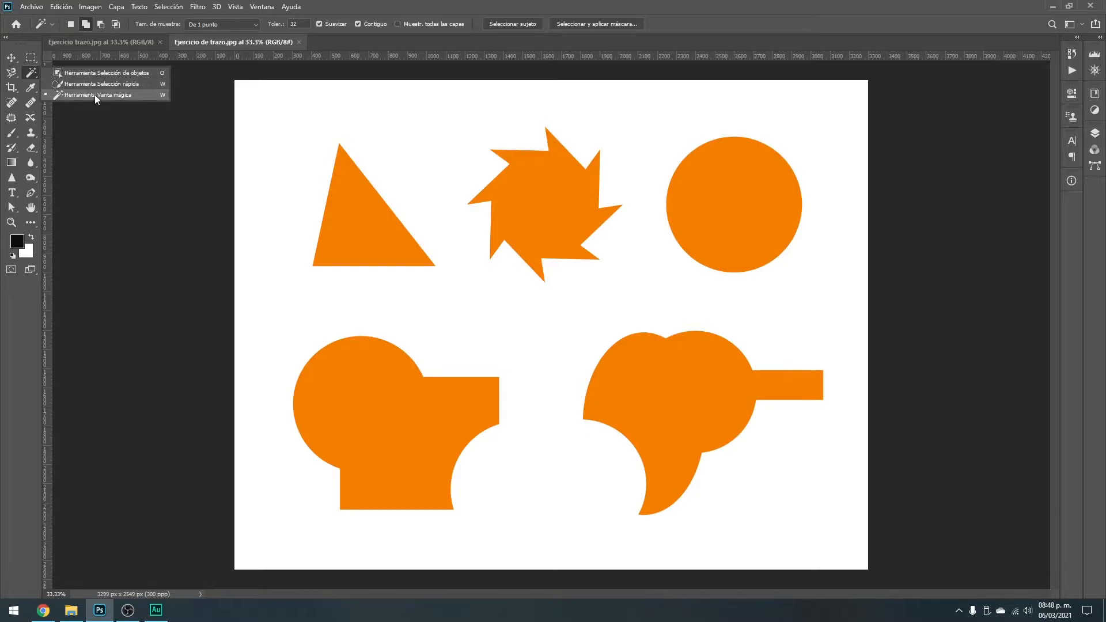
click(144, 95)
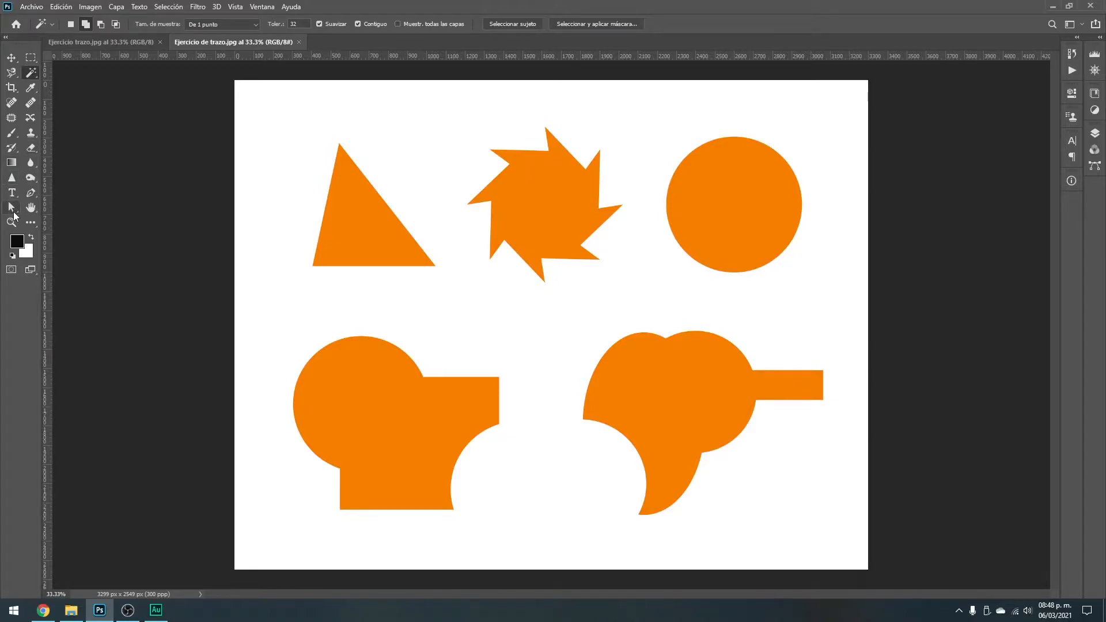
- Trace the orange triangle as a closed three-point outline with the Pen tool in Forma (shape) mode
click(31, 196)
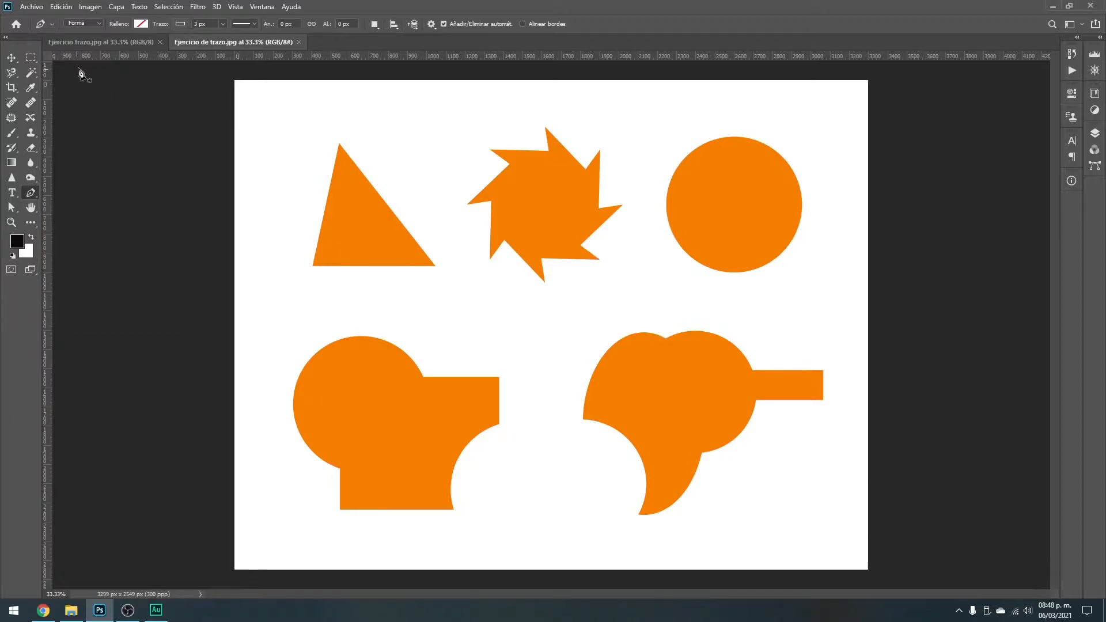
click(102, 23)
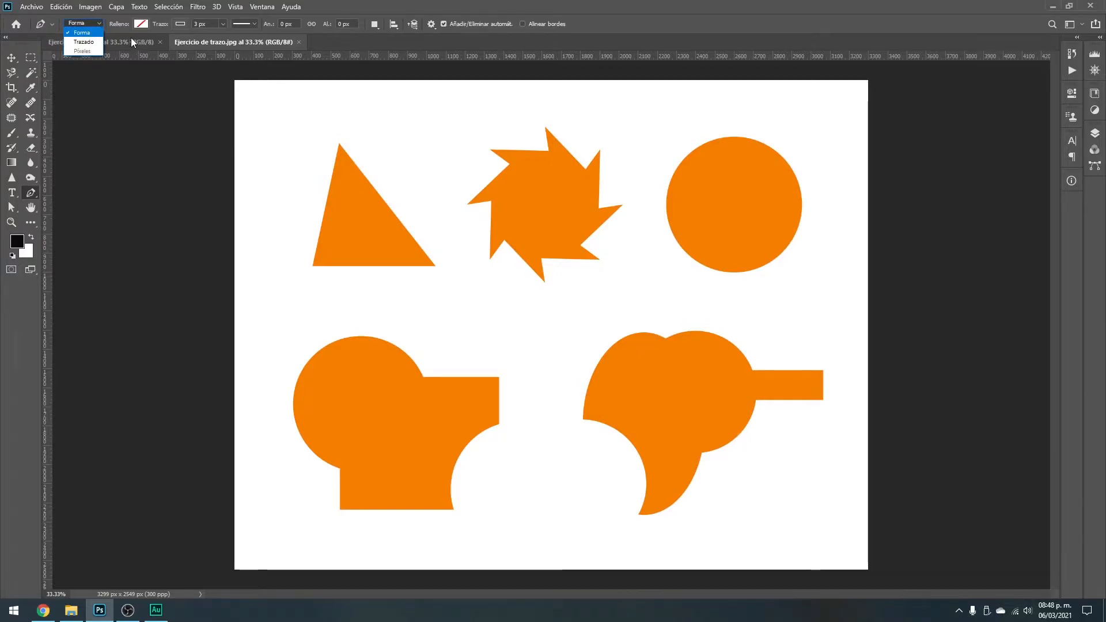
click(83, 33)
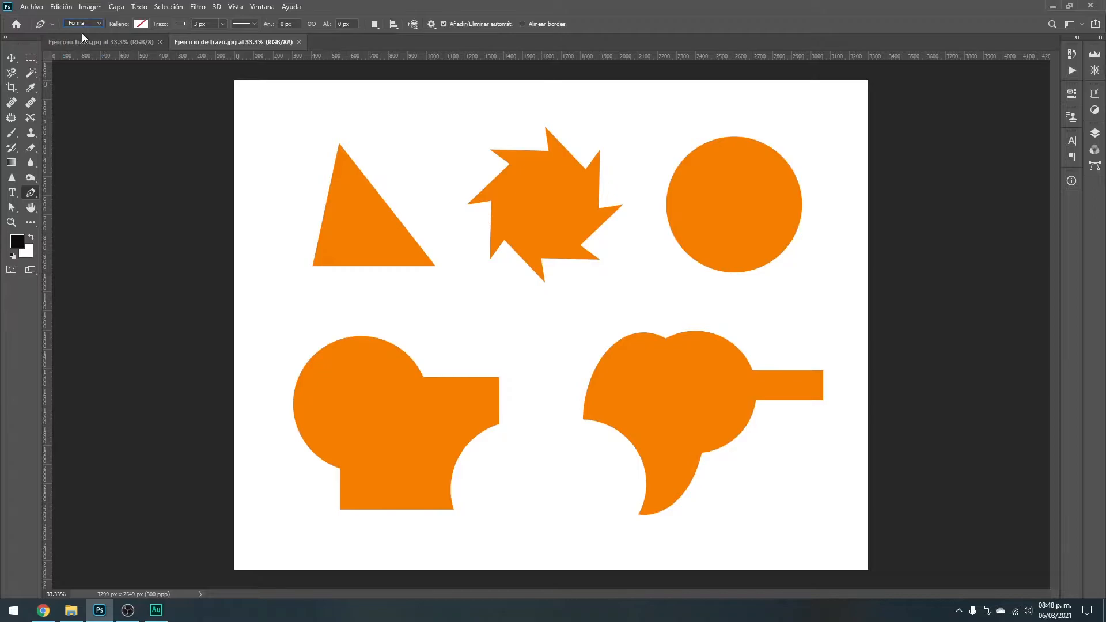
click(312, 266)
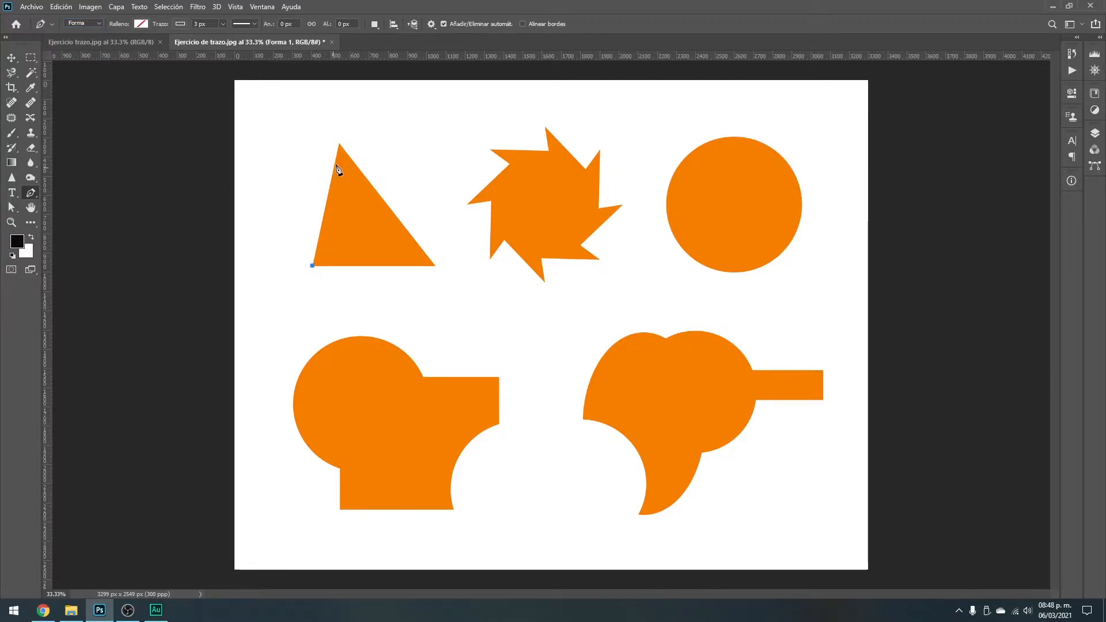
click(339, 144)
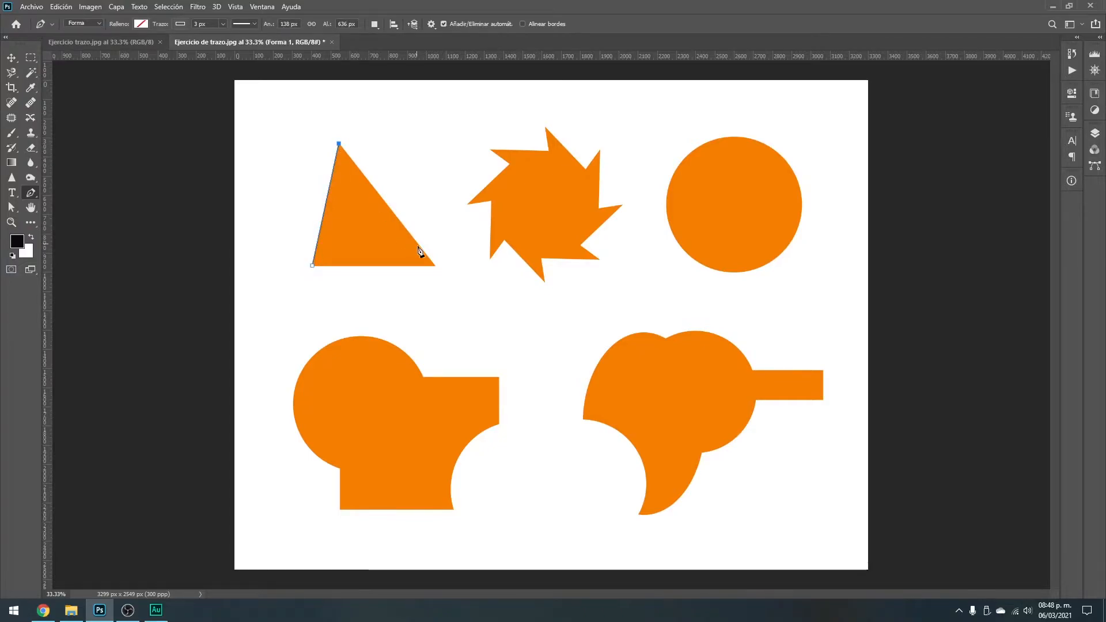
click(436, 266)
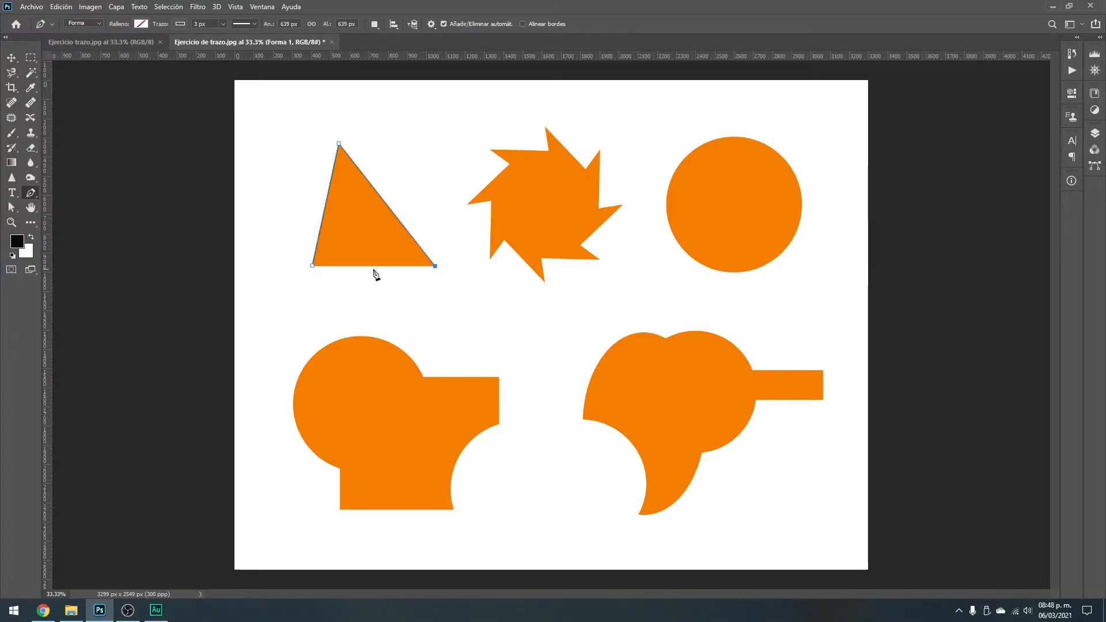
click(312, 266)
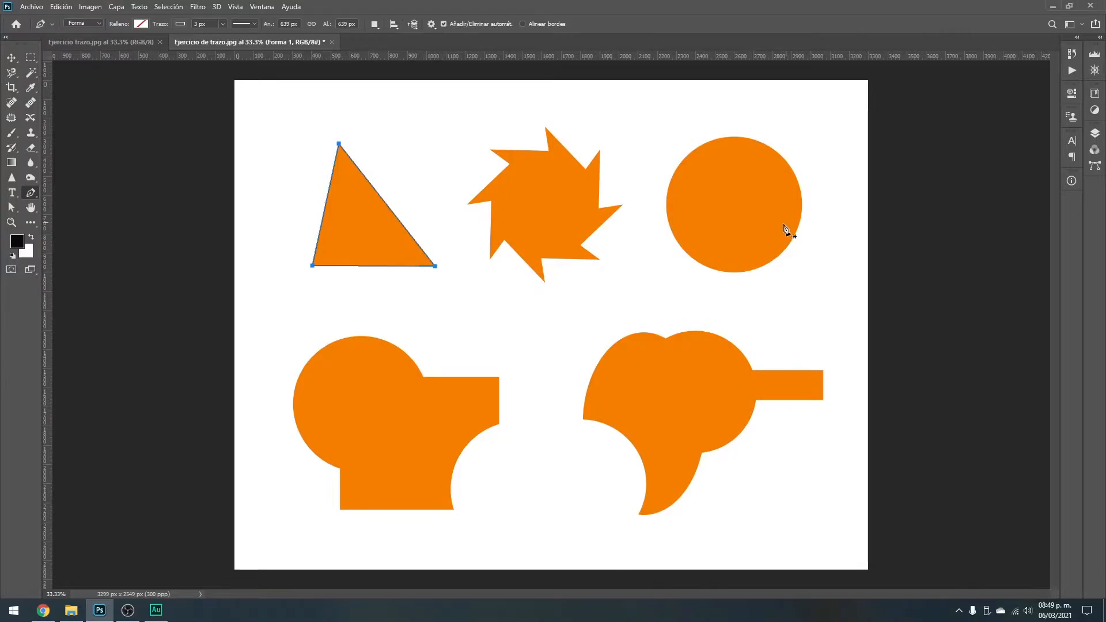
- Show the layers and set the traced triangle shape's fill to blue from the RGB swatches
click(1095, 133)
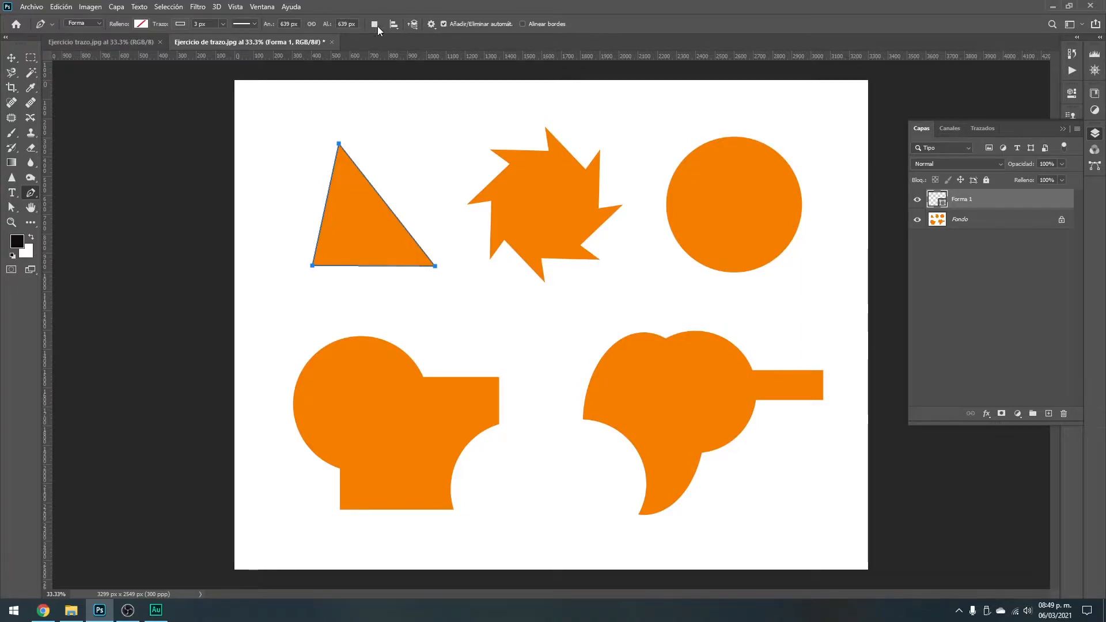
click(139, 23)
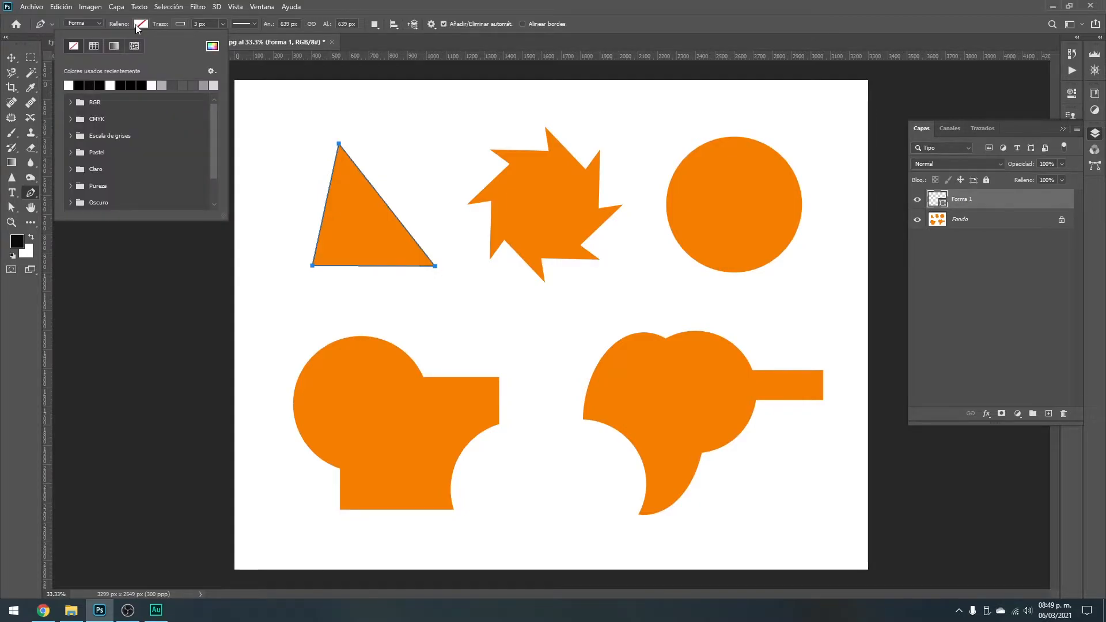
click(71, 102)
click(123, 116)
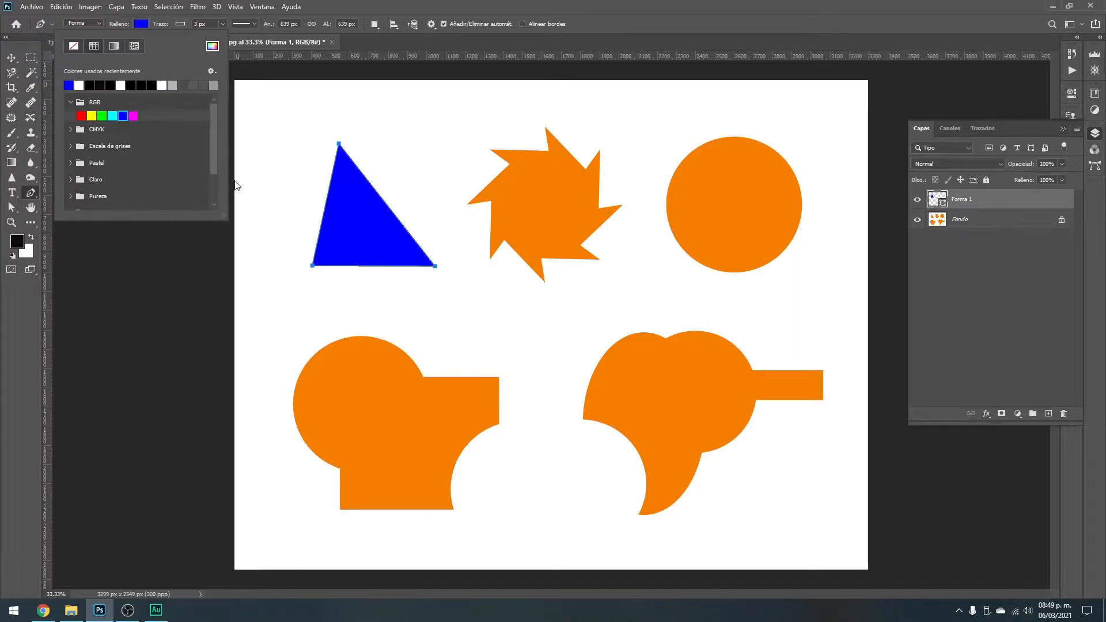
- Try yellow, green and cyan as the triangle's fill and set it back to blue from the RGB swatches
click(91, 116)
click(102, 116)
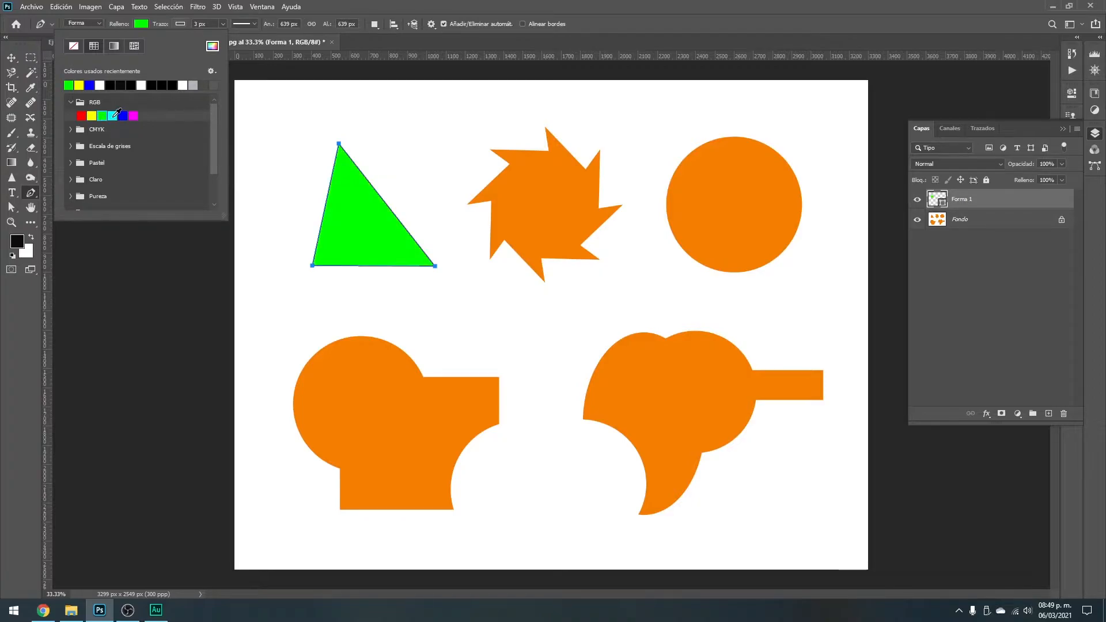
click(113, 116)
click(123, 116)
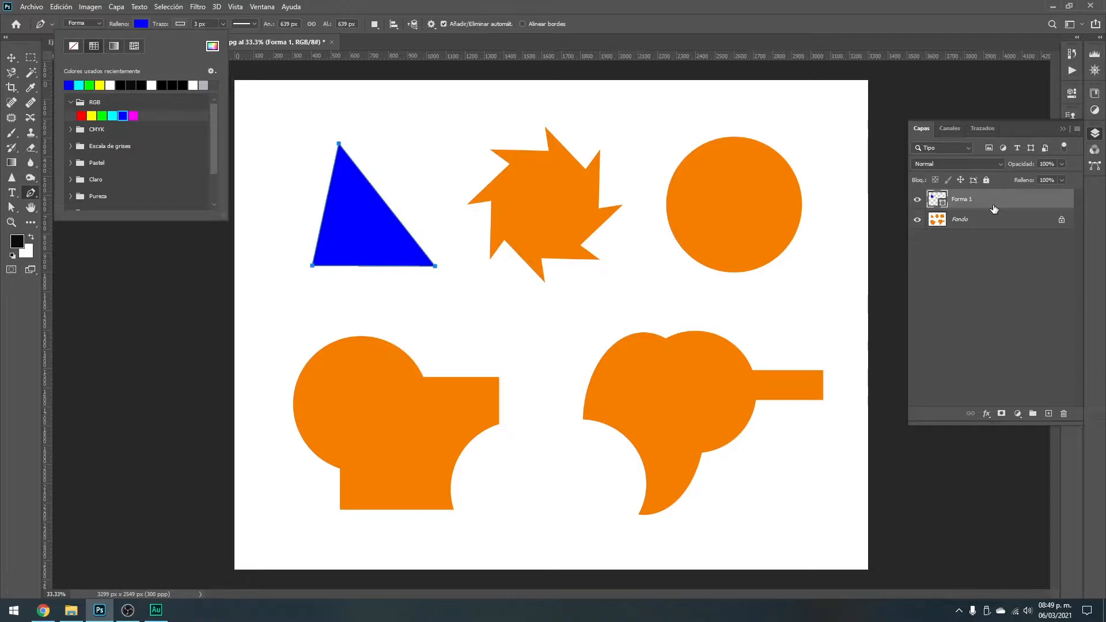
- Give the blue triangle a green stroke 26.52 px wide
click(182, 21)
click(128, 84)
click(223, 24)
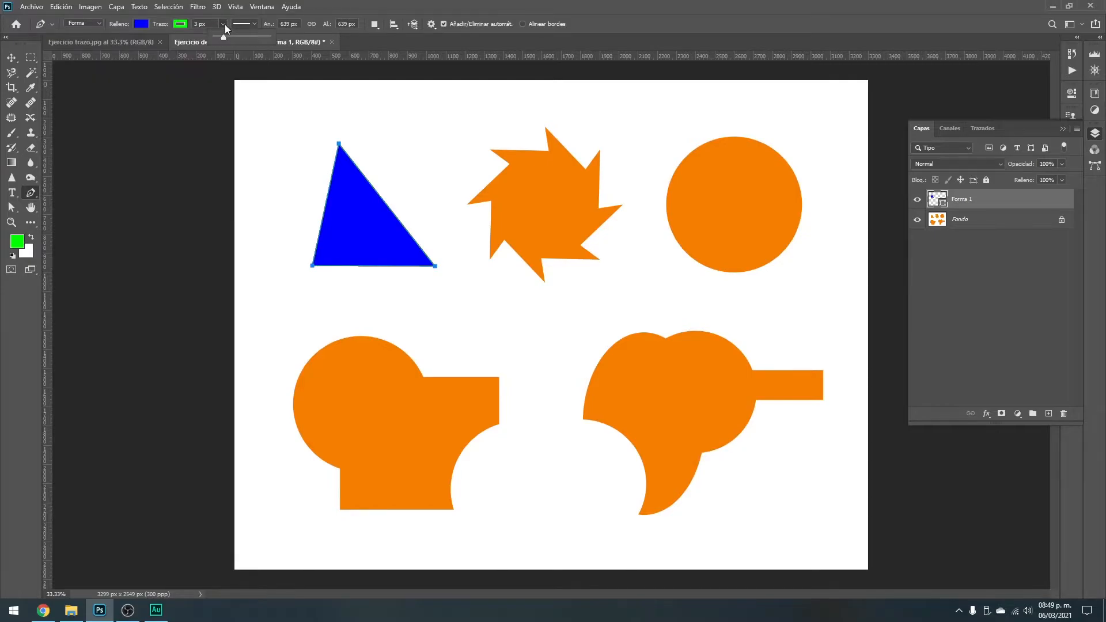
drag(235, 38, 230, 41)
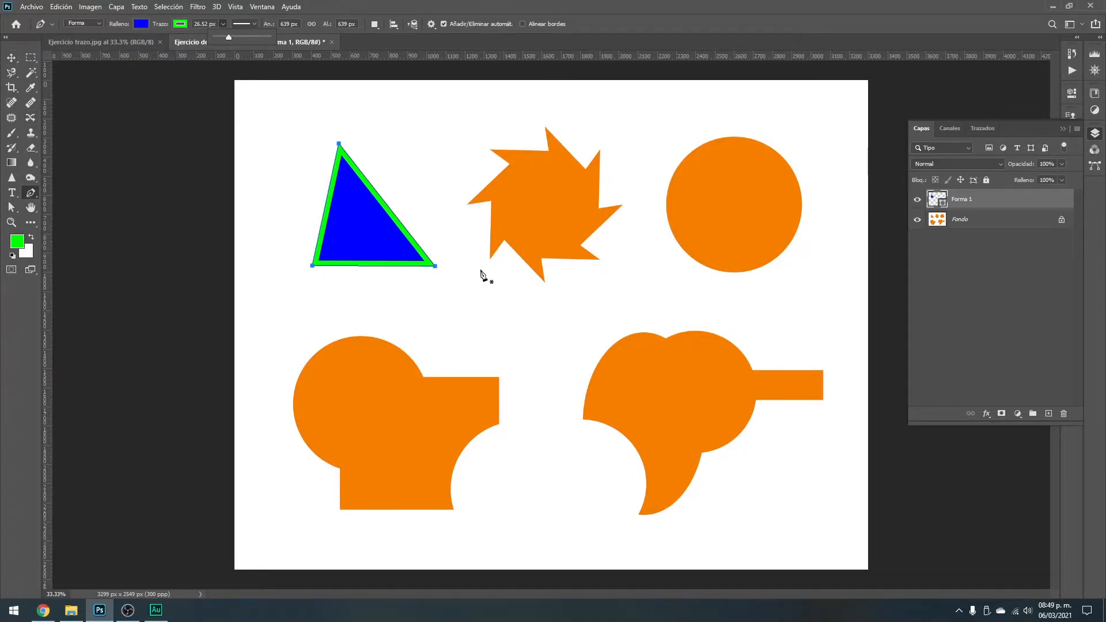
- Draw a large closed freehand polygon across the middle of the image with the Pen tool in Forma mode
click(510, 258)
click(475, 357)
click(481, 427)
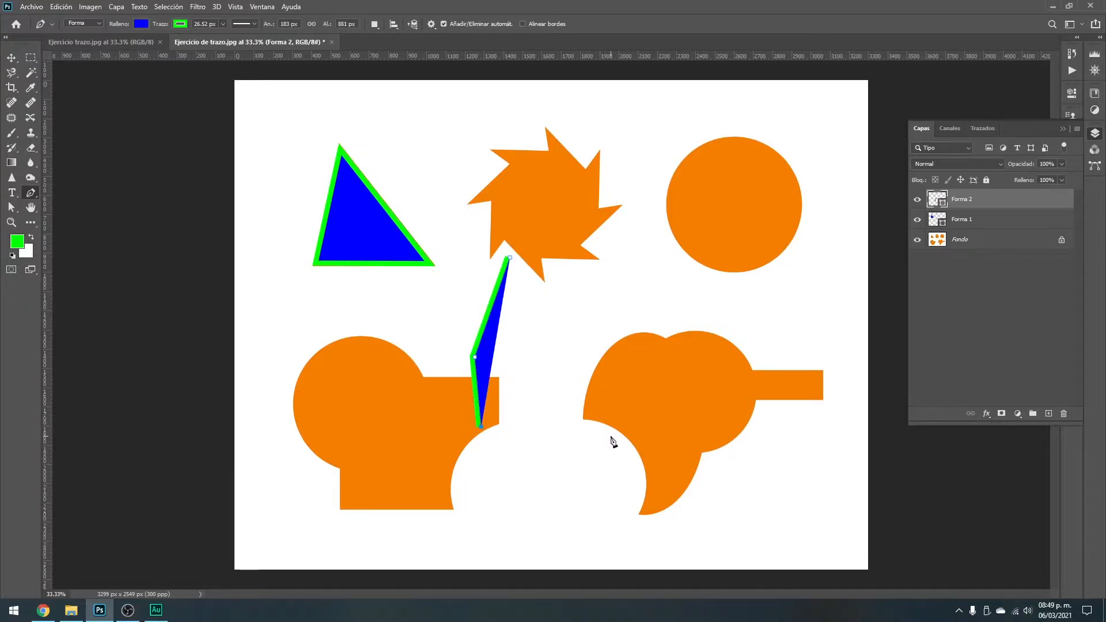
click(611, 437)
click(731, 380)
click(717, 275)
click(585, 213)
click(523, 245)
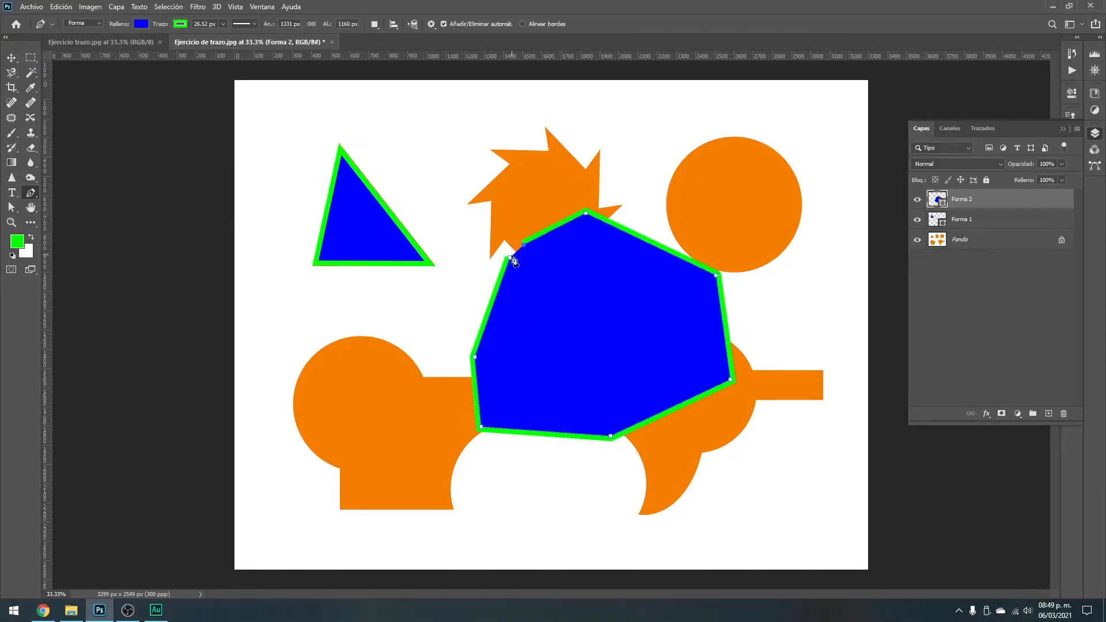
click(510, 258)
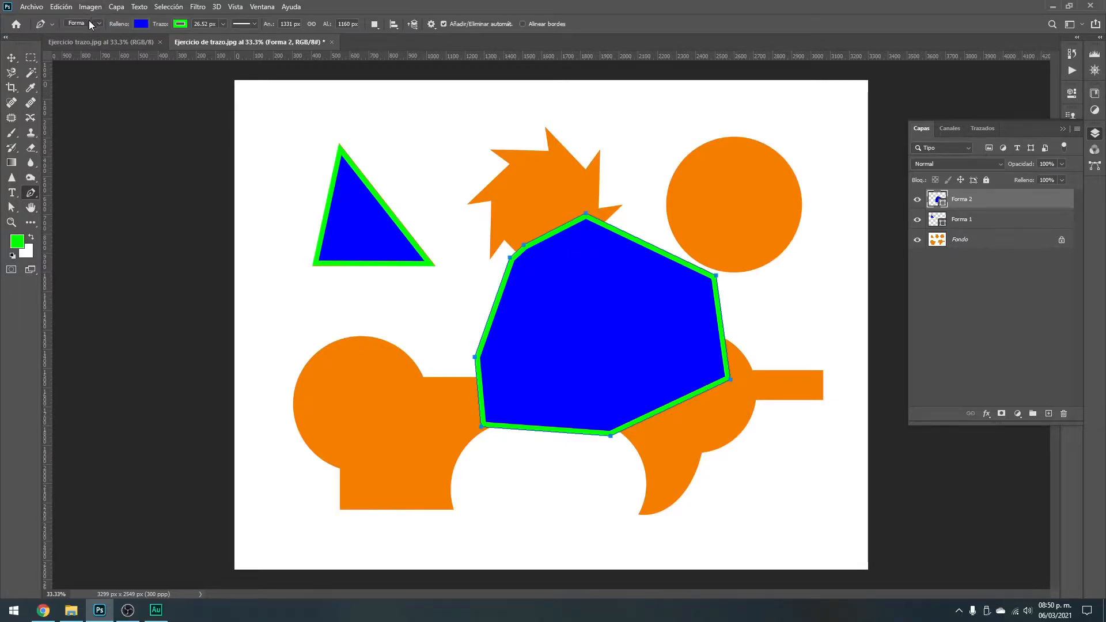
- Delete both shape layers, Forma 2 and Forma 1, leaving only the Fondo layer
drag(1019, 203, 1064, 414)
drag(1004, 198, 1064, 414)
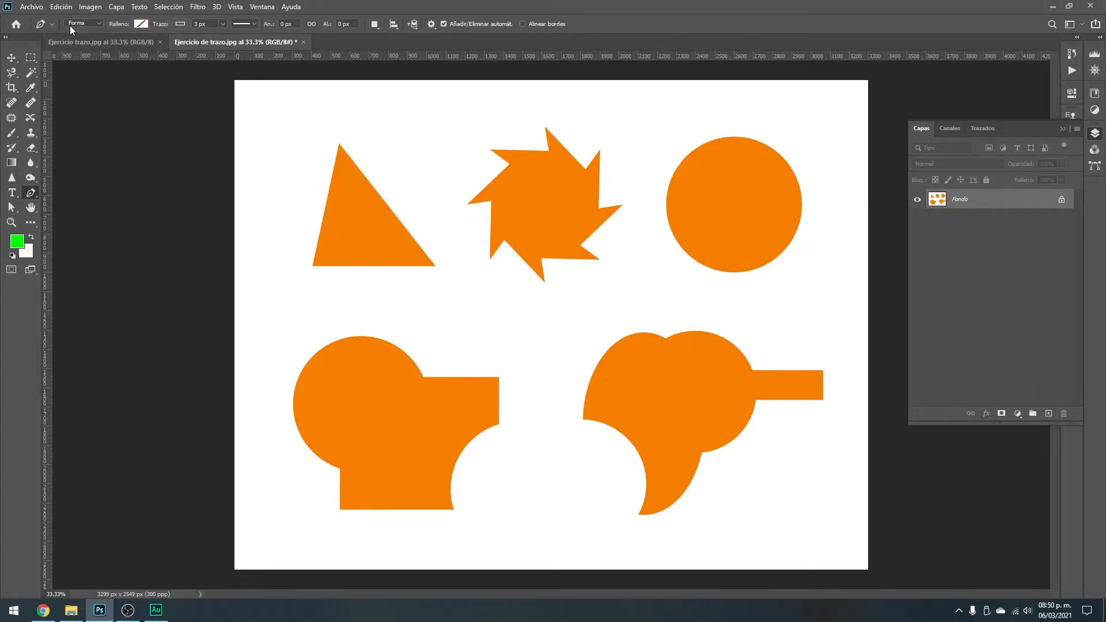
- Switch the Pen tool to Trazado (path) mode and trace the orange triangle as a closed three-point path
click(96, 24)
click(92, 40)
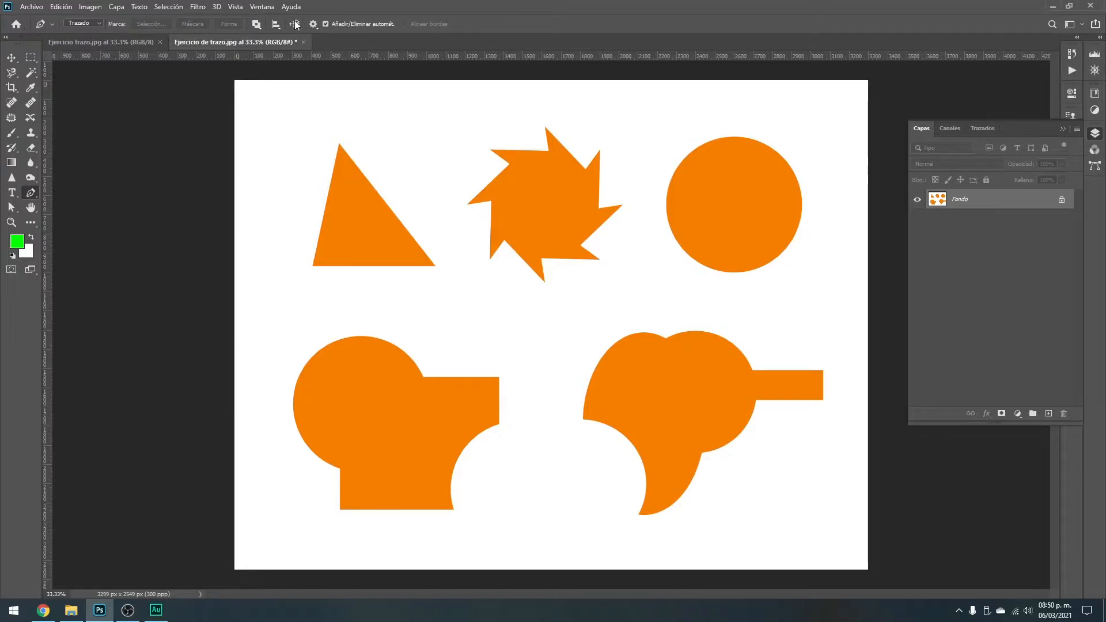
click(312, 266)
click(339, 144)
click(435, 267)
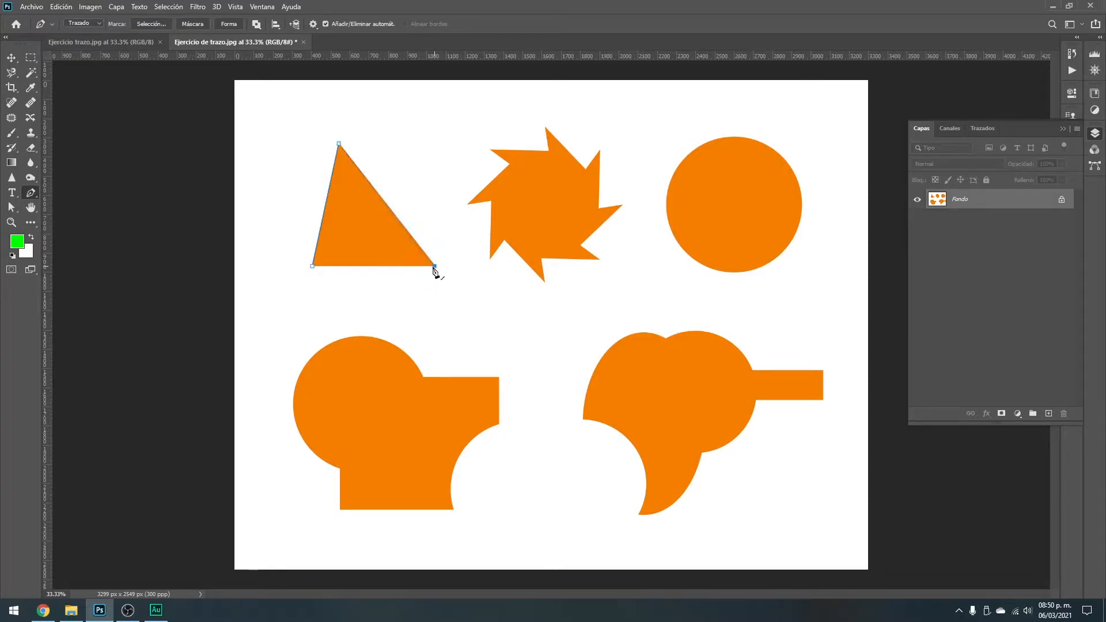
click(313, 267)
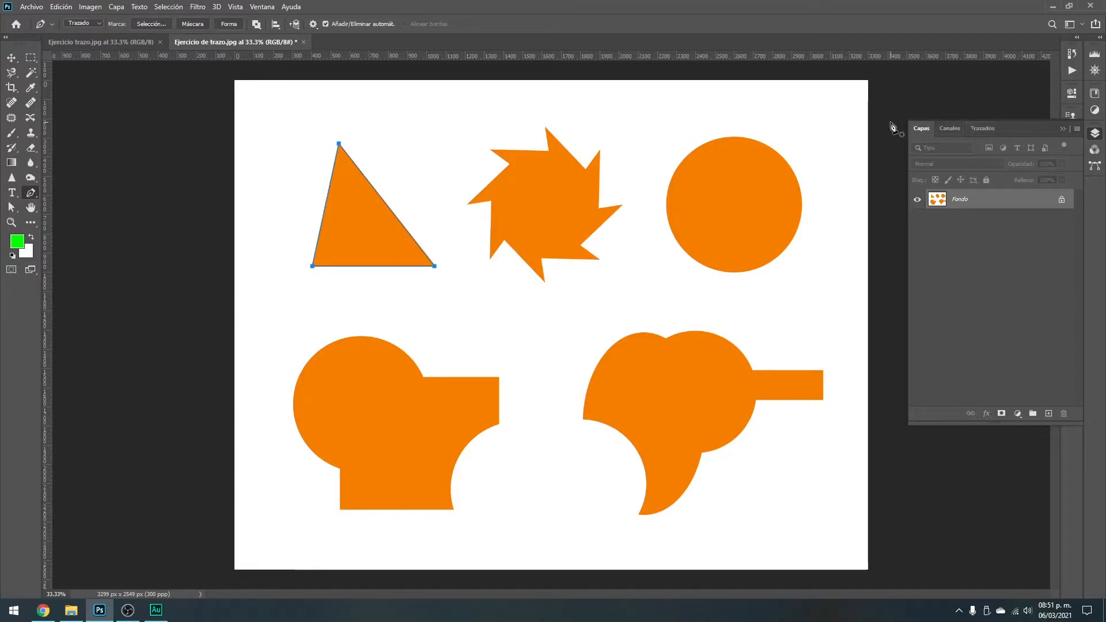
- Show the document's paths and delete the old saved path Figura 1
click(984, 130)
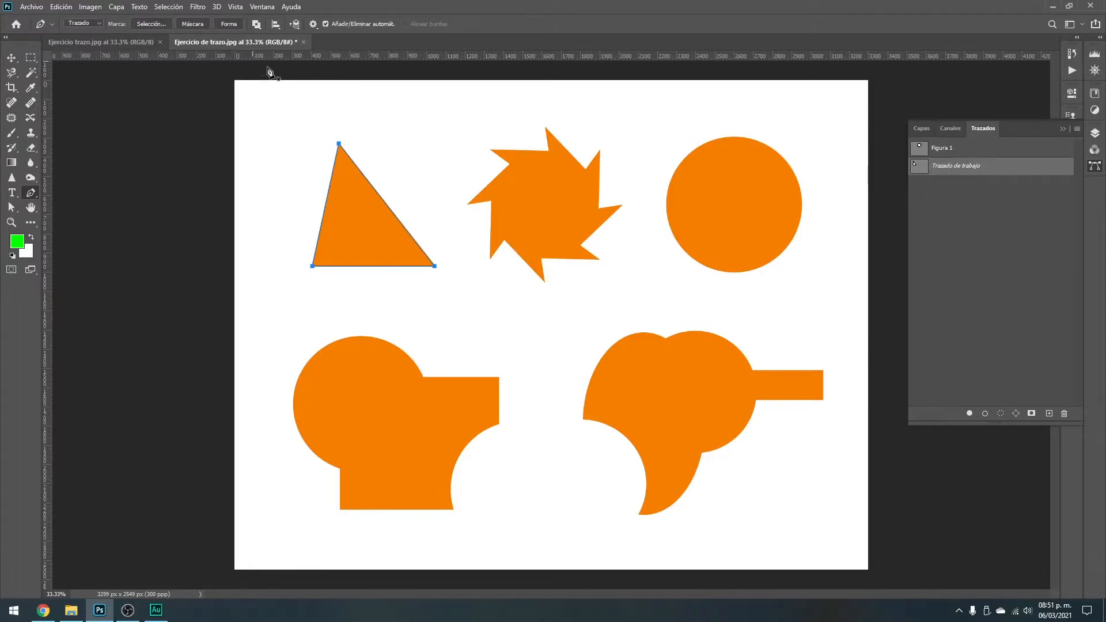
click(258, 9)
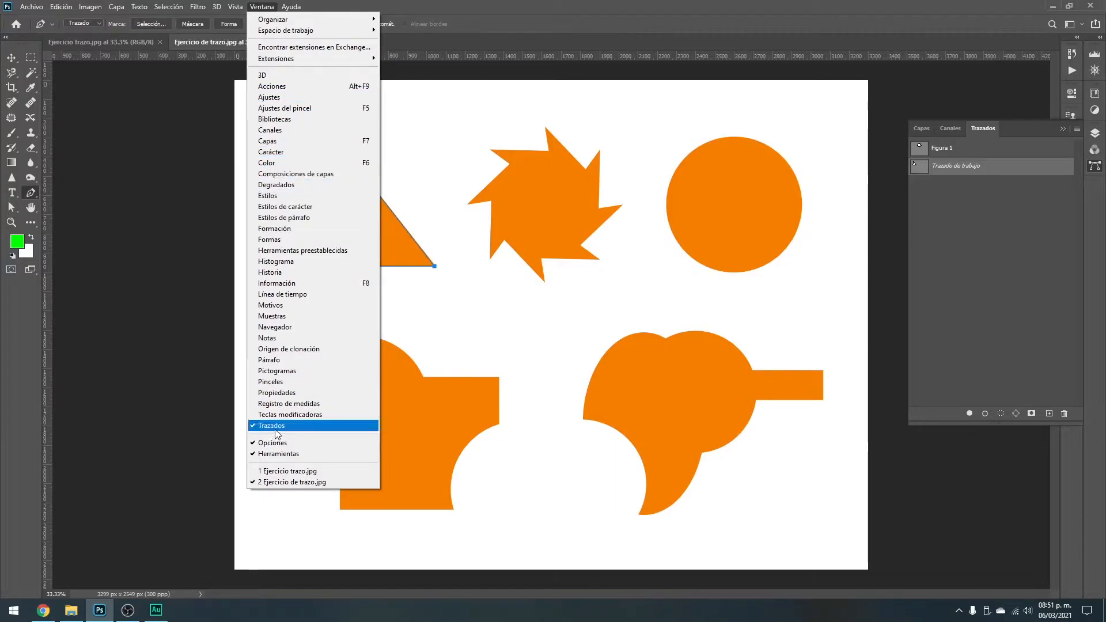
click(638, 22)
drag(992, 166, 1065, 413)
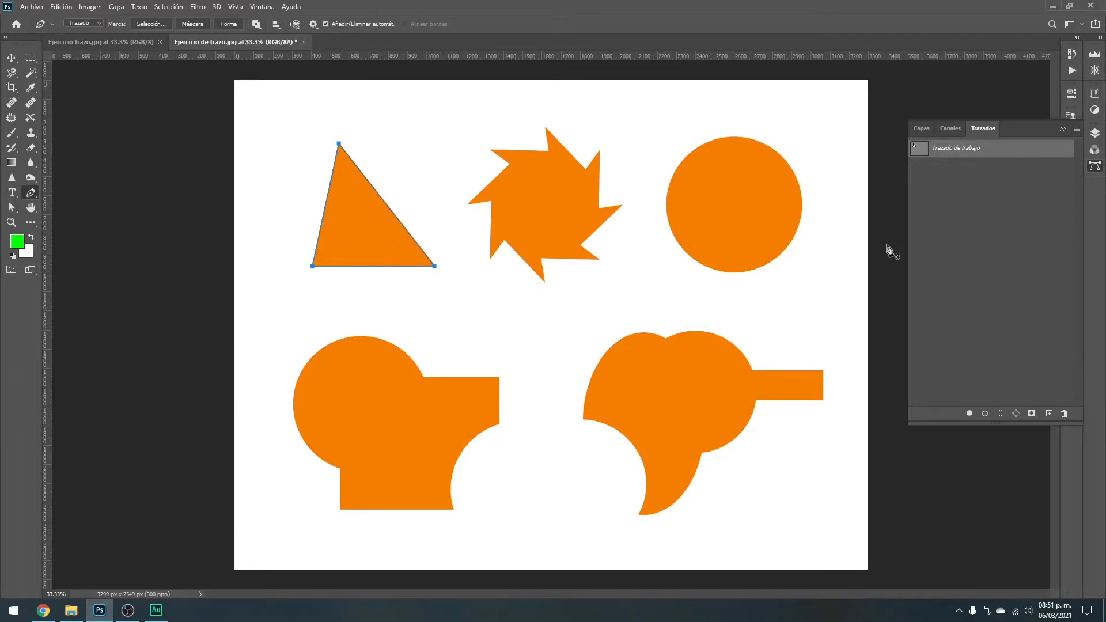
- Save the triangle's work path under the name Forma 1
double_click(960, 151)
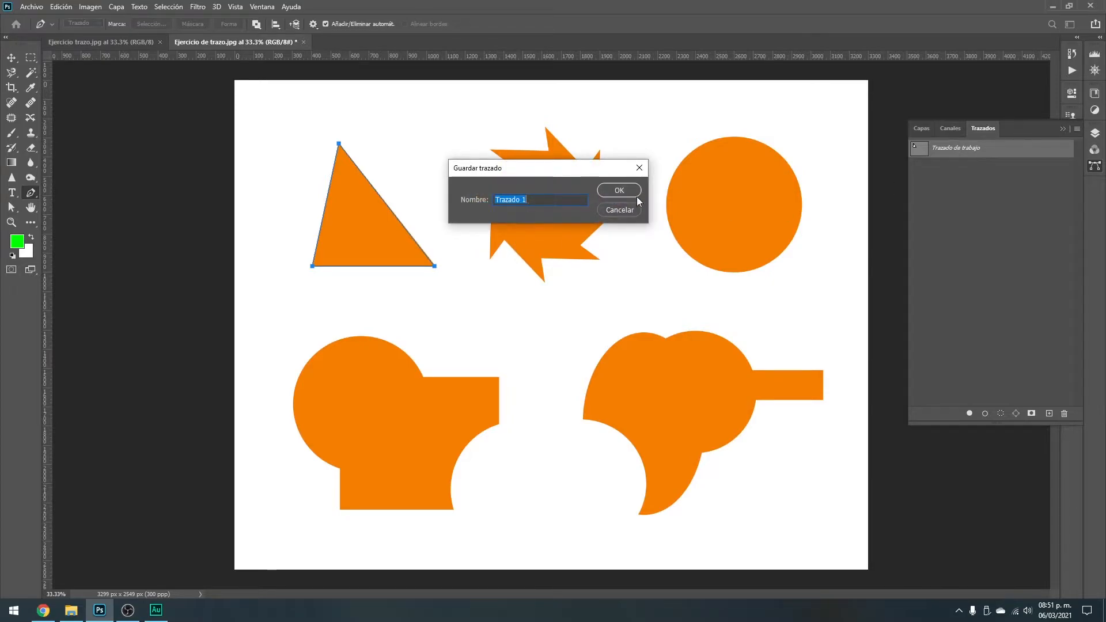
drag(479, 177, 483, 190)
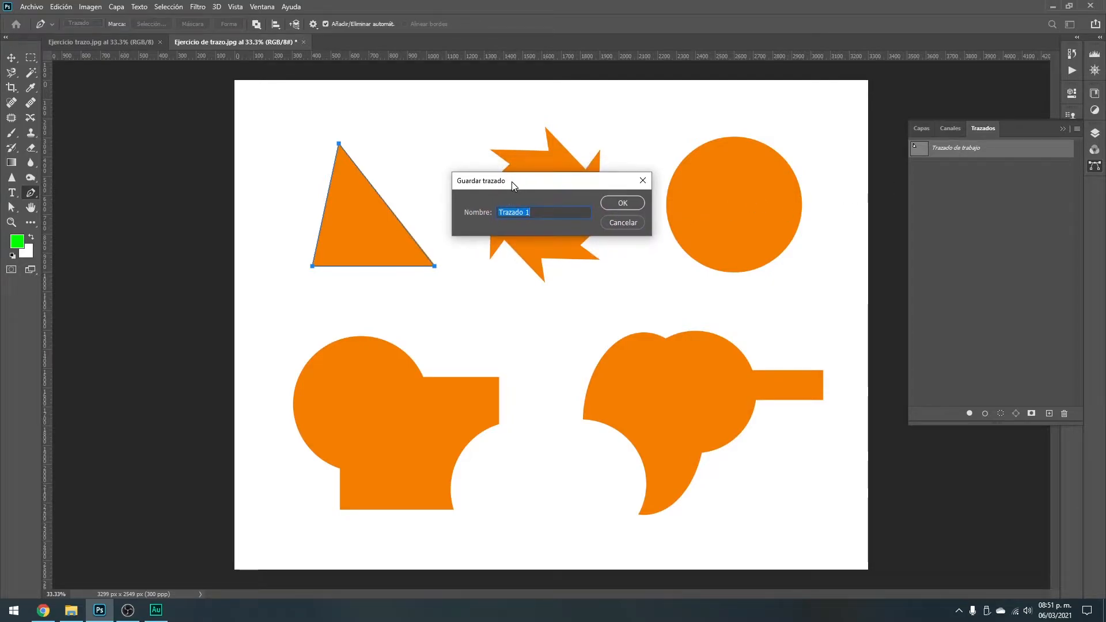
text(Forma)
key(Return)
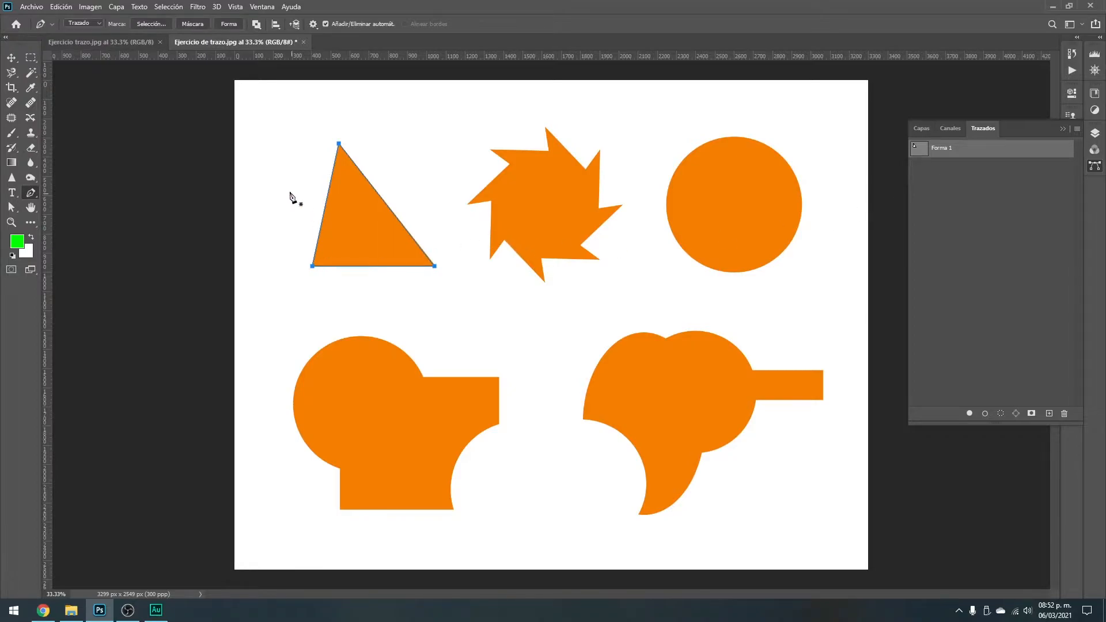
- Trace the jagged orange star within the Forma 1 path, placing an anchor at every tip and inner corner and closing the outline
click(491, 258)
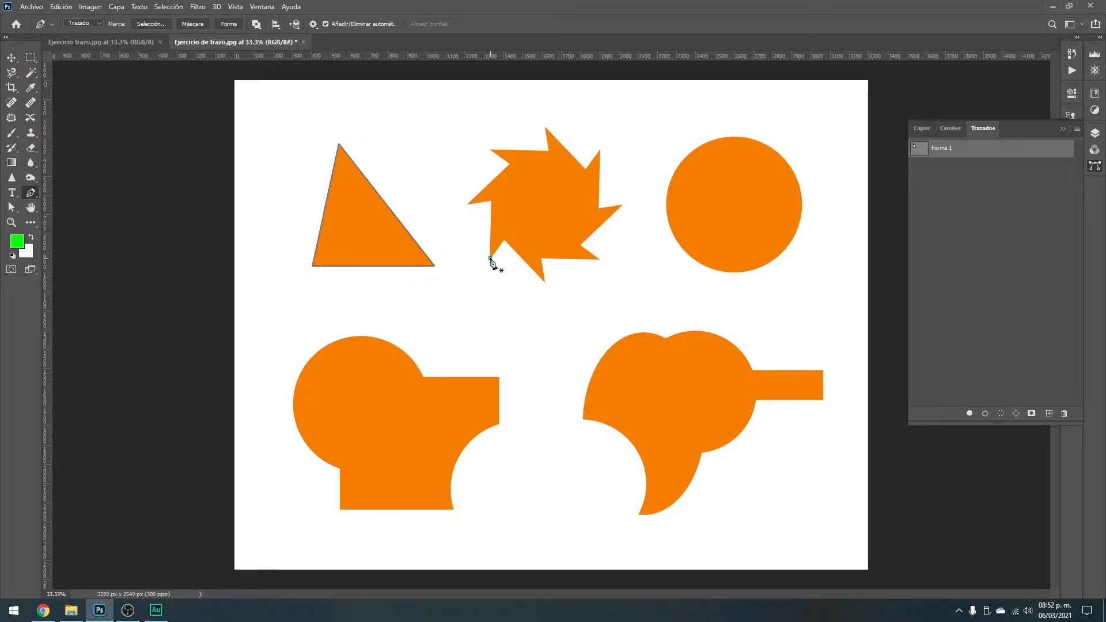
click(490, 202)
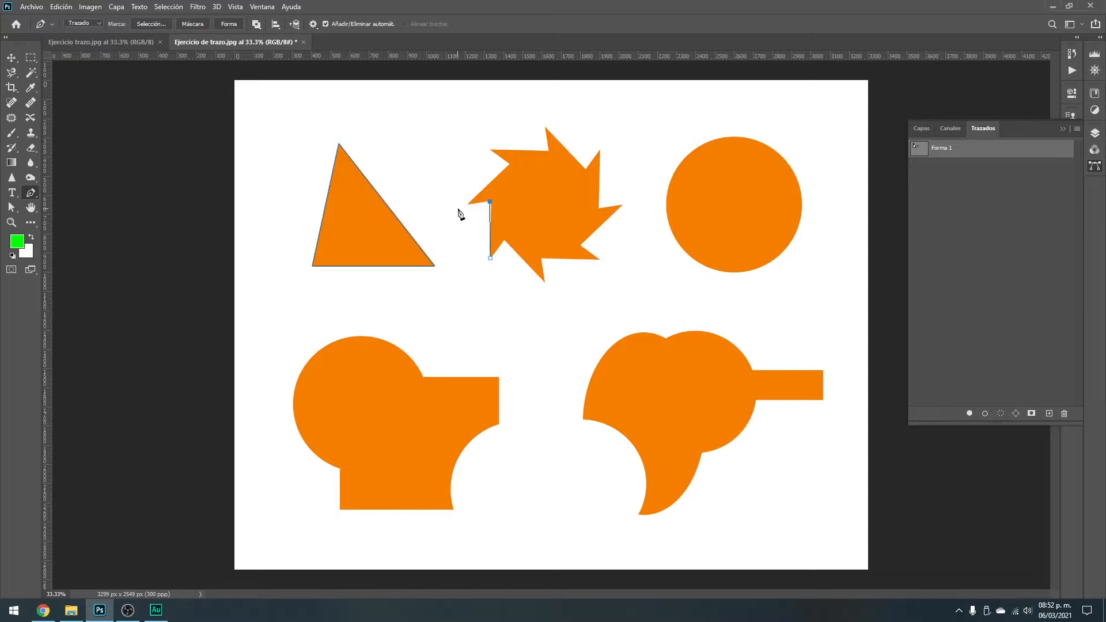
click(469, 205)
click(510, 164)
click(489, 150)
click(550, 151)
click(546, 127)
click(584, 168)
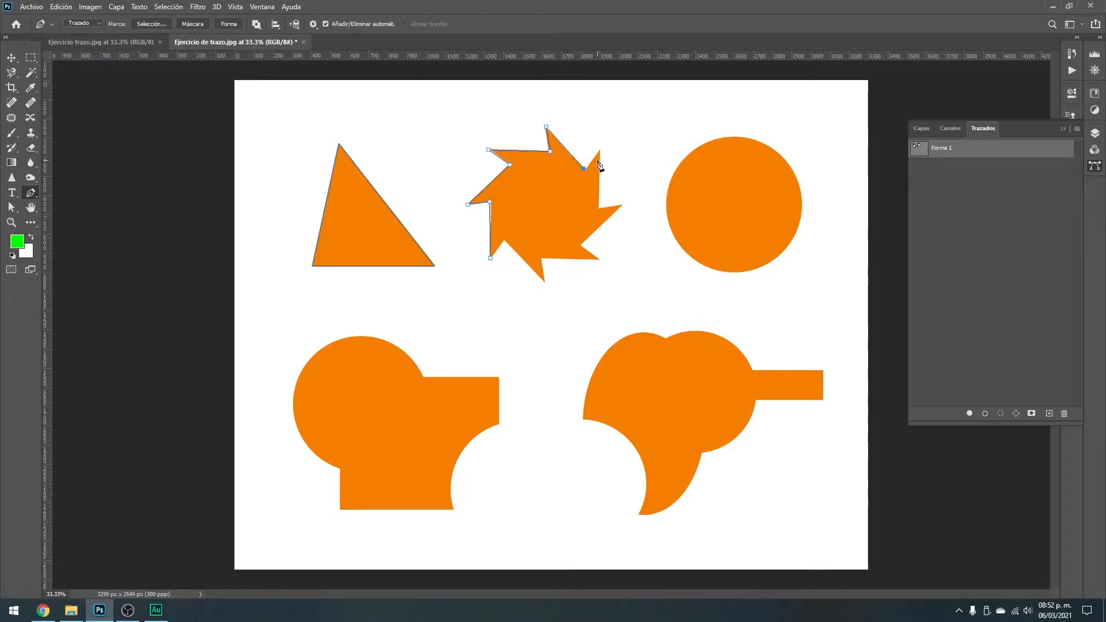
click(600, 151)
click(597, 210)
click(624, 204)
click(597, 259)
click(540, 259)
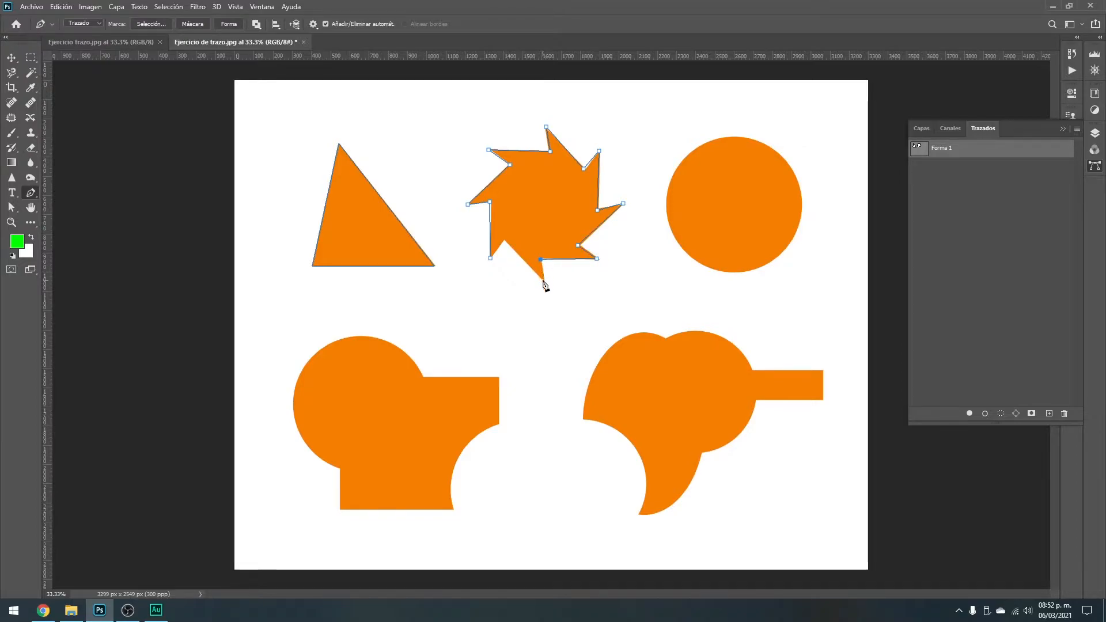
click(504, 241)
click(490, 258)
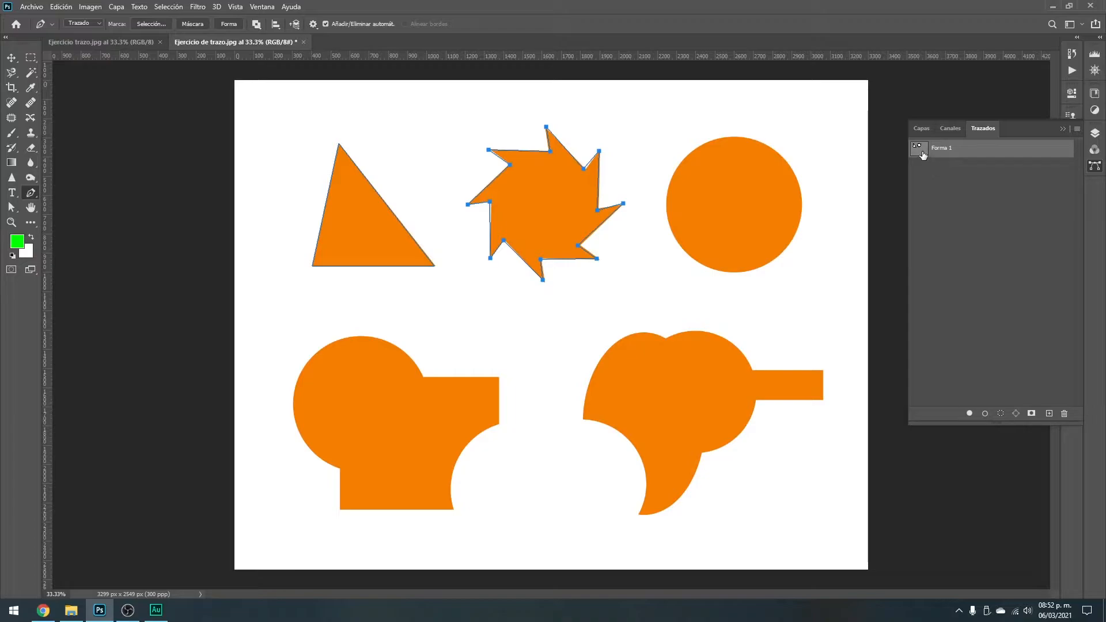
- Make a new anti-aliased selection from the Forma 1 path with a feather radius of 0 pixels
key(v)
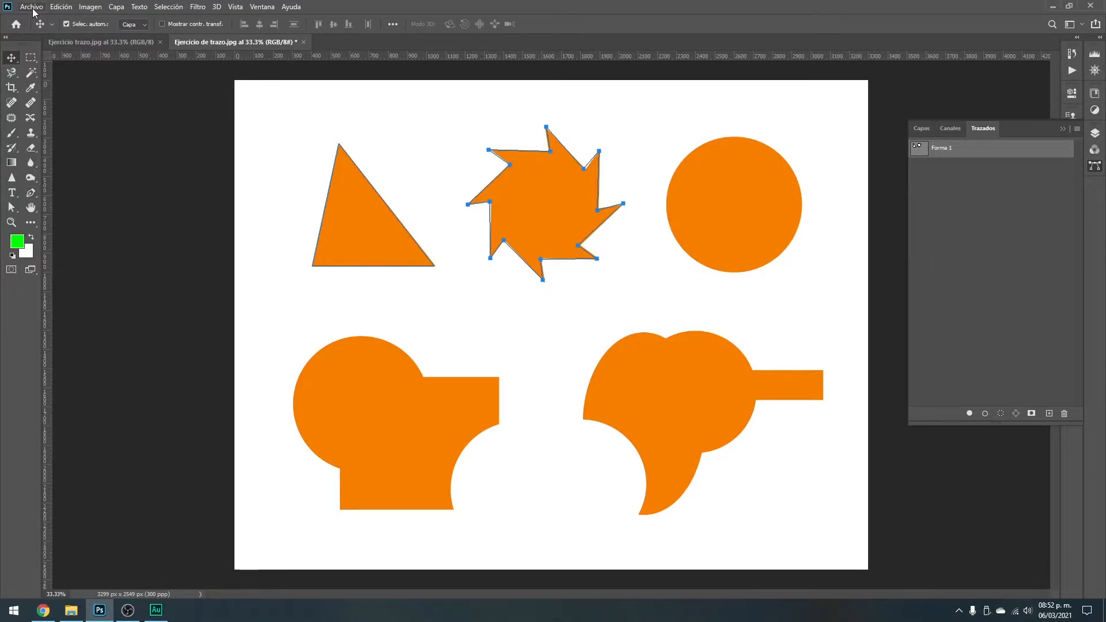
click(1025, 190)
click(1078, 128)
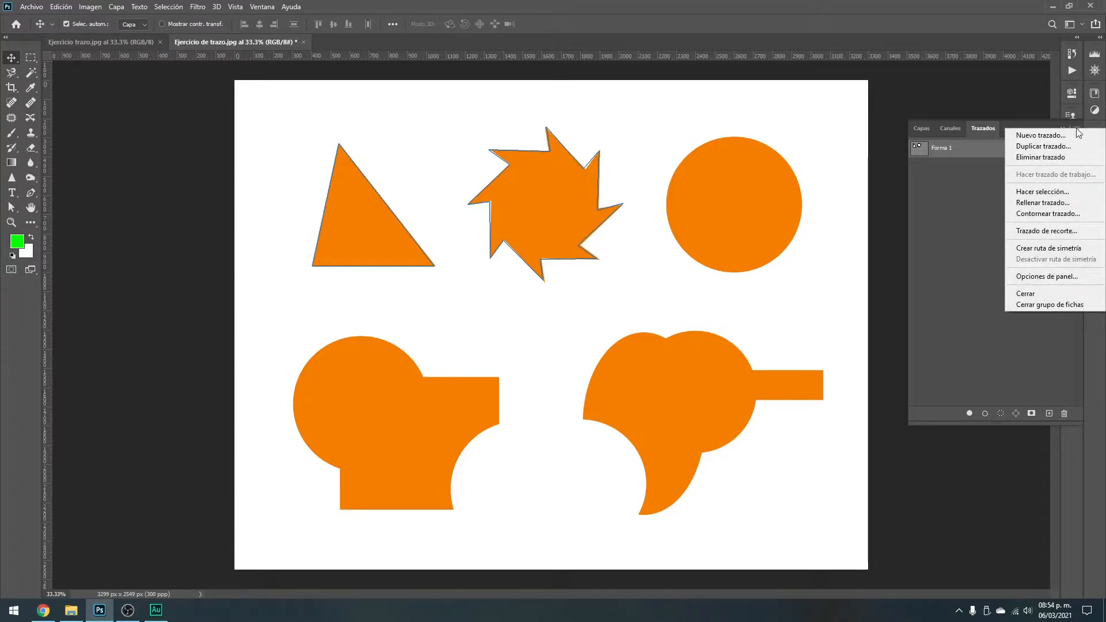
click(1047, 196)
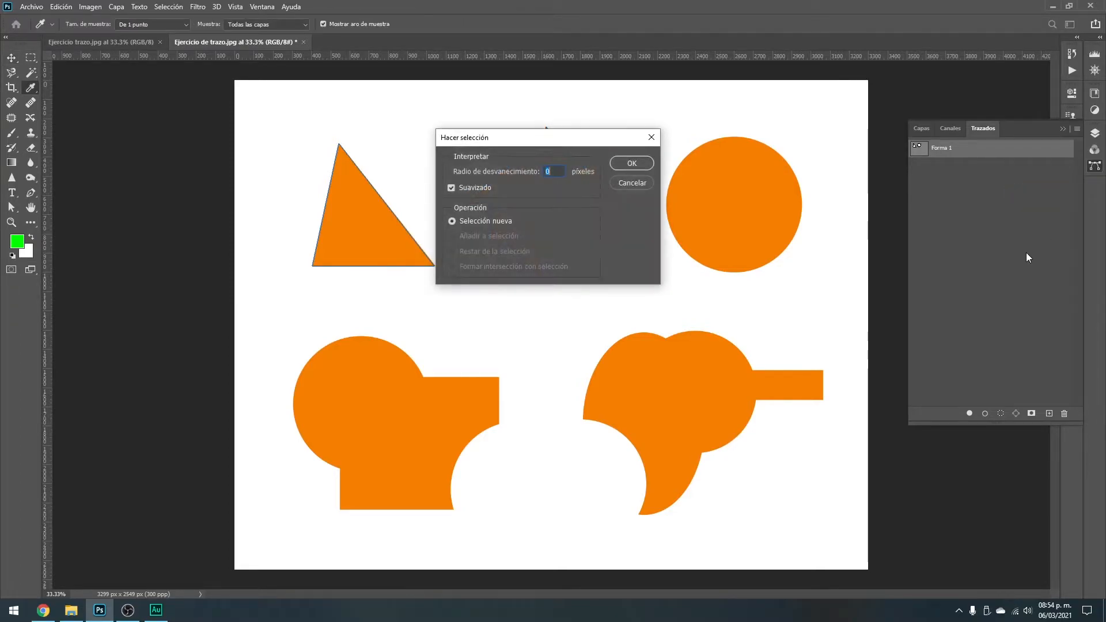
drag(494, 137, 473, 137)
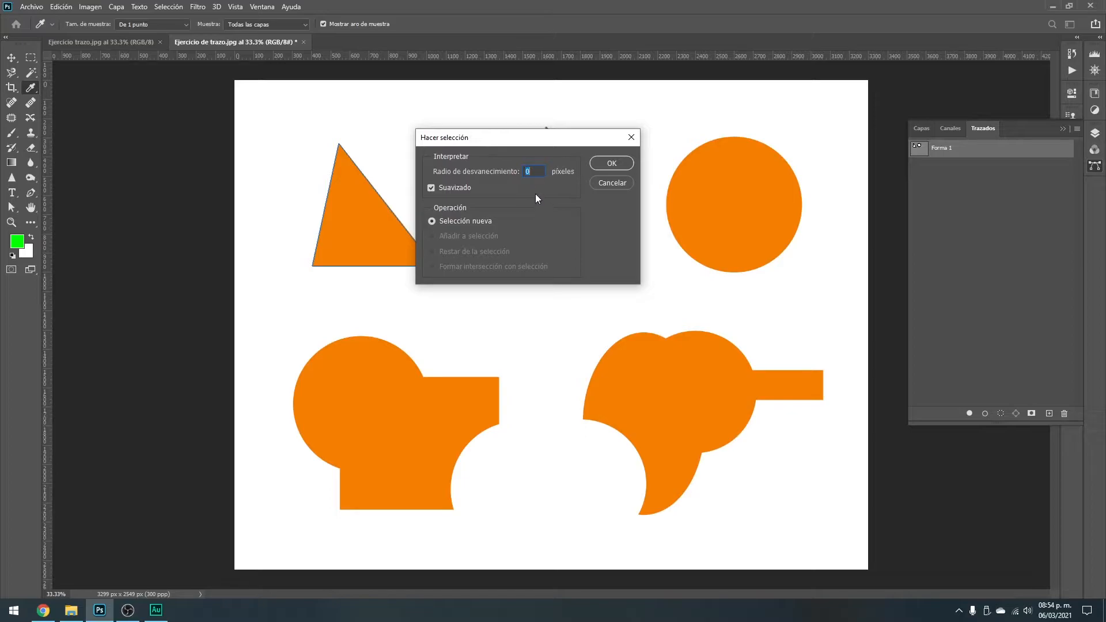
click(625, 163)
key(v)
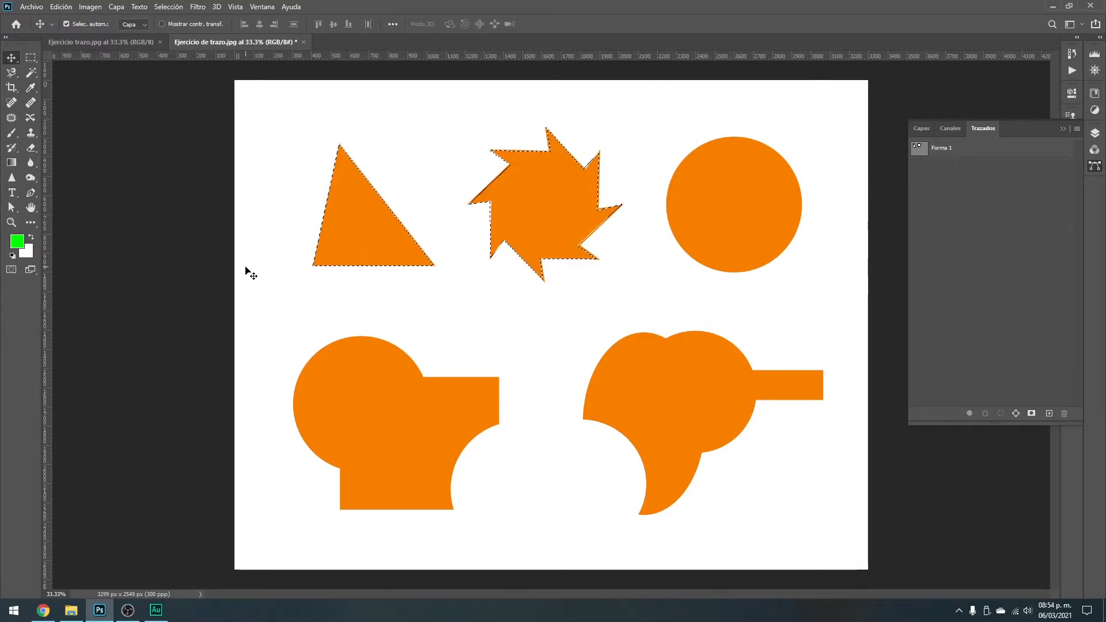
- Darken the selected triangle and star with a Levels midtone input of 0.33, and clear the selection
key(i)
key(ctrl+l)
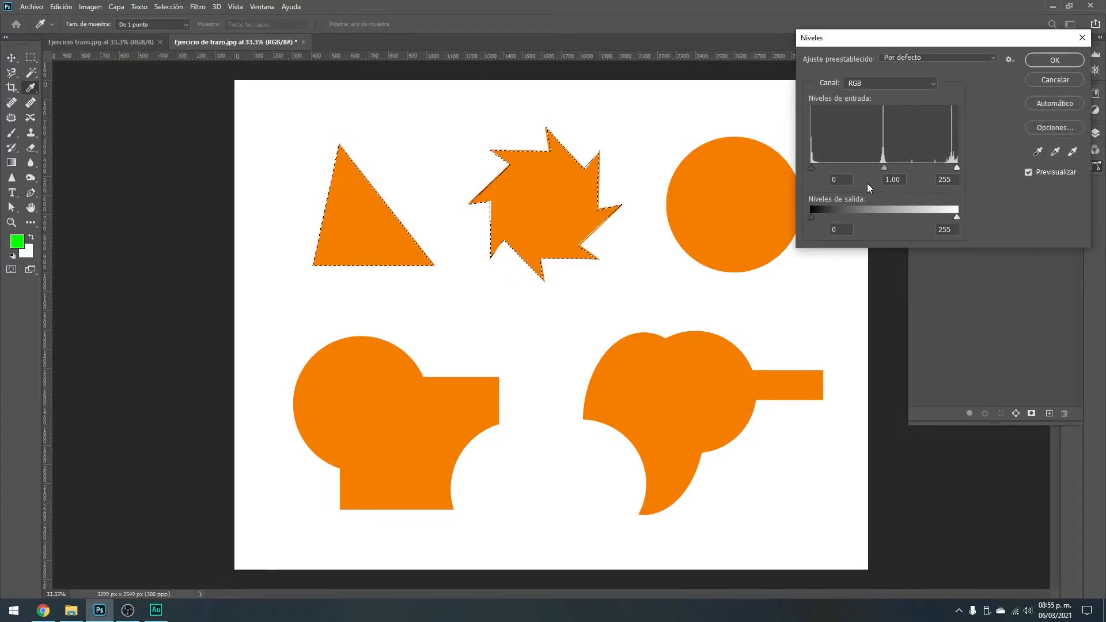
drag(884, 168, 927, 168)
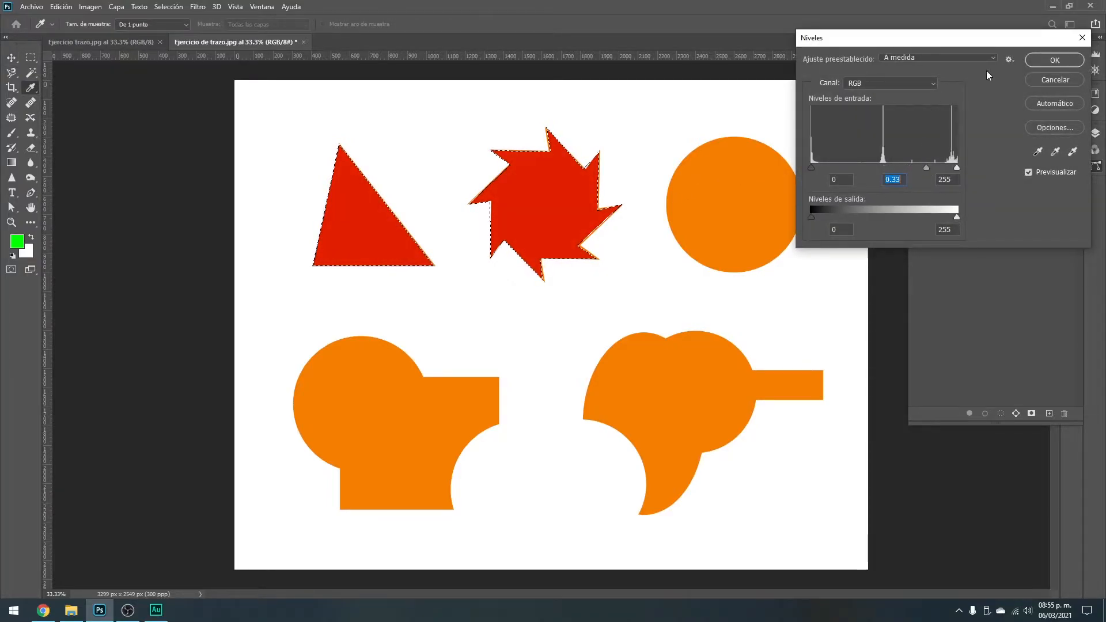
click(1044, 60)
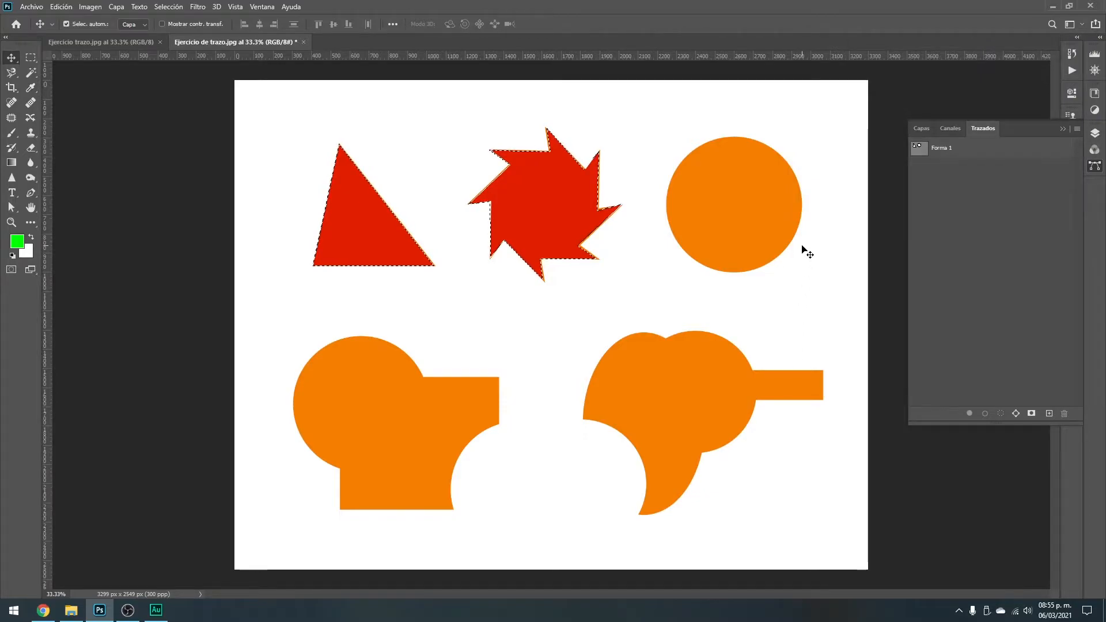
key(ctrl+d)
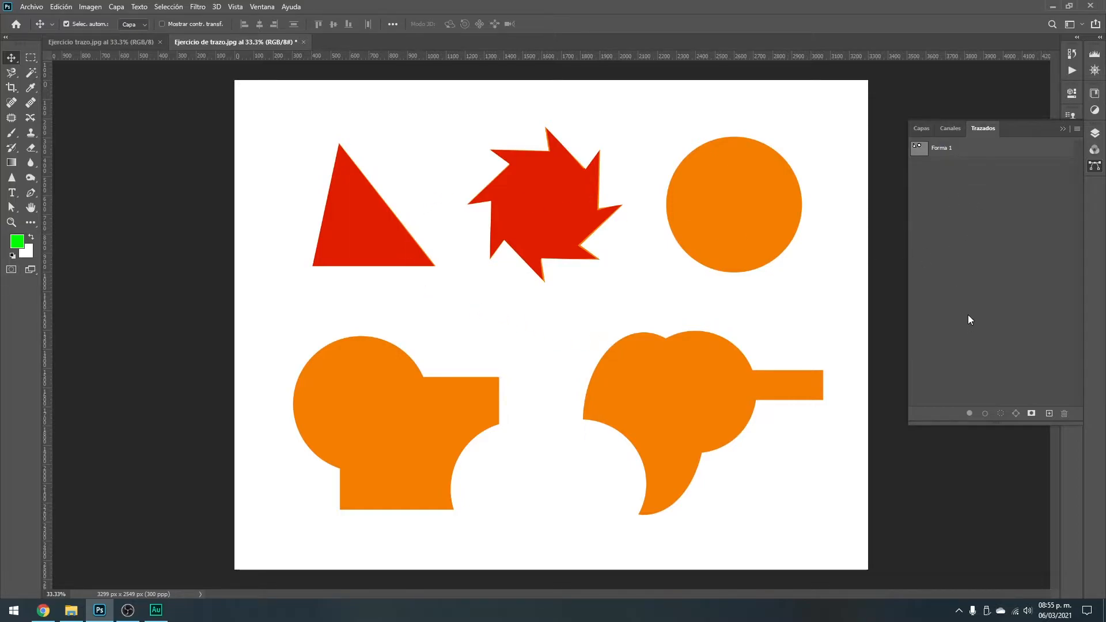
- Load the Forma 1 path as a selection again and lighten the triangle and star with the Levels midtones
click(922, 128)
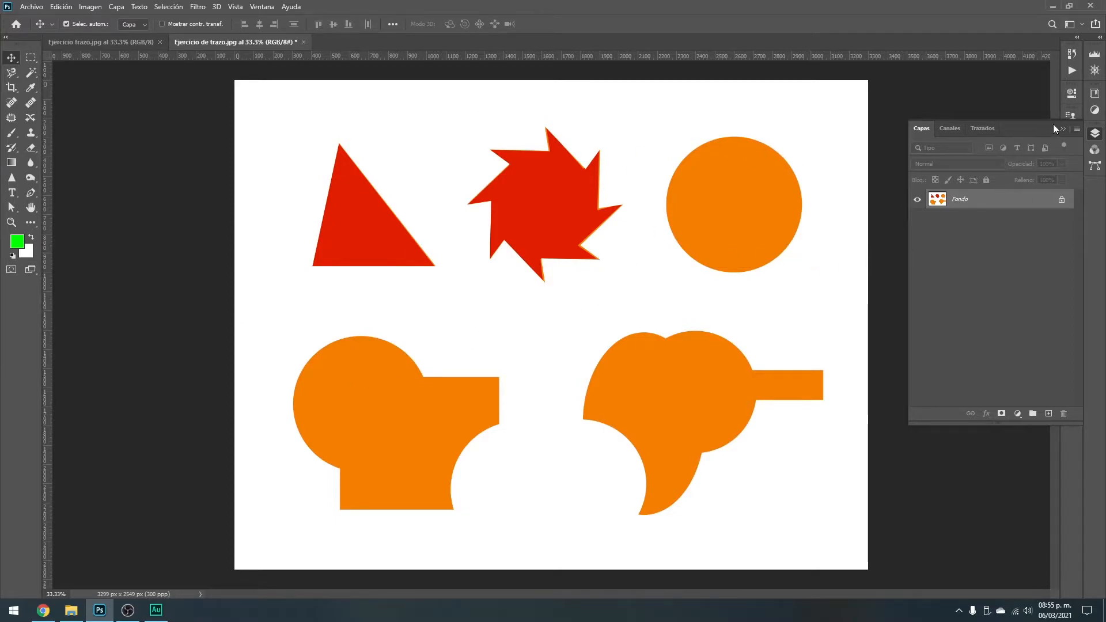
click(984, 129)
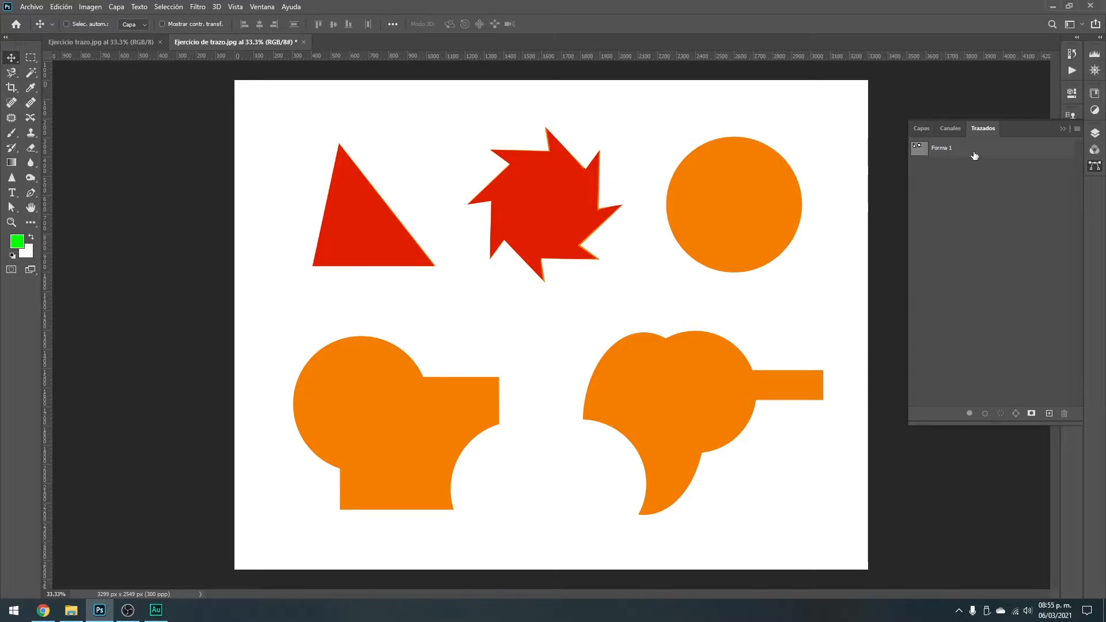
ctrl+click(919, 151)
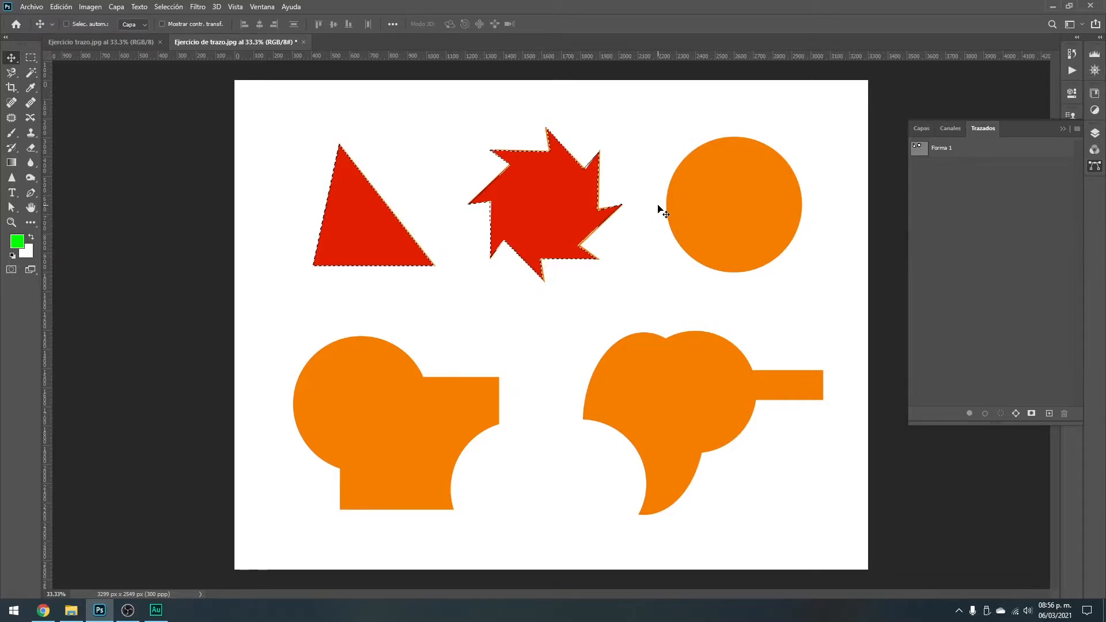
key(ctrl+l)
drag(884, 167, 846, 179)
click(1055, 60)
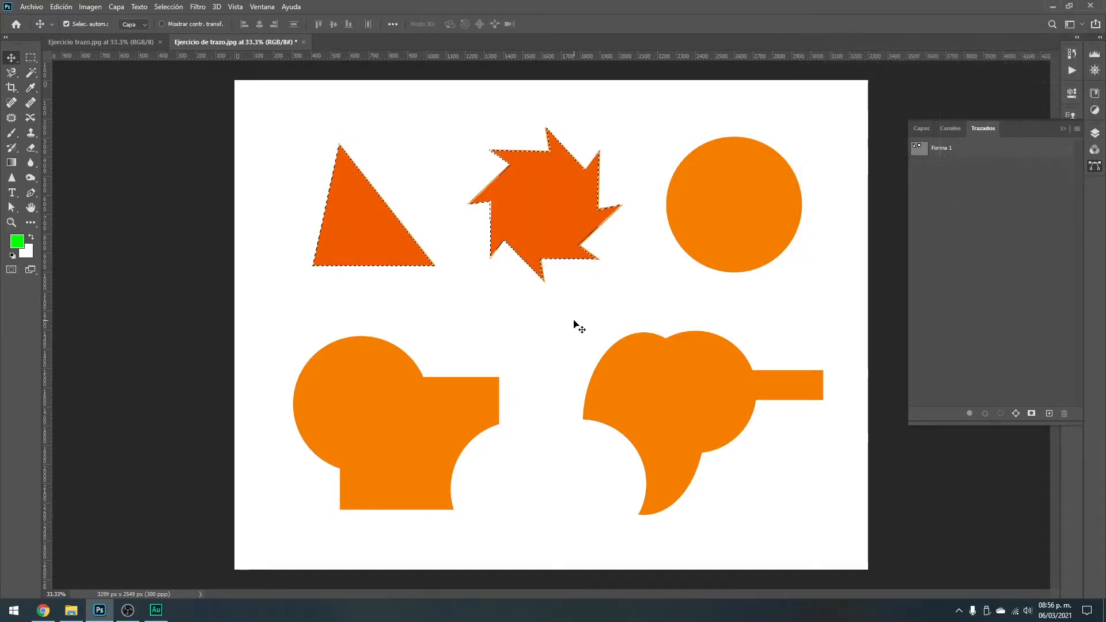
- Clear the selection, then save and close Ejercicio de trazo.jpg
key(ctrl+d)
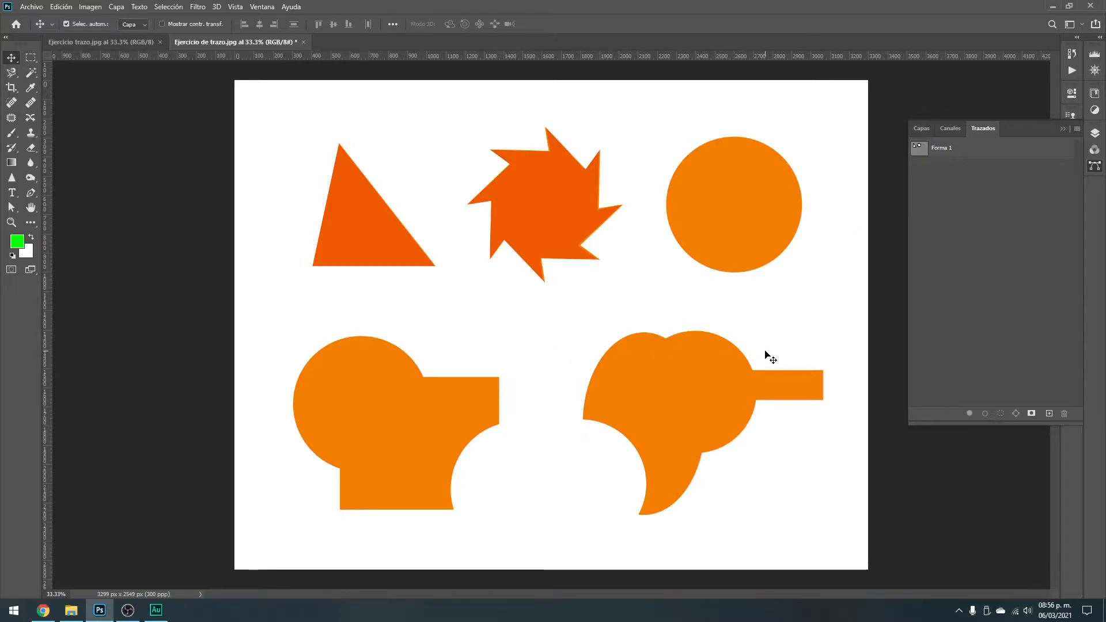
key(ctrl+s)
key(ctrl+w)
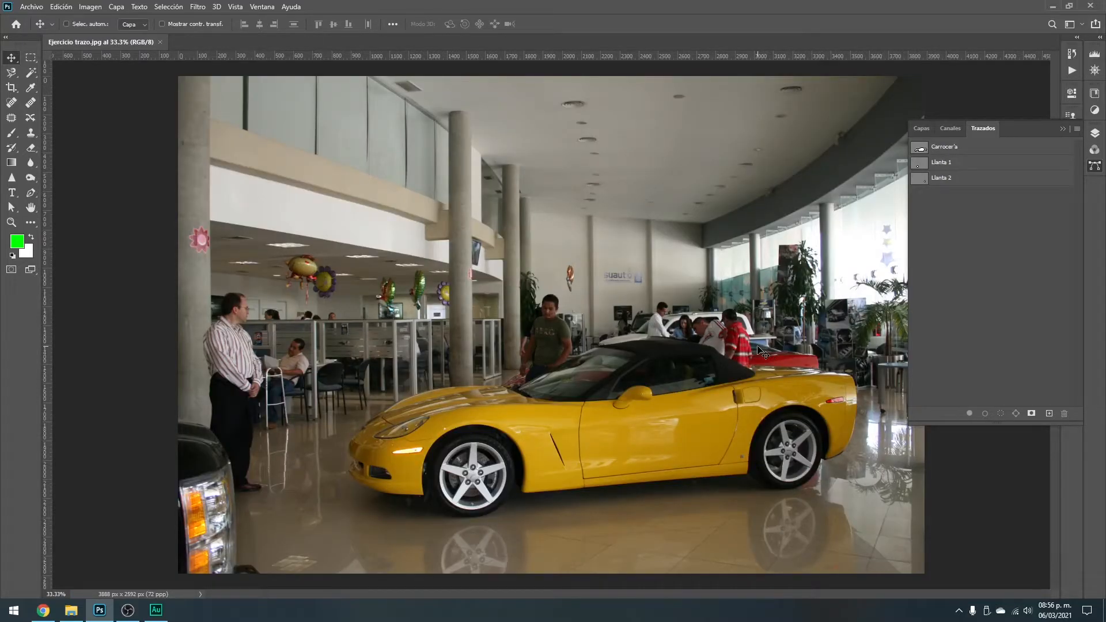
- Reopen Ejercicio de trazo.jpg from its folder and load its Forma 1 path as a selection
click(71, 611)
drag(242, 179, 682, 21)
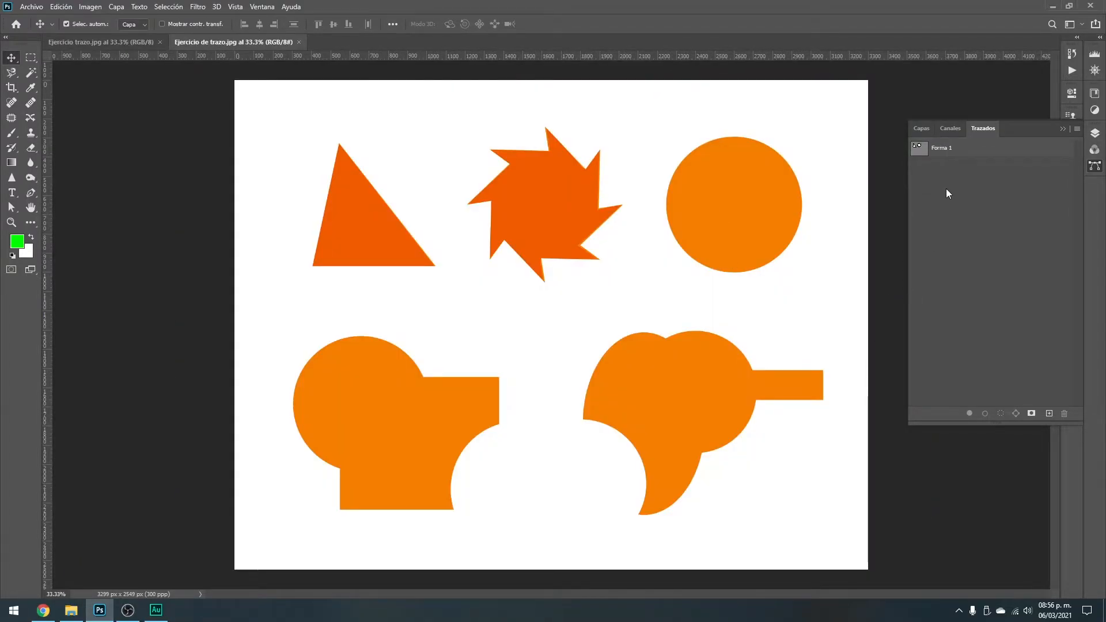
ctrl+click(922, 154)
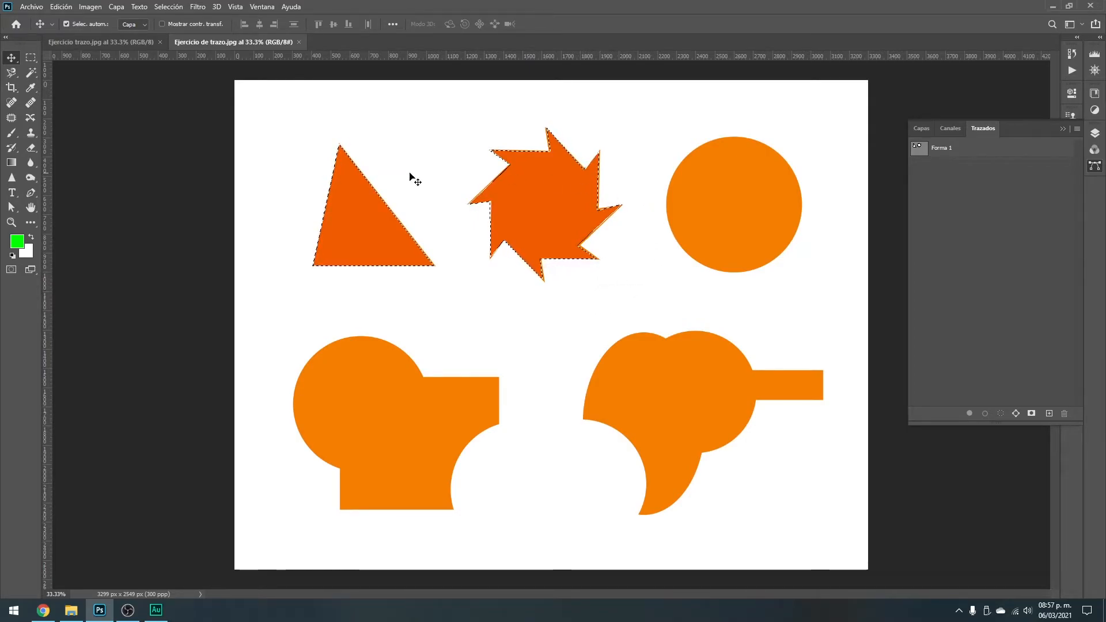
- Save the triangle and star selection as a new unnamed channel in Ejercicio de trazo.jpg, and clear the selection
click(168, 6)
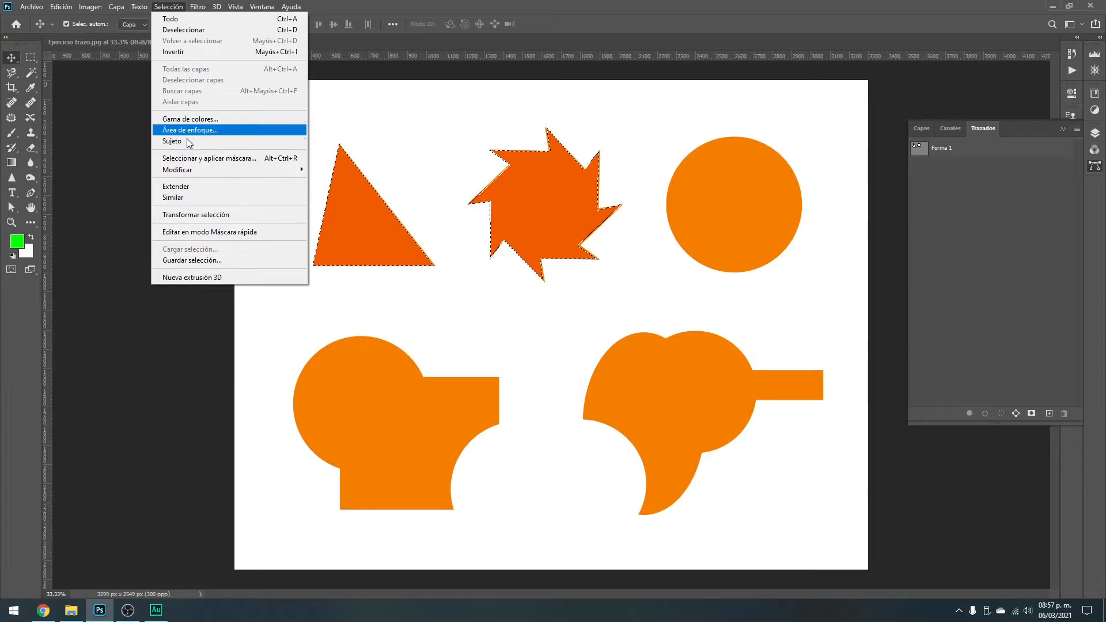
click(202, 261)
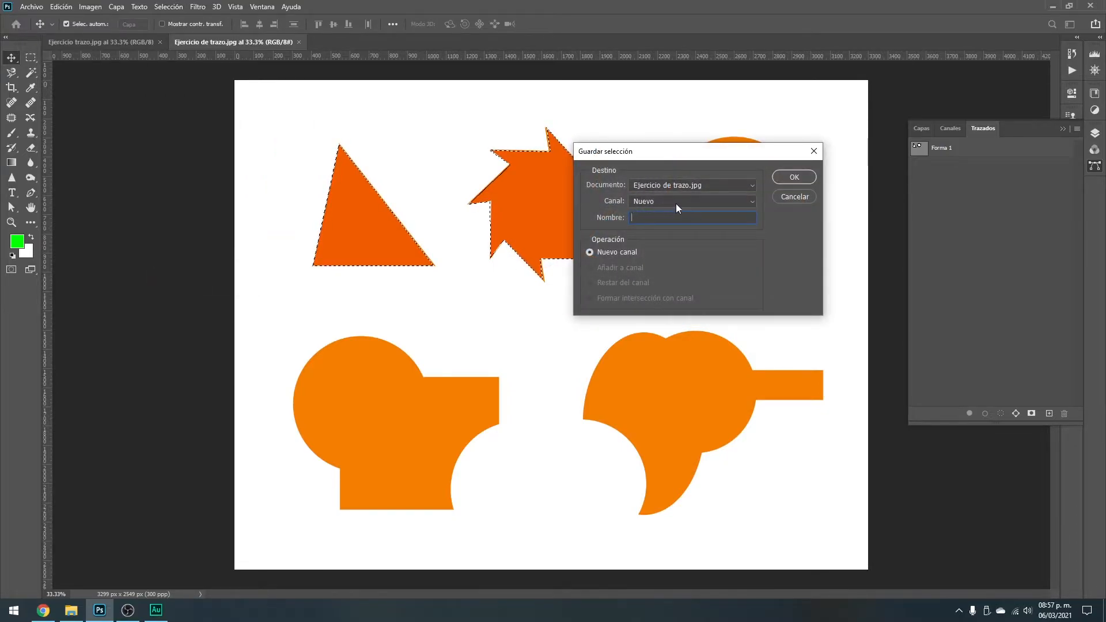
click(793, 178)
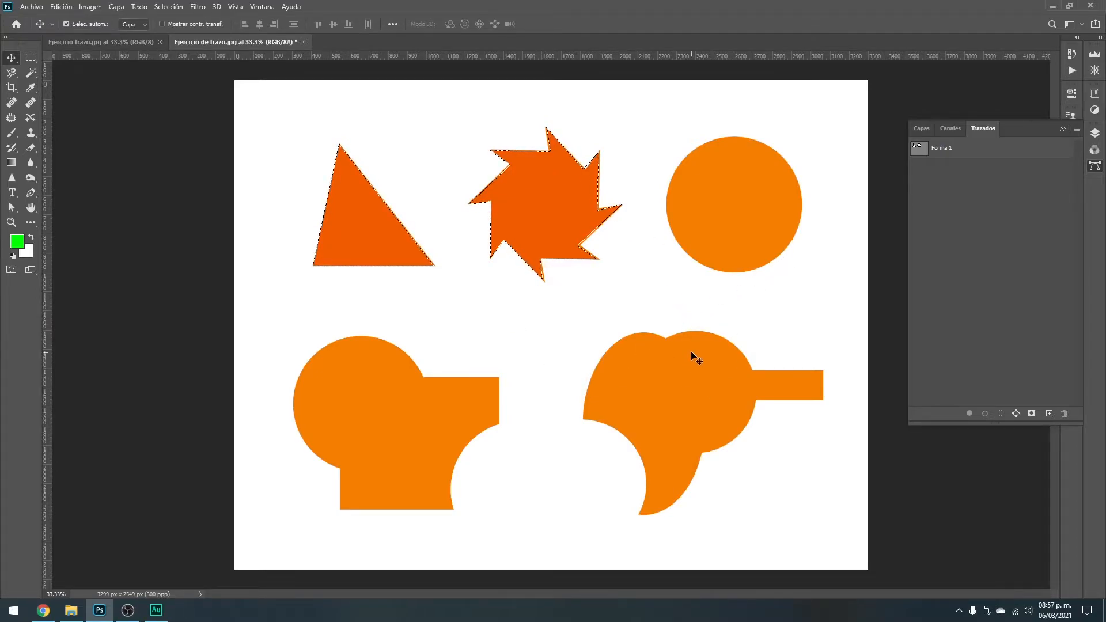
key(ctrl+d)
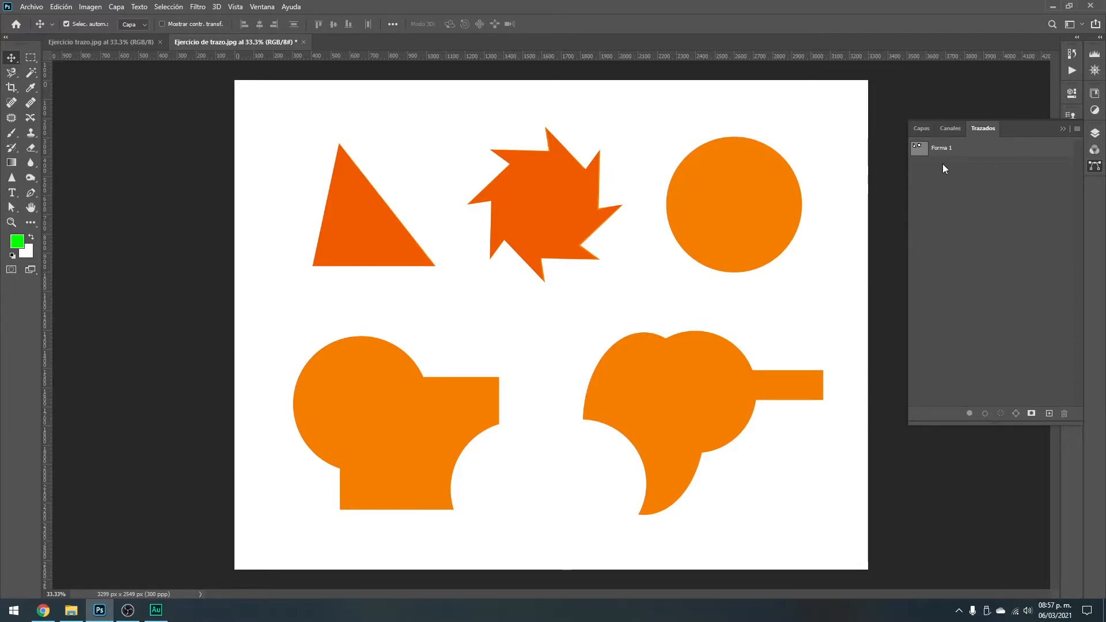
- With Forma 1 deselected, trace a rough eight-anchor Pen outline over the circle-and-rectangle shape below the triangle and close it
click(966, 153)
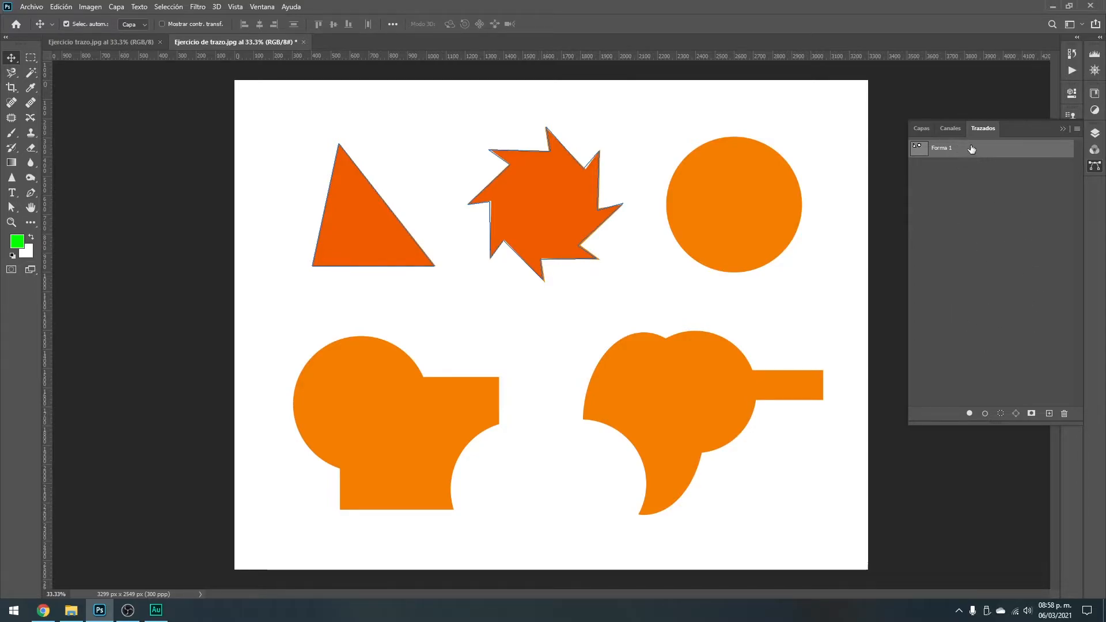
click(983, 257)
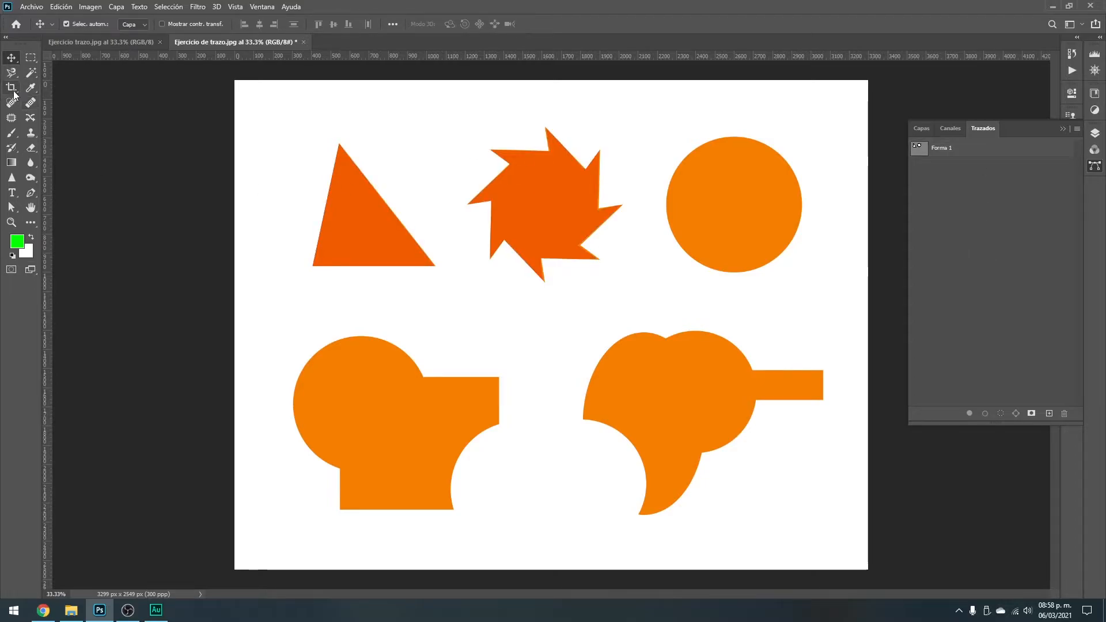
click(31, 196)
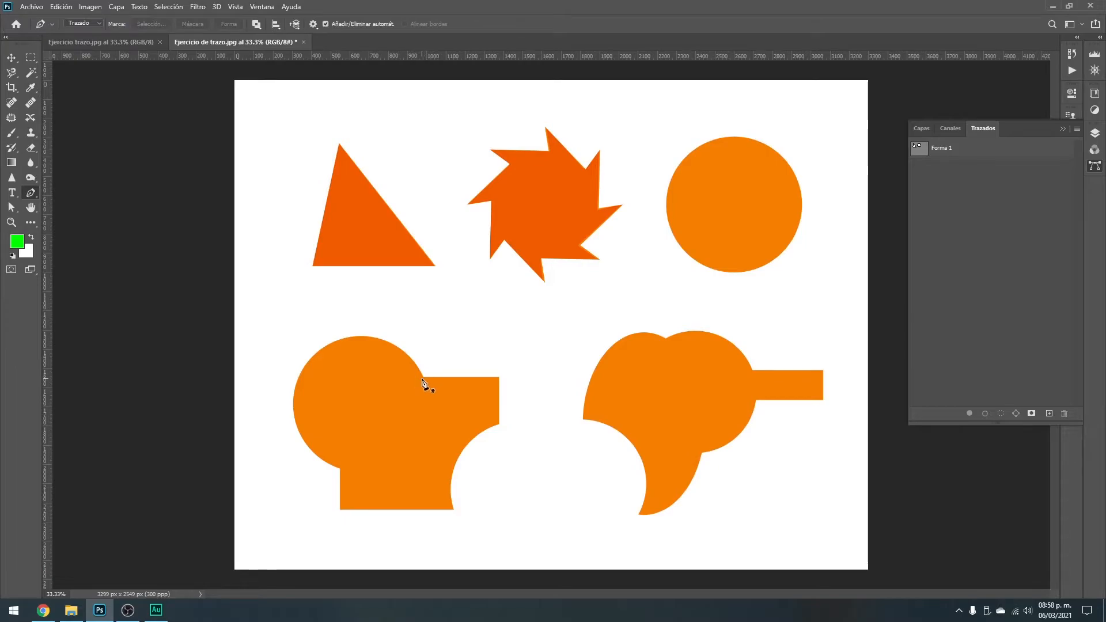
click(423, 379)
click(499, 375)
click(500, 425)
click(457, 463)
click(450, 508)
click(332, 505)
drag(329, 465, 373, 411)
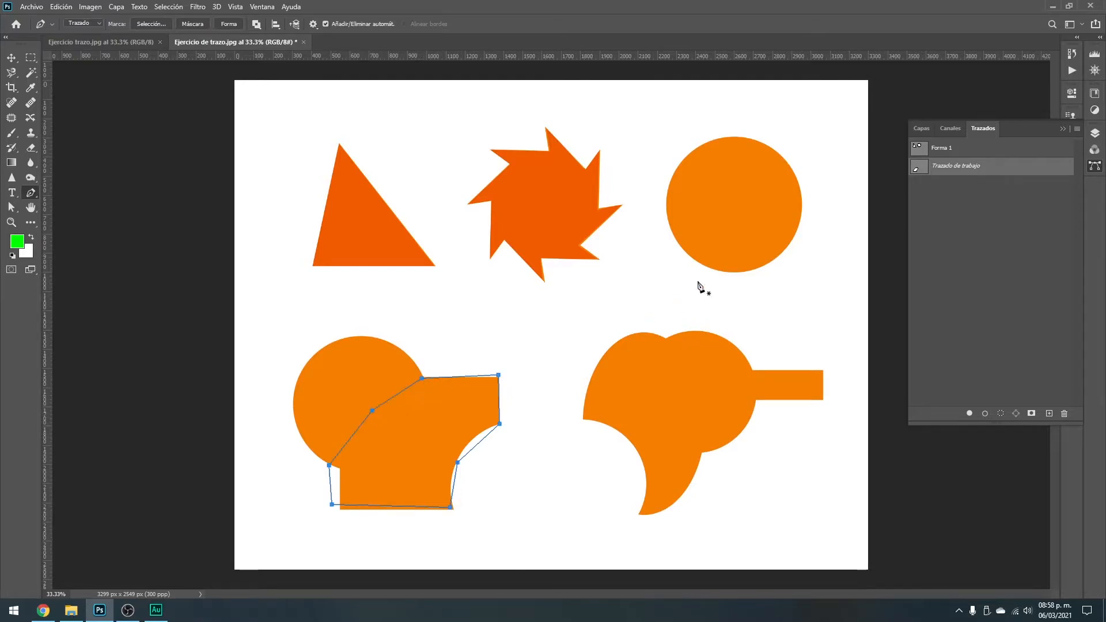
- Save the work path under the name Forma 2
double_click(963, 169)
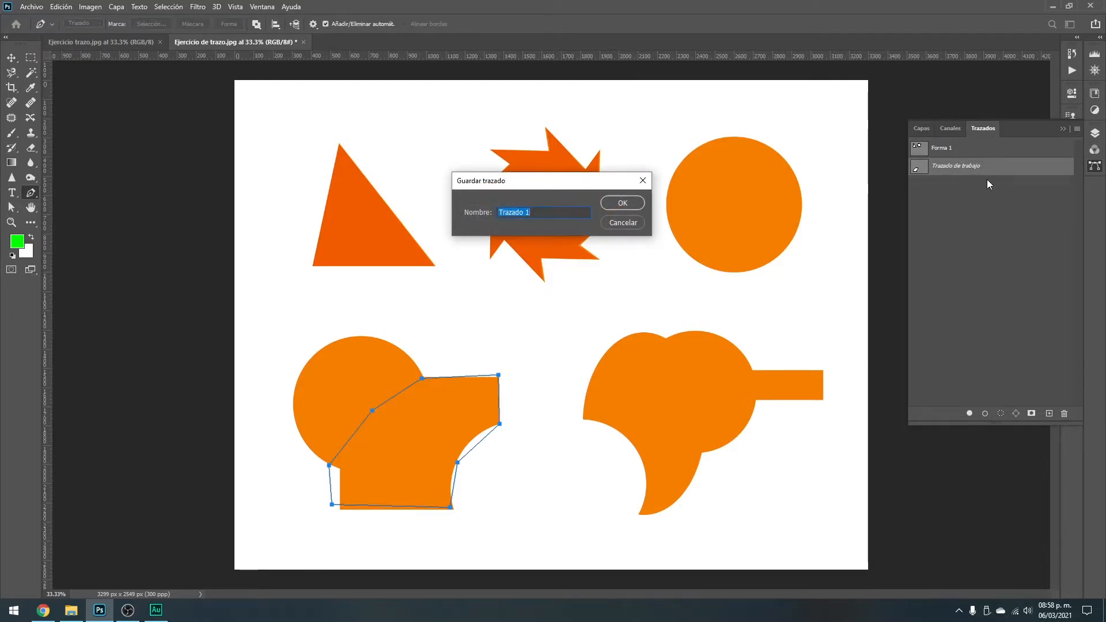
text(Forma)
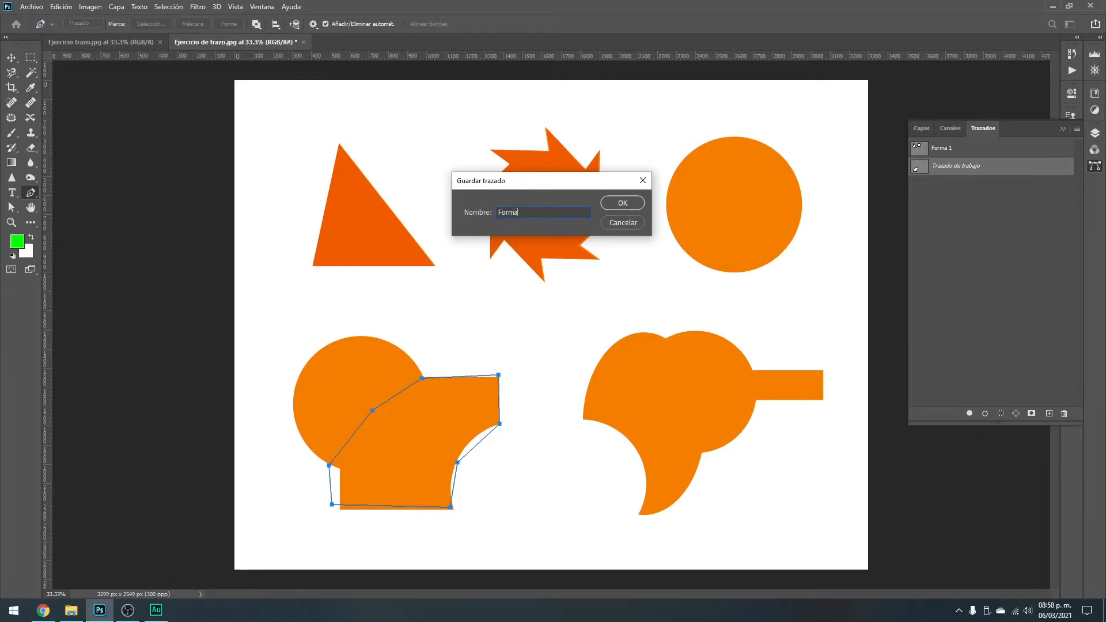
text( 2)
key(Return)
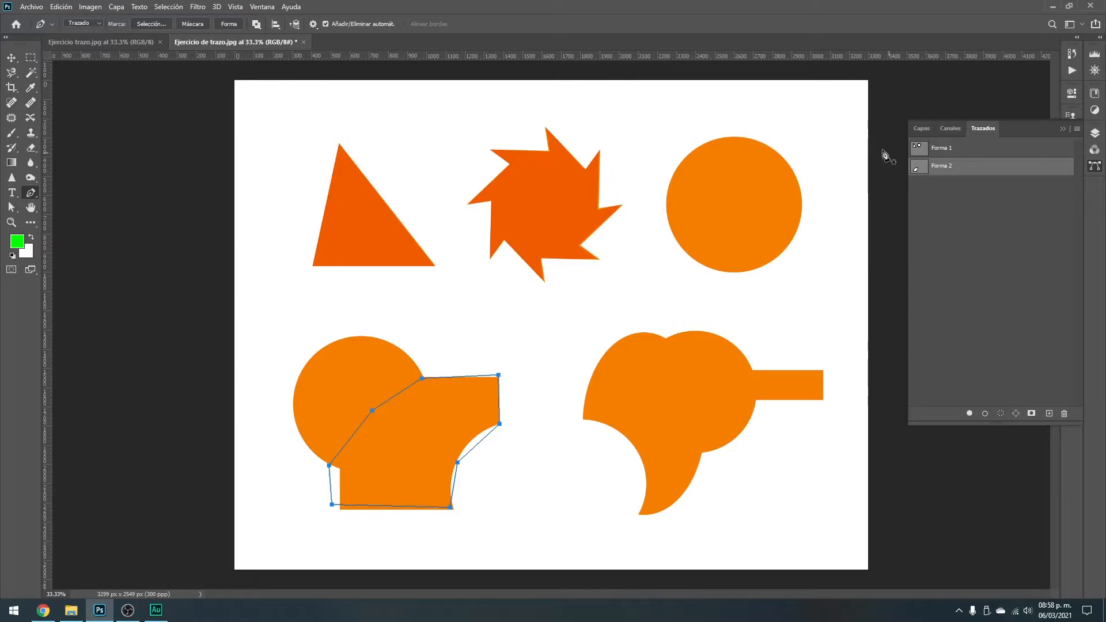
- Show the Forma 1 path on its own, and load Forma 1 and Forma 2 in turn as selections
click(961, 216)
click(926, 154)
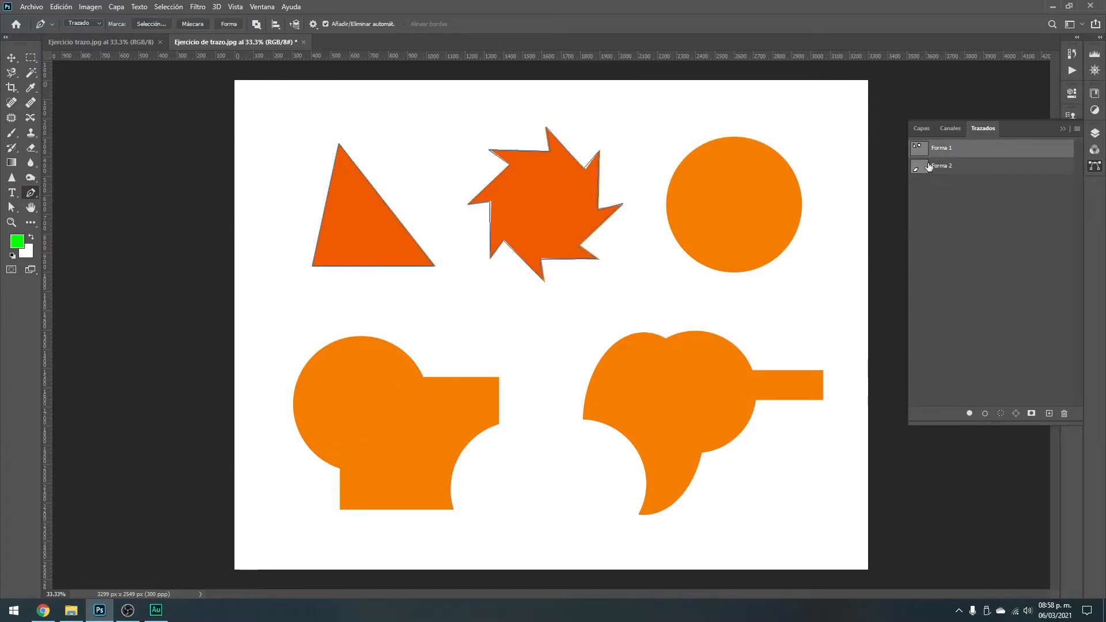
click(951, 224)
ctrl+click(918, 150)
ctrl+click(920, 169)
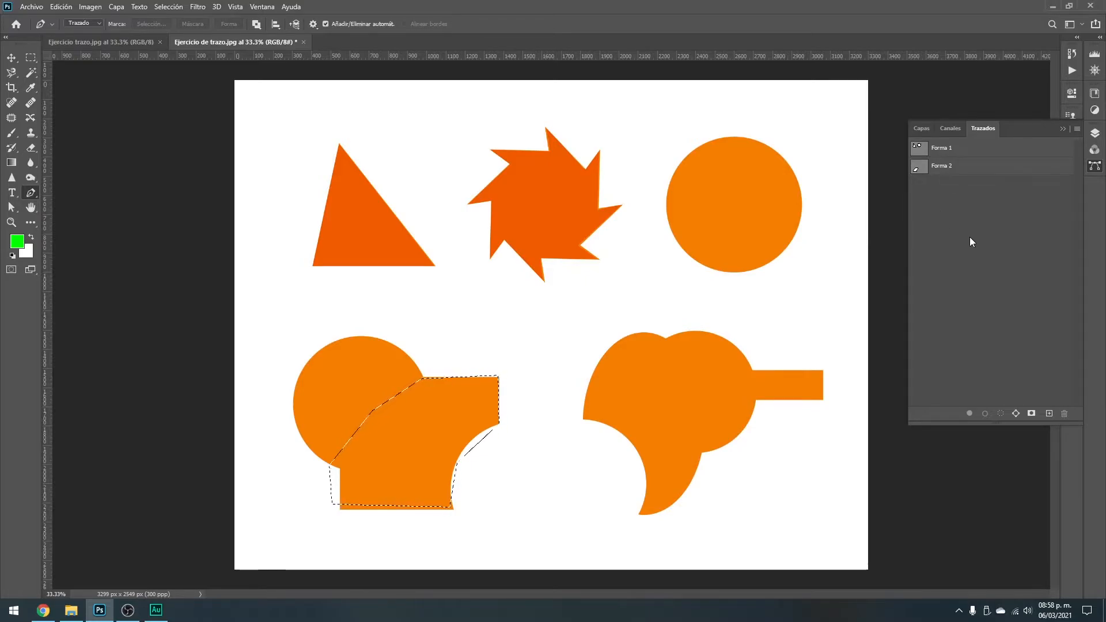
- Clear the selection and delete the Forma 2 path
key(ctrl+d)
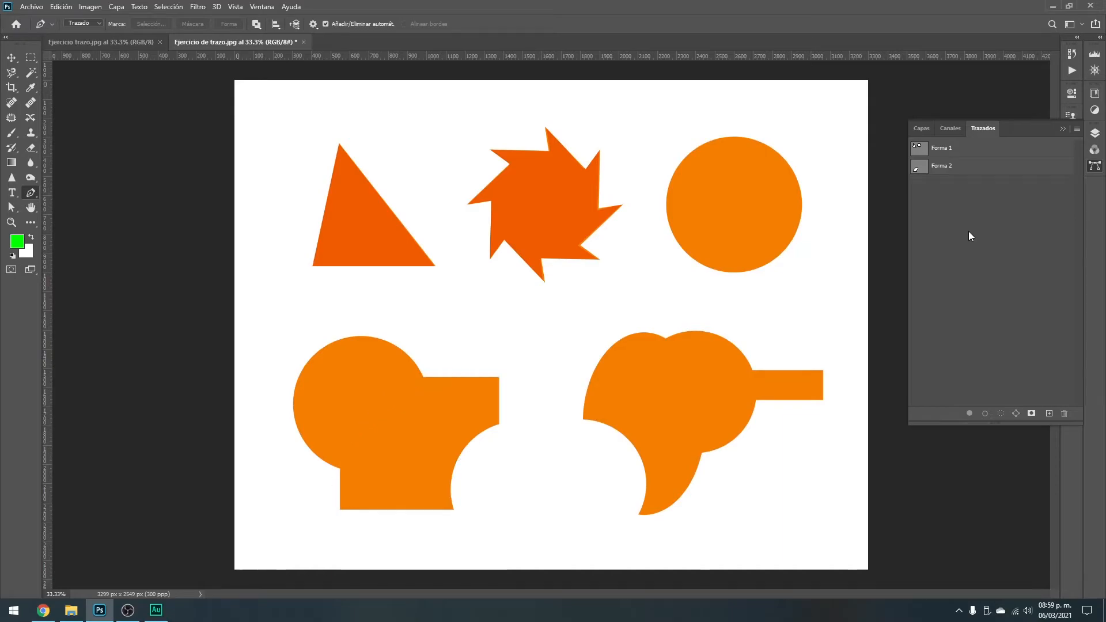
click(946, 168)
drag(970, 168, 1066, 413)
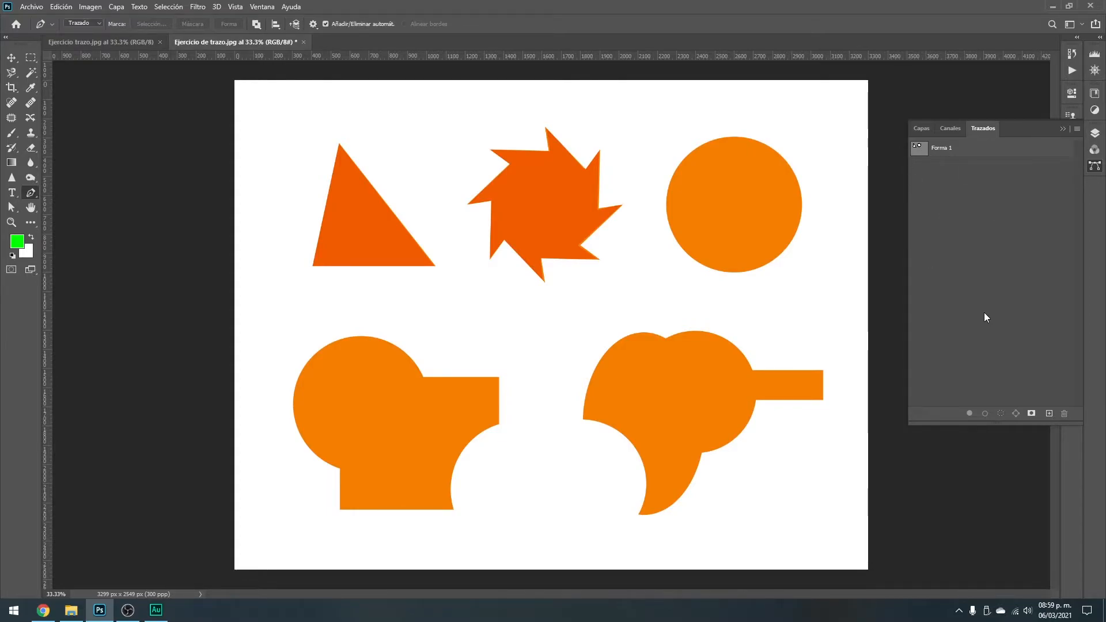
- Shift the whole star outline of the Forma 1 path slightly to the right with the Path Selection tool
click(922, 149)
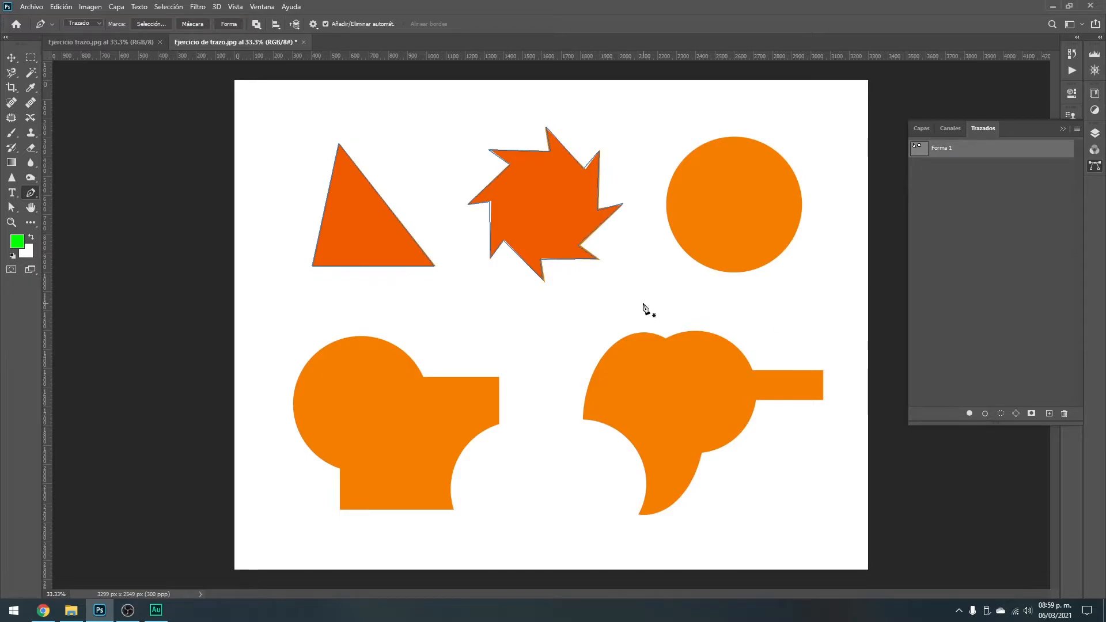
key(ctrl+1)
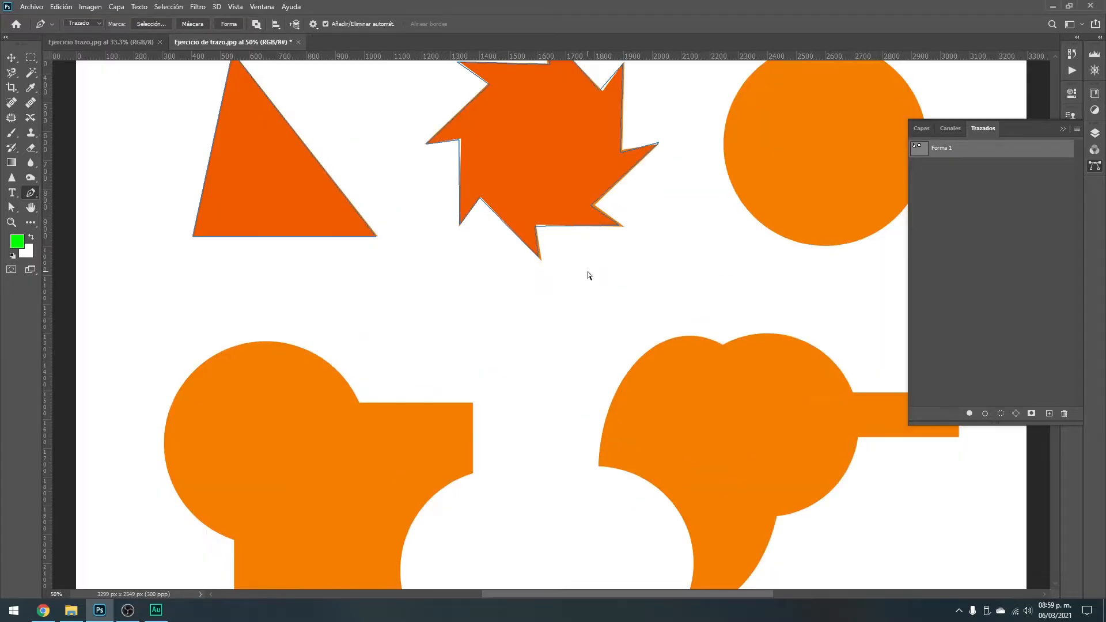
drag(504, 202, 526, 259)
drag(501, 155, 537, 268)
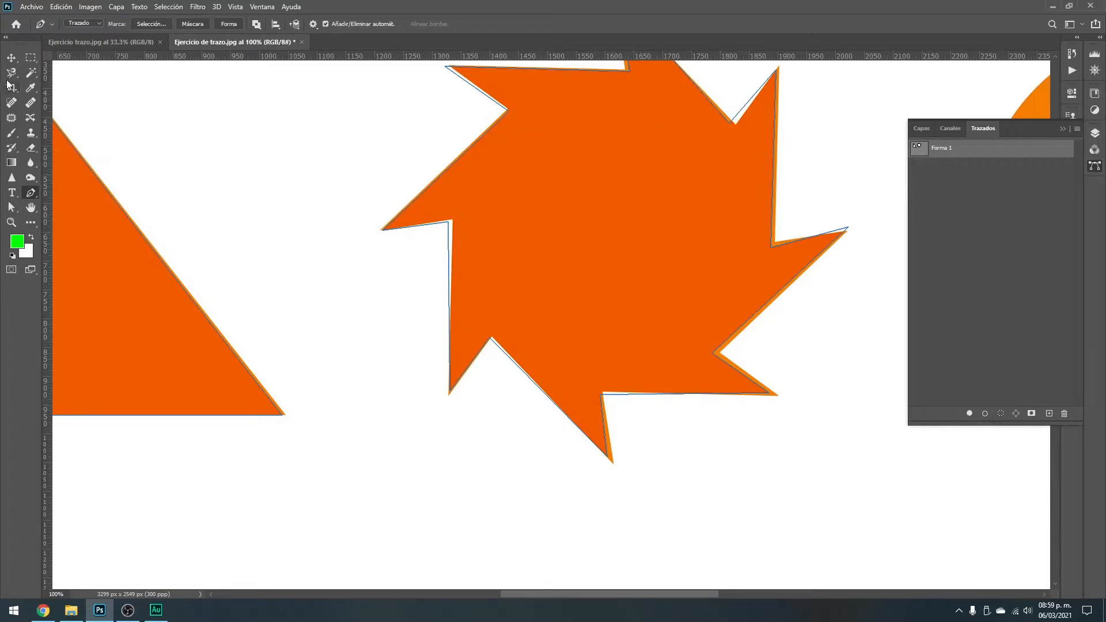
click(12, 209)
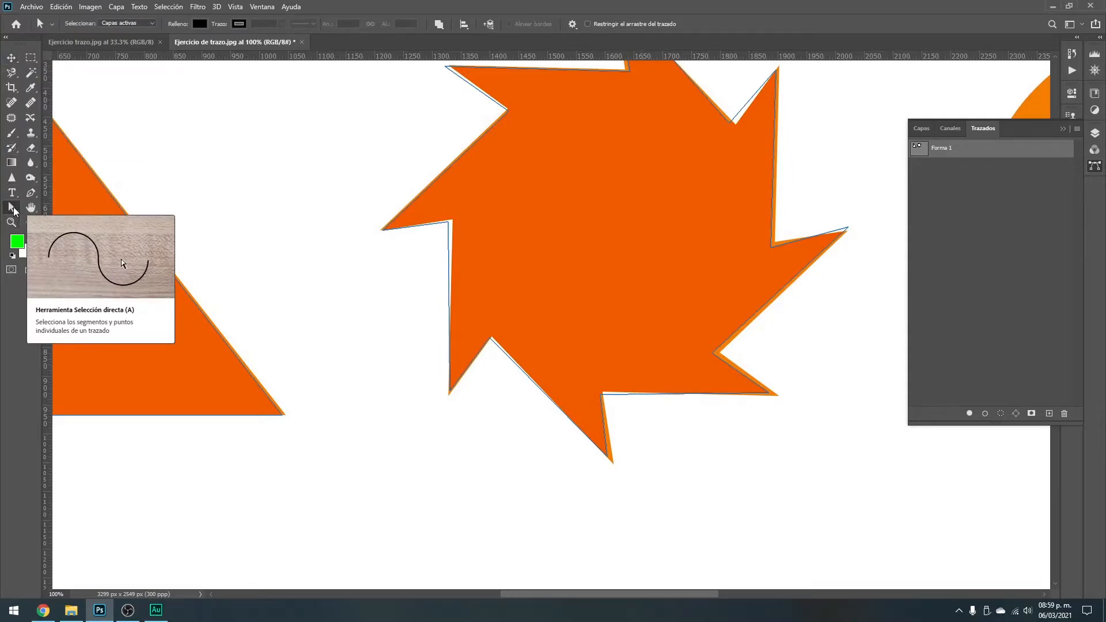
click(12, 58)
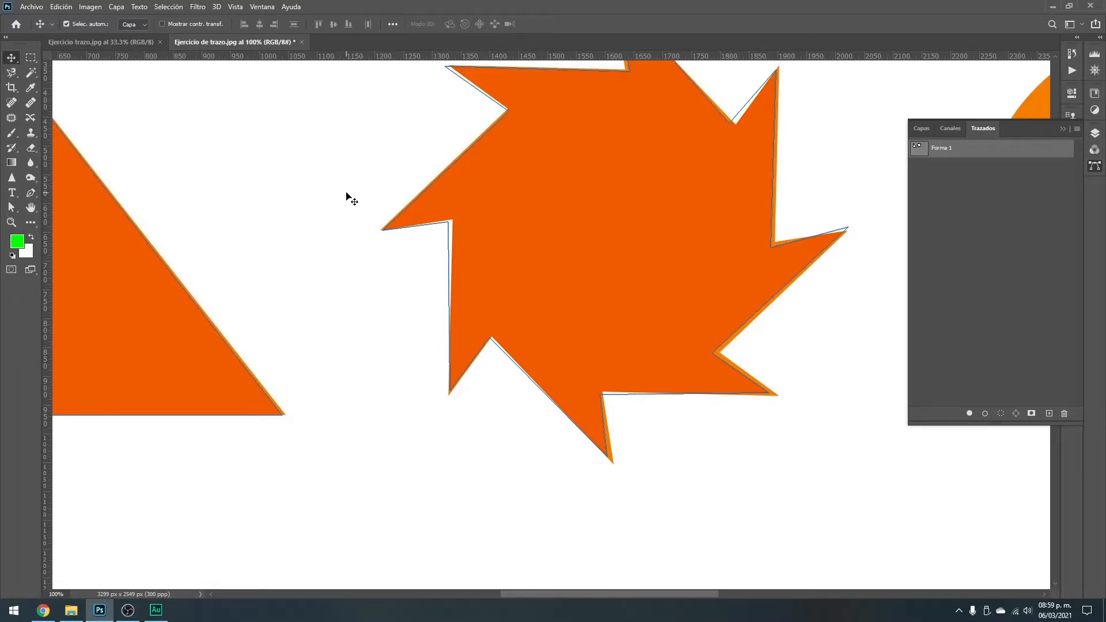
click(12, 210)
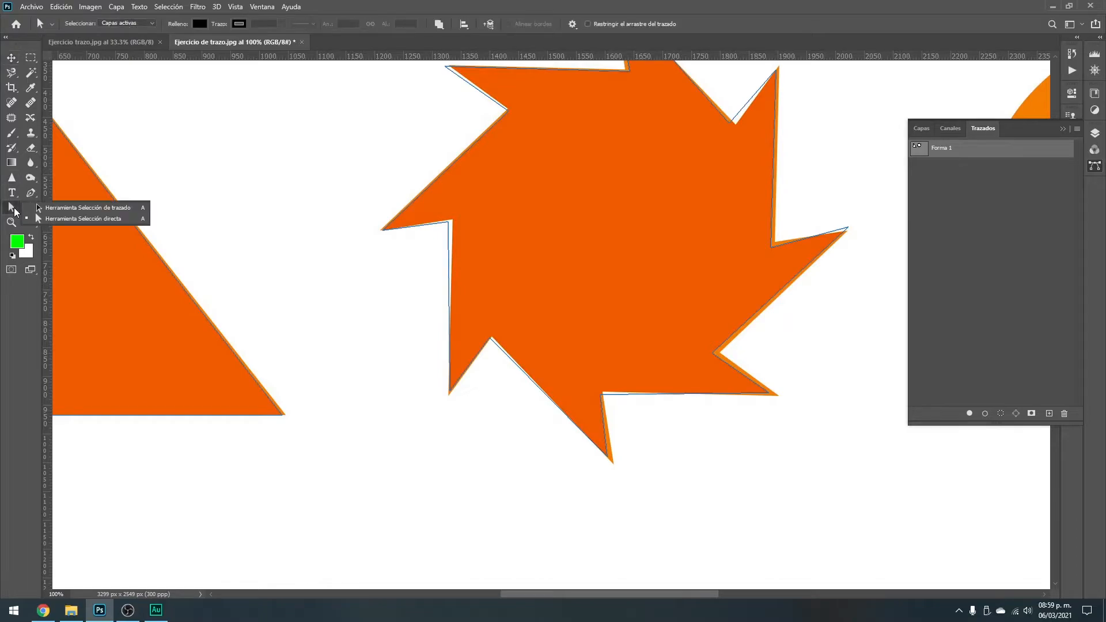
click(96, 214)
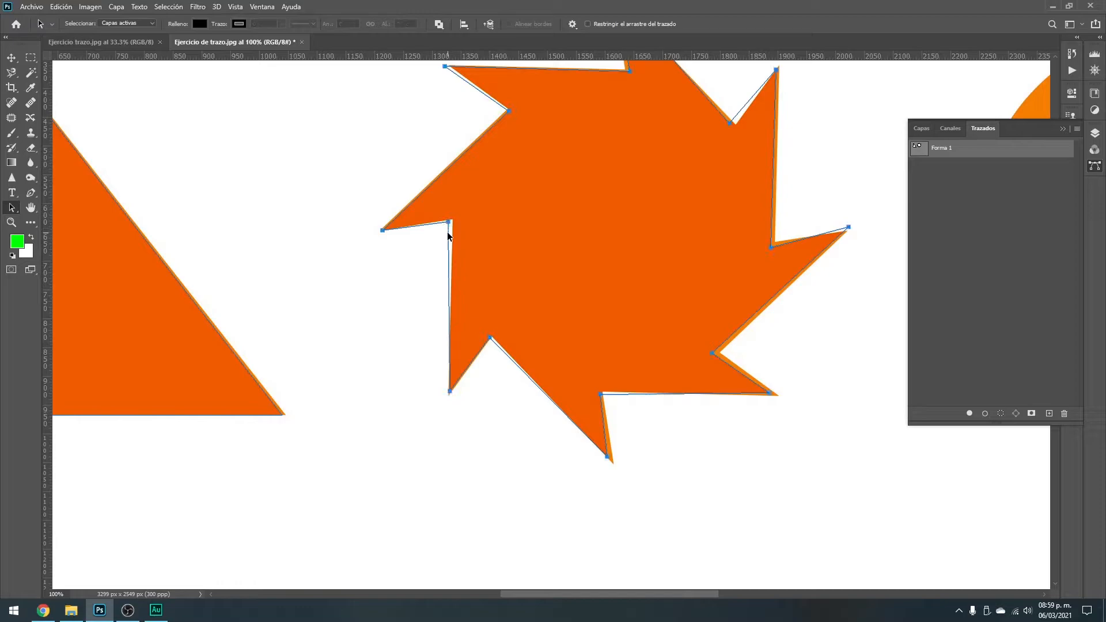
mouse_move(449, 236)
mouse_down()
mouse_move(416, 265)
mouse_move(278, 302)
mouse_move(450, 221)
mouse_move(449, 235)
mouse_up()
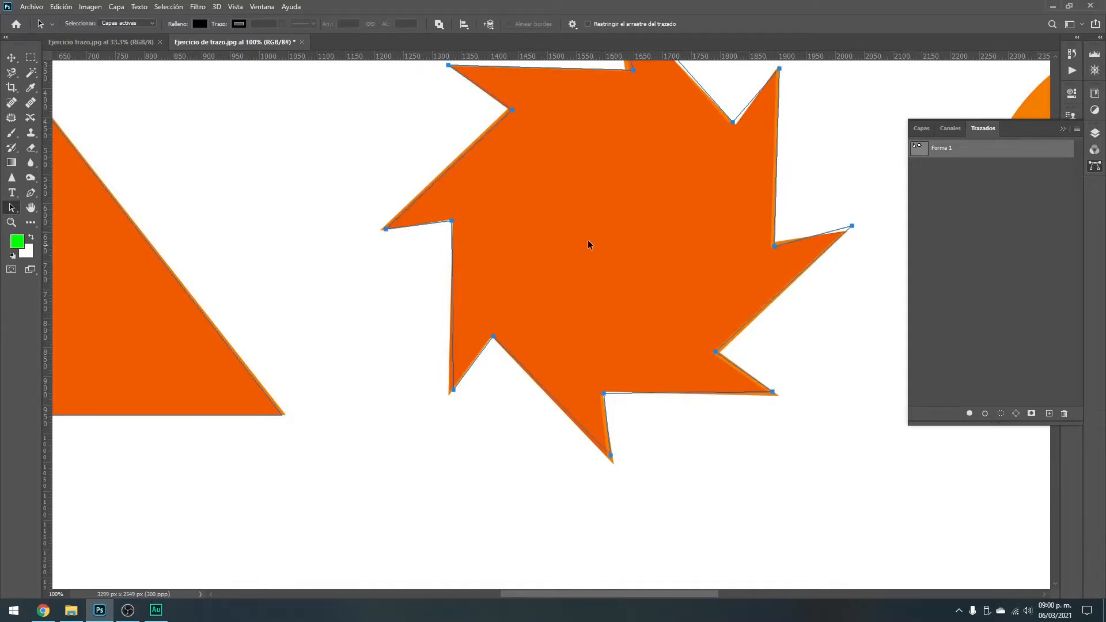
- Move individual anchors onto the star's left and lower tips and inner corners with the Direct Selection tool
right_click(11, 209)
click(97, 219)
drag(387, 230, 382, 230)
drag(452, 220, 455, 219)
drag(448, 395, 449, 396)
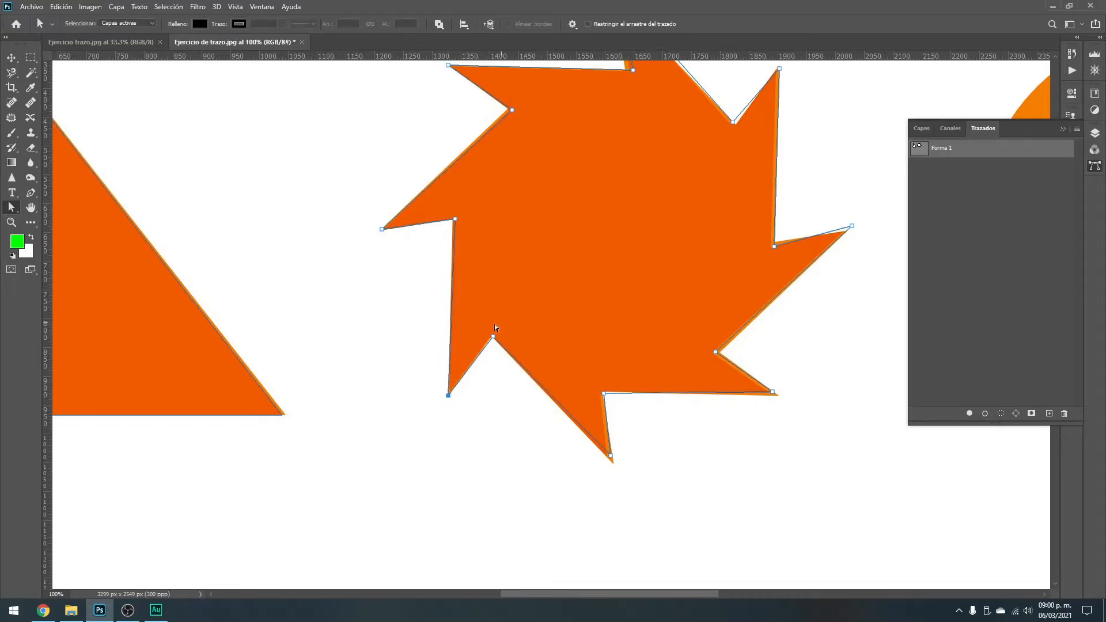
drag(493, 337, 491, 335)
drag(611, 456, 614, 466)
drag(605, 398, 605, 395)
drag(771, 395, 775, 395)
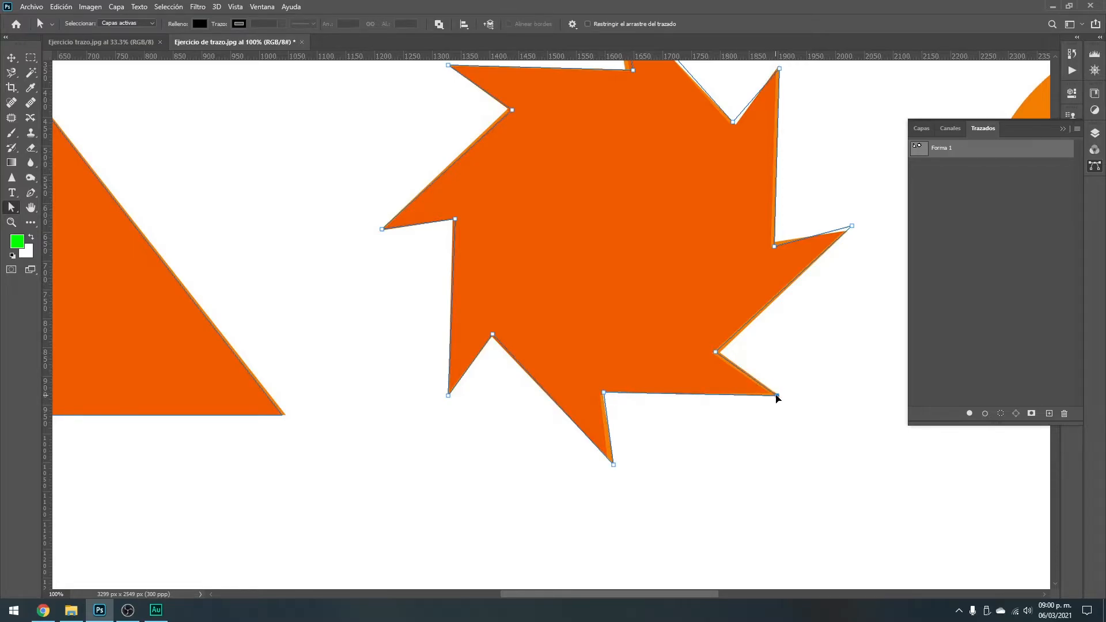
- Fit the whole image in view and hide the Forma 1 path outlines on the canvas
key(ctrl+0)
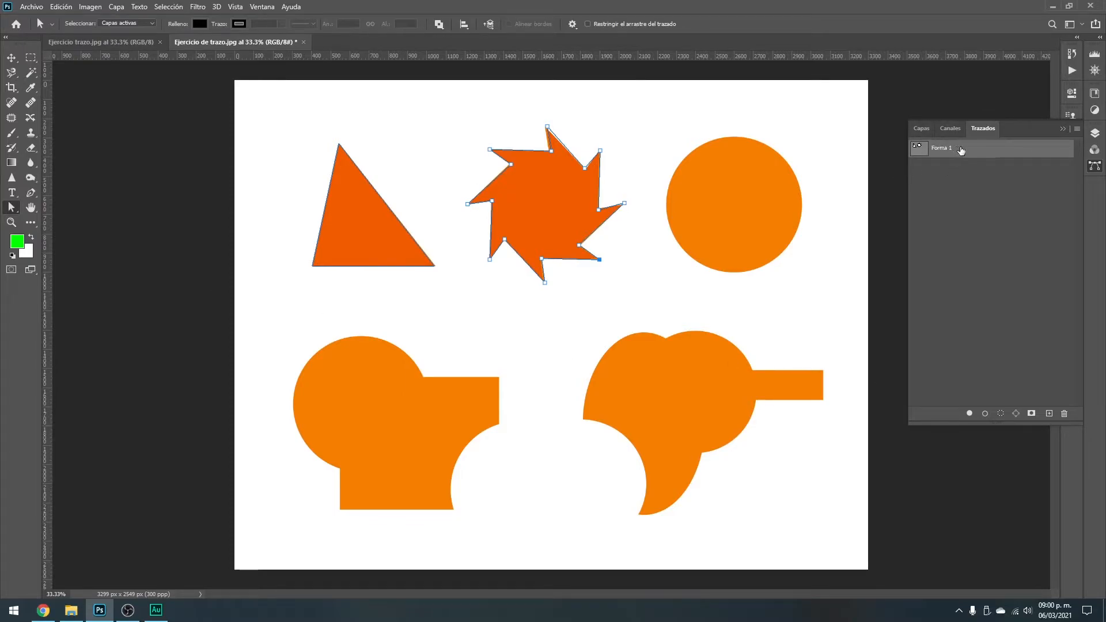
click(10, 60)
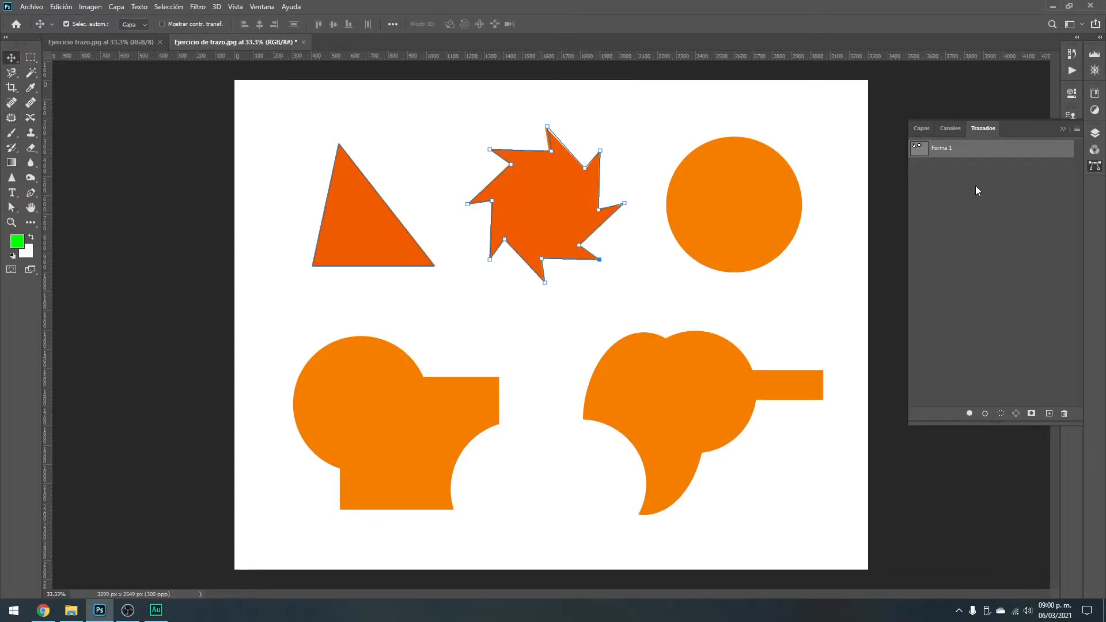
key(ctrl+h)
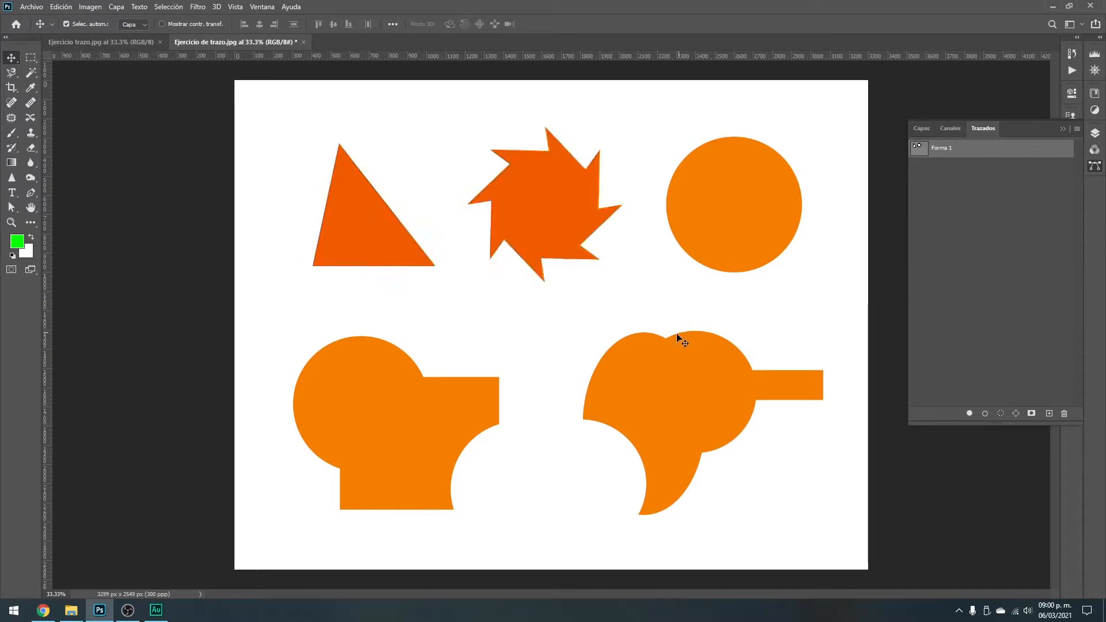
- Deselect the Forma 1 path and trace the lower-left shape's circular edge as a new Pen path, using curved anchors up to the arm's inner corner
ctrl+click(445, 387)
ctrl+click(440, 376)
ctrl+click(362, 376)
drag(381, 371, 603, 336)
drag(500, 391, 568, 313)
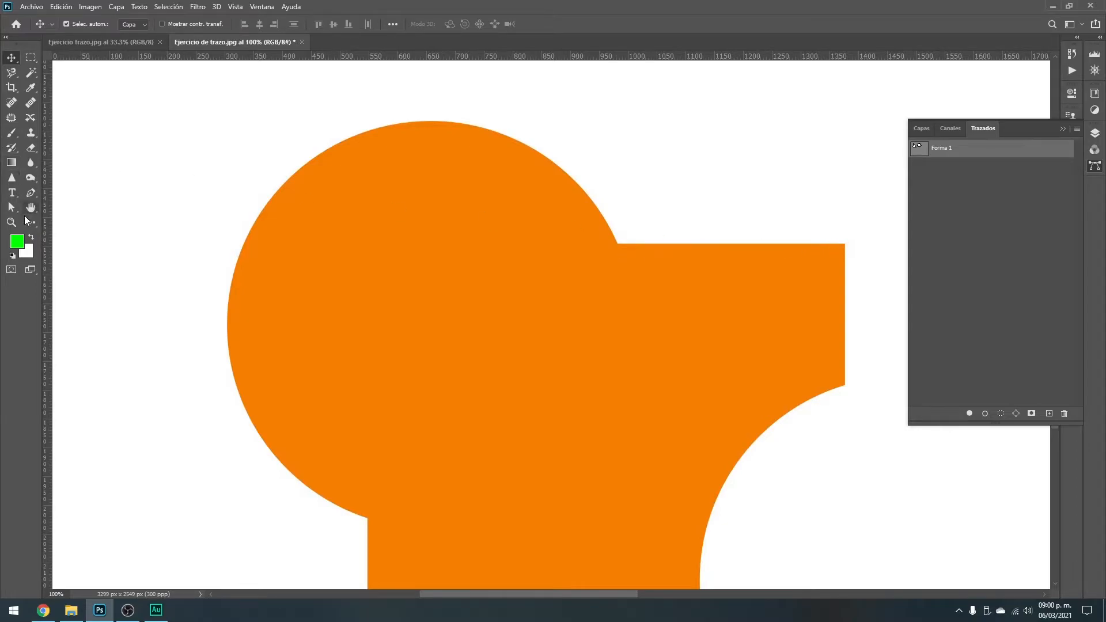
click(30, 196)
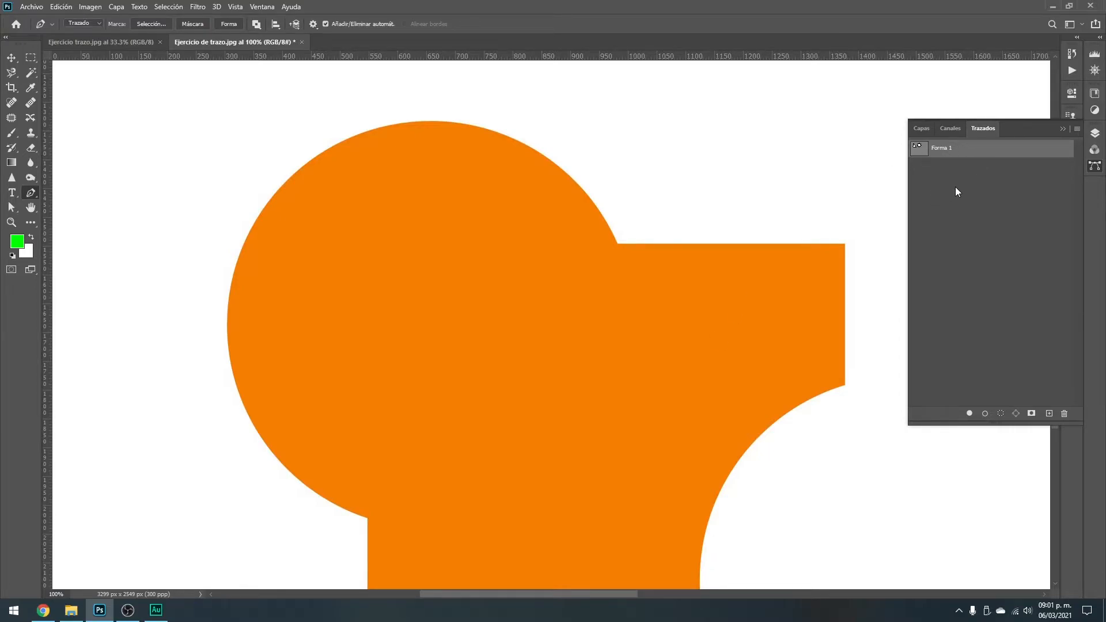
click(998, 221)
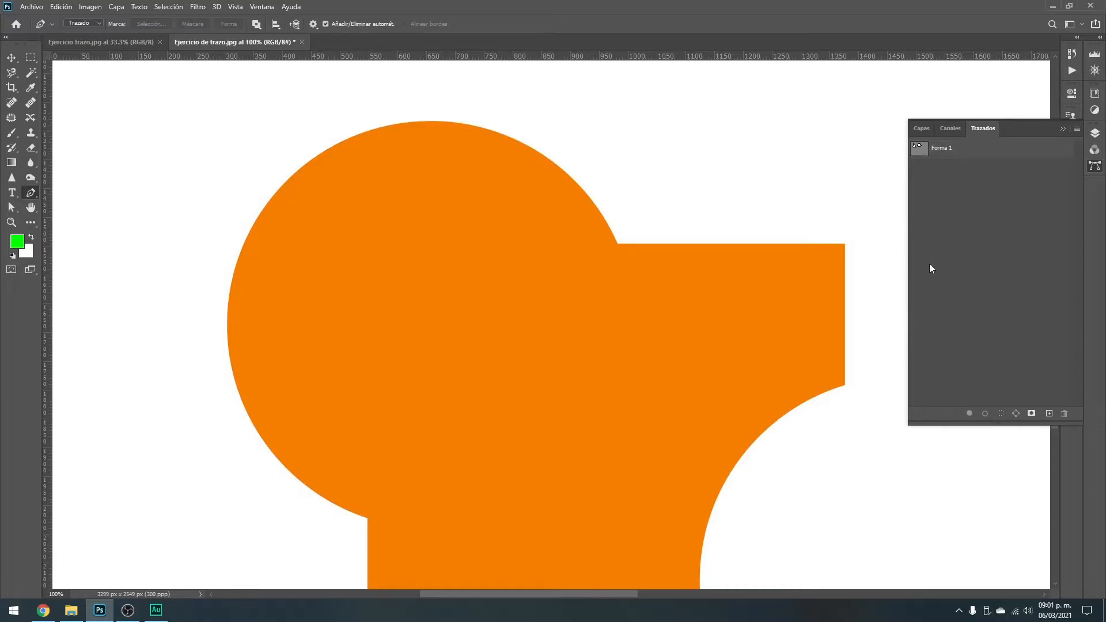
click(368, 517)
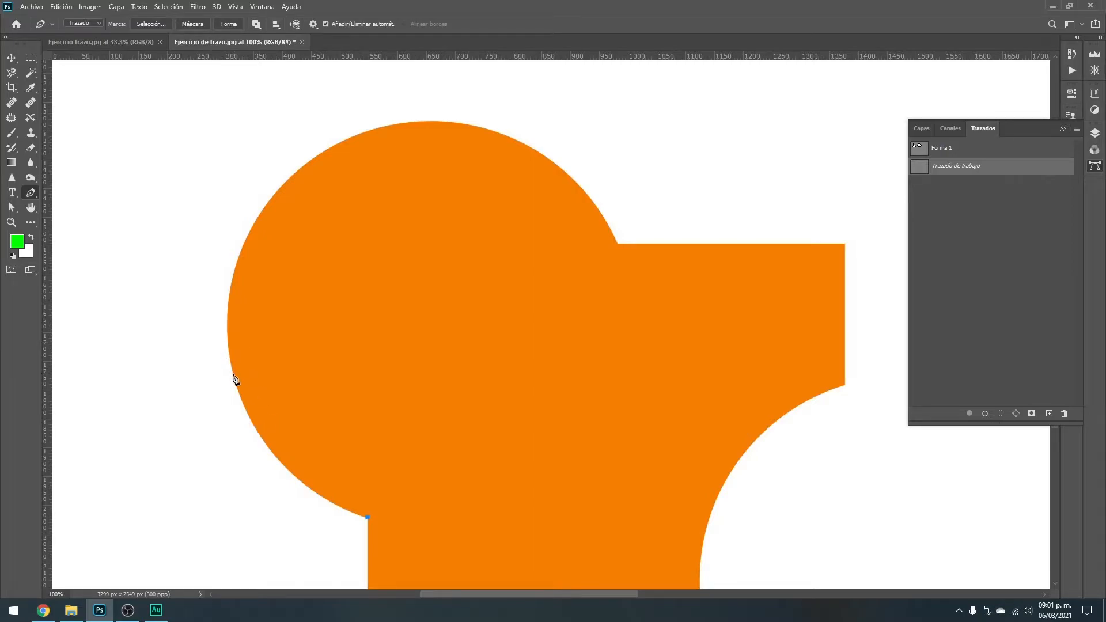
drag(233, 375, 206, 261)
drag(394, 125, 502, 111)
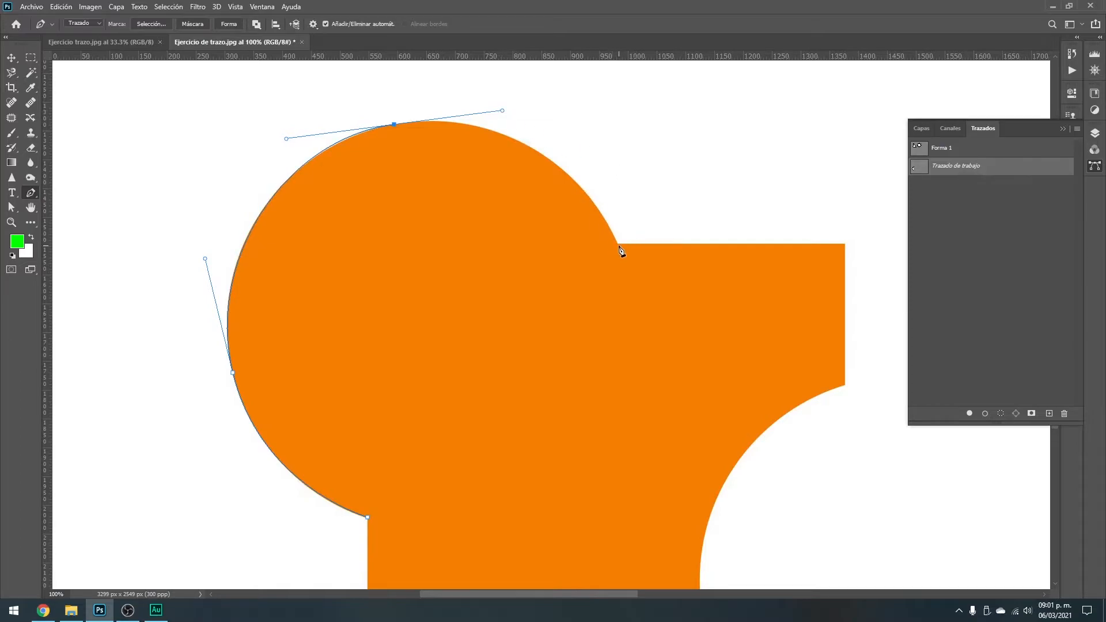
drag(618, 244, 652, 321)
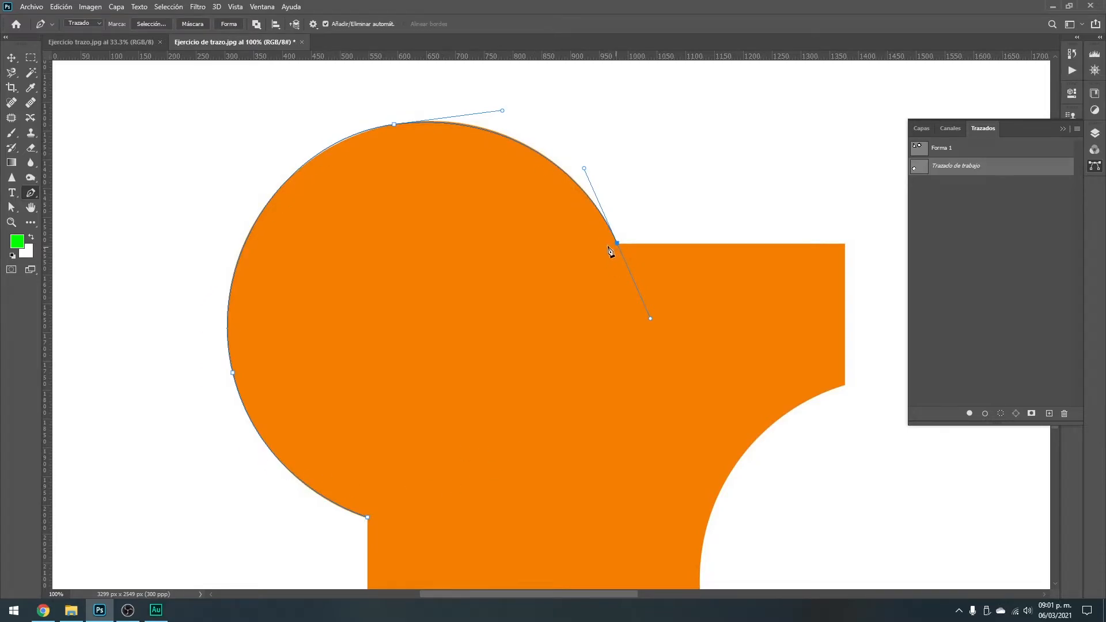
click(845, 244)
key(ctrl+z)
click(641, 142)
key(ctrl+z)
click(747, 190)
key(ctrl+z)
click(772, 301)
key(ctrl+z)
click(540, 346)
key(ctrl+z)
- Continue the path along the arm's two straight edges and place a curved anchor partway along the concave arc
click(846, 245)
drag(780, 413, 677, 306)
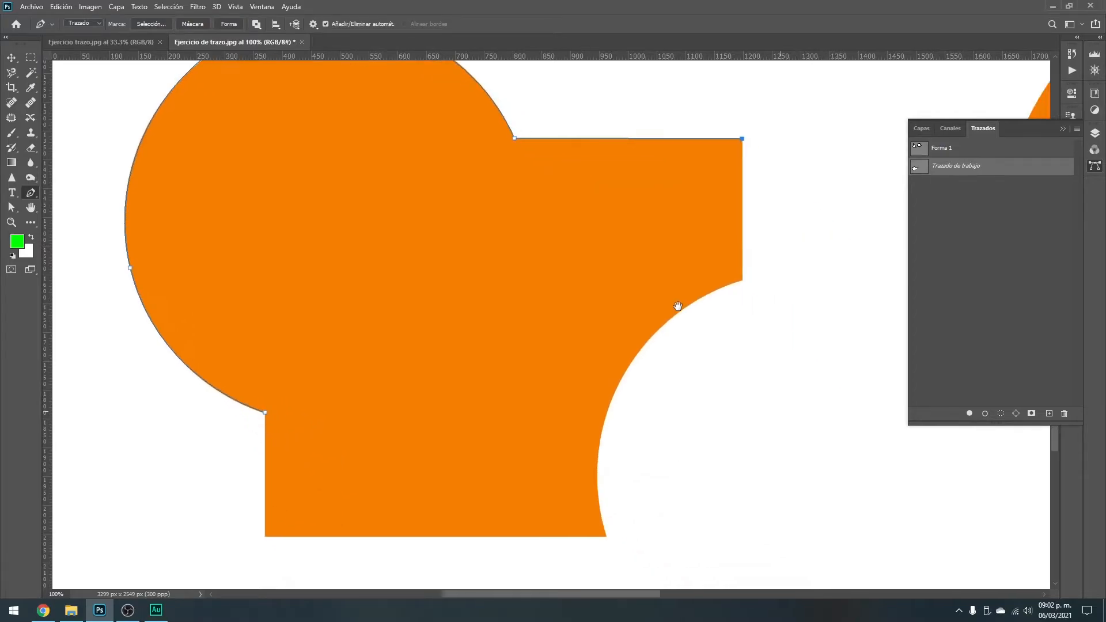
click(742, 280)
drag(603, 385, 574, 374)
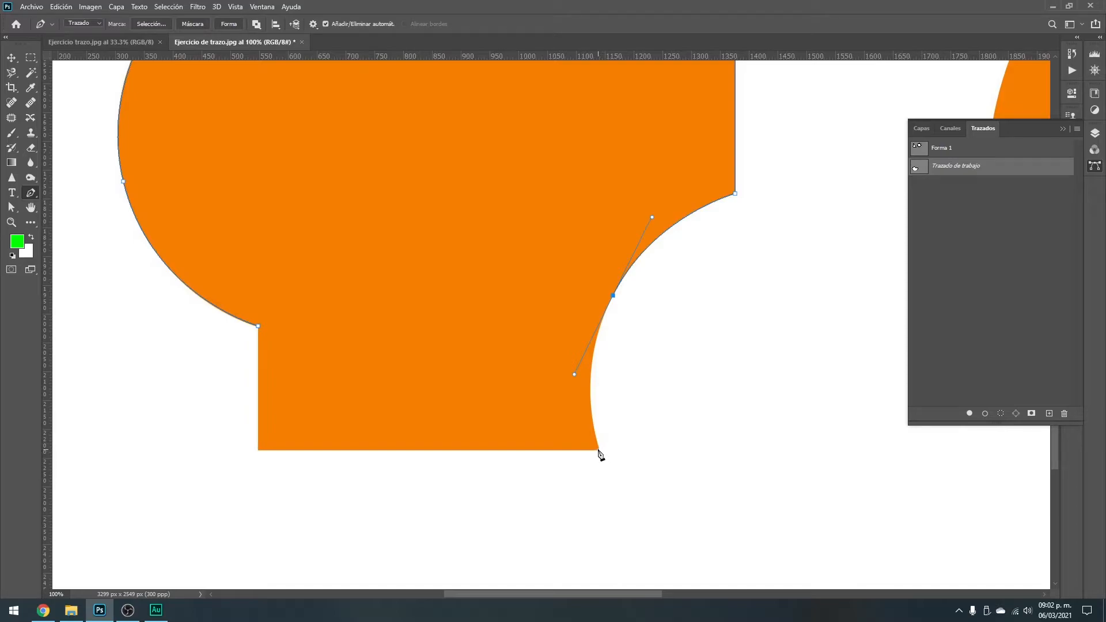
- End the concave arc at the shape's lower corner, trace the straight base, and close the path at its starting anchor
click(600, 449)
key(ctrl+z)
click(600, 450)
click(258, 451)
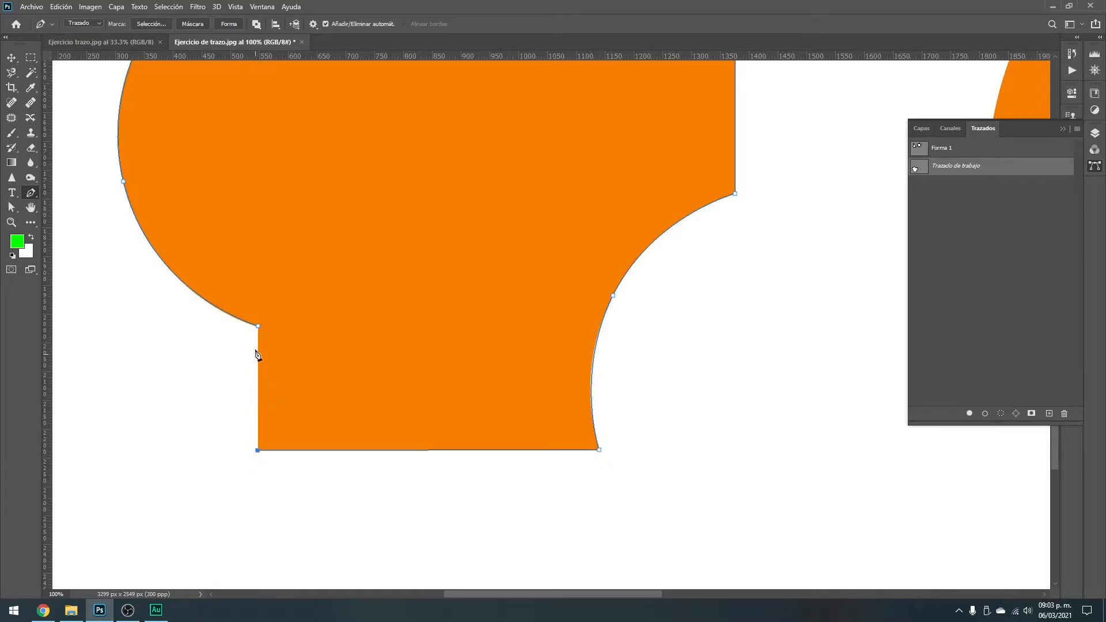
click(257, 326)
- Rotate the direction handles of the circle's top anchor with the Direct Selection tool so the path follows the curved edge
drag(405, 214, 467, 302)
drag(372, 202, 410, 248)
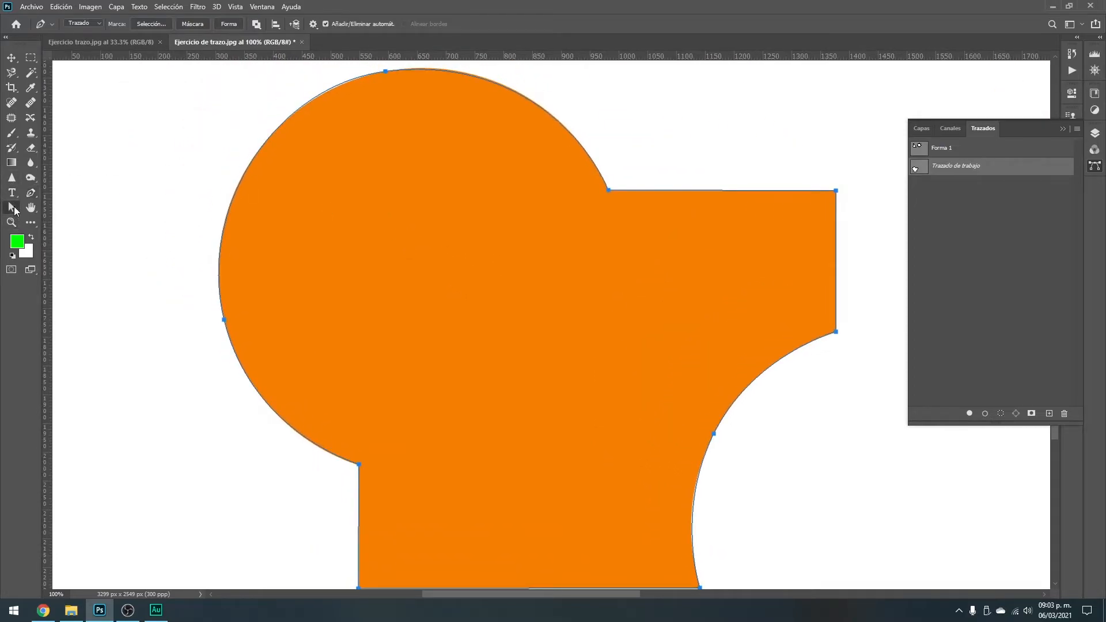
click(12, 208)
drag(373, 150, 379, 201)
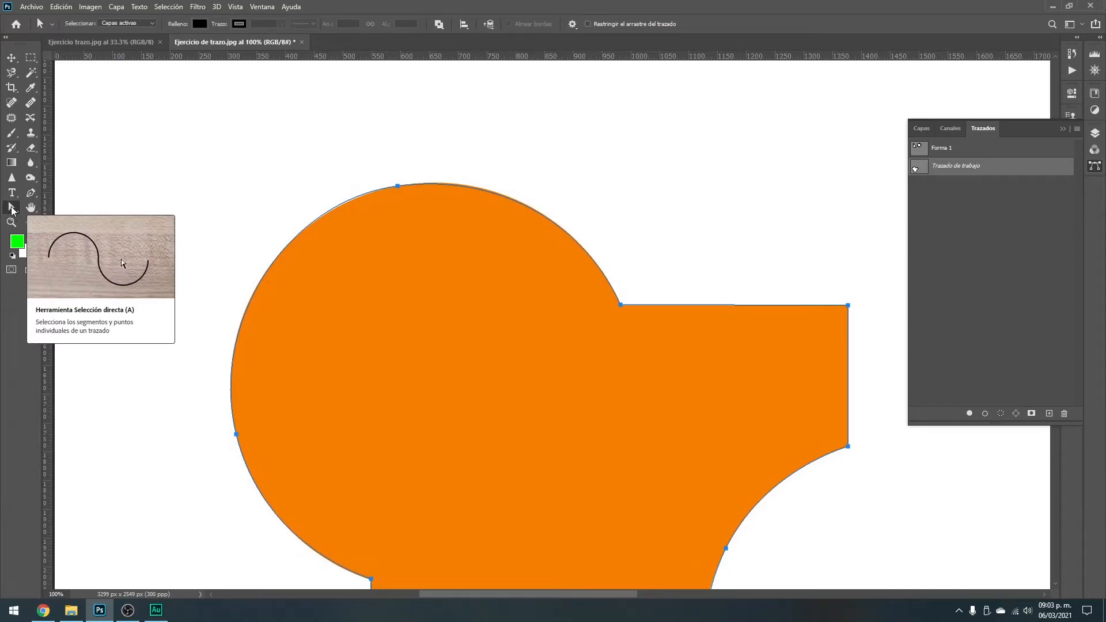
ctrl+click(412, 185)
ctrl+click(414, 186)
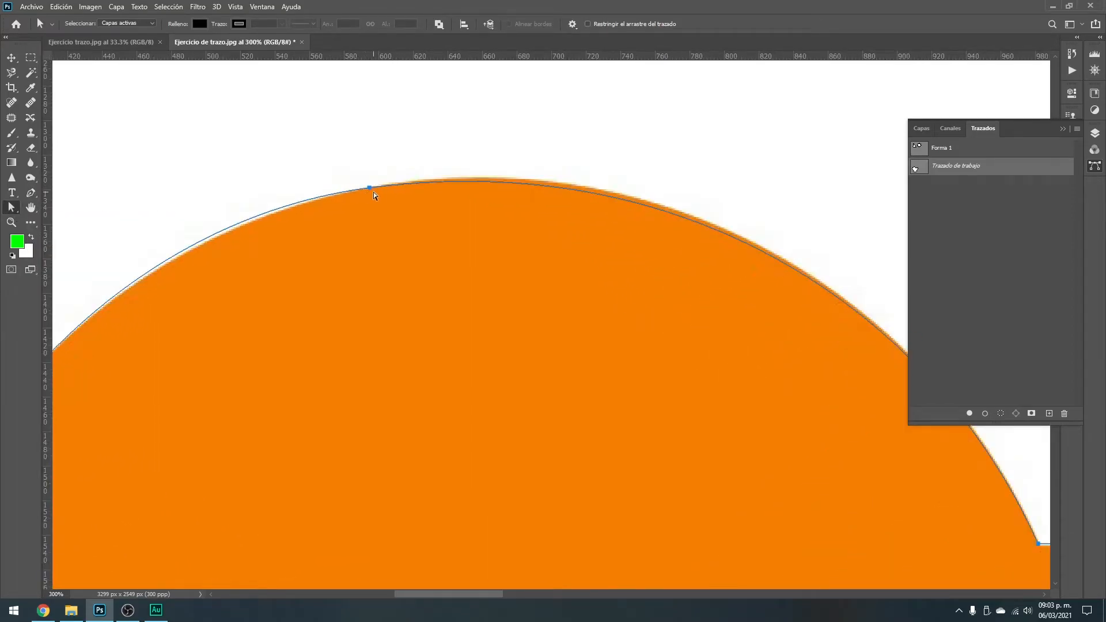
click(369, 187)
drag(254, 213, 438, 208)
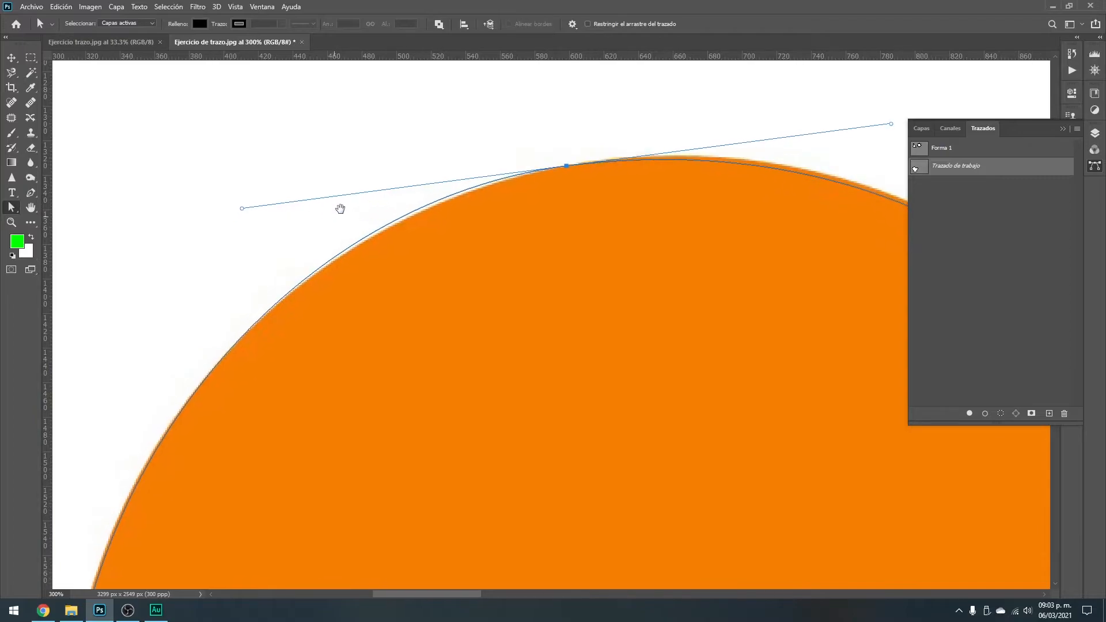
drag(242, 210, 247, 216)
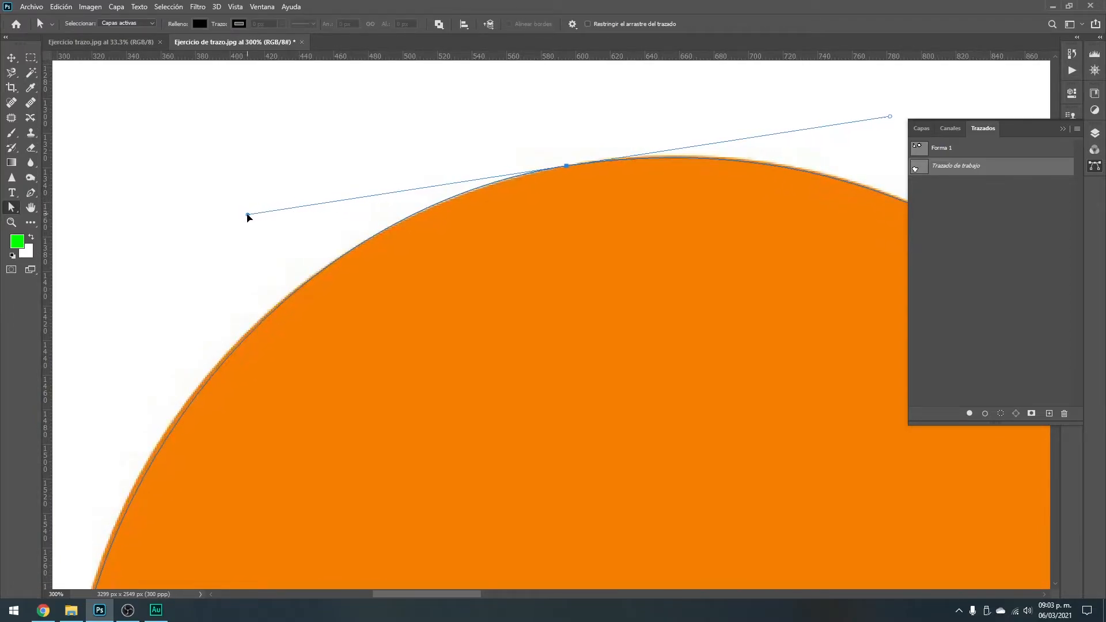
- Nudge the circle's top anchor and fine-tune the neighbouring direction handles to fit the circle's upper edge
drag(220, 364, 218, 366)
drag(559, 239, 502, 276)
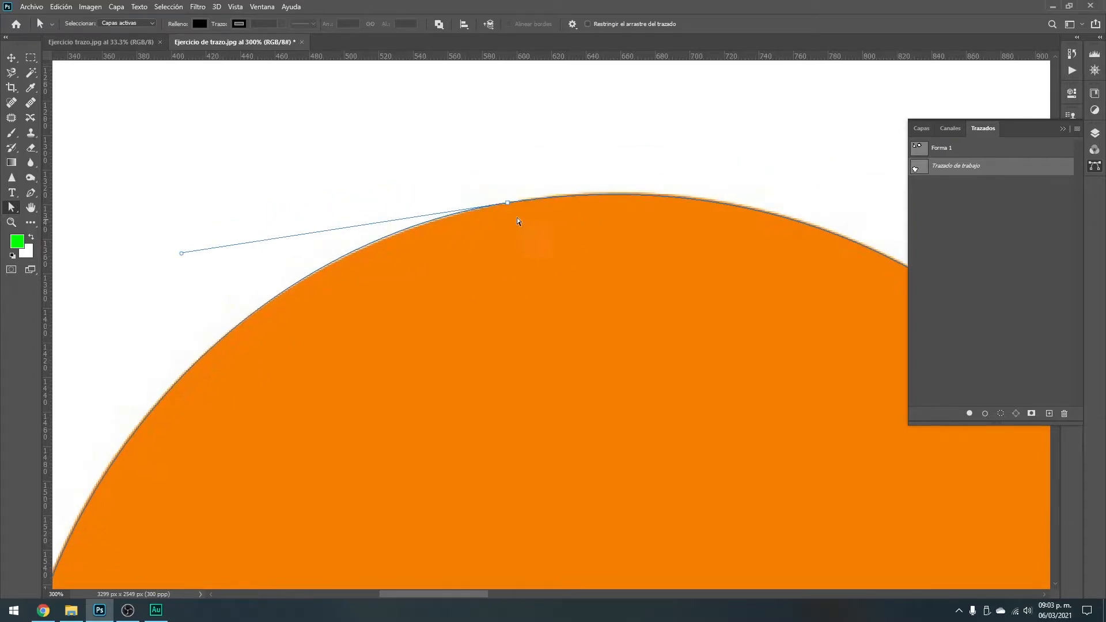
drag(507, 202, 510, 204)
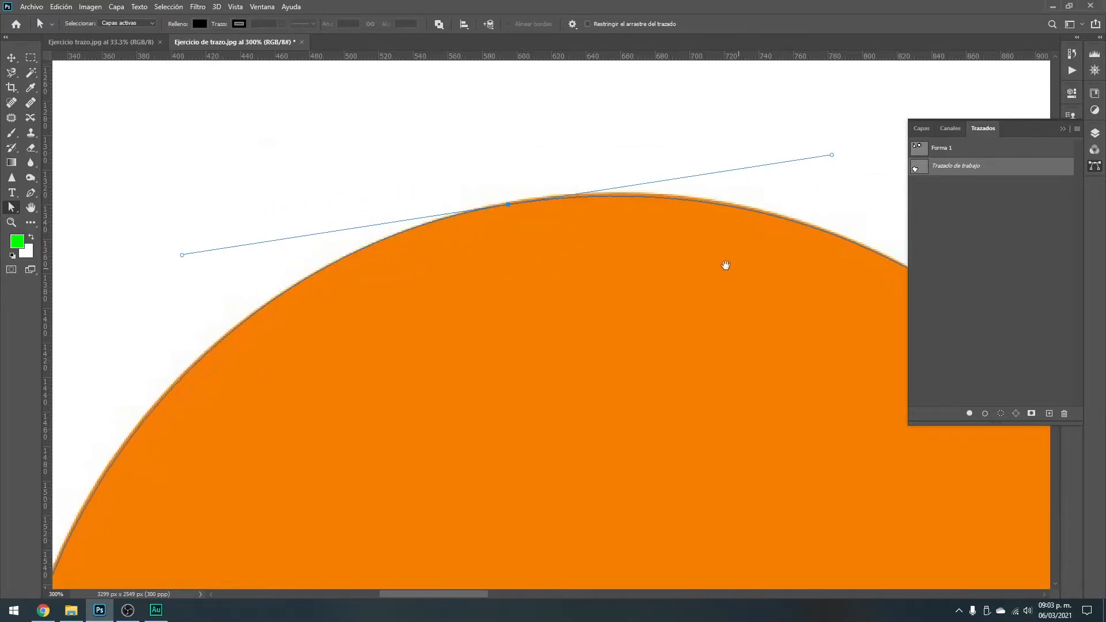
drag(735, 268, 516, 215)
drag(614, 102, 615, 100)
- Move the anchor at the inner corner between circle and arm slightly down onto the shape's corner
drag(697, 279, 507, 209)
drag(667, 269, 536, 242)
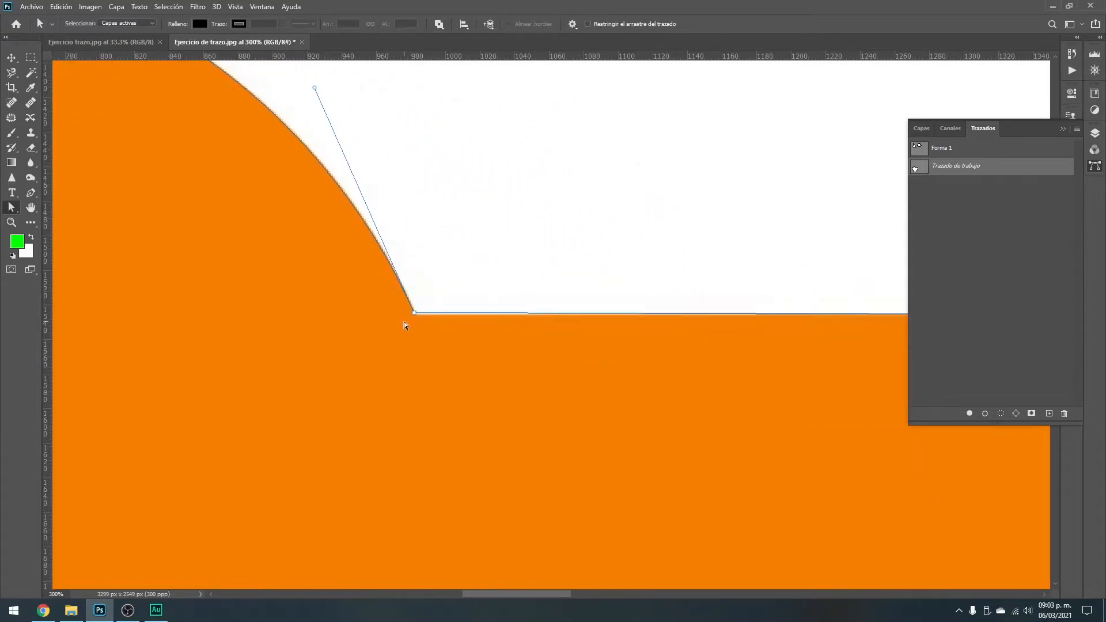
drag(415, 315, 415, 317)
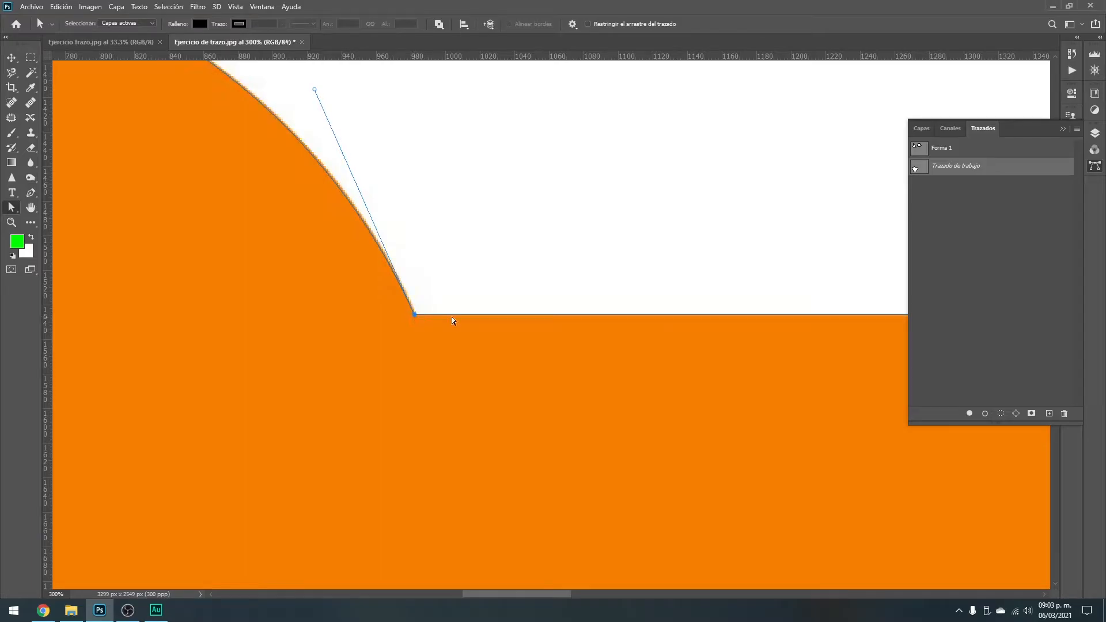
- Examine at pixel level how closely the path follows the circle's edge near the inner corner with the arm
ctrl+click(413, 284)
ctrl+click(413, 285)
ctrl+click(406, 283)
ctrl+click(406, 282)
ctrl+click(405, 282)
drag(407, 316, 635, 427)
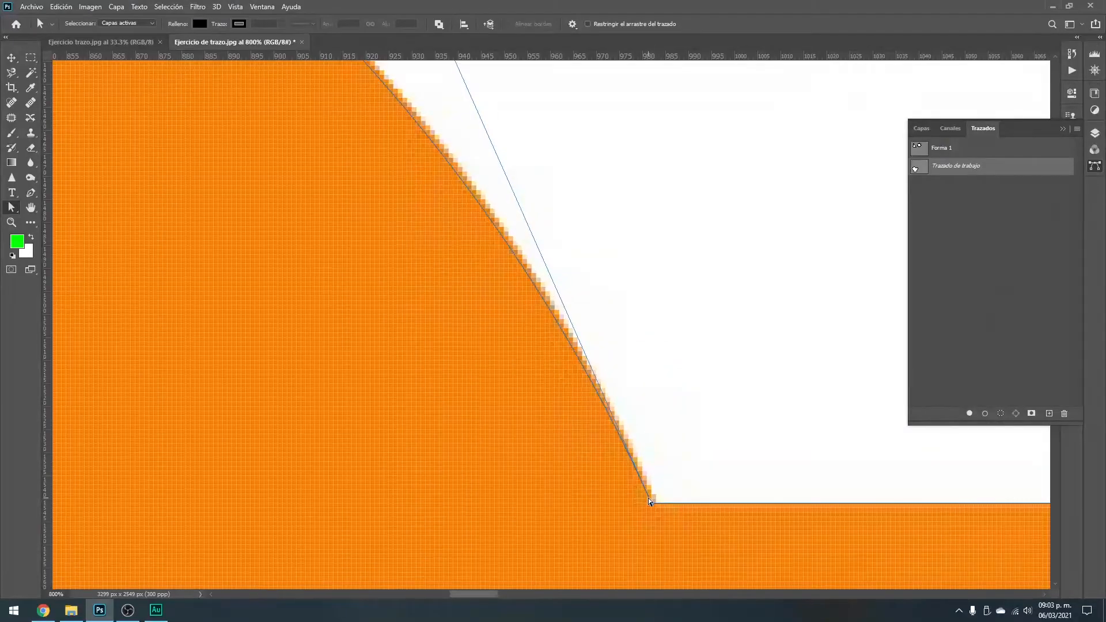
drag(548, 257, 568, 277)
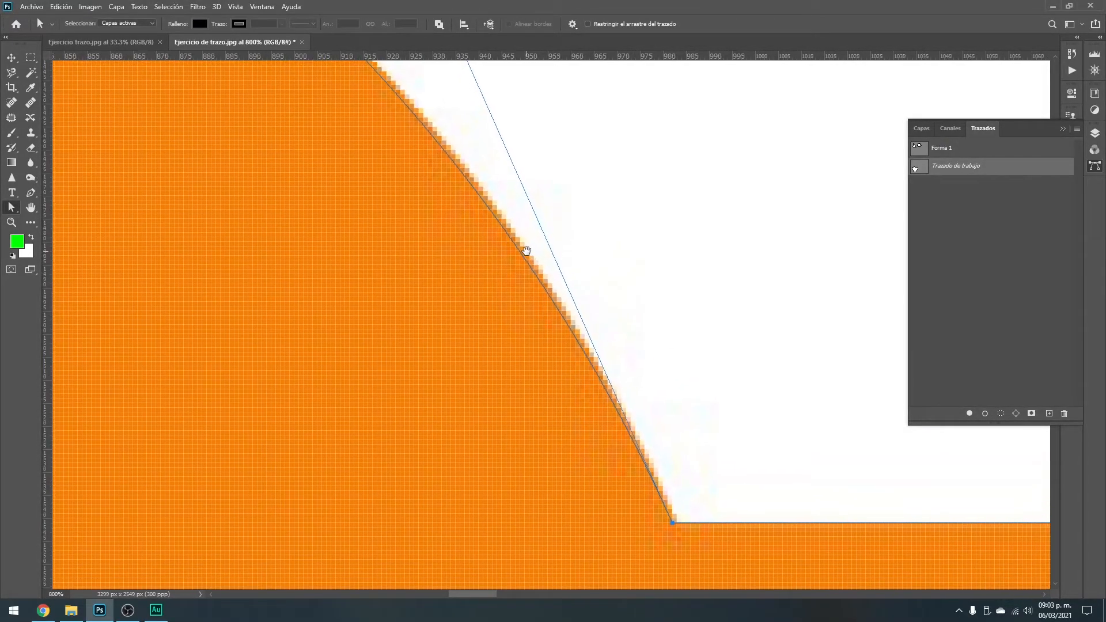
ctrl+click(548, 323)
ctrl+click(544, 259)
drag(613, 240, 585, 257)
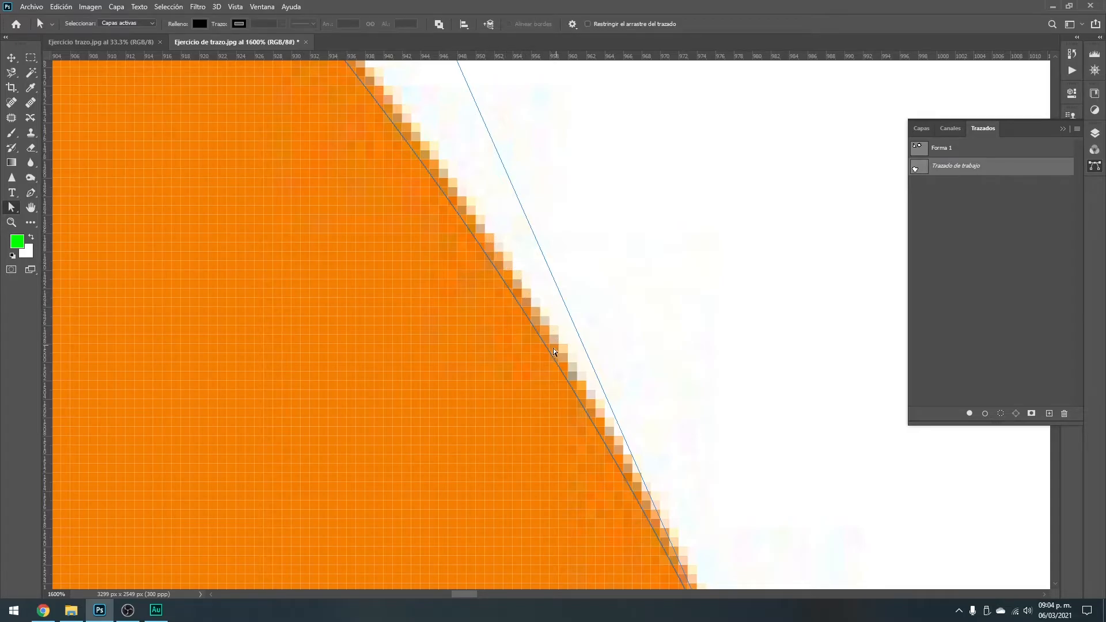
drag(689, 357, 642, 284)
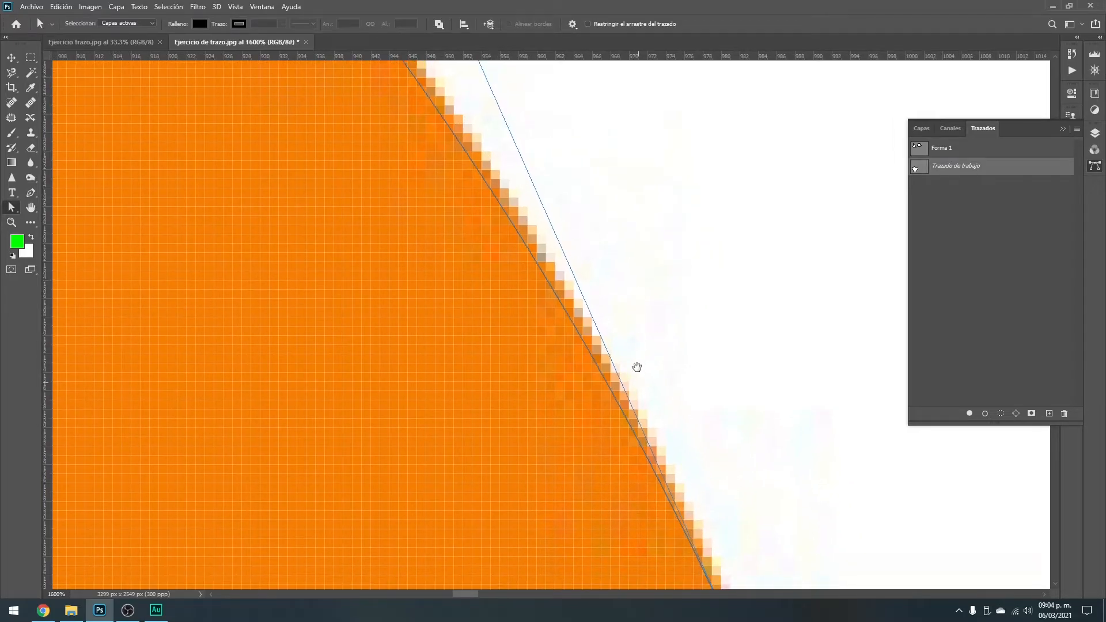
drag(638, 381, 539, 193)
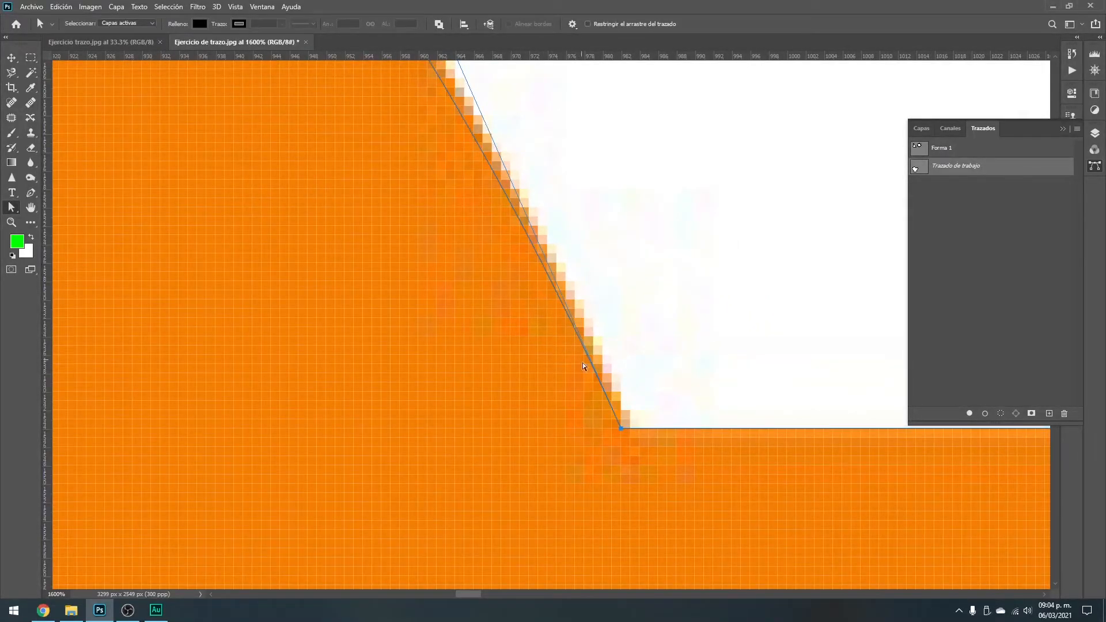
drag(565, 303, 628, 411)
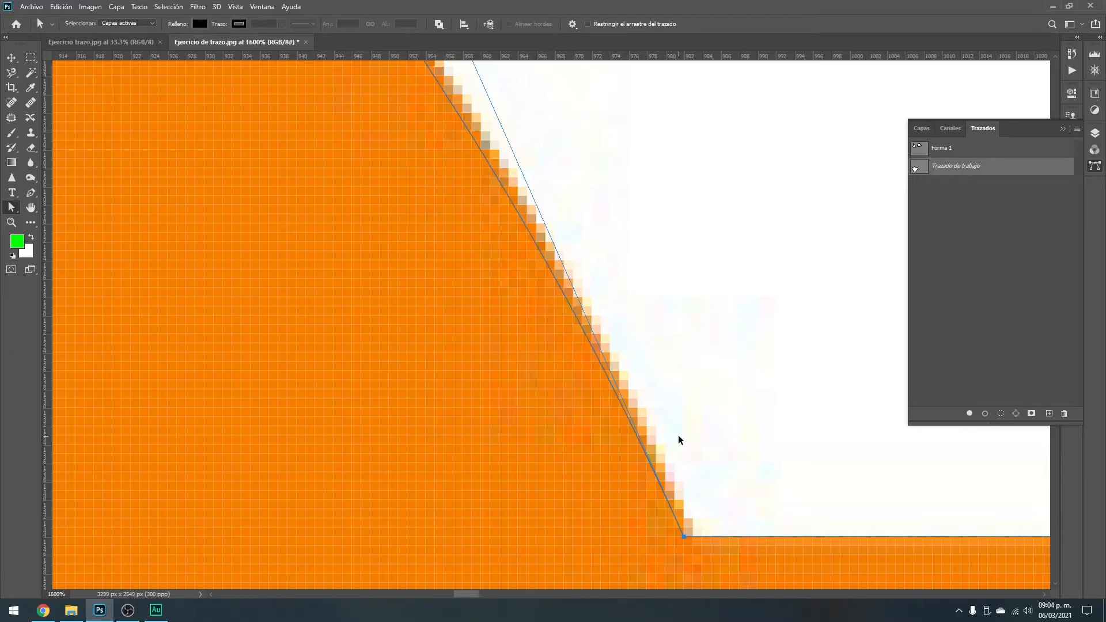
- Adjust the direction handle of the concave arc's middle anchor so the path fits the arc's lower half
key(ctrl+minus)
key(ctrl+minus)
key(ctrl+minus)
key(ctrl+minus)
key(ctrl+minus)
key(ctrl+minus)
key(ctrl+minus)
key(ctrl+minus)
key(ctrl+minus)
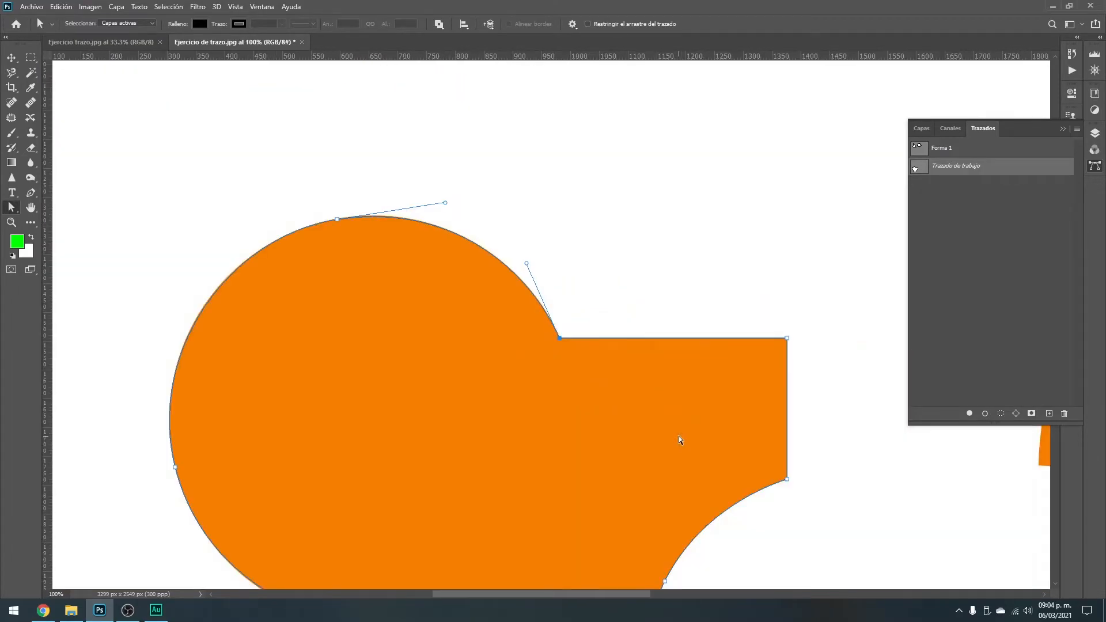
ctrl+click(811, 355)
drag(738, 470, 701, 301)
drag(632, 405, 770, 301)
drag(598, 405, 598, 273)
drag(591, 336, 566, 479)
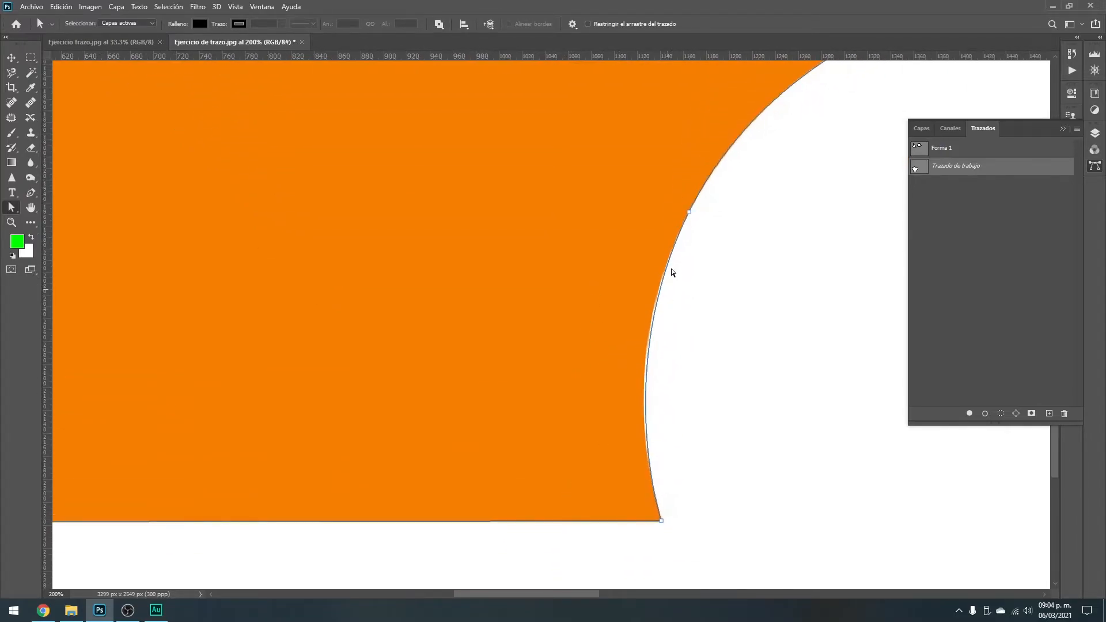
click(689, 213)
drag(611, 368, 608, 373)
- Shift the base's lower-left anchor onto the shape's corner and select the anchor where the circle meets the straight side
drag(546, 479, 564, 364)
drag(190, 387, 521, 427)
drag(737, 455, 614, 457)
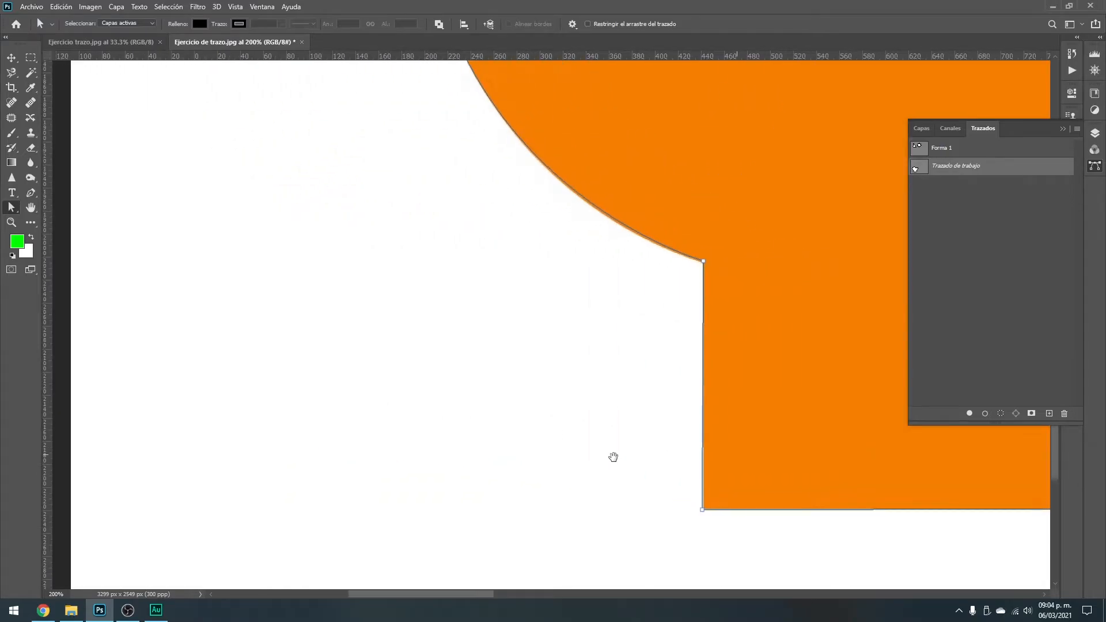
drag(702, 510, 704, 510)
drag(647, 278, 632, 414)
drag(699, 384, 688, 414)
click(688, 411)
- Fit the whole image in view and save the work path as Forma 2
key(ctrl+0)
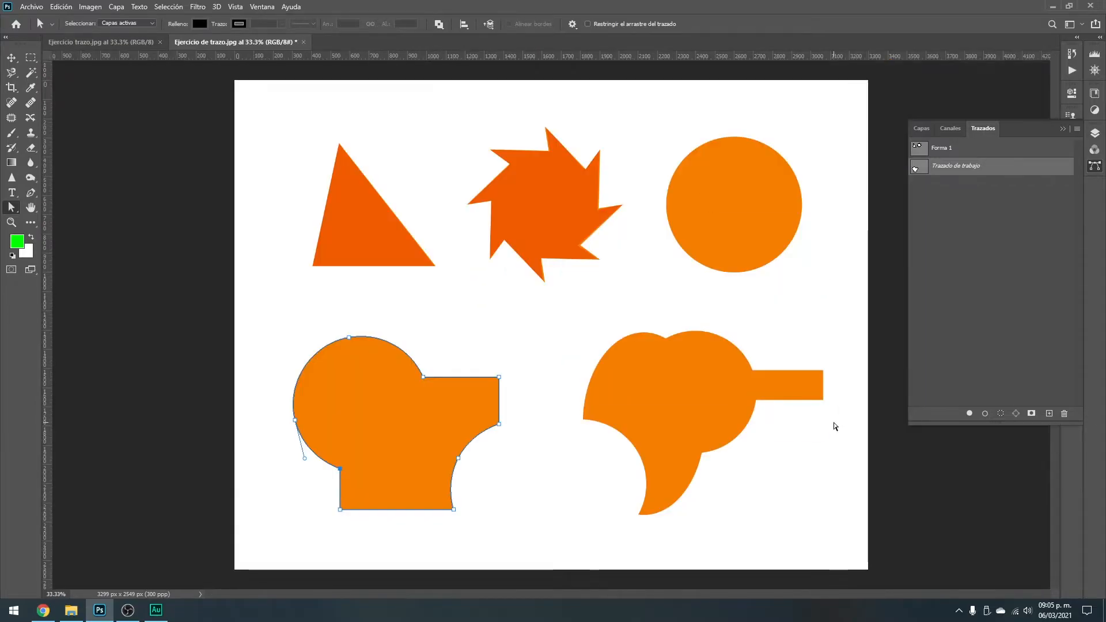
click(980, 259)
double_click(958, 166)
text(Fo)
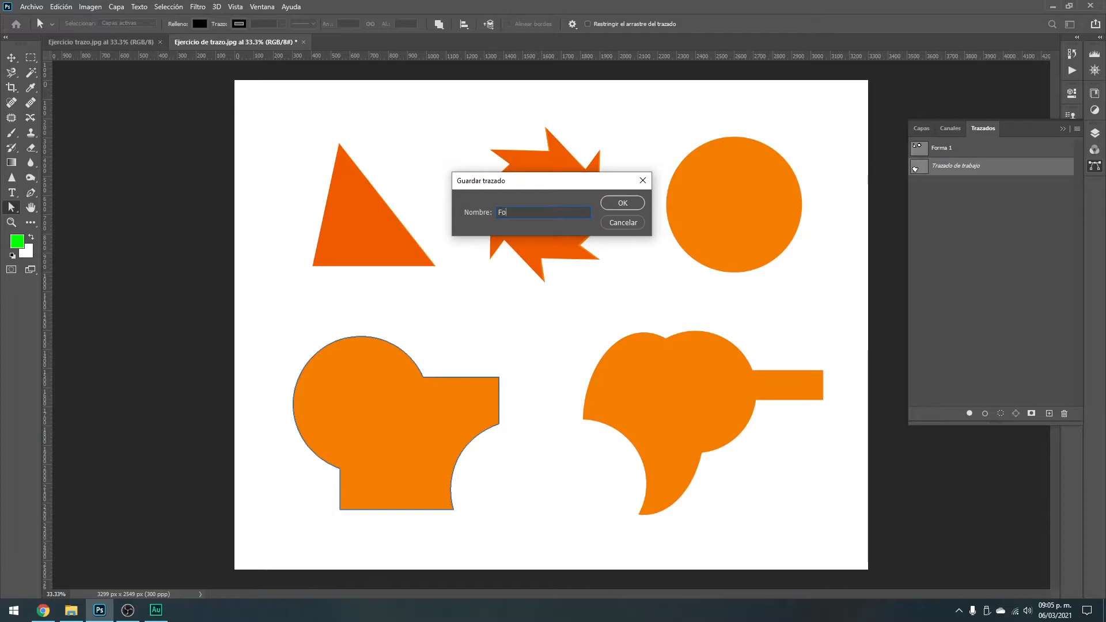
text(rma 2)
key(Return)
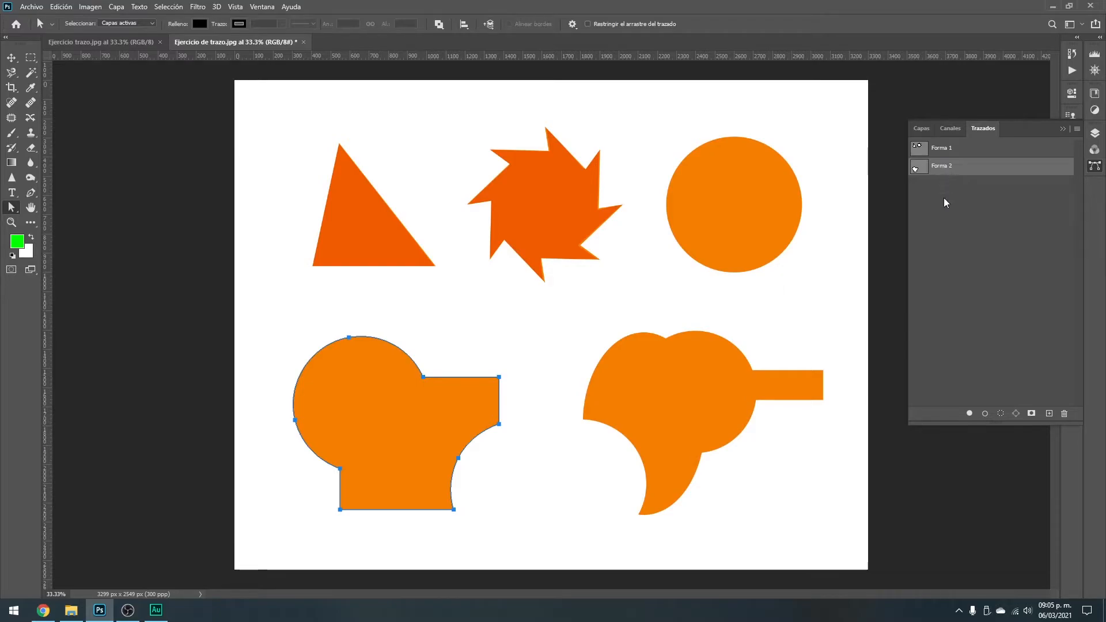
- Deselect the Forma 2 path, load it as a selection, and replace that selection with one loaded from Forma 1
click(973, 227)
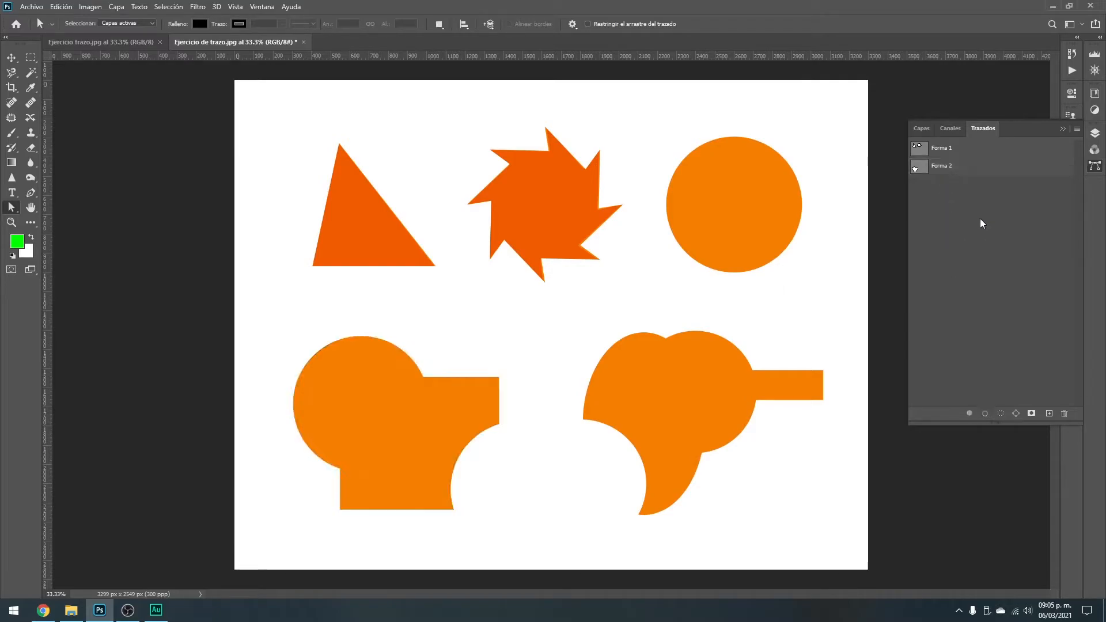
ctrl+click(916, 172)
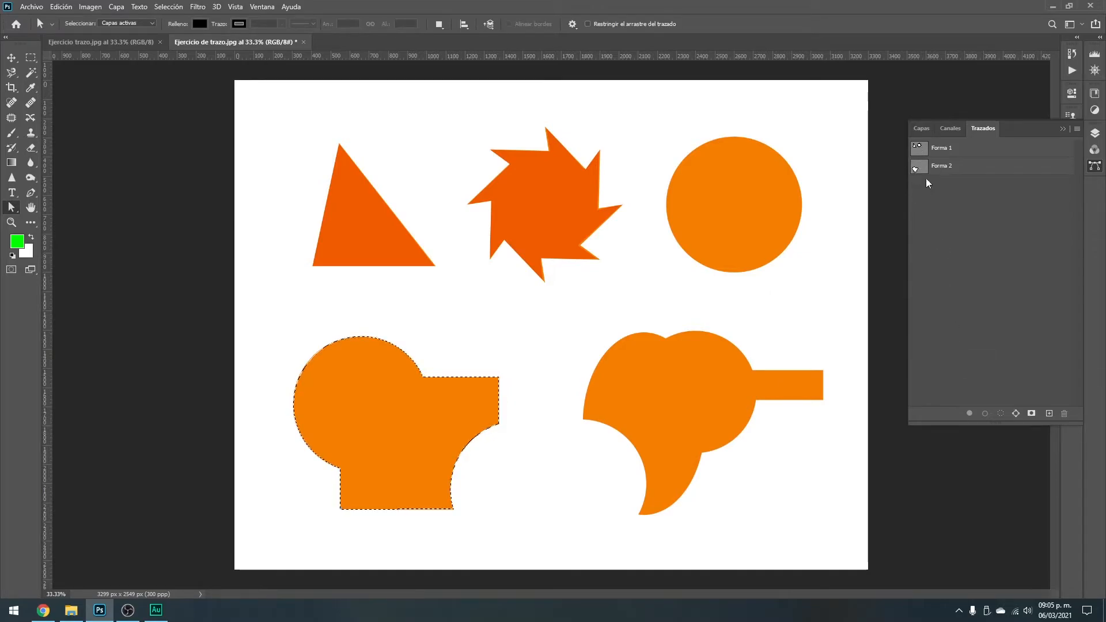
ctrl+click(917, 149)
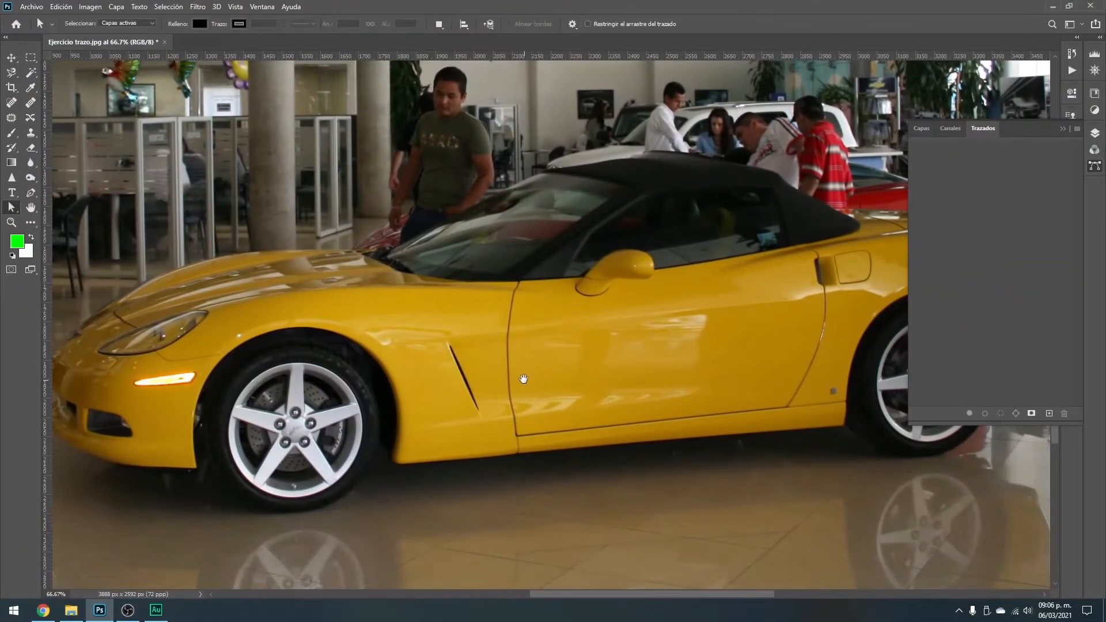
drag(524, 378, 499, 323)
drag(440, 344, 550, 335)
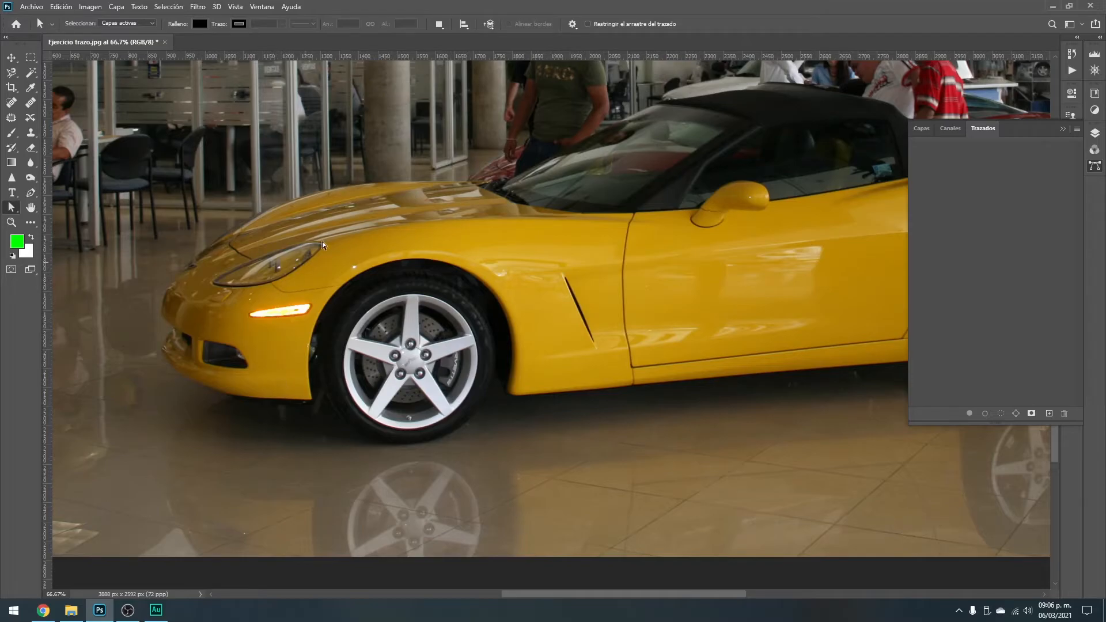
drag(657, 224, 399, 228)
drag(571, 231, 552, 239)
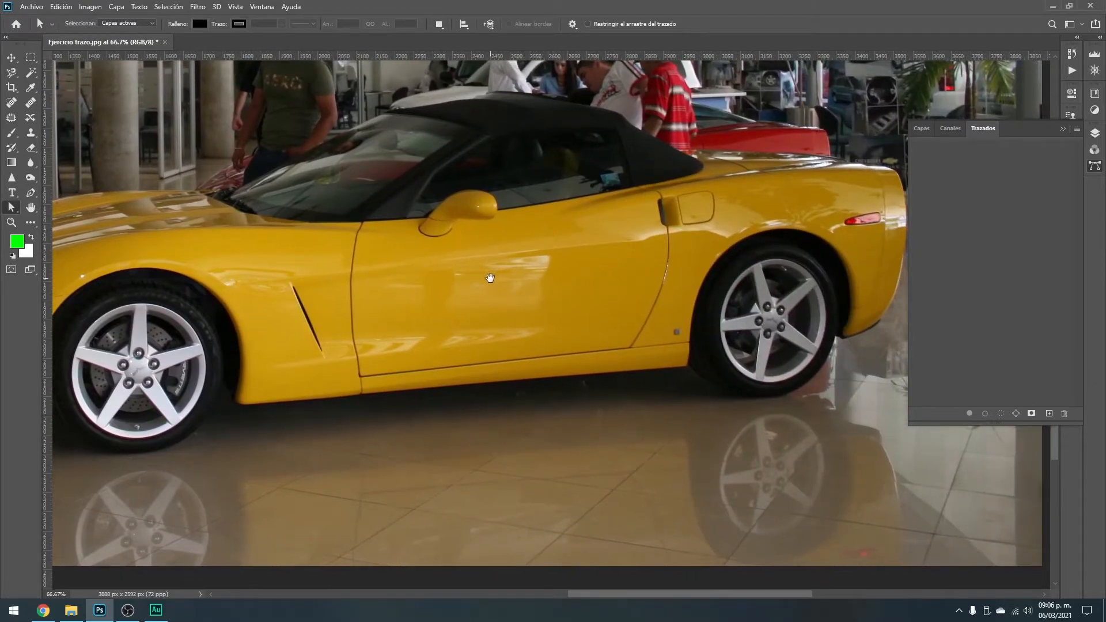
drag(490, 278, 585, 268)
drag(450, 288, 560, 287)
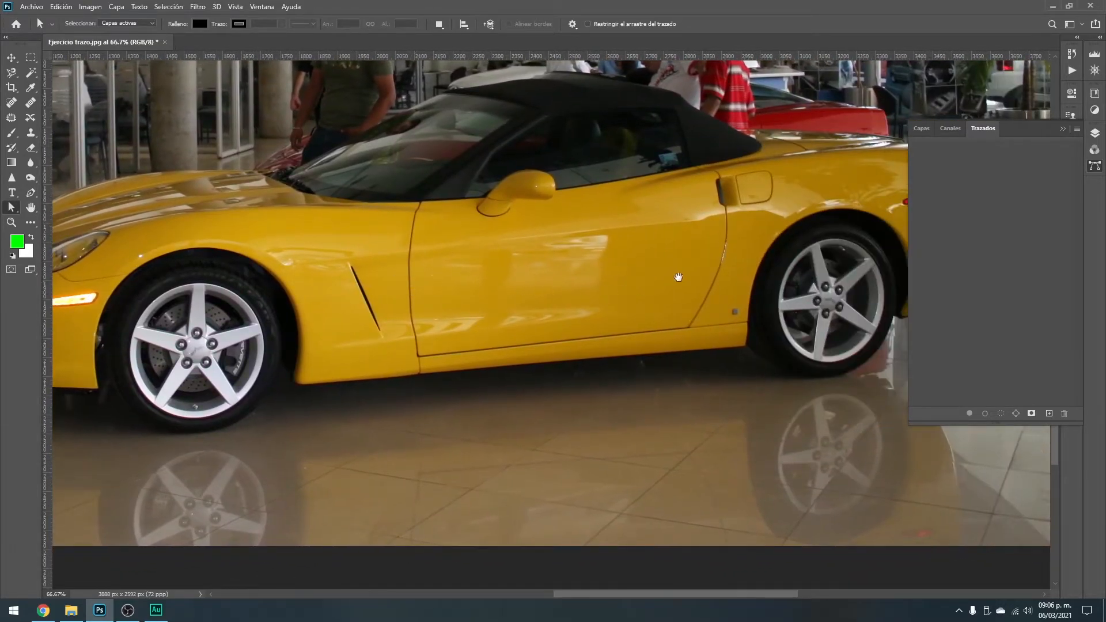
drag(675, 291, 563, 294)
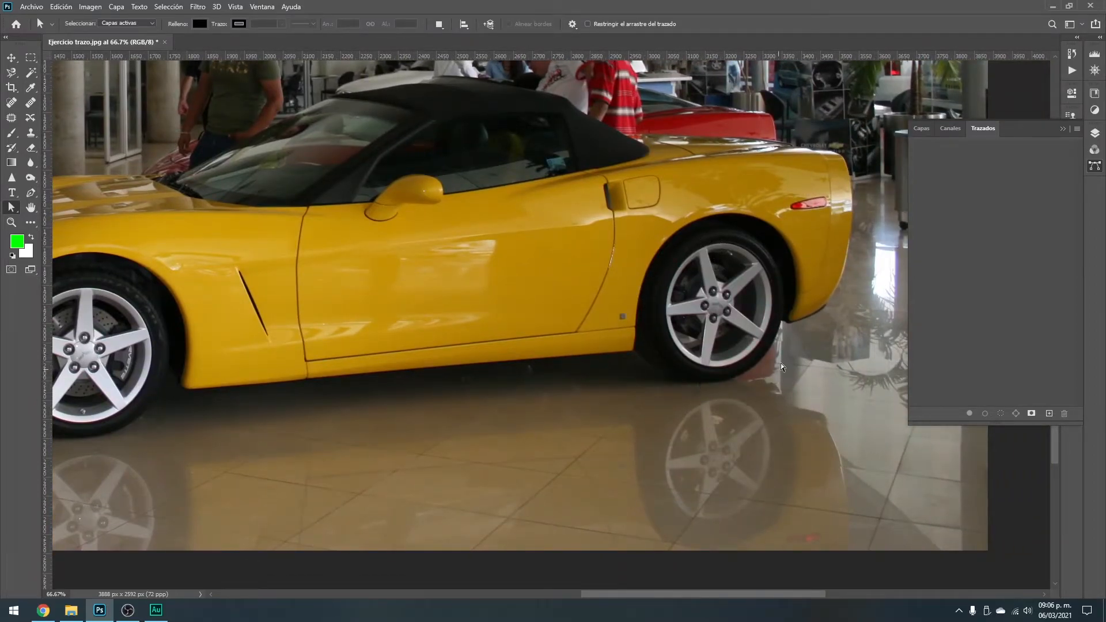
drag(459, 340, 667, 312)
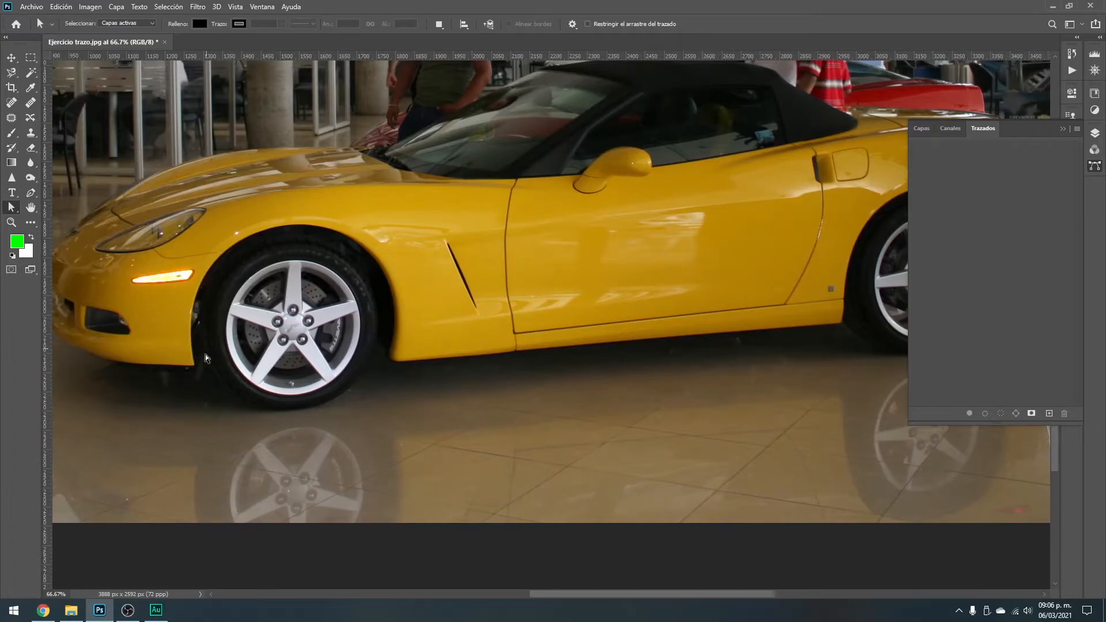
drag(259, 272, 376, 259)
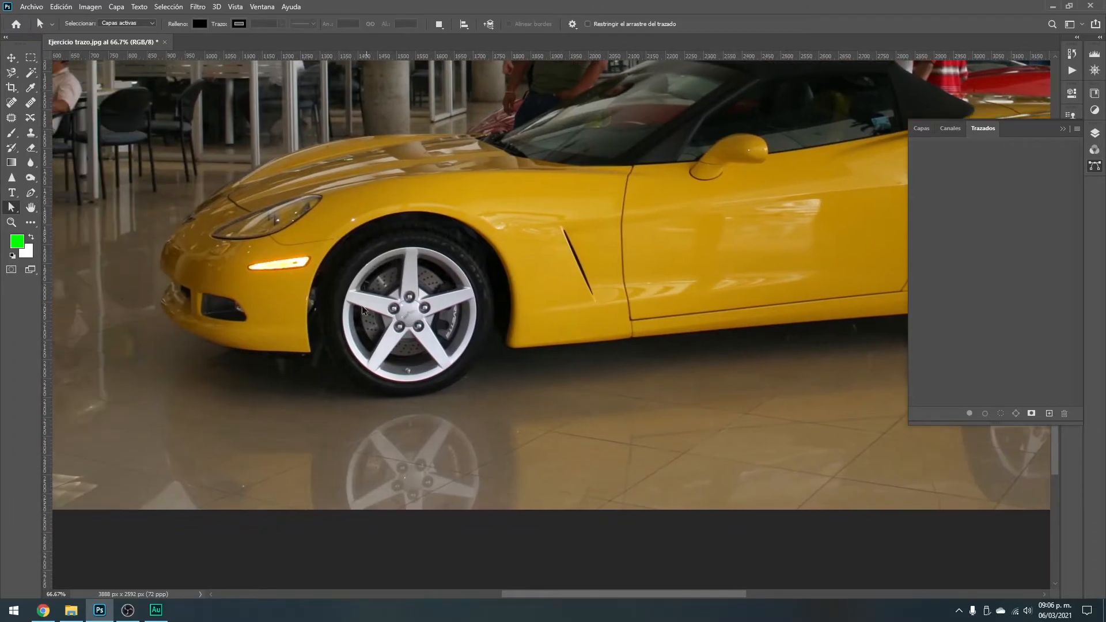
- Start a Pen tool path at the front bumper's lower corner beside the wheel and trace its underside forward to the nose
ctrl+click(310, 348)
ctrl+click(310, 348)
drag(299, 340, 399, 346)
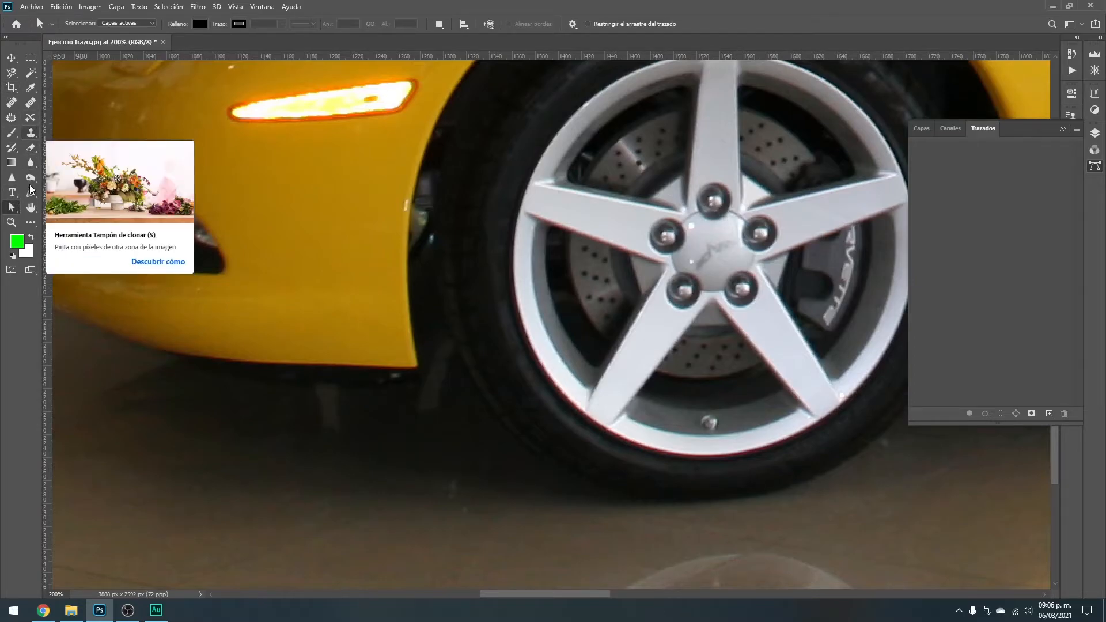
click(28, 199)
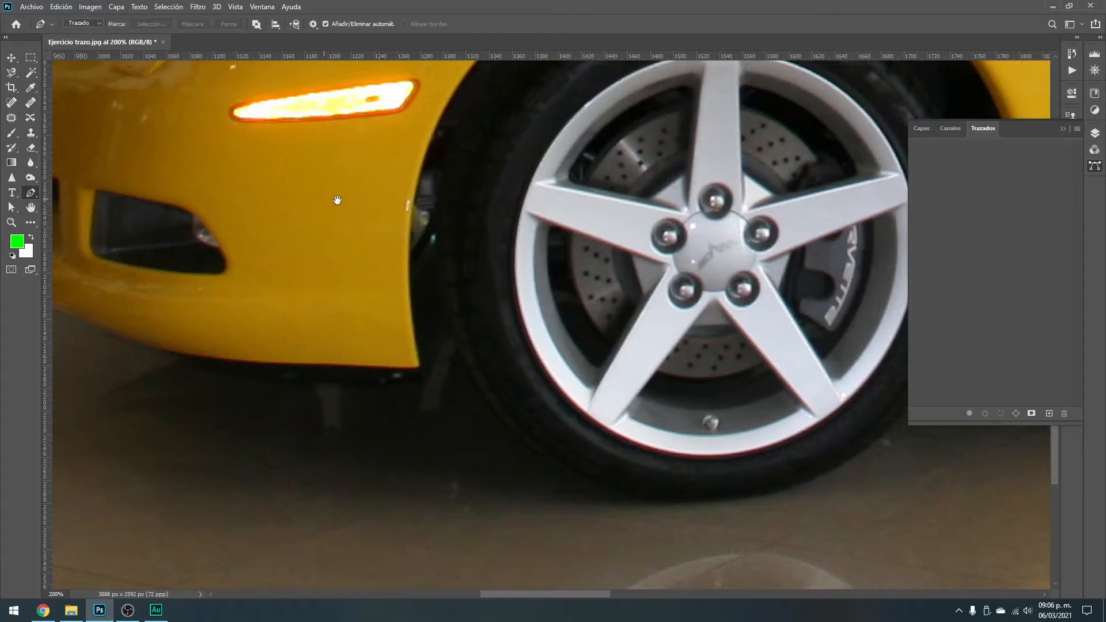
drag(325, 199, 460, 217)
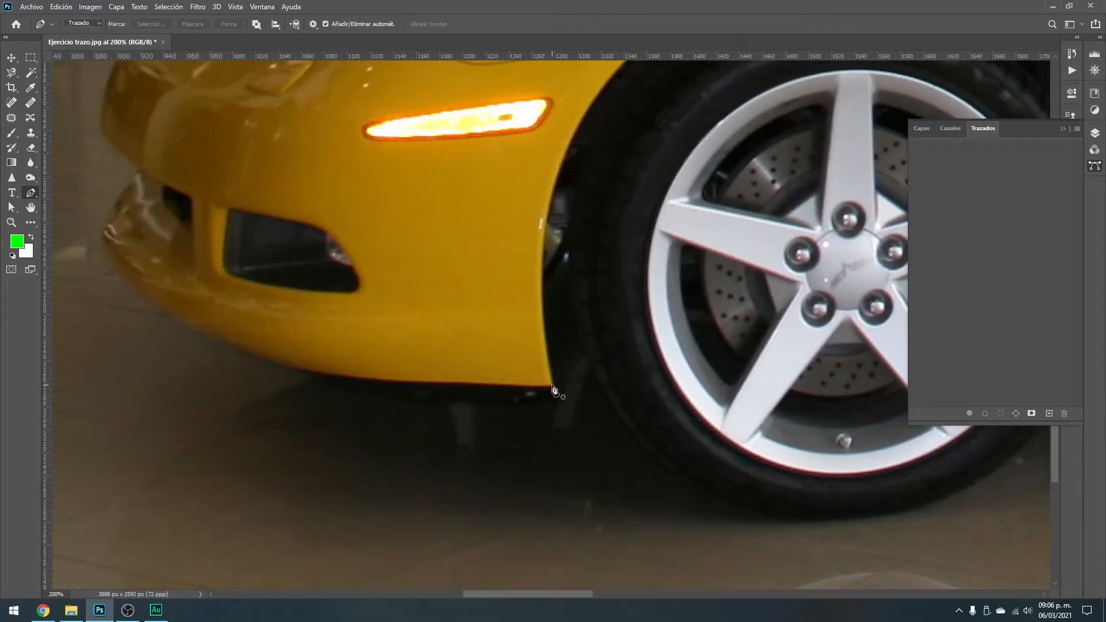
click(551, 386)
drag(444, 385, 400, 386)
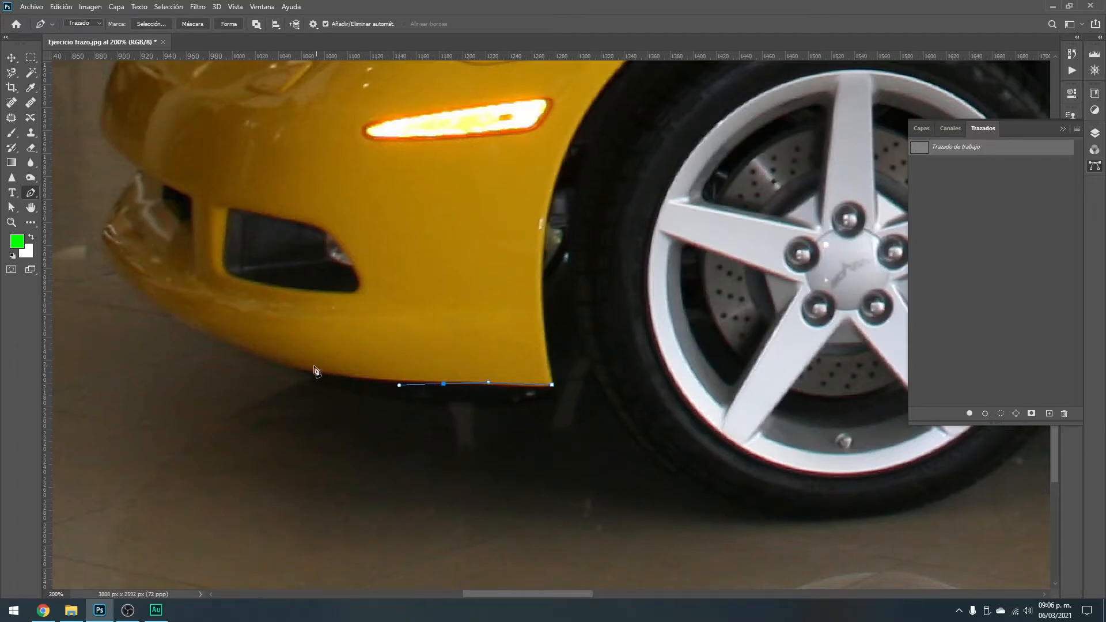
drag(250, 353, 364, 397)
drag(311, 348, 286, 287)
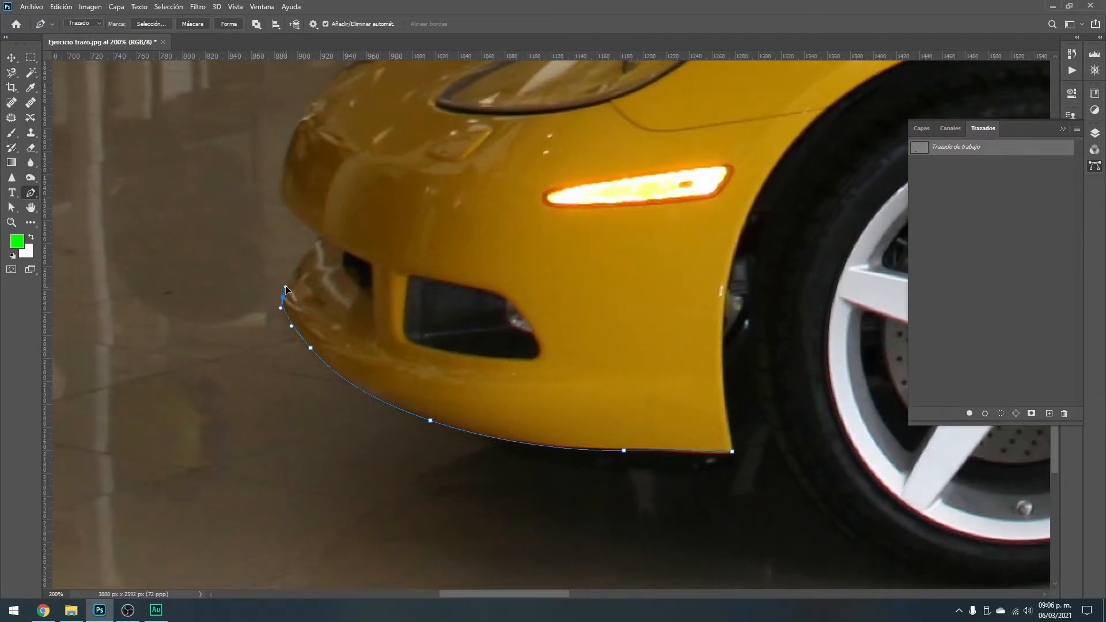
- Continue the path up around the car's nose and onto the front edge of the hood with corner and curve anchors
click(308, 251)
drag(320, 239, 335, 268)
drag(342, 225, 349, 203)
drag(384, 155, 345, 295)
drag(428, 213, 463, 185)
drag(569, 165, 463, 322)
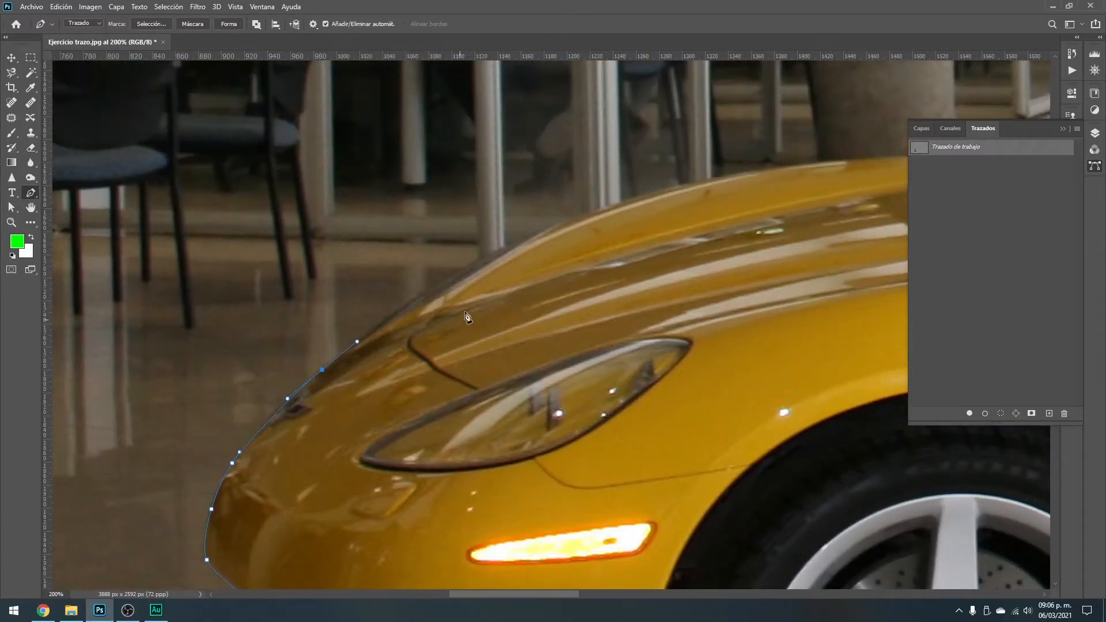
- Trace the hood's upper outline with curved anchors as far as the base of the windshield
drag(489, 253, 375, 265)
drag(543, 209, 626, 196)
drag(744, 220, 415, 230)
drag(540, 199, 641, 204)
click(655, 200)
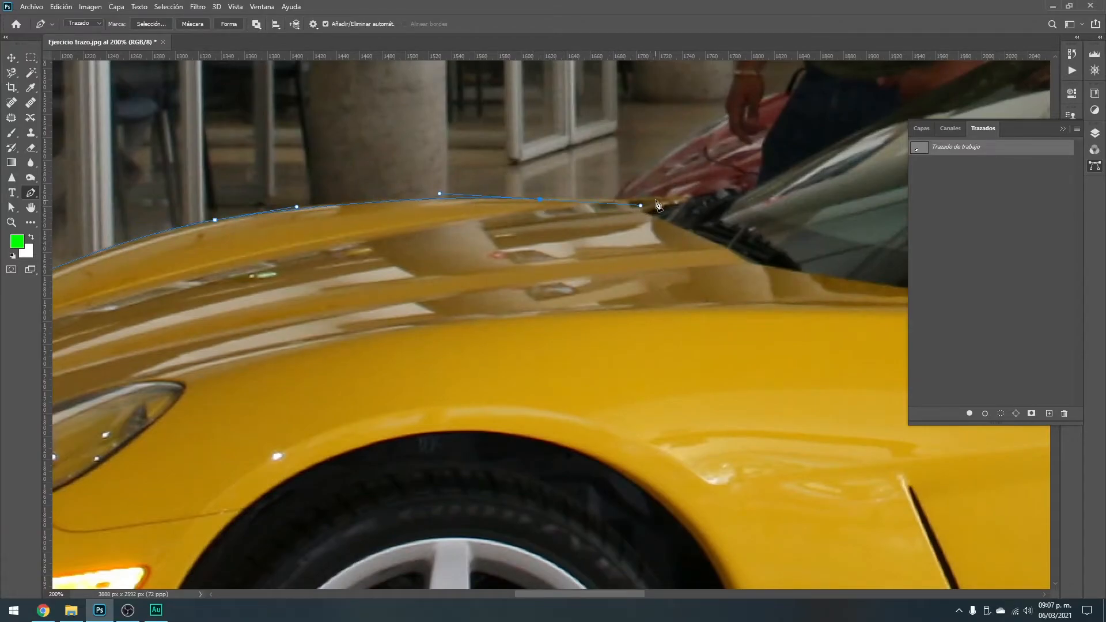
click(690, 198)
- Extend the path with three corner anchors along the dark trim at the base of the windshield
key(ctrl+minus)
key(ctrl+minus)
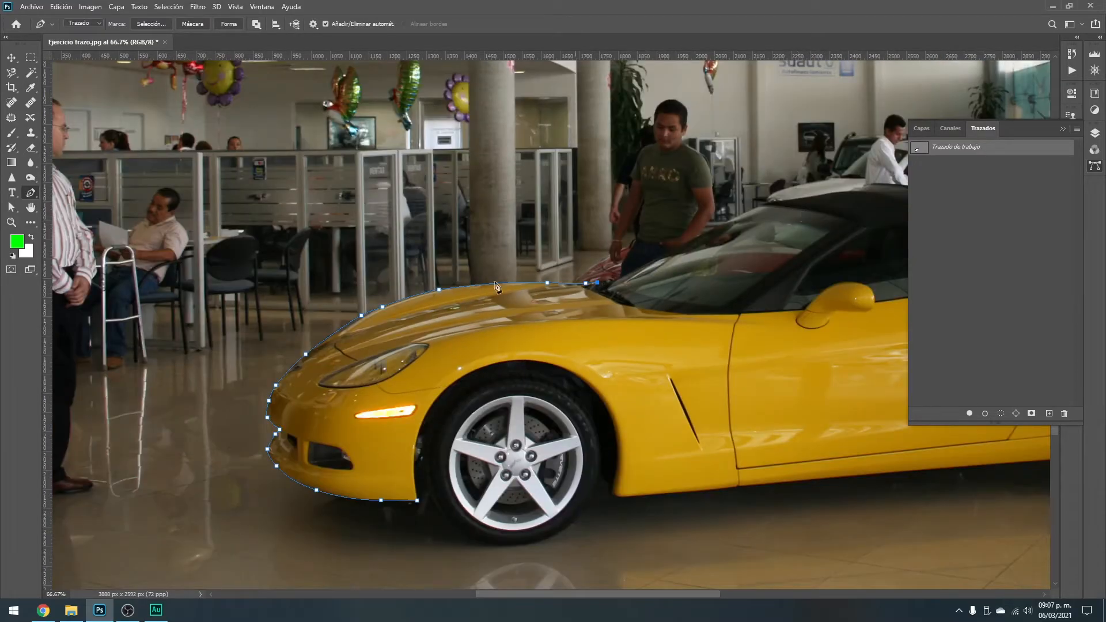
key(ctrl+plus)
key(ctrl+plus)
key(ctrl+plus)
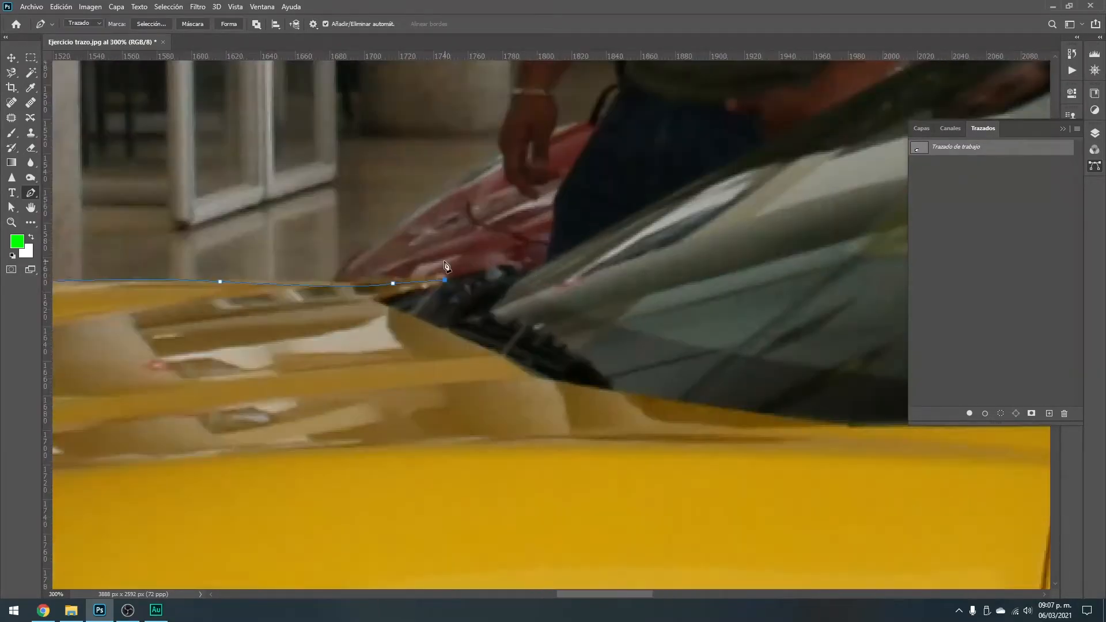
click(485, 266)
click(500, 264)
click(518, 263)
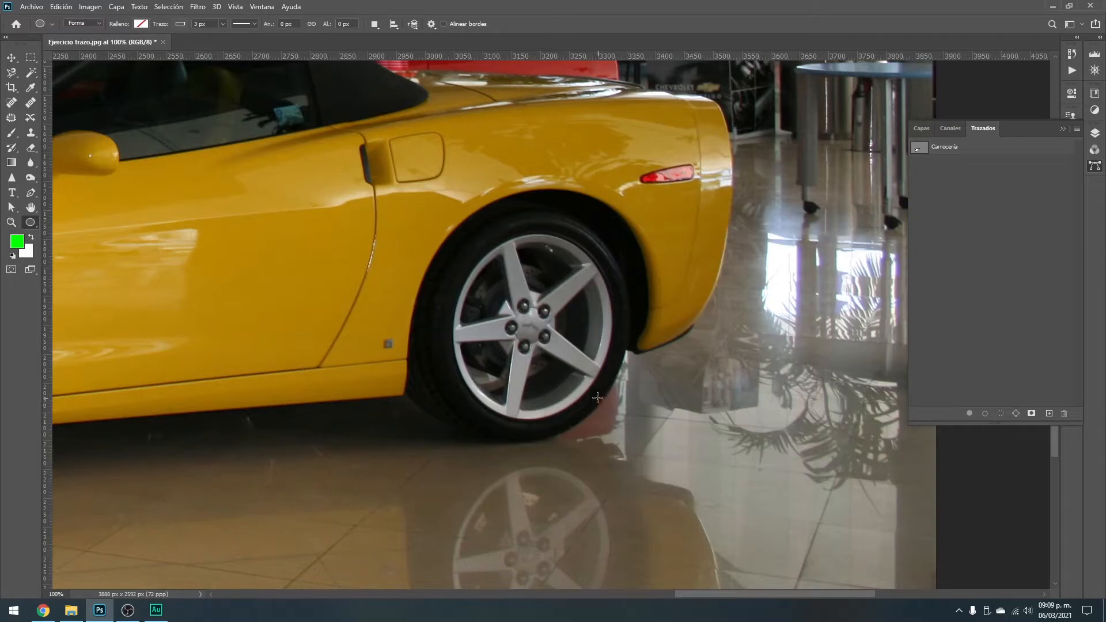
- Focus on the rear wheel, choose the Ellipse tool and set its drawing mode to Trazado
click(562, 387)
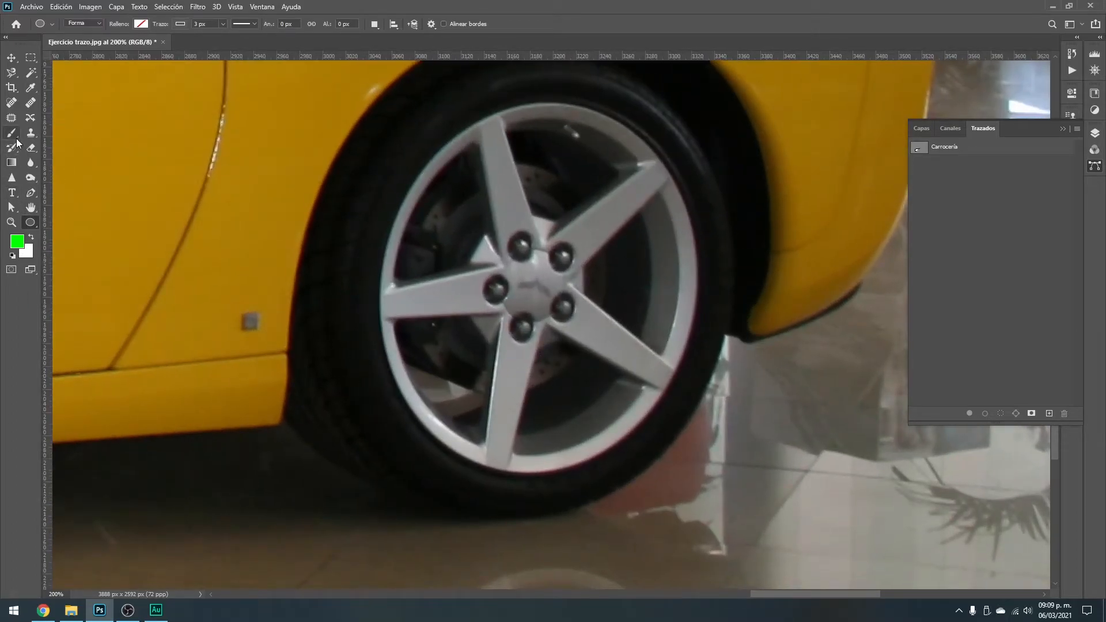
drag(540, 208, 552, 244)
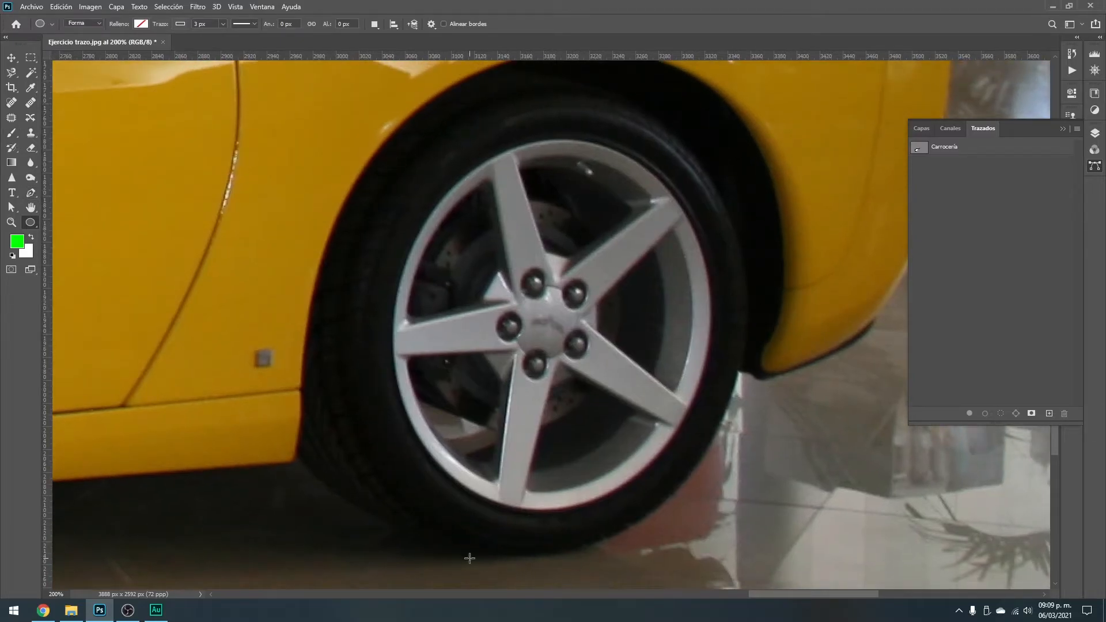
drag(499, 347, 531, 338)
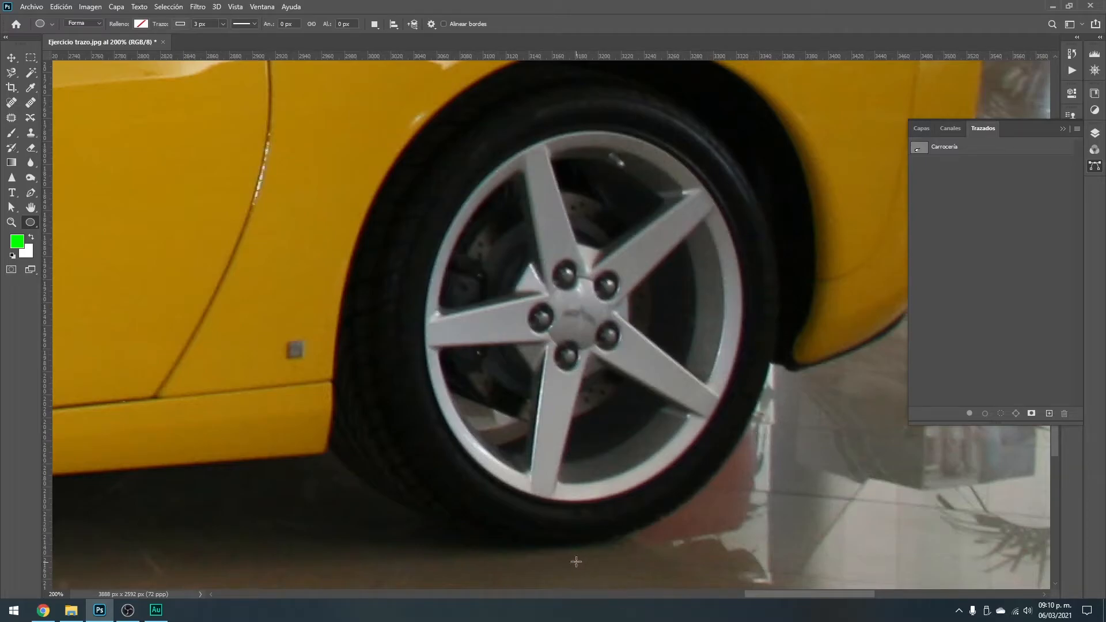
mouse_move(406, 235)
mouse_down()
mouse_move(405, 248)
mouse_move(421, 241)
mouse_up()
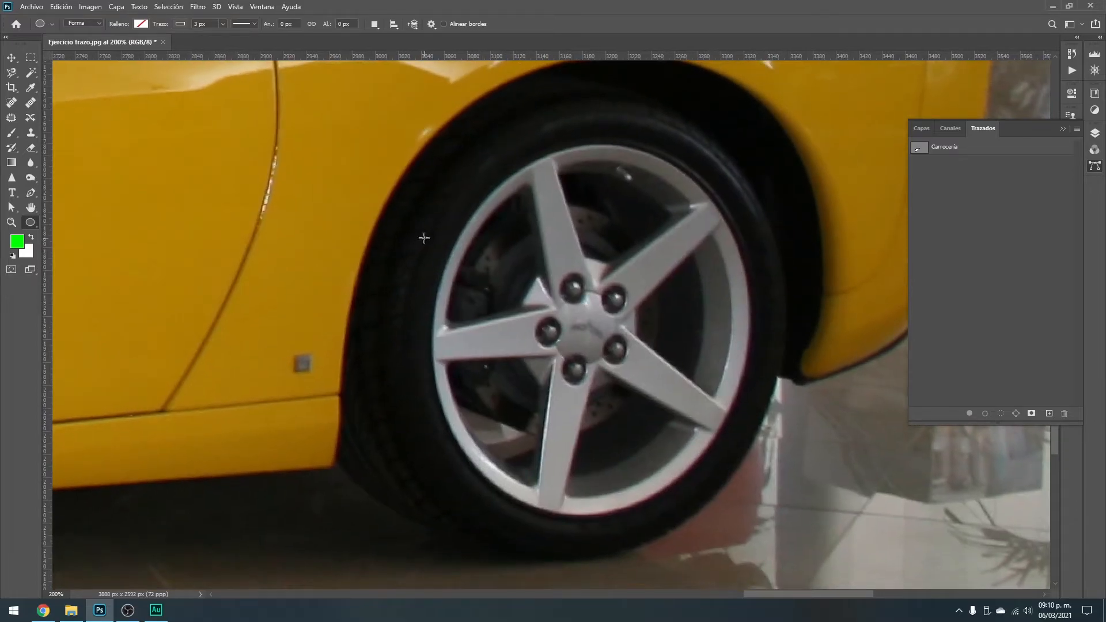
drag(625, 340, 649, 333)
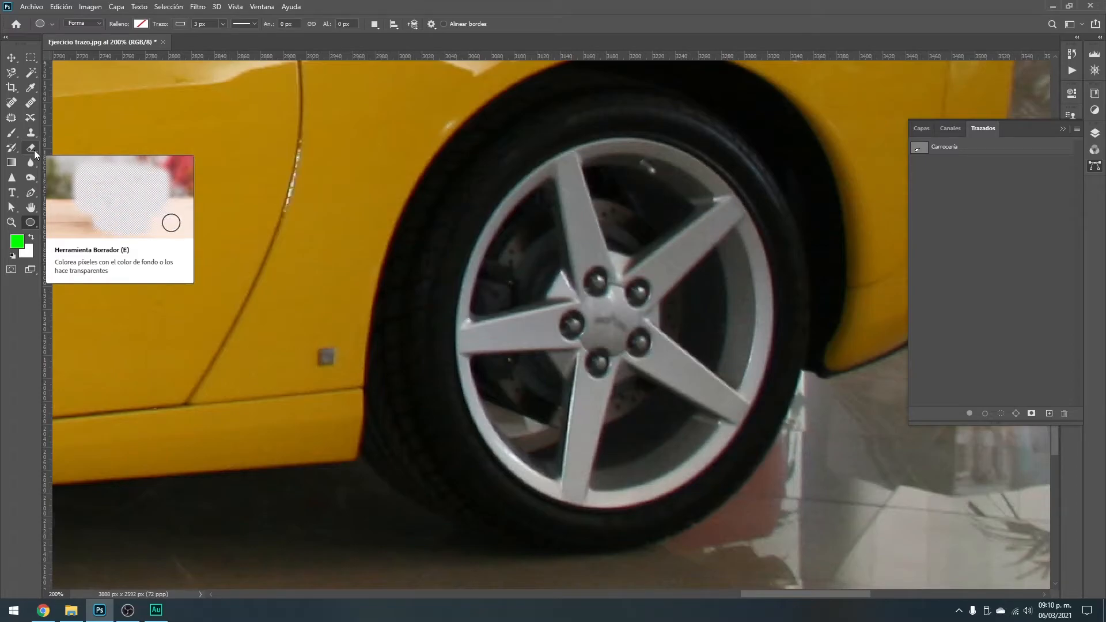
right_click(33, 220)
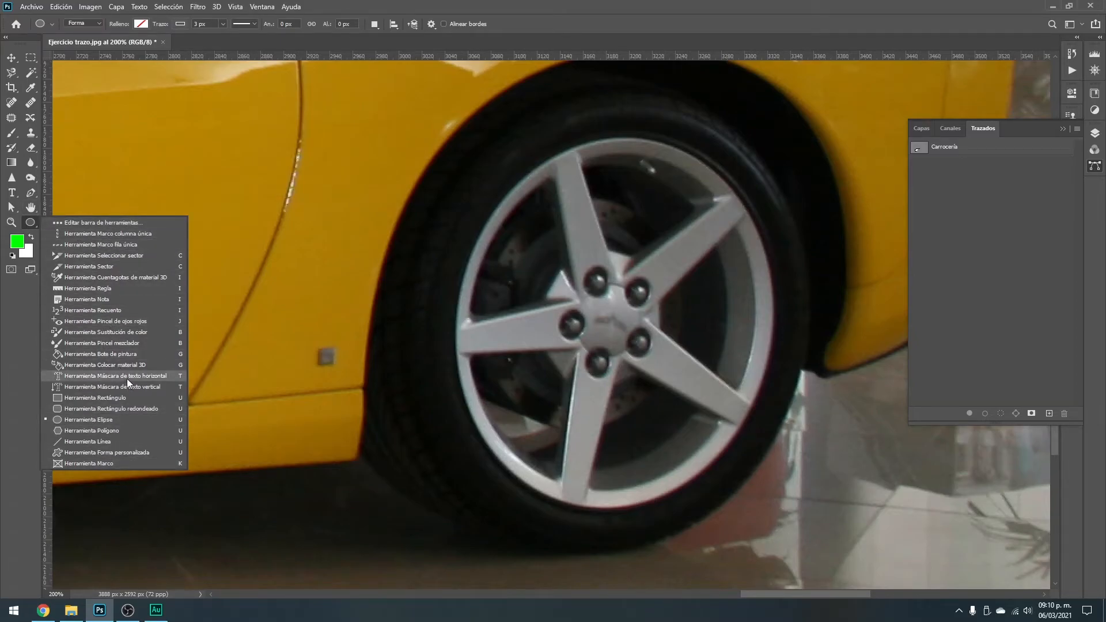
click(99, 419)
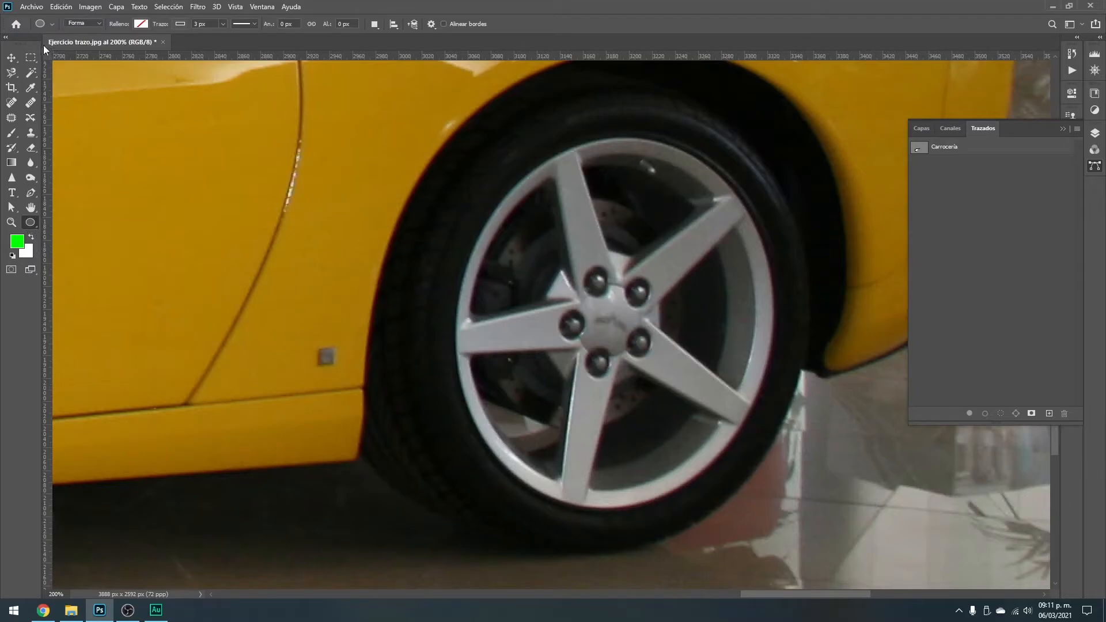
click(99, 23)
click(83, 42)
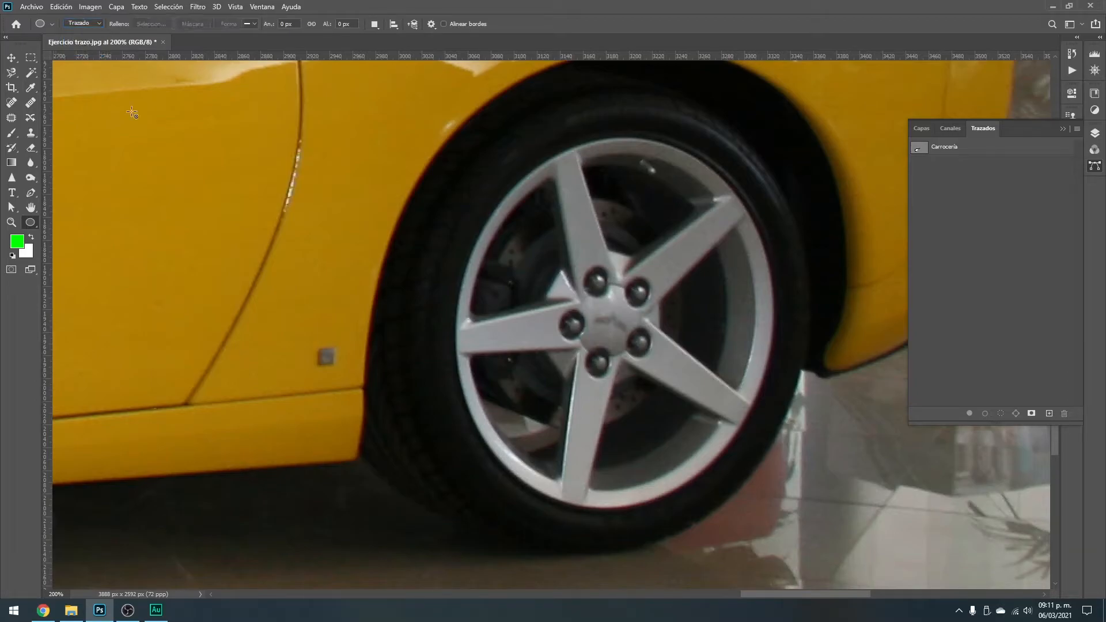
- Try to draw an elliptical path of 312 by 388 px around the rear tire, and discard it
drag(649, 188, 626, 223)
key(ctrl+minus)
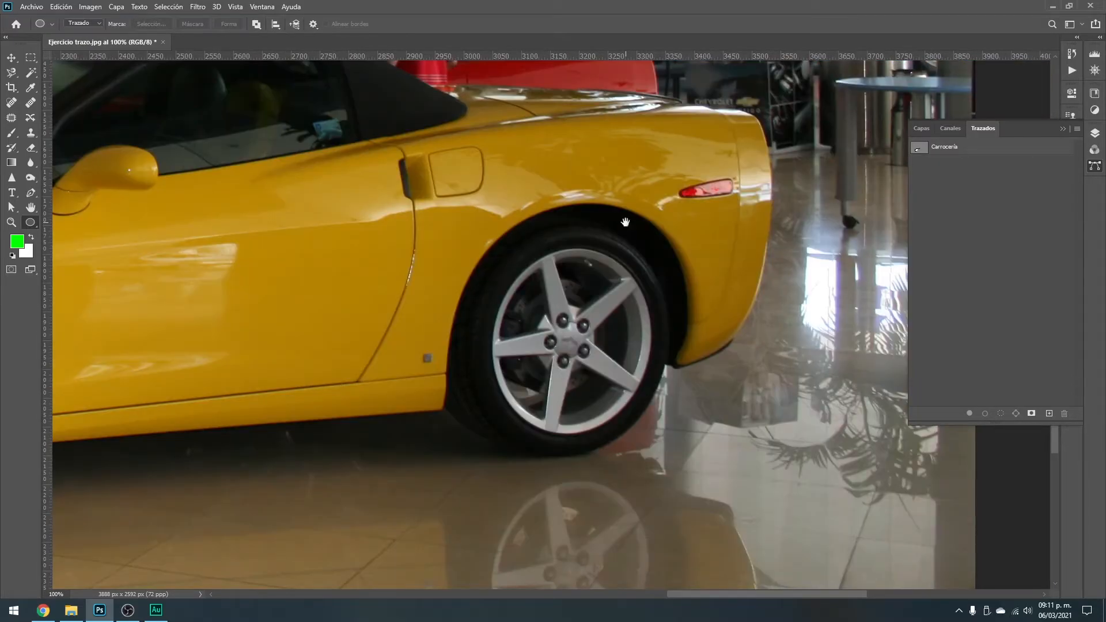
drag(609, 262, 580, 233)
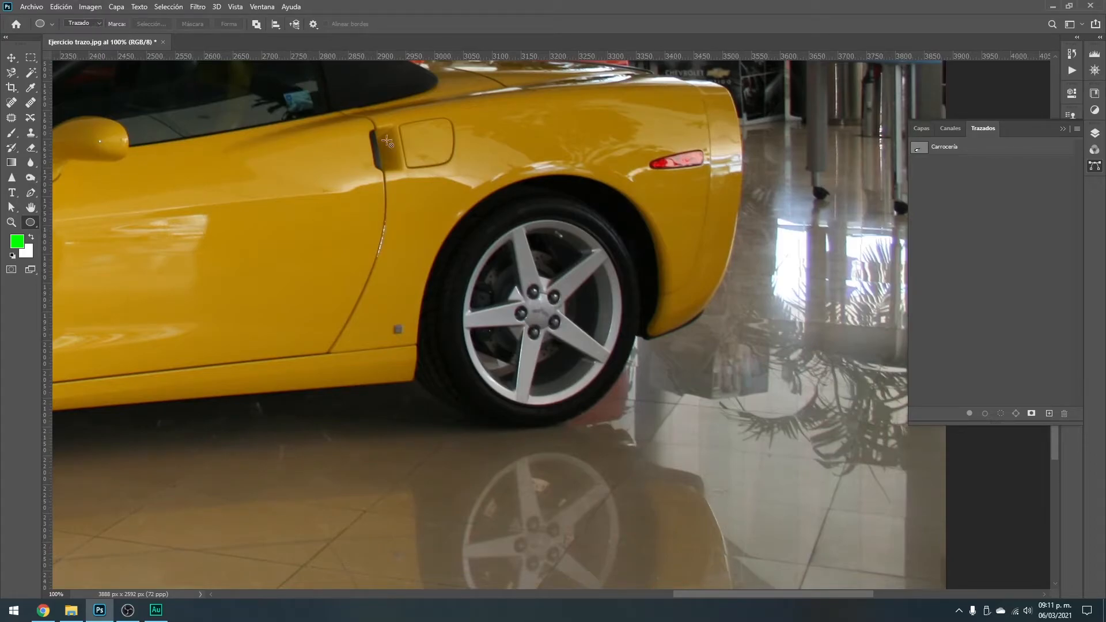
drag(460, 195, 638, 420)
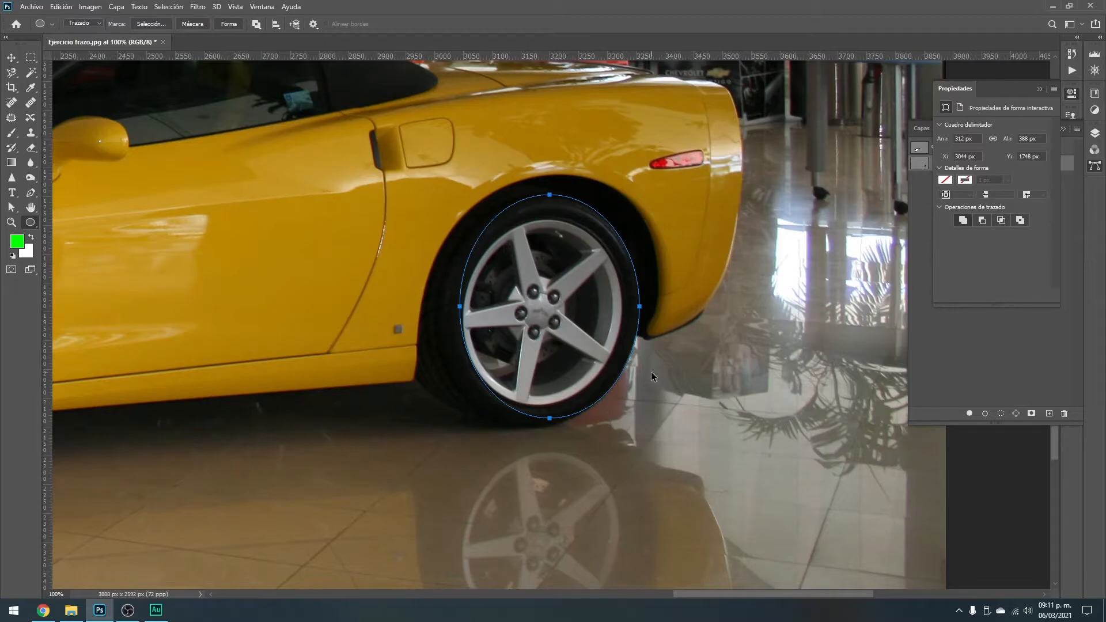
key(Escape)
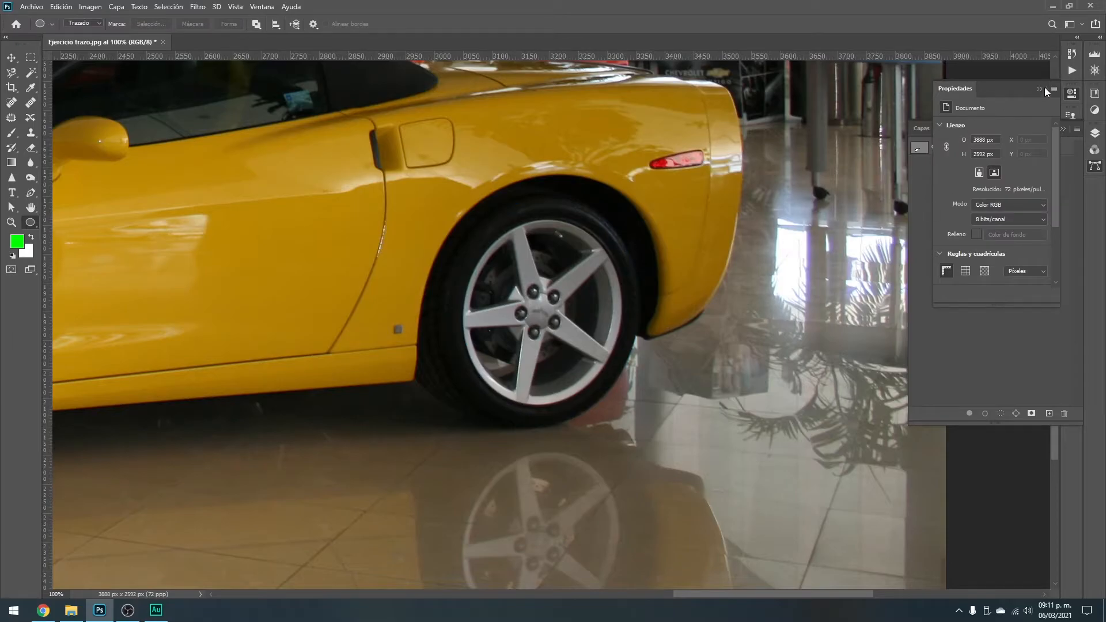
click(1041, 89)
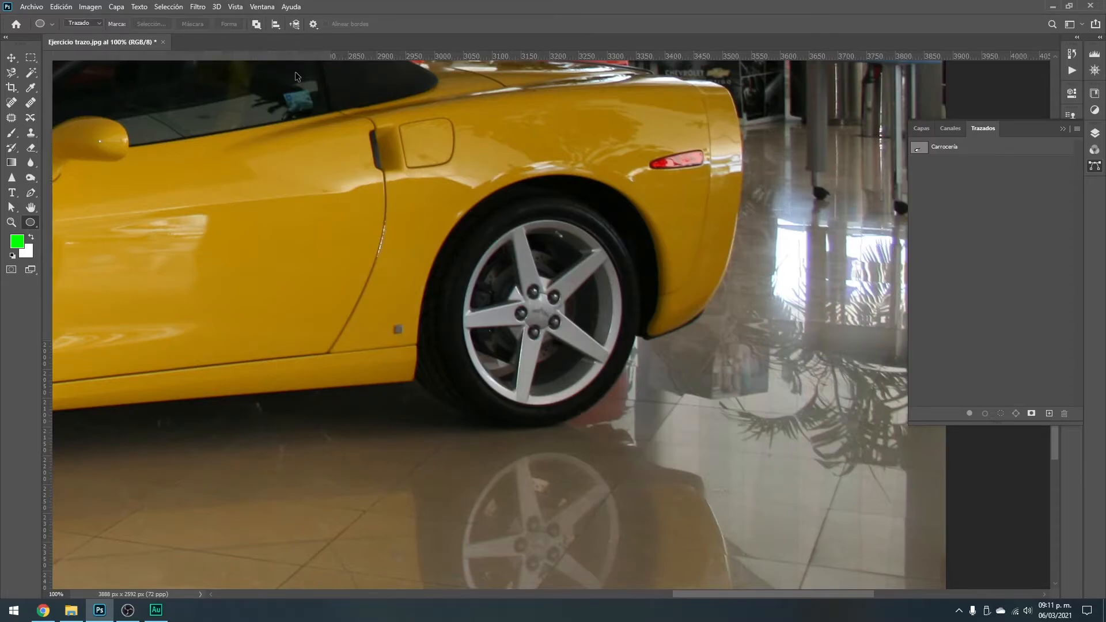
key(ctrl+r)
key(ctrl+r)
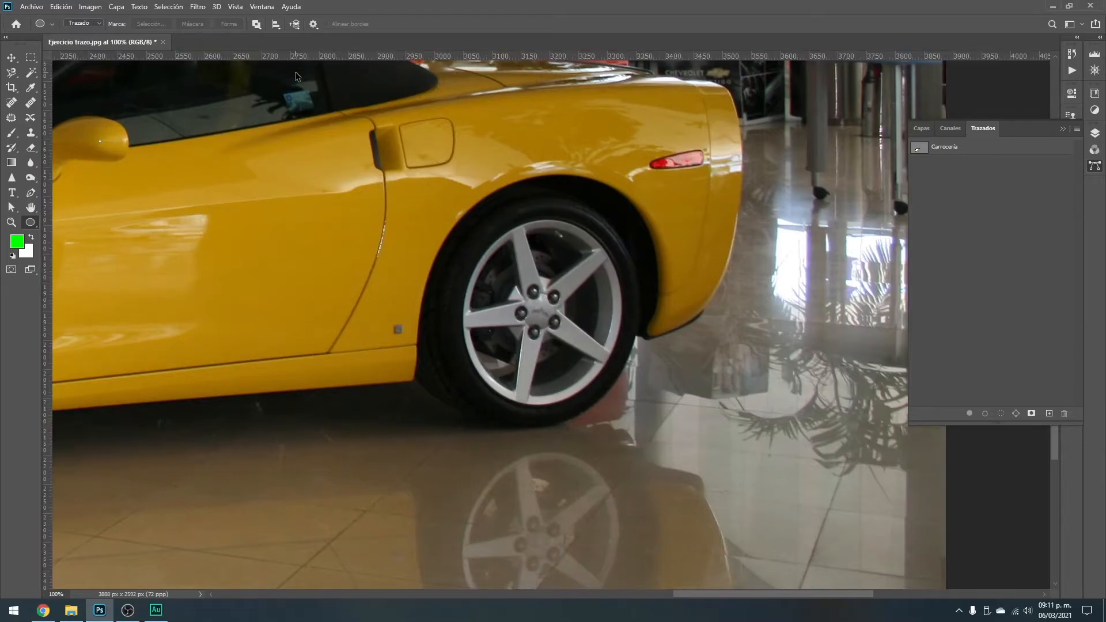
key(ctrl+r)
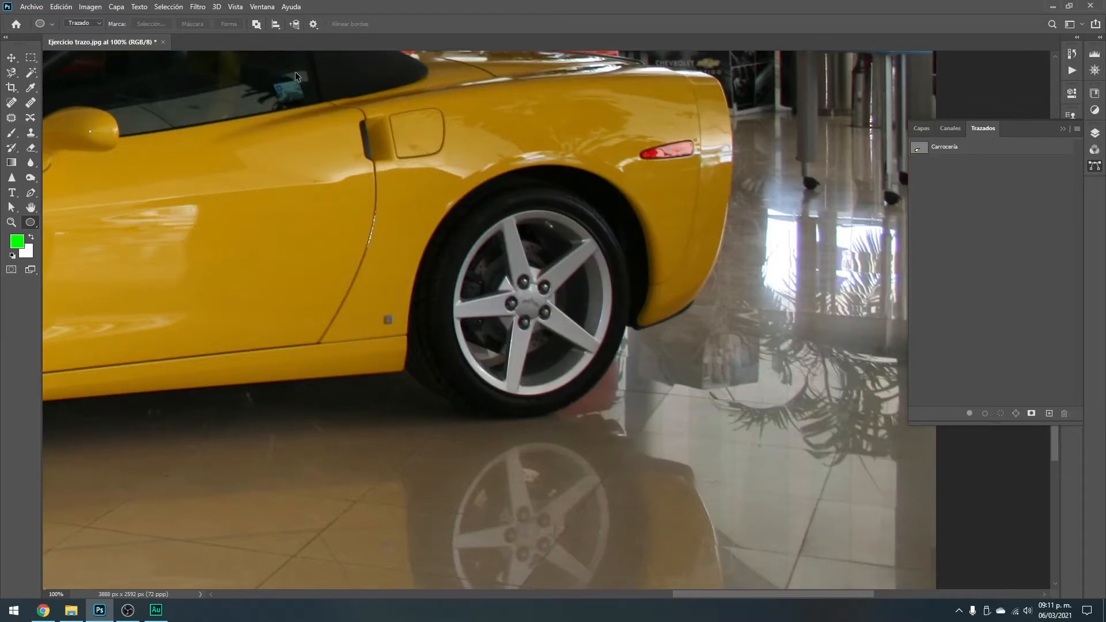
key(ctrl+r)
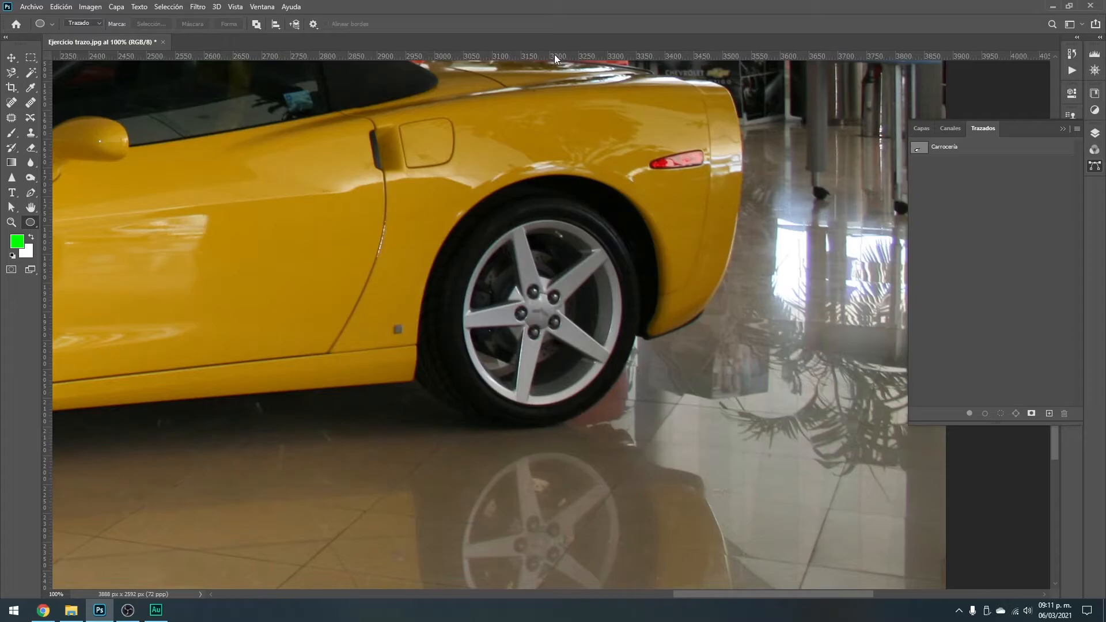
- Place guides at the rear tire's top and left edges and draw a 337 by 394 px elliptical path from their intersection around the tire
drag(556, 54, 598, 197)
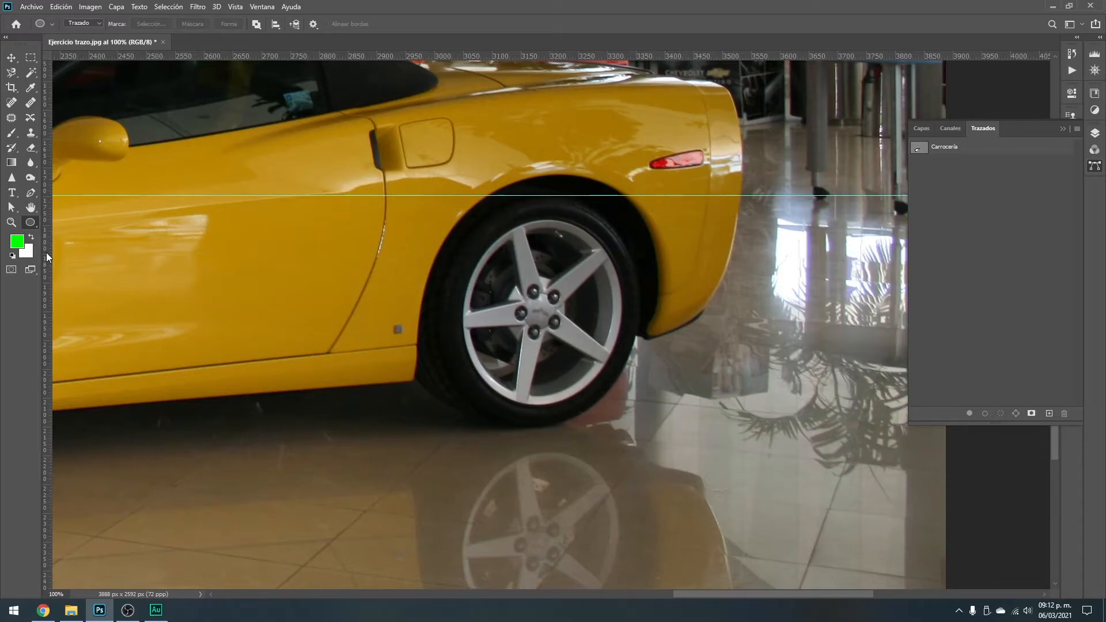
drag(46, 252, 445, 437)
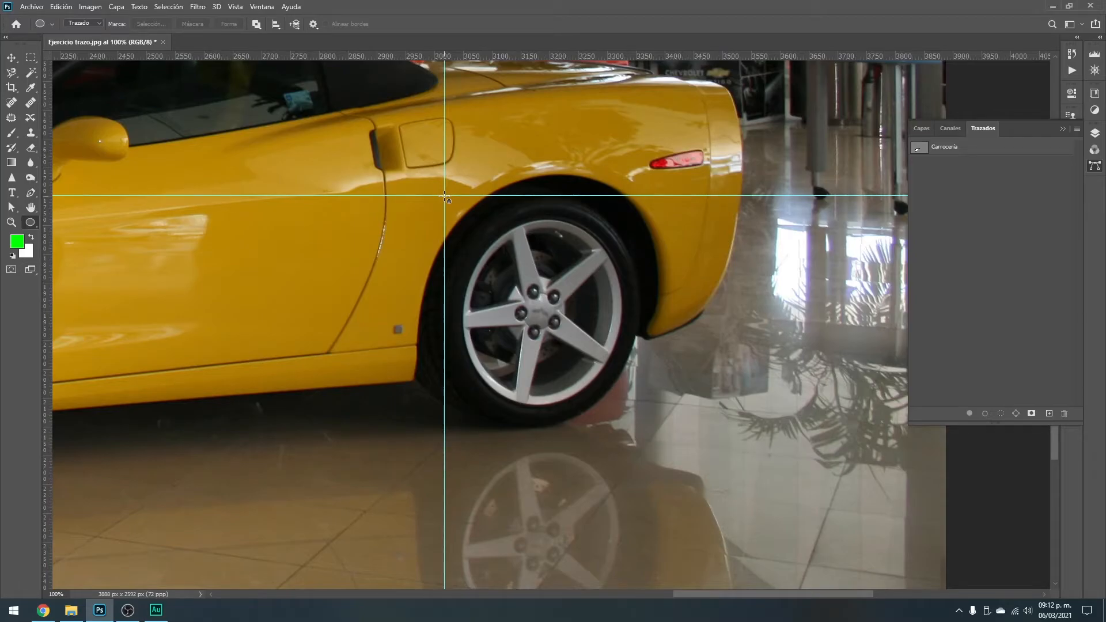
drag(444, 196, 639, 425)
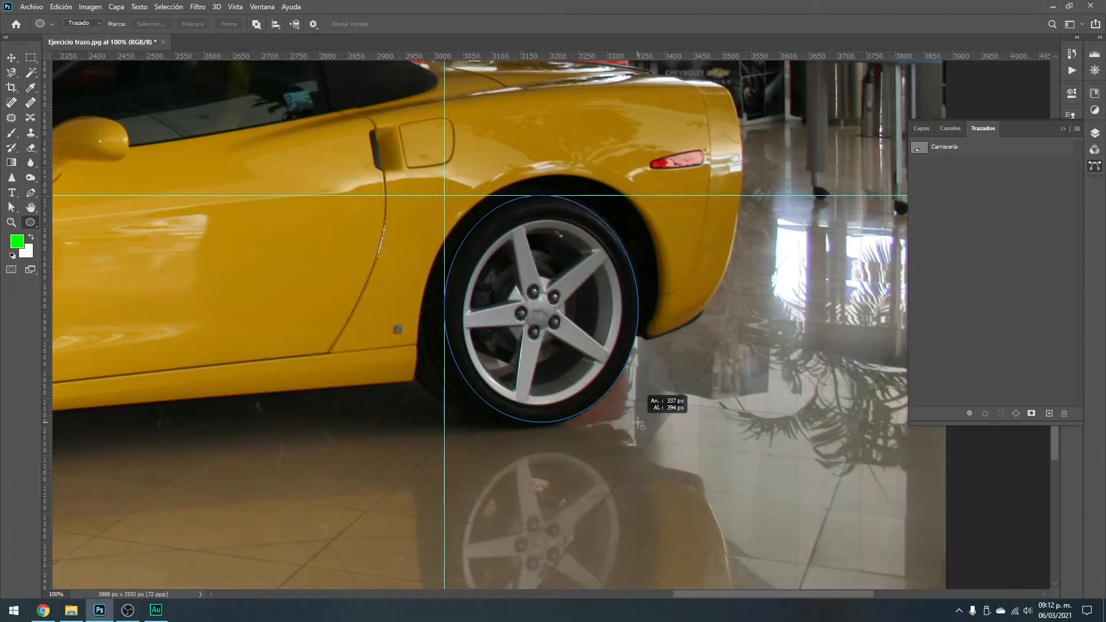
drag(638, 425, 639, 425)
drag(497, 317, 519, 286)
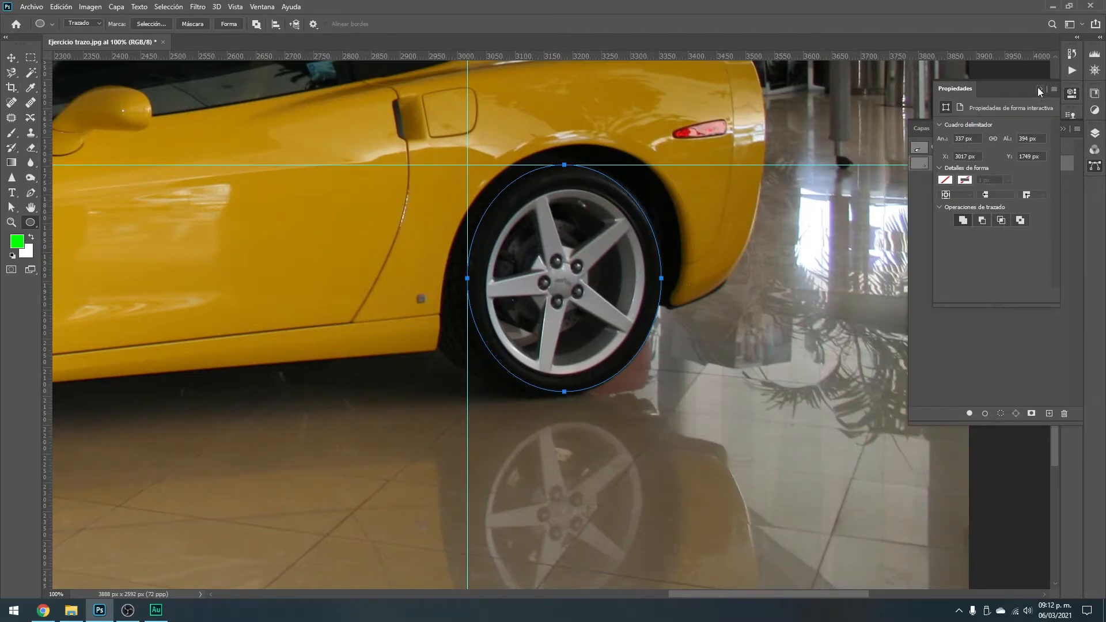
click(1040, 91)
- Convert the rear-tire ellipse to a normal path by nudging its left anchor down, and move its lowest anchor to the tire's bottom edge
click(11, 207)
ctrl+click(467, 280)
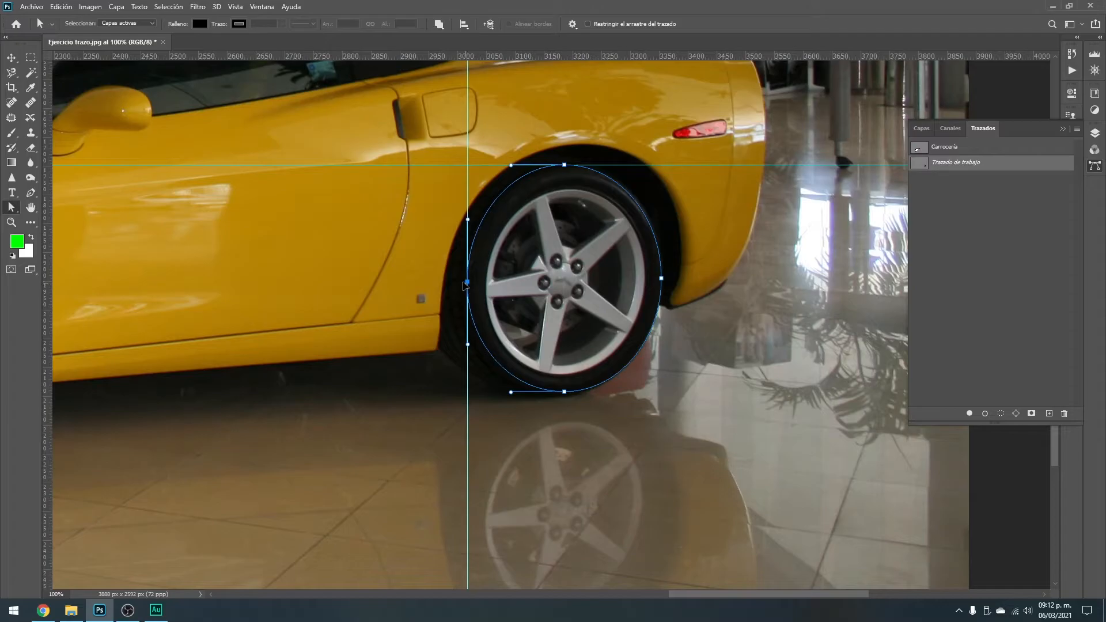
drag(467, 282, 467, 285)
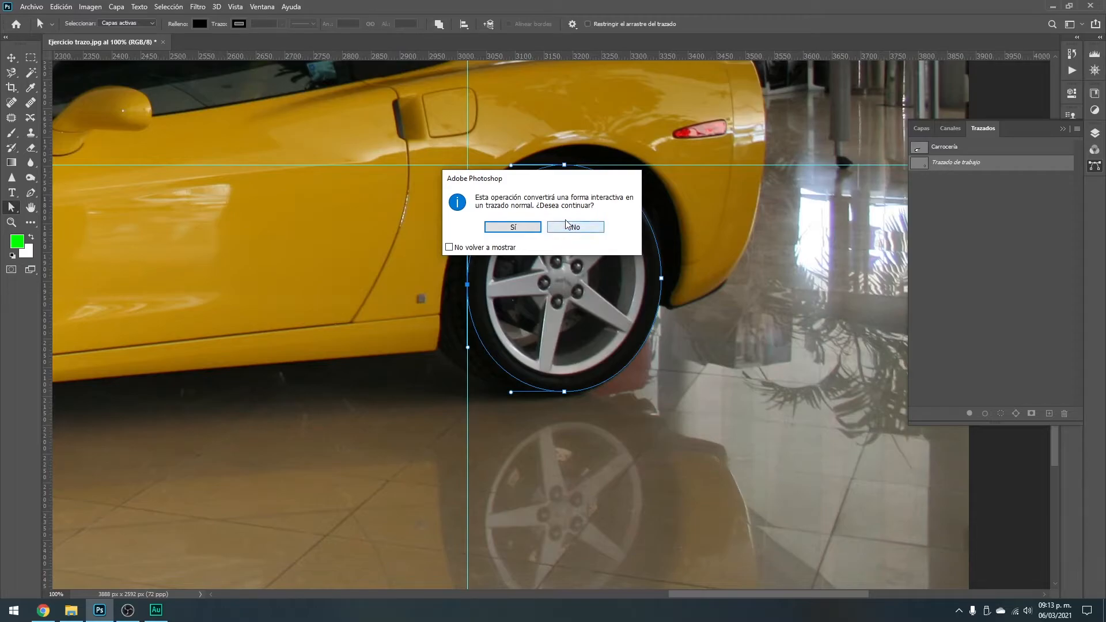
click(513, 228)
click(564, 393)
drag(511, 392, 565, 397)
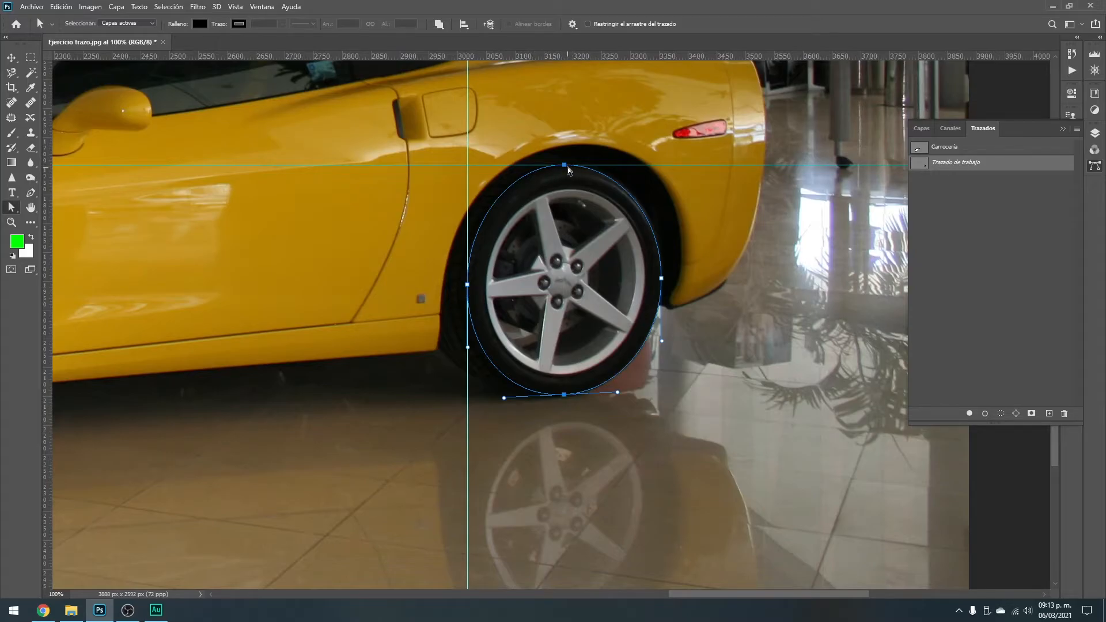
- Fine-tune the right and left anchors of the rear-tire path to the tire's sides and check the fit along its lower edge
click(662, 279)
drag(661, 278, 662, 280)
drag(468, 285, 464, 289)
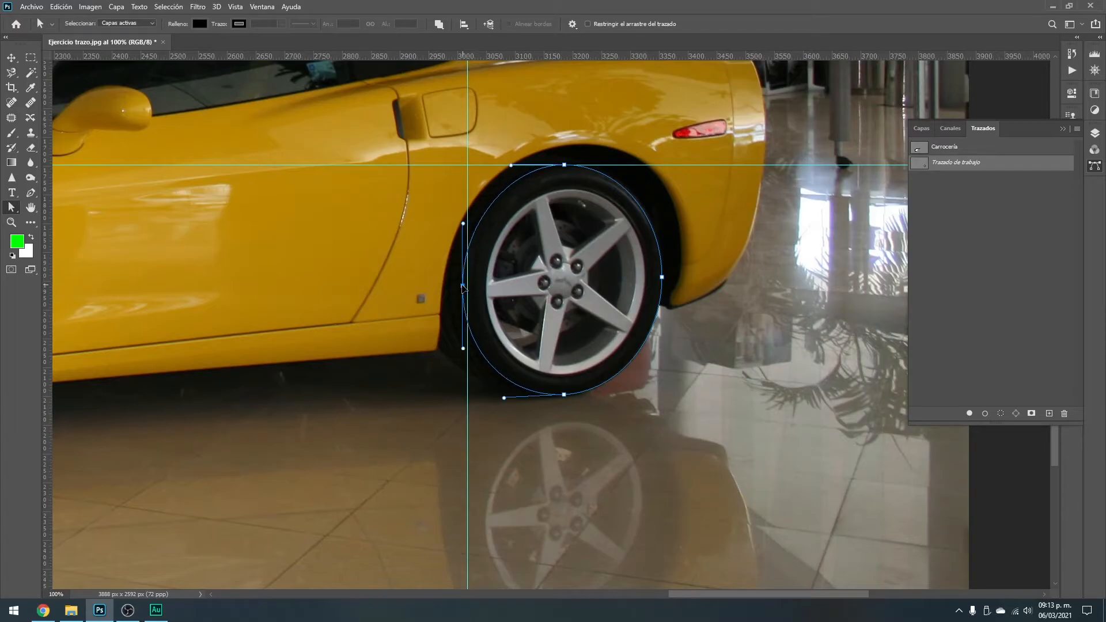
click(503, 384)
click(462, 285)
click(564, 164)
click(564, 395)
ctrl+click(461, 343)
ctrl+click(507, 342)
drag(571, 363, 563, 340)
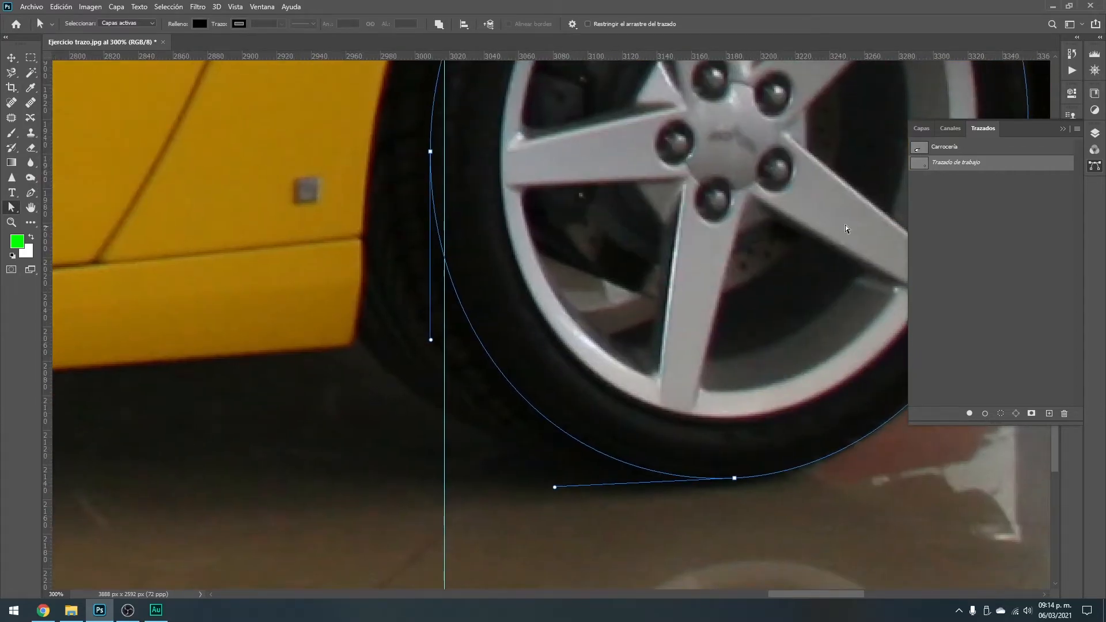
- Save the rear-tire work path as "Llanta 1" and deselect it
double_click(955, 162)
text(Llanta 1)
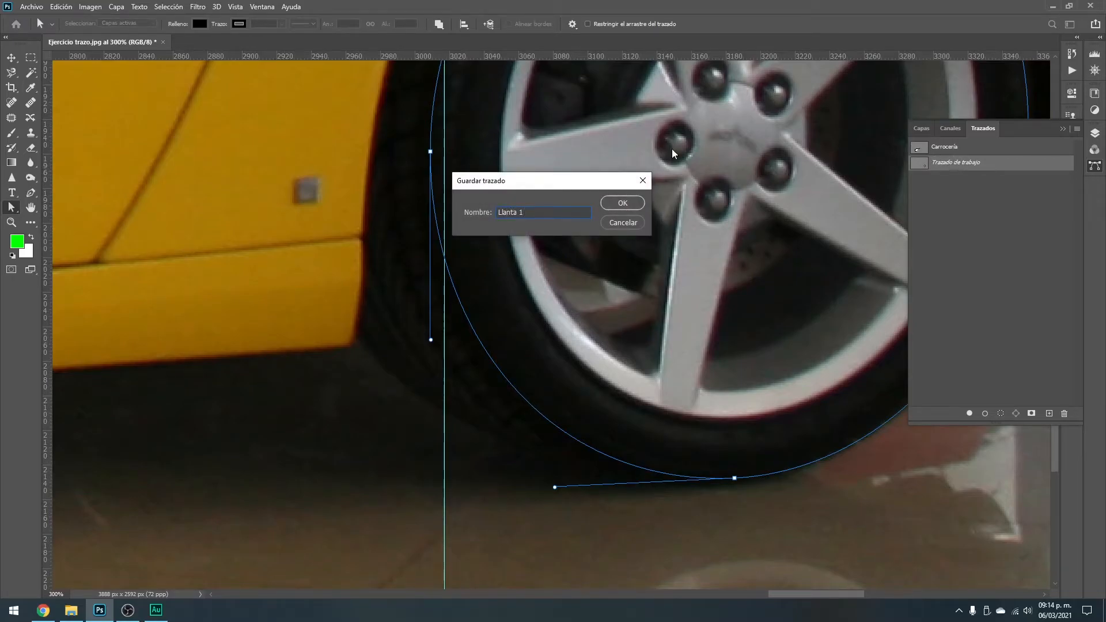
click(627, 204)
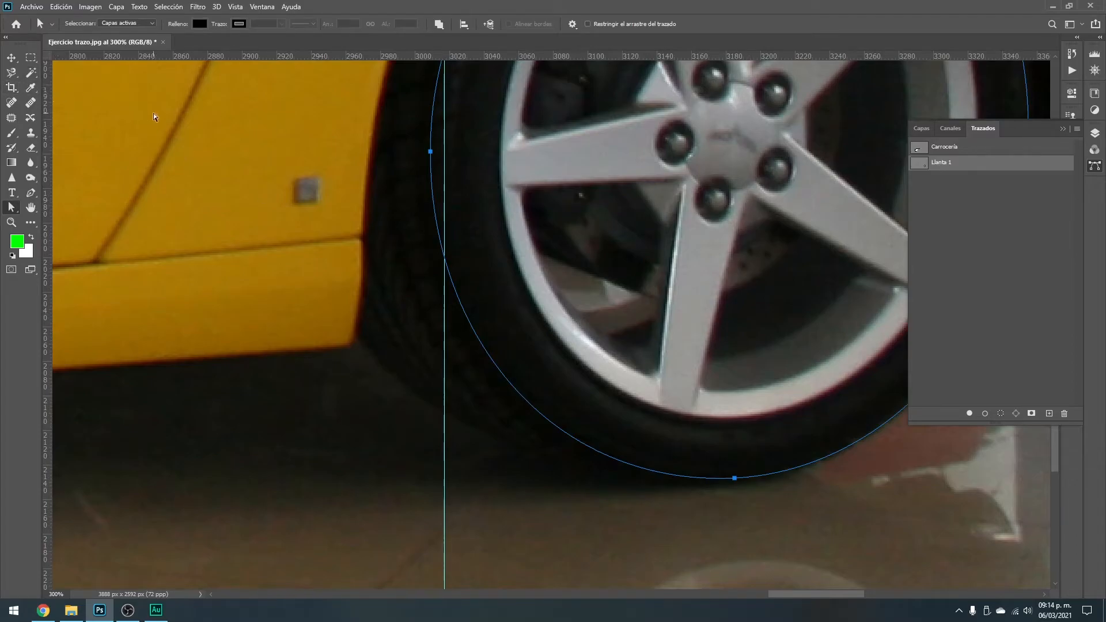
click(968, 199)
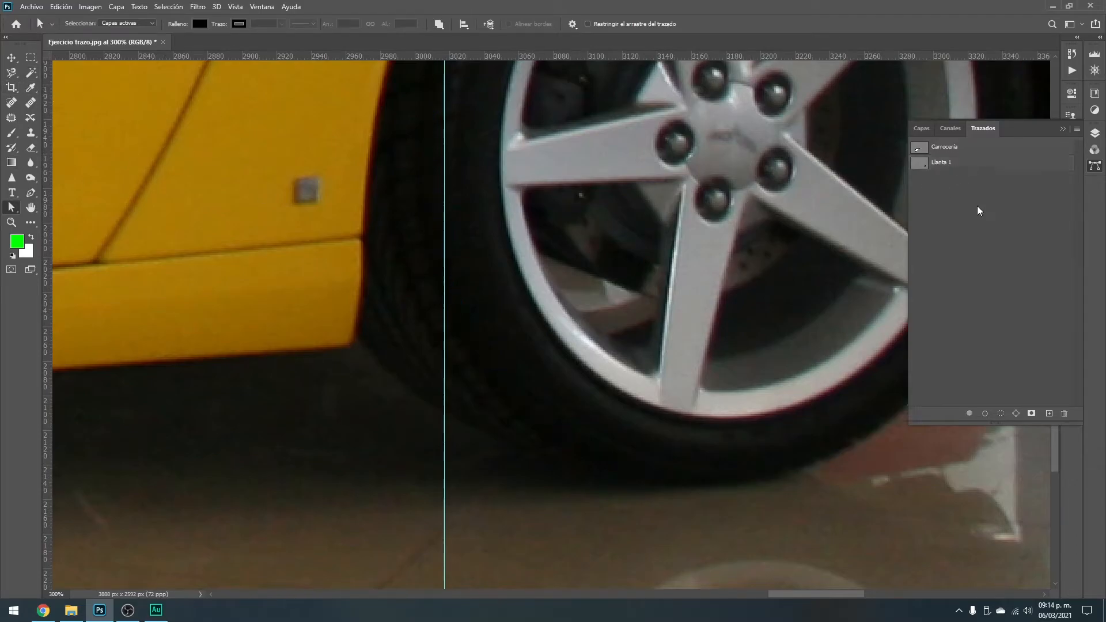
- With no saved path active, start a separate Pen path at the sill's rear end, curve it under the rear tire and bring it up into the wheel
click(963, 163)
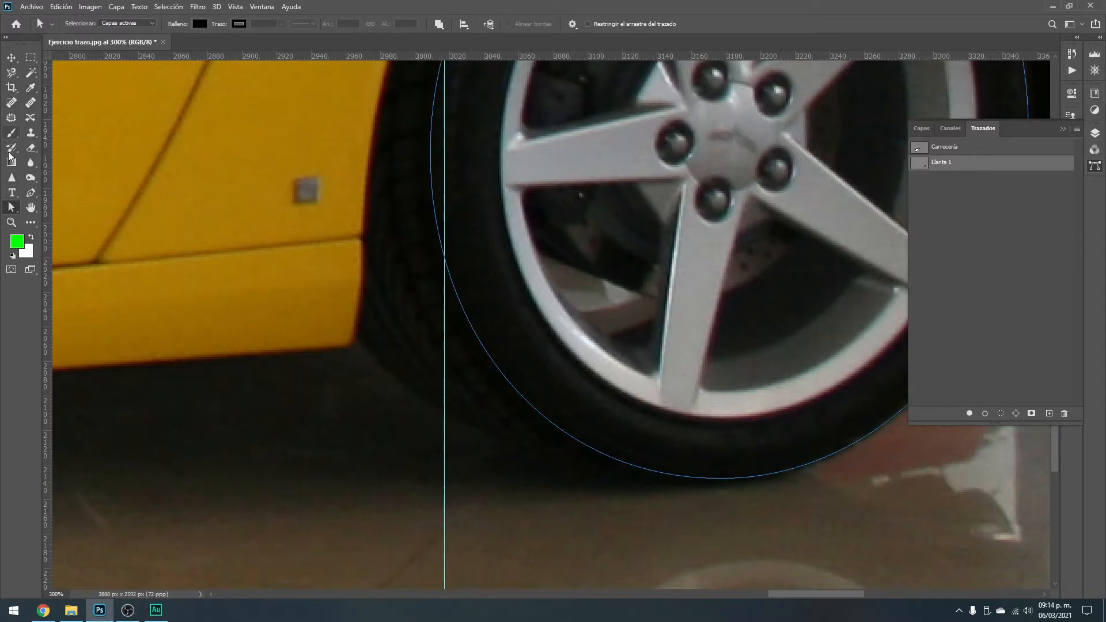
click(31, 194)
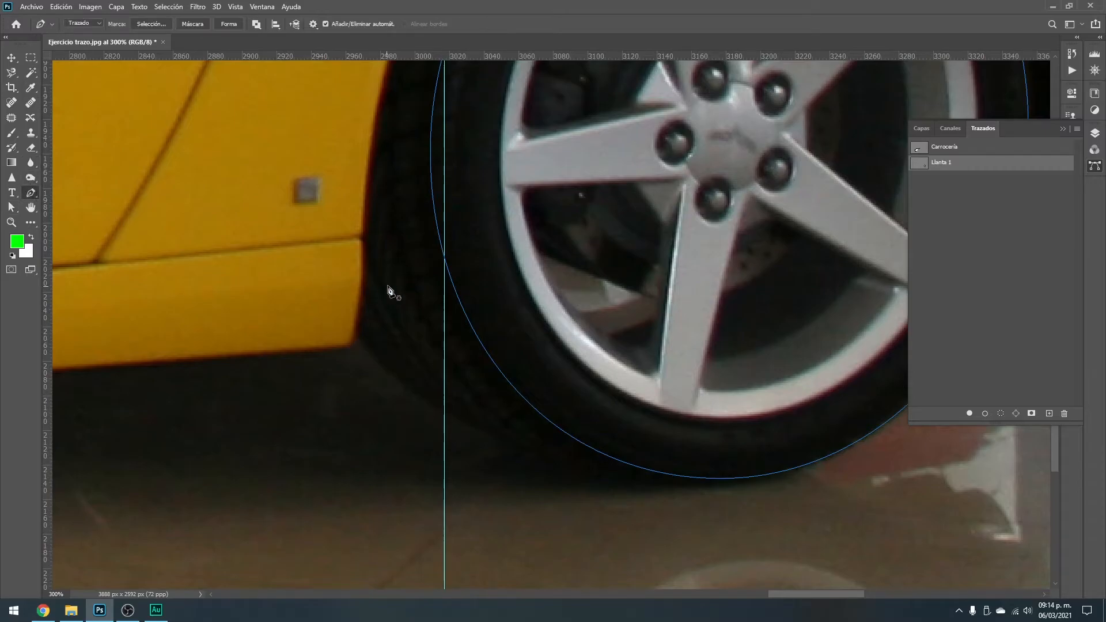
click(357, 333)
click(982, 237)
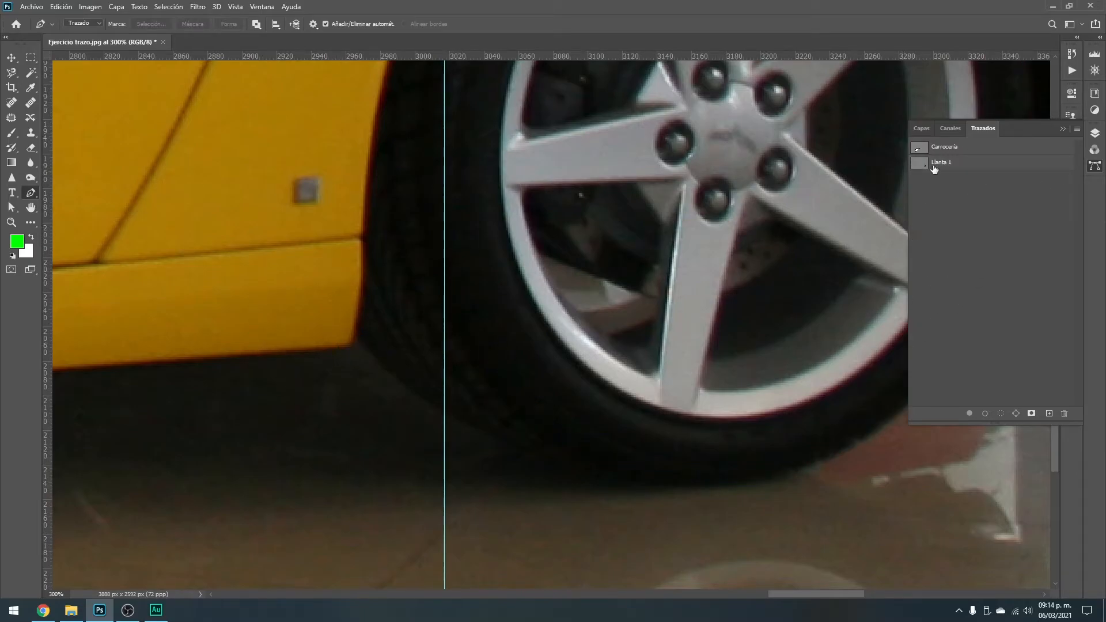
click(348, 307)
drag(524, 450, 681, 515)
drag(775, 474, 792, 469)
click(775, 294)
key(ctrl+z)
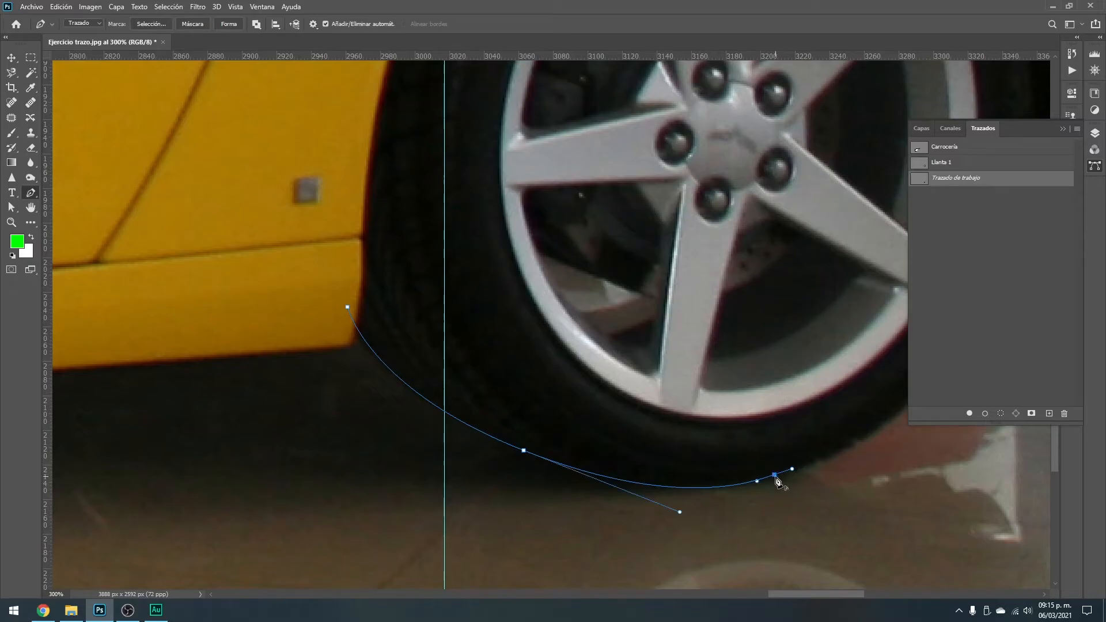
key(ctrl+shift+z)
- Continue the path with anchors down the bodywork edge in front of the rear tire and close it at its starting point
click(364, 199)
drag(363, 238, 362, 243)
drag(363, 284, 361, 299)
click(349, 308)
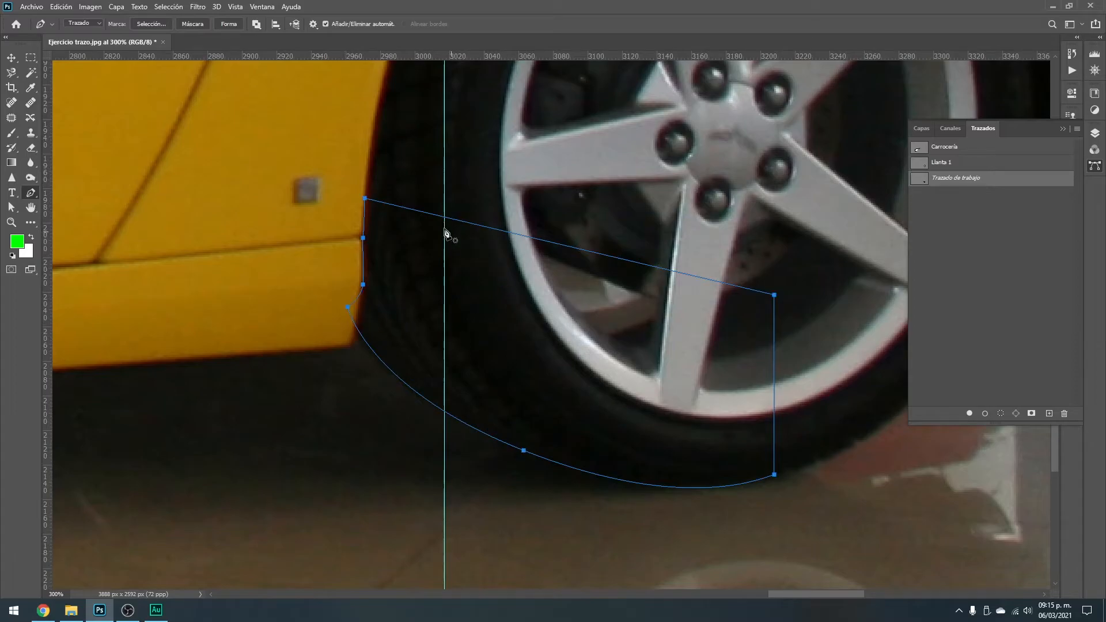
- Examine the front wheel and the side of the car
key(v)
key(ctrl+minus)
key(ctrl+minus)
key(ctrl+minus)
key(ctrl+minus)
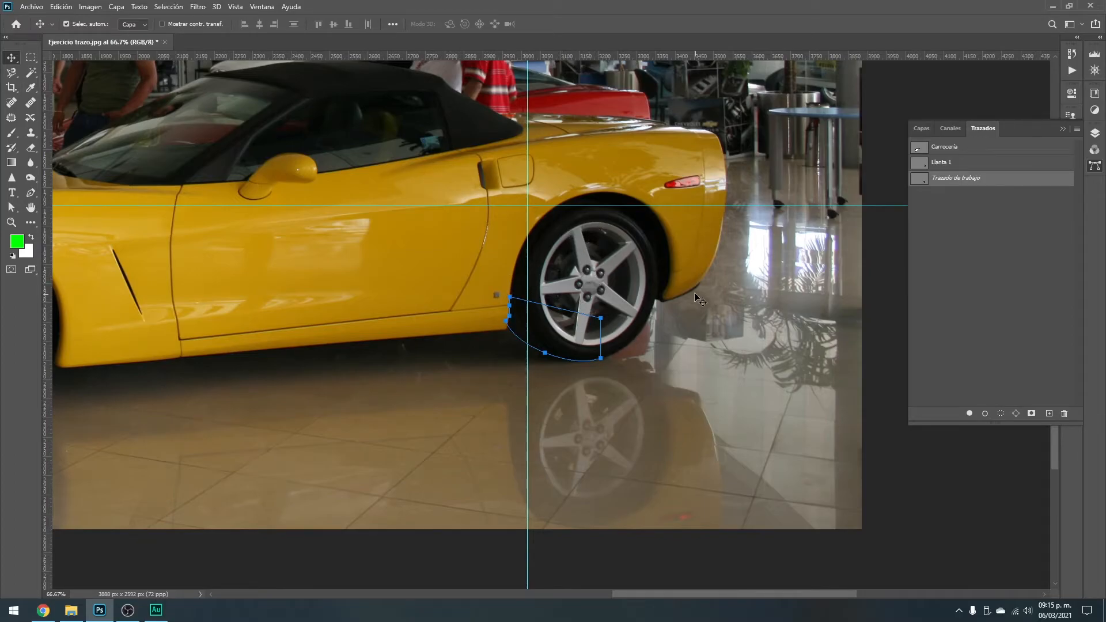
drag(458, 285, 595, 274)
drag(400, 266, 696, 261)
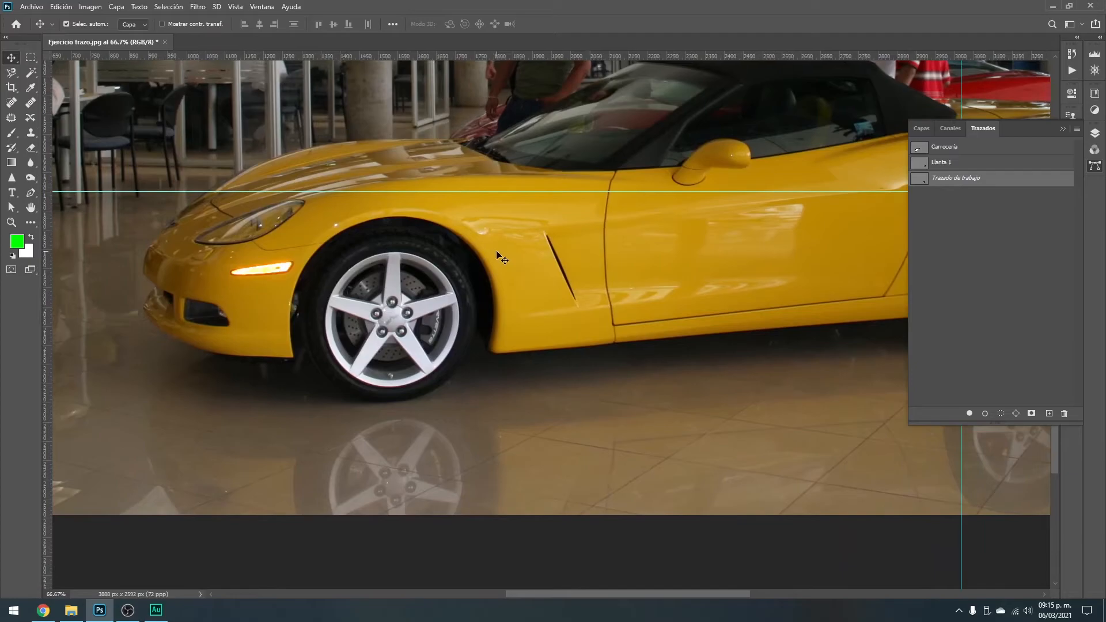
ctrl+click(363, 306)
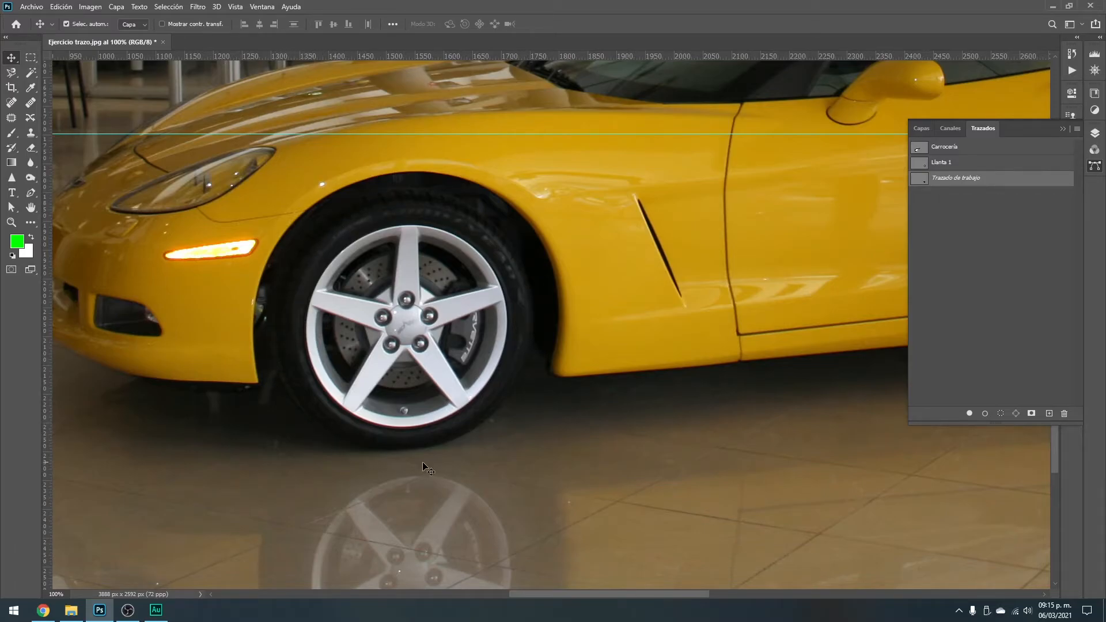
drag(655, 228, 472, 351)
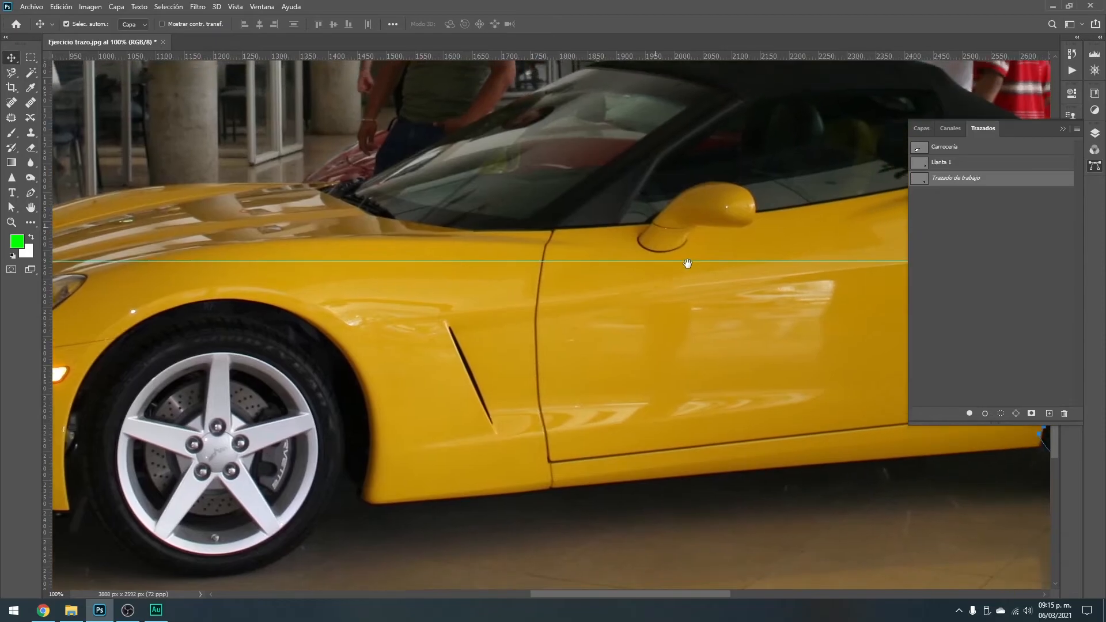
drag(686, 264, 474, 323)
drag(772, 280, 624, 287)
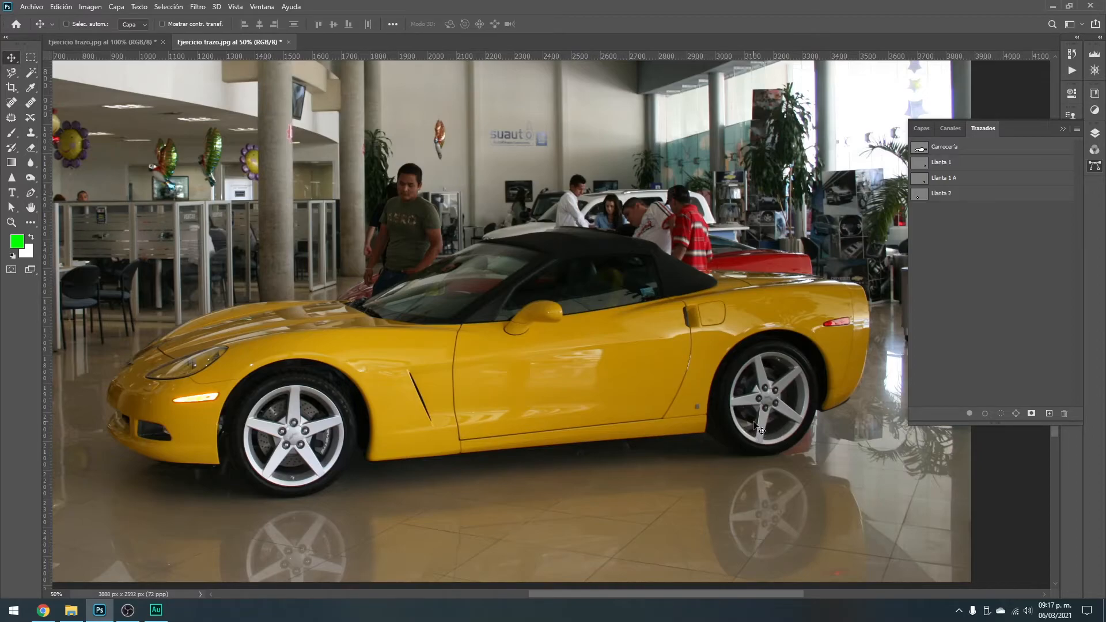
- Display the saved Carrocer'a path and examine how it outlines the car body
key(ctrl+minus)
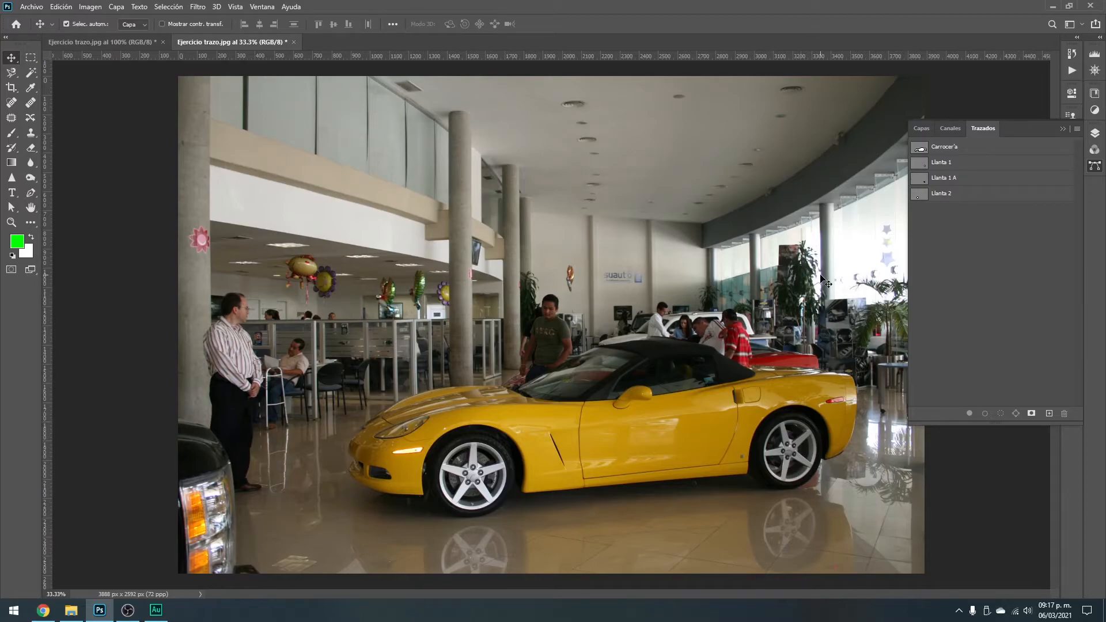
click(920, 152)
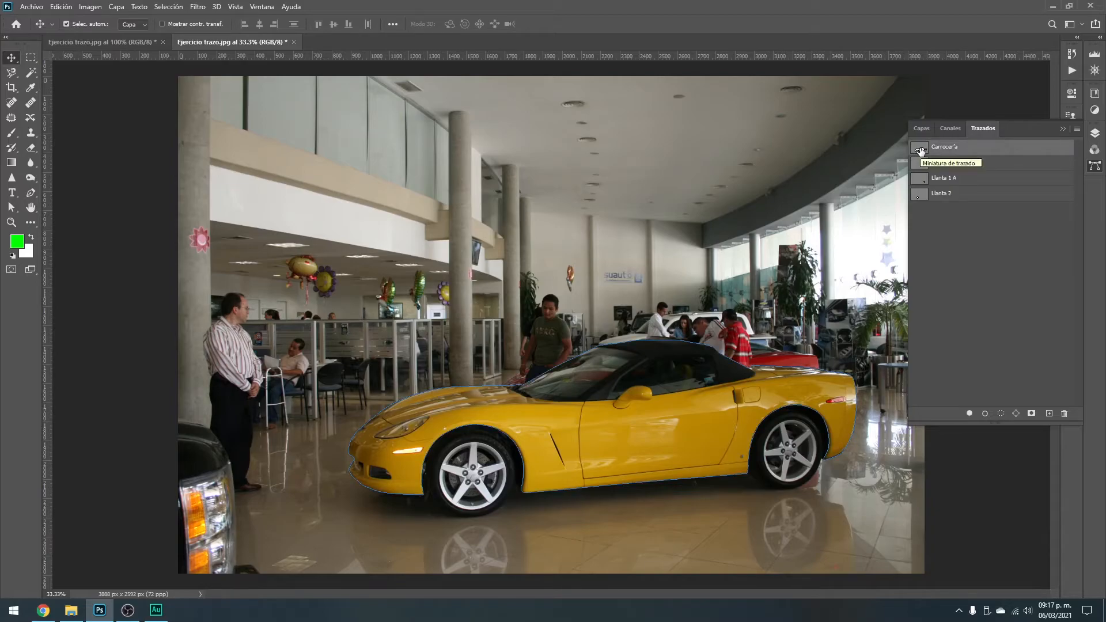
key(ctrl+plus)
drag(571, 398, 524, 292)
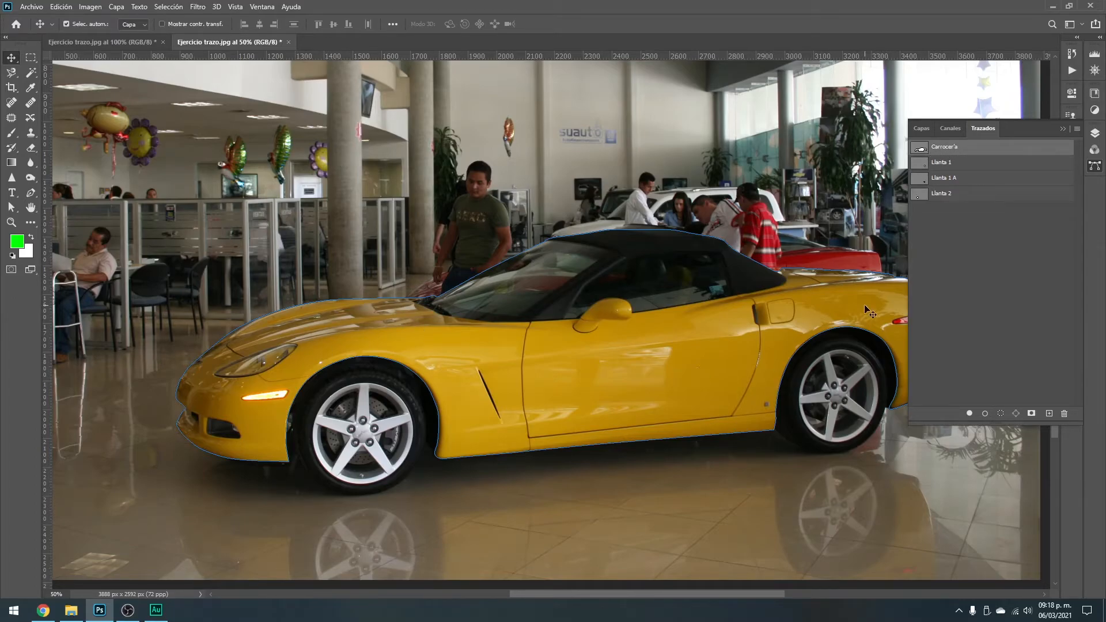
- Compare the saved wheel paths Llanta 1, Llanta 1 A and Llanta 2 on the photo, and leave no path selected
click(922, 165)
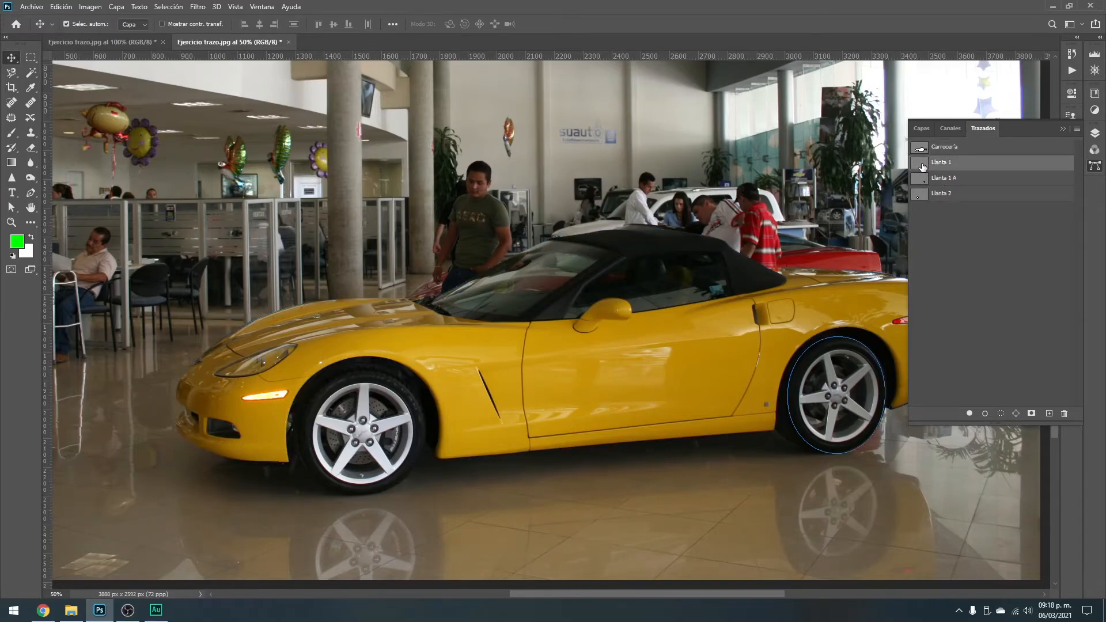
scroll(659, 270, right, 2)
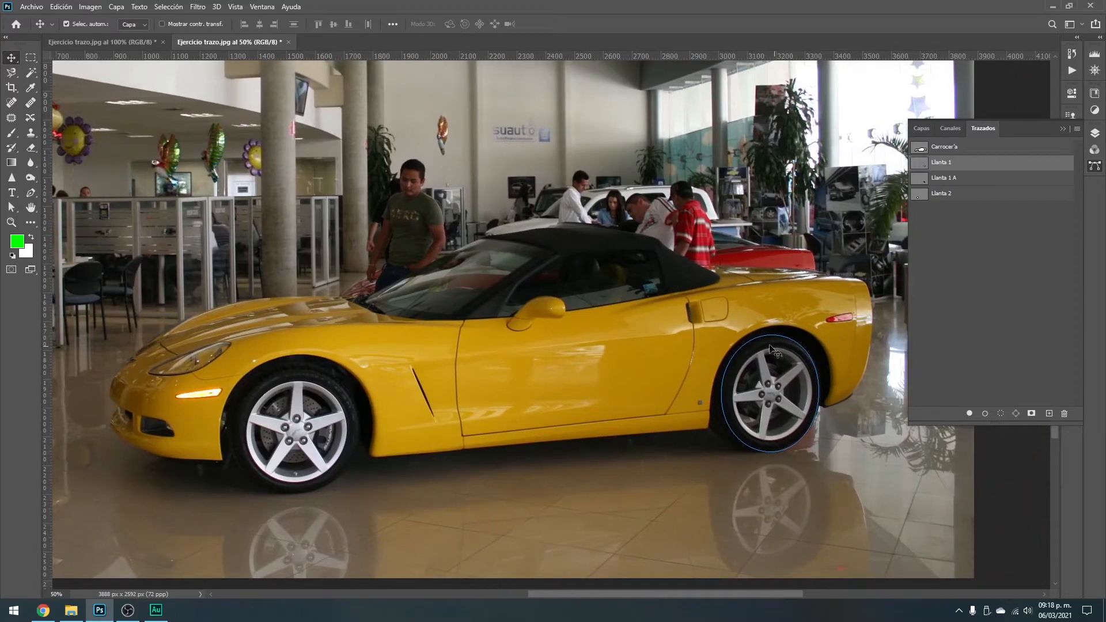
click(951, 179)
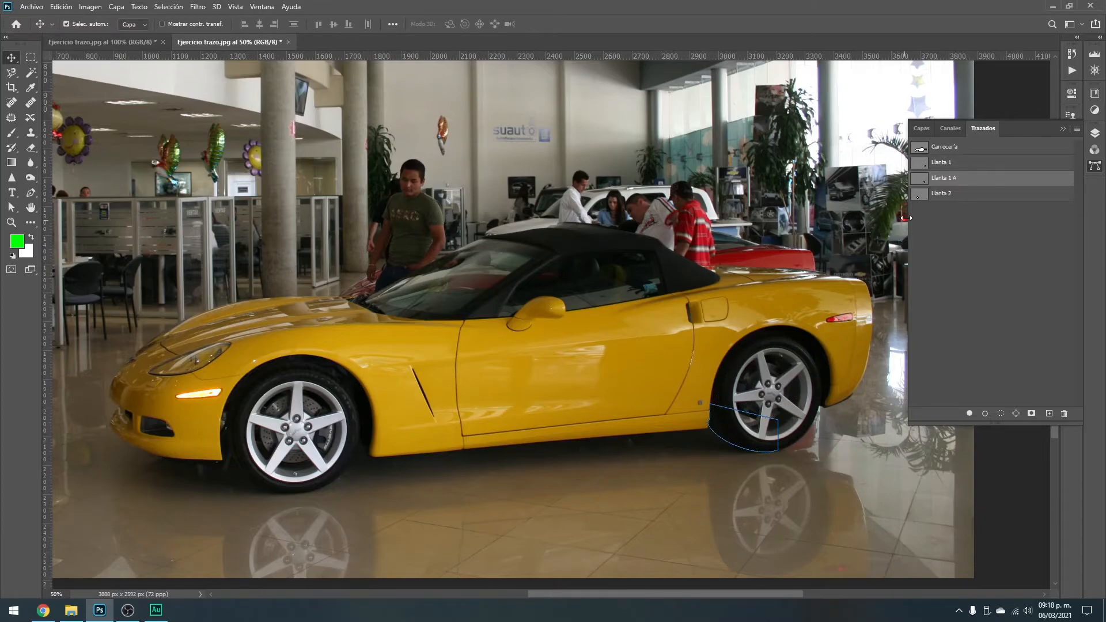
click(948, 164)
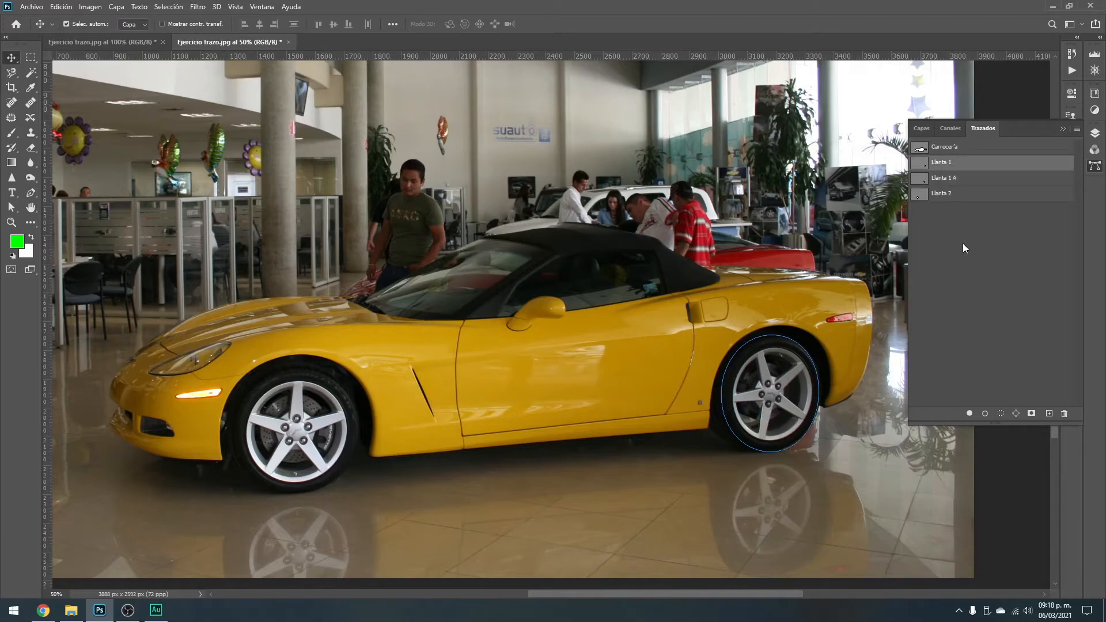
click(953, 179)
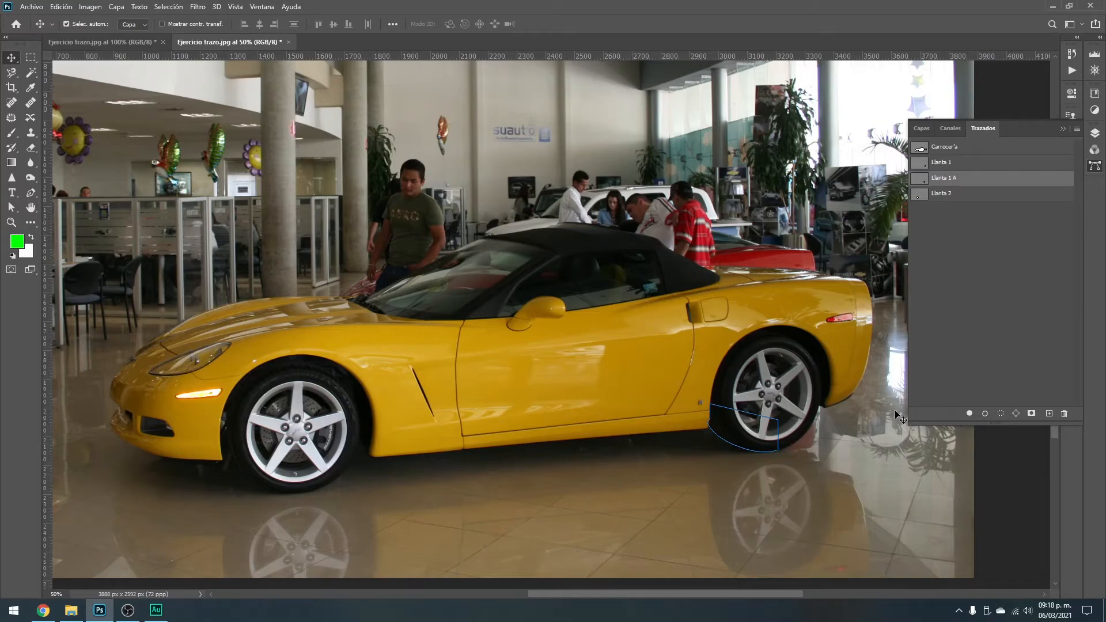
click(954, 194)
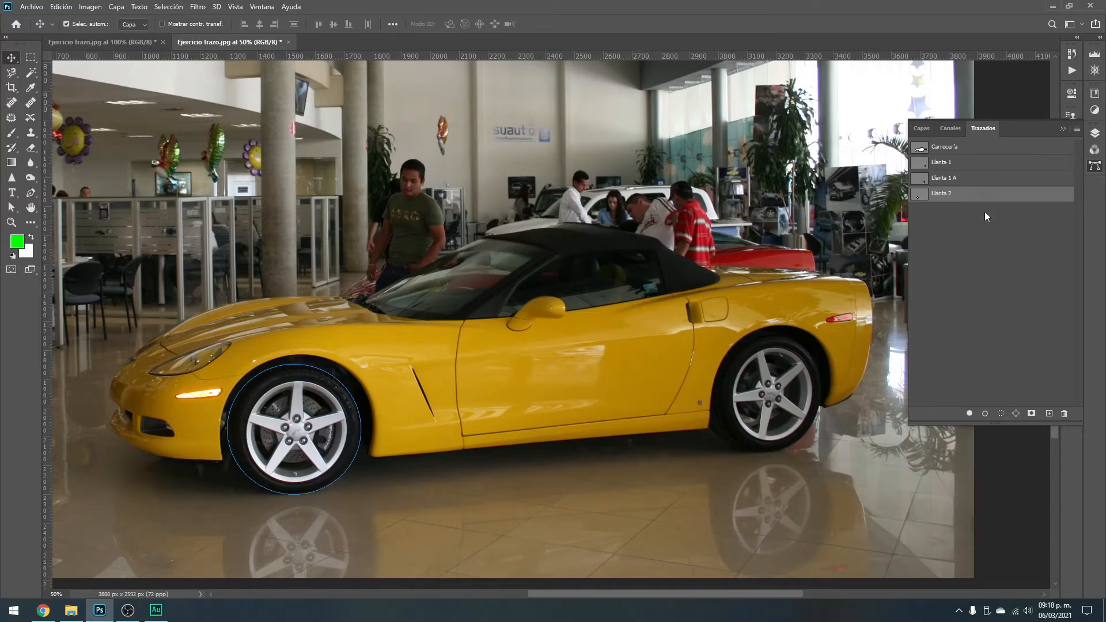
click(995, 259)
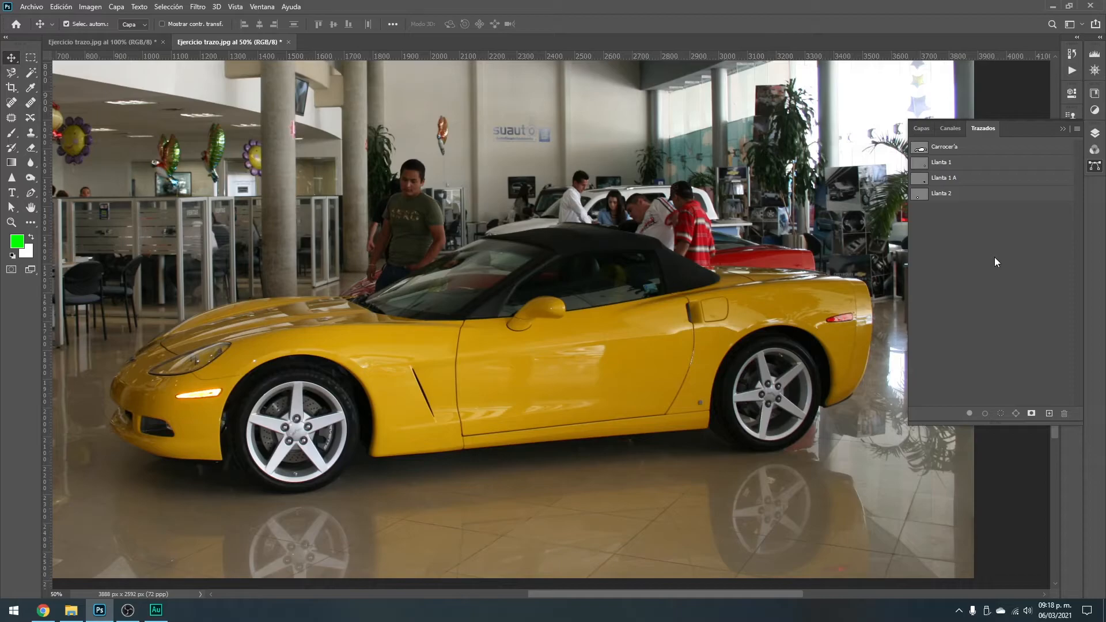
key(ctrl+minus)
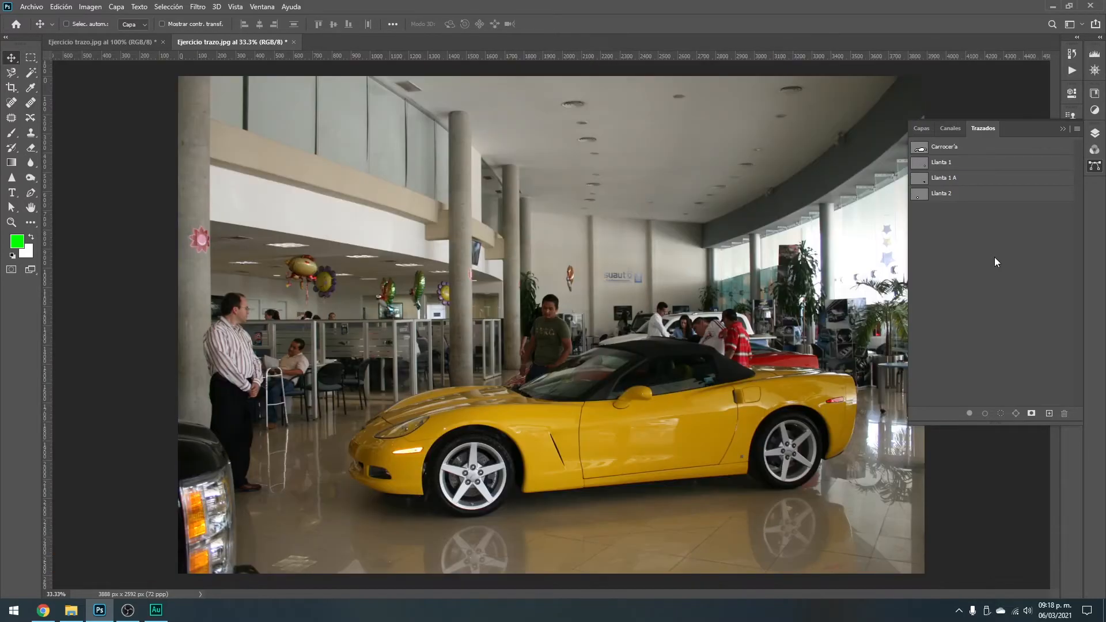
- Detach the Capas panel from its group and place it beside Trazados so layers and paths show together
click(925, 130)
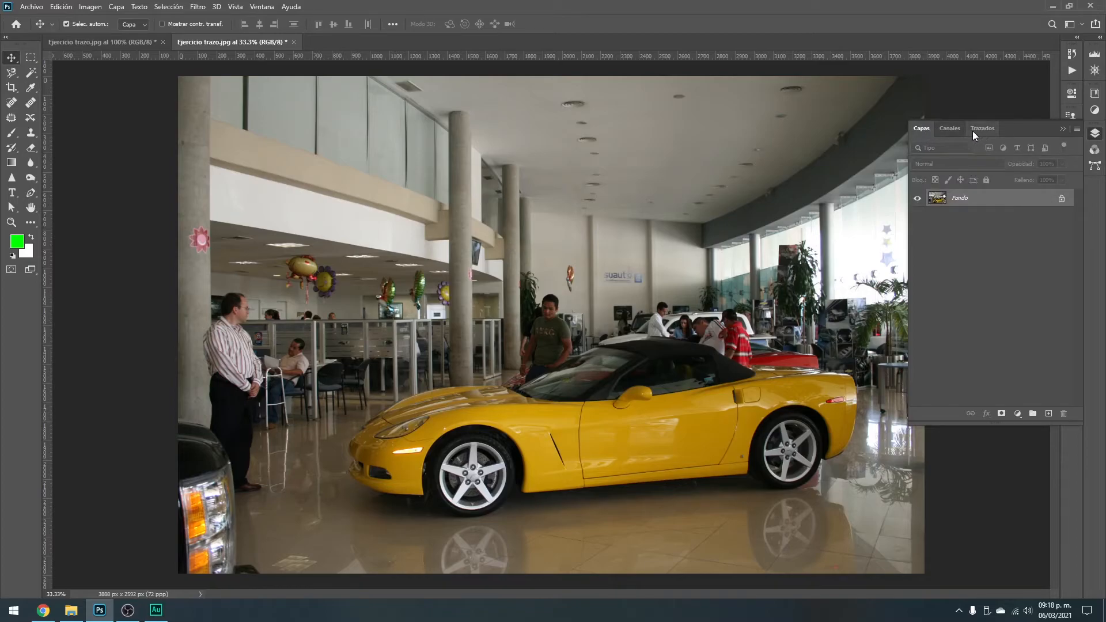
drag(921, 130, 742, 126)
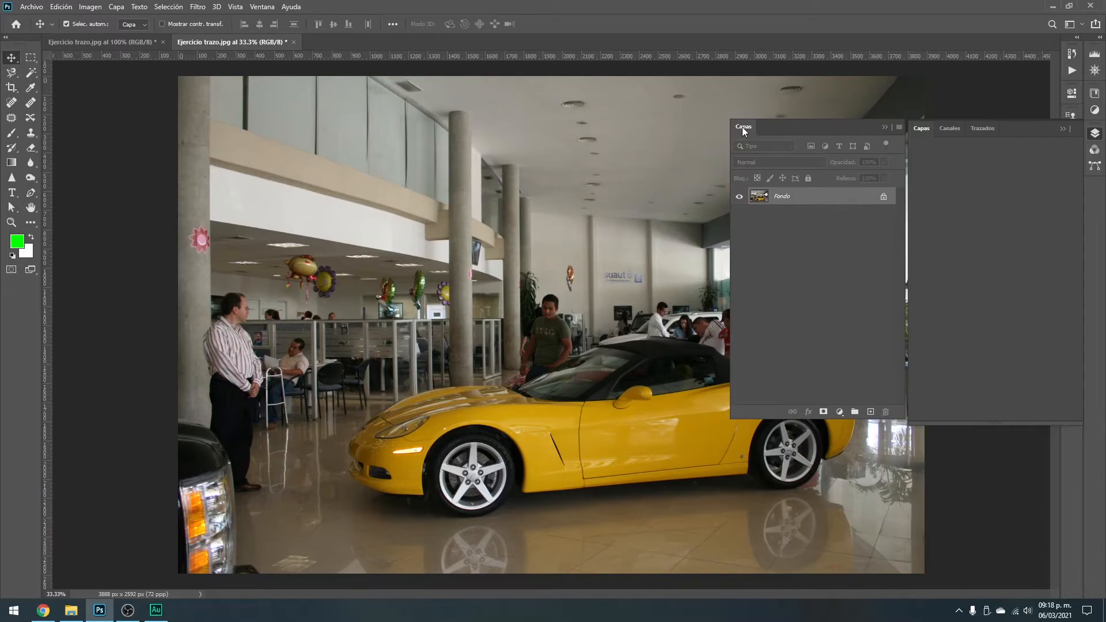
mouse_move(854, 117)
mouse_down()
mouse_move(852, 136)
mouse_move(851, 123)
mouse_up()
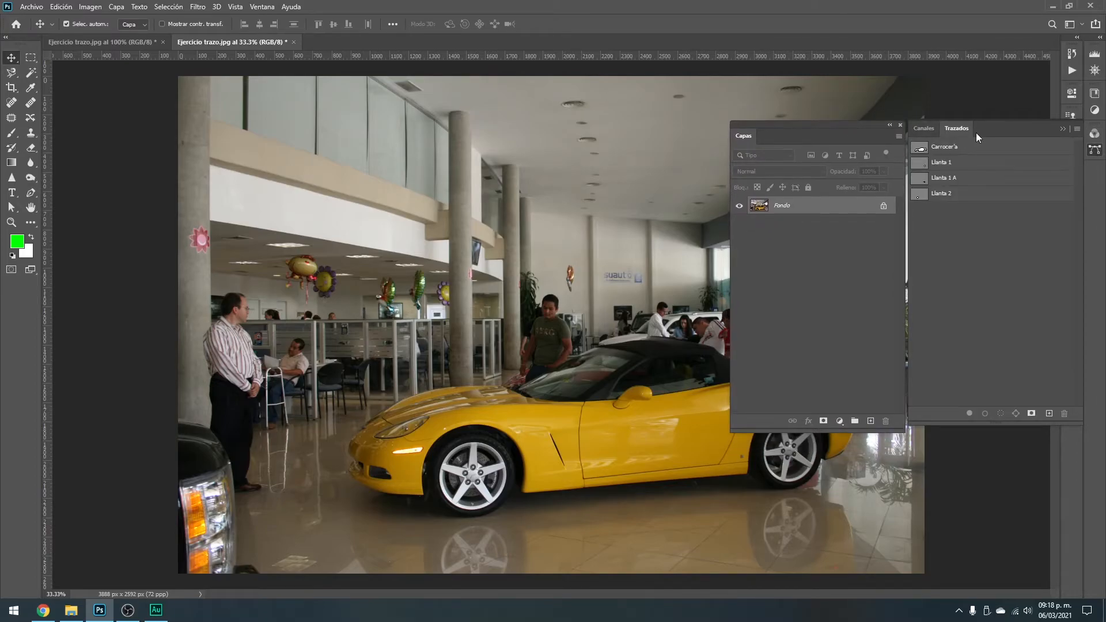
- Load the Carrocer'a path as a selection around the car body
key(ctrl+plus)
drag(603, 382, 445, 292)
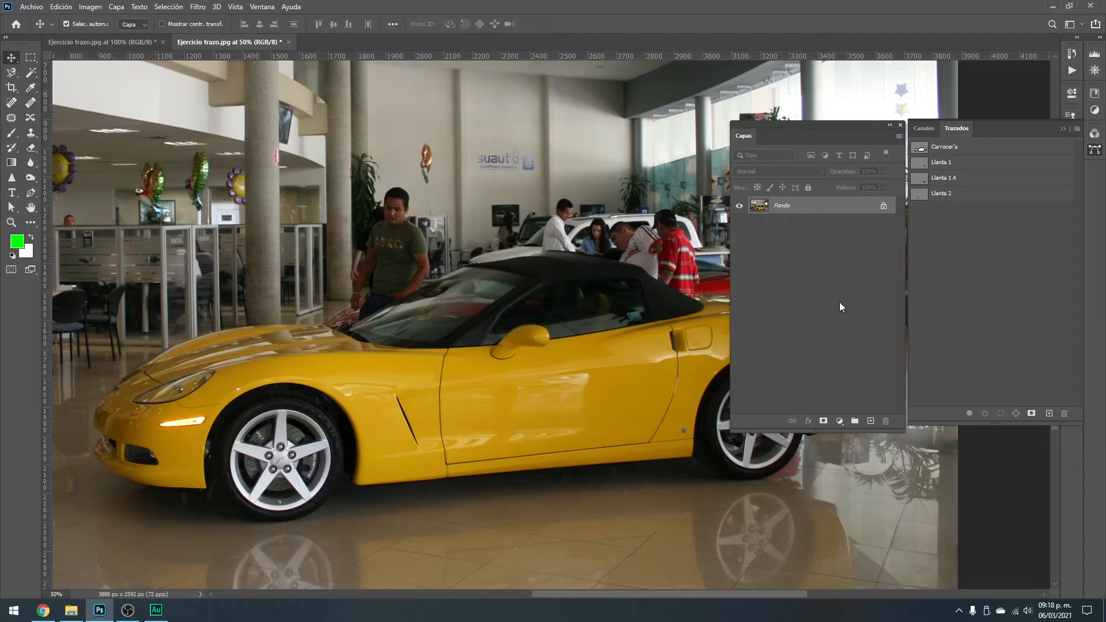
click(957, 148)
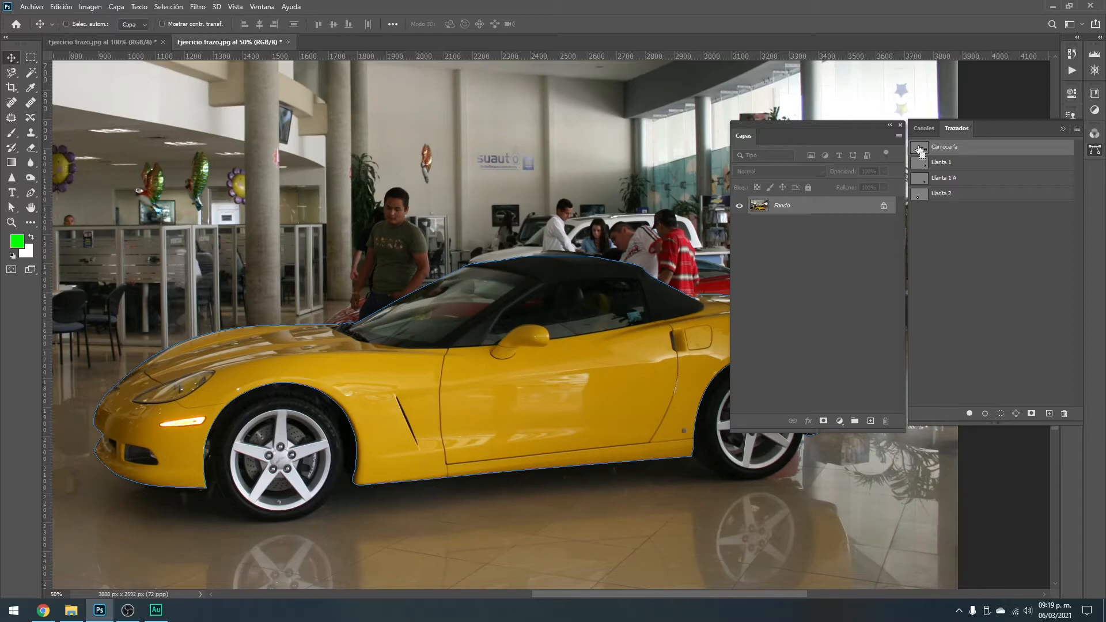
ctrl+click(920, 148)
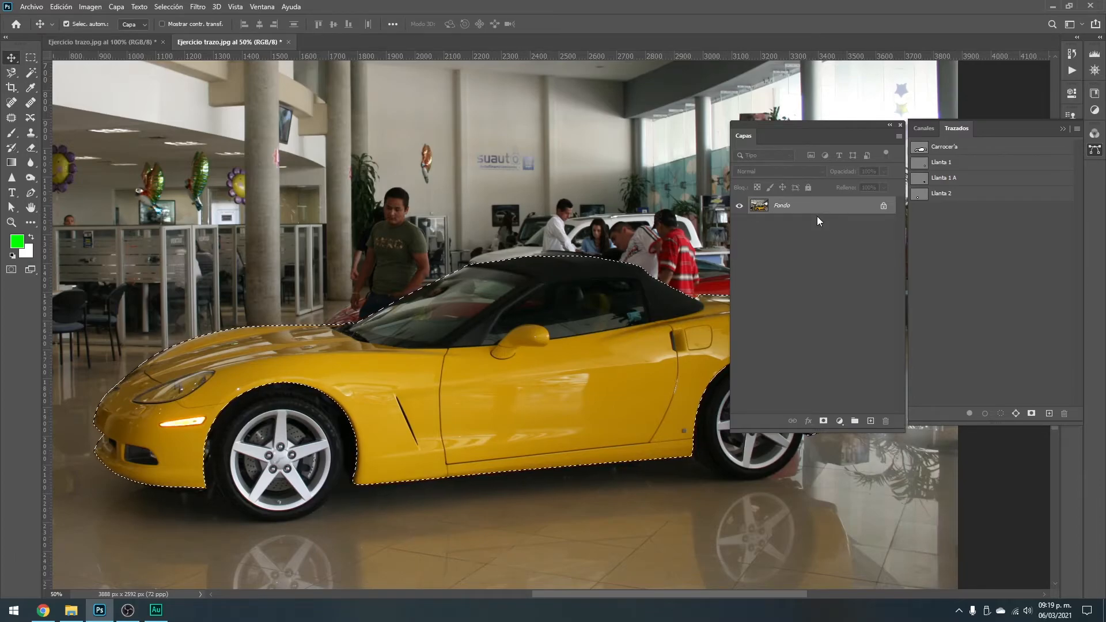
key(ctrl)
key(ctrl+j)
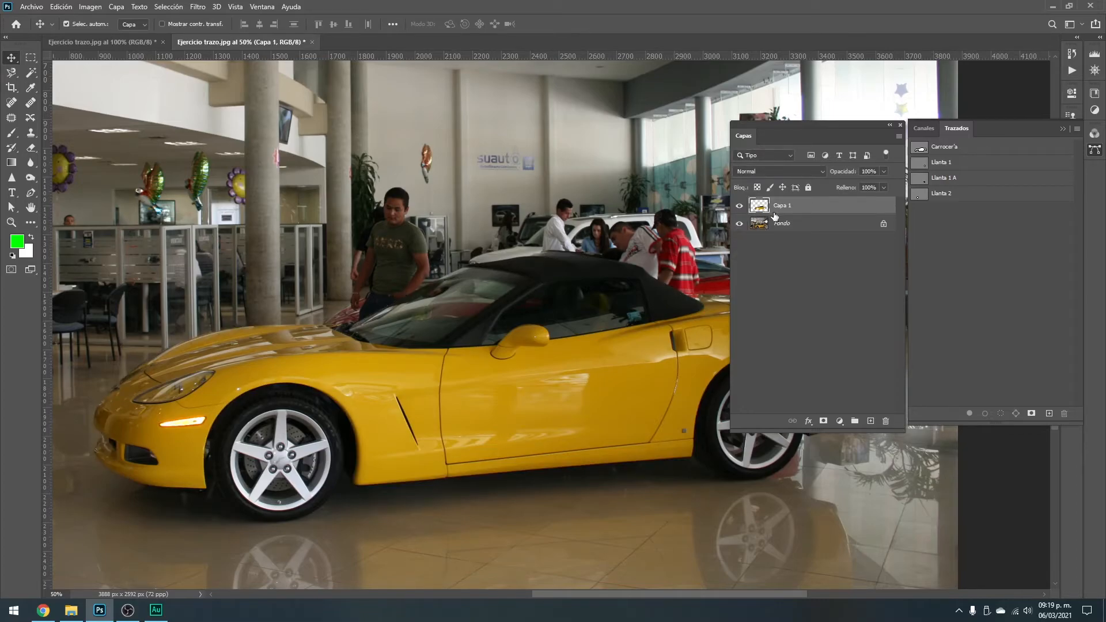
click(740, 225)
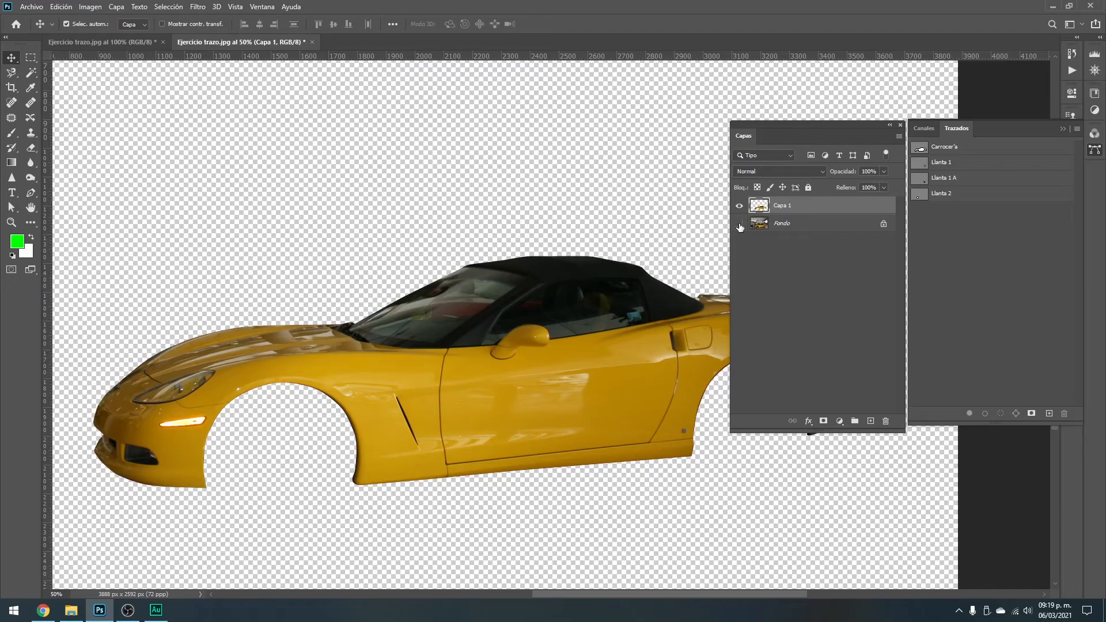
click(740, 224)
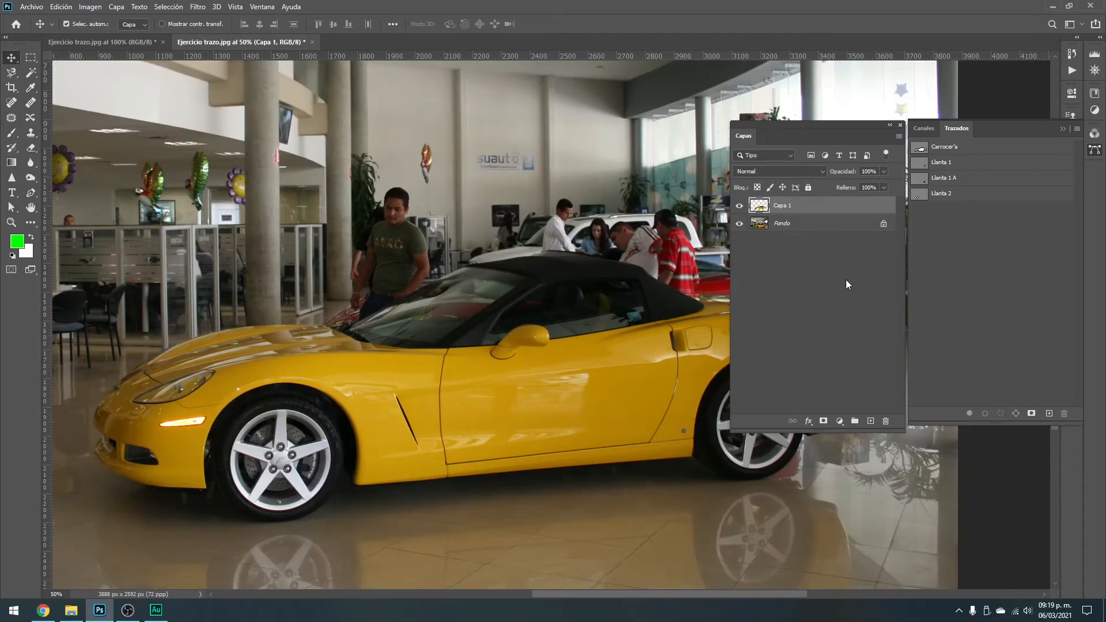
key(ctrl+z)
key(ctrl+z)
key(ctrl+z)
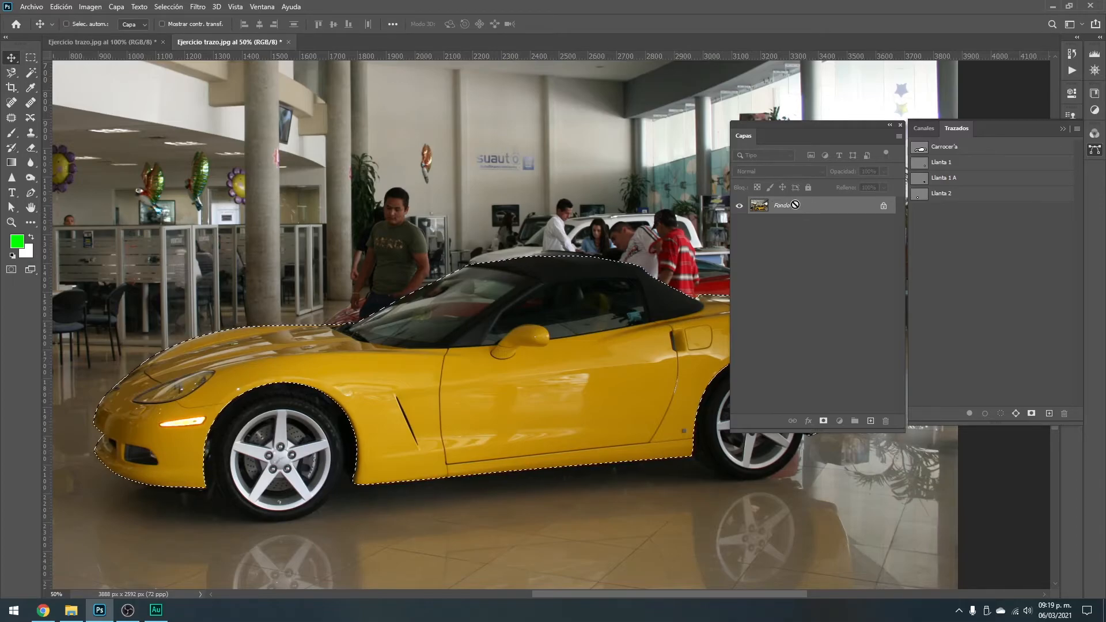
- Copy the selected car body to a new layer and check the cut-out with Fondo temporarily hidden, leaving no layer selected
key(ctrl+j)
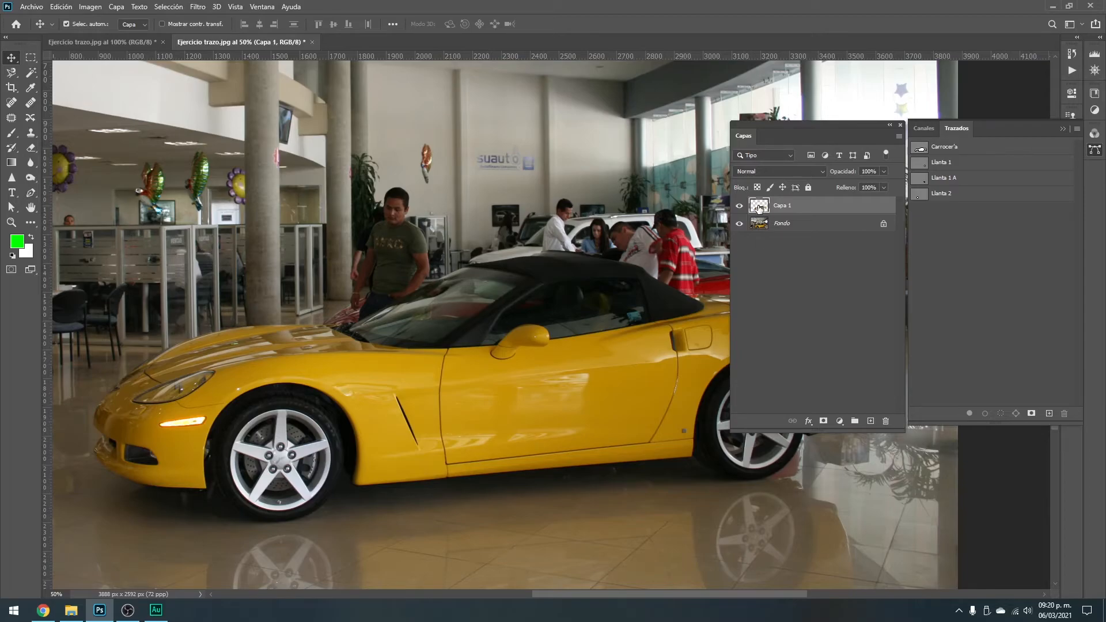
click(738, 225)
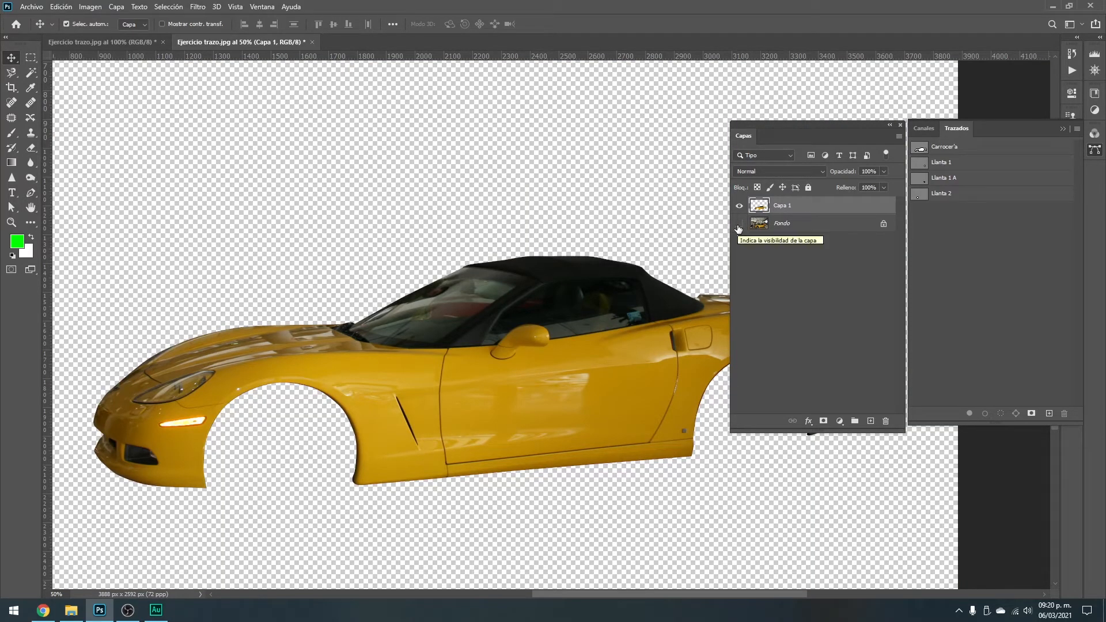
click(739, 225)
click(858, 286)
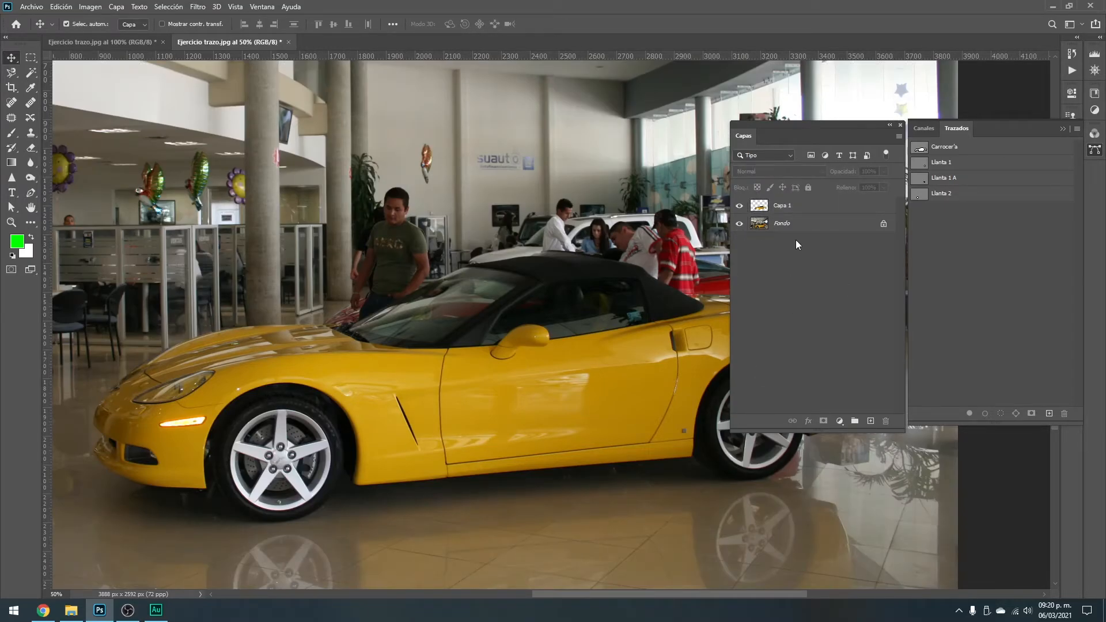
- Load the Llanta 1 path as a selection and try to copy that area to a new layer from Capa 1
scroll(597, 265, right, 5)
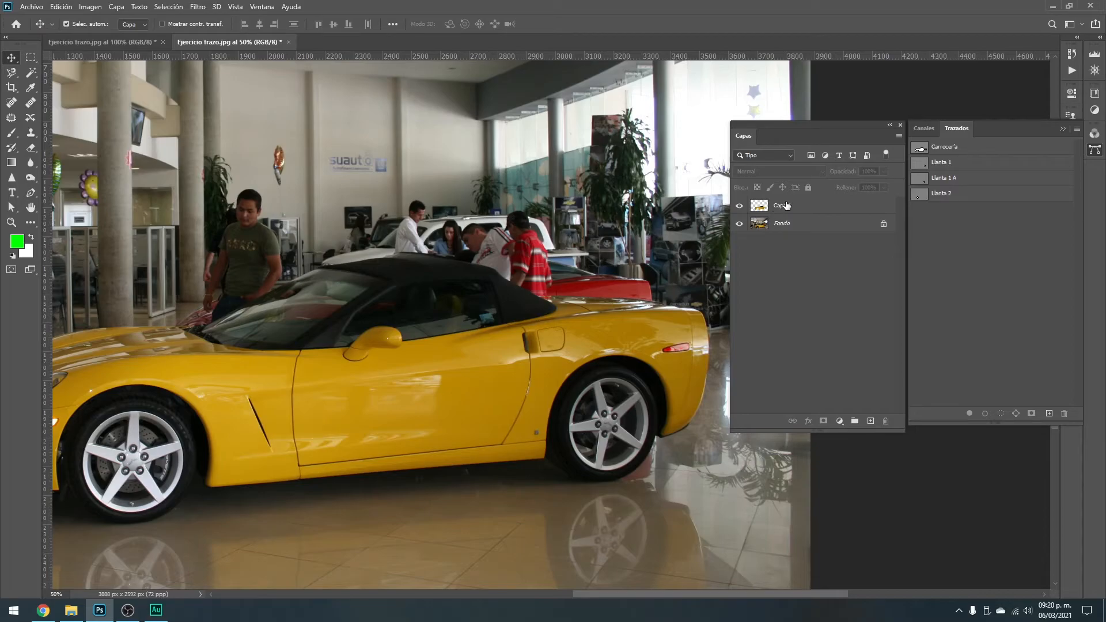
click(784, 206)
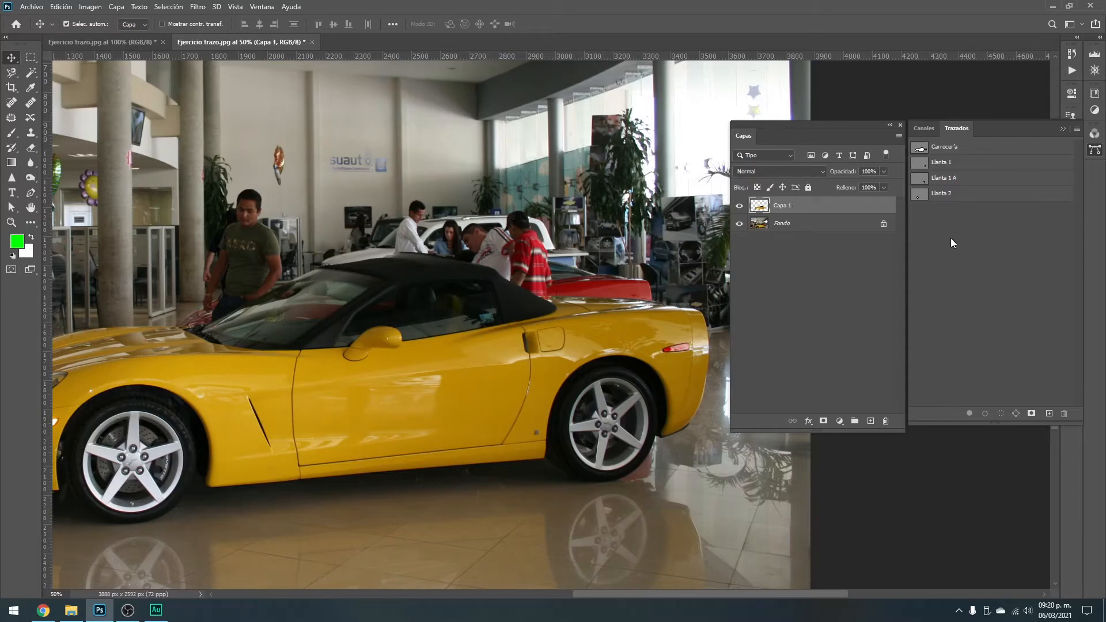
ctrl+click(922, 165)
click(945, 164)
click(954, 270)
key(ctrl)
key(ctrl+j)
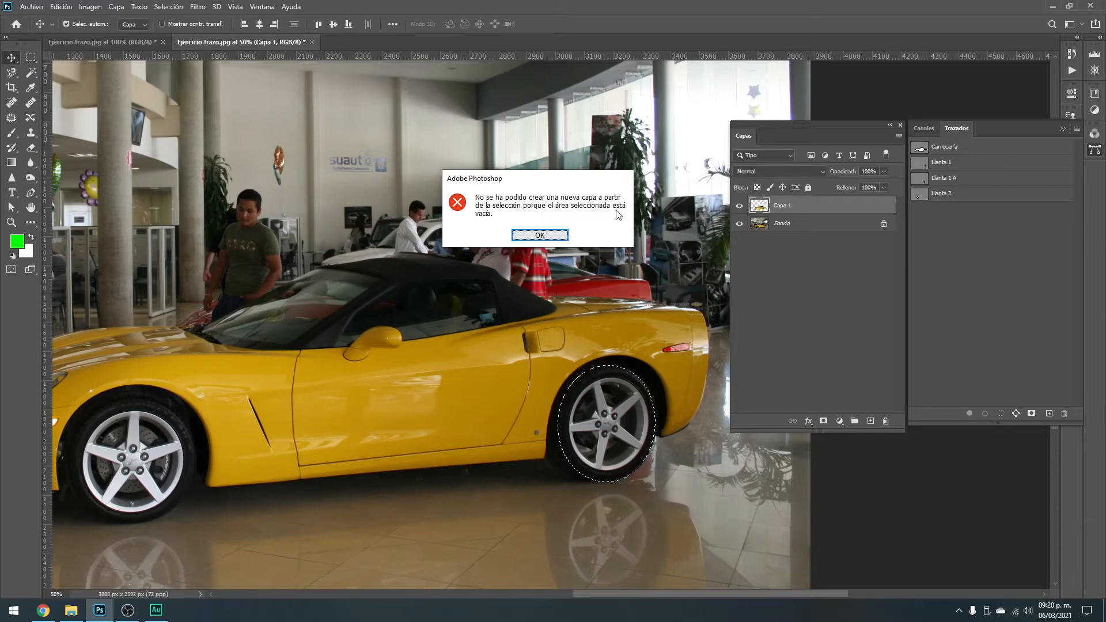
click(540, 235)
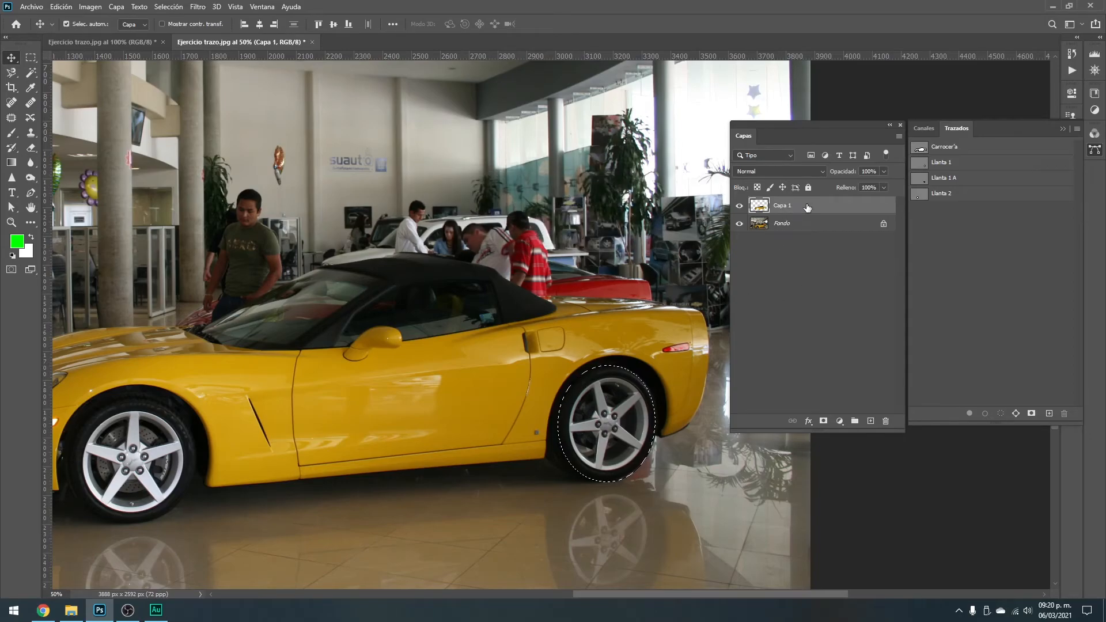
- Check Capa 1 without the background, and copy the selected rear wheel from the Fondo layer to a new layer
click(740, 225)
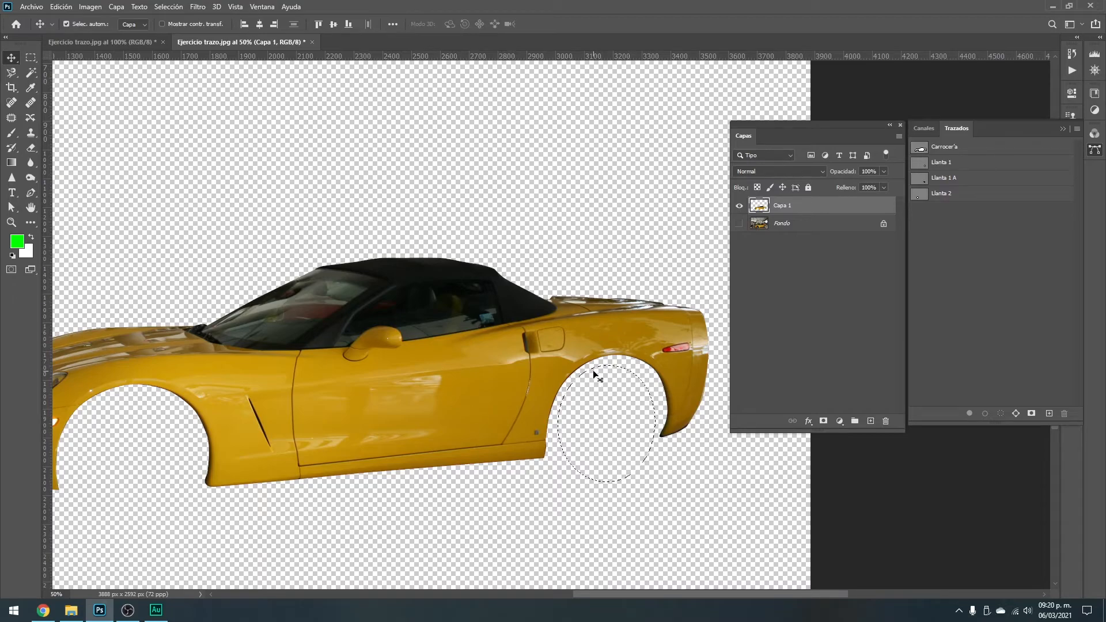
click(739, 223)
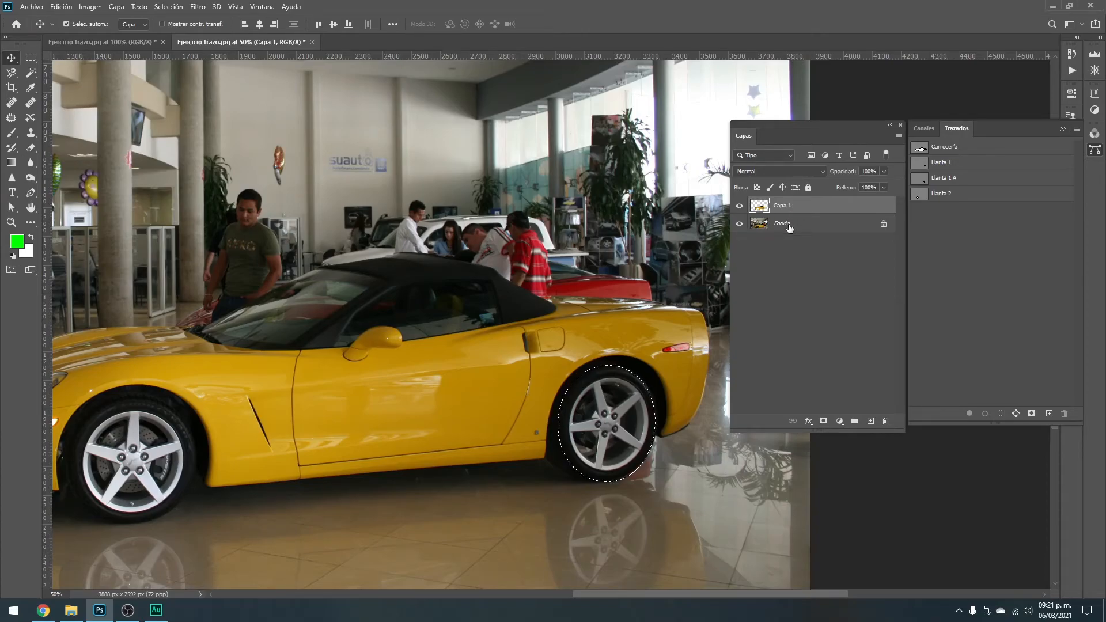
click(790, 225)
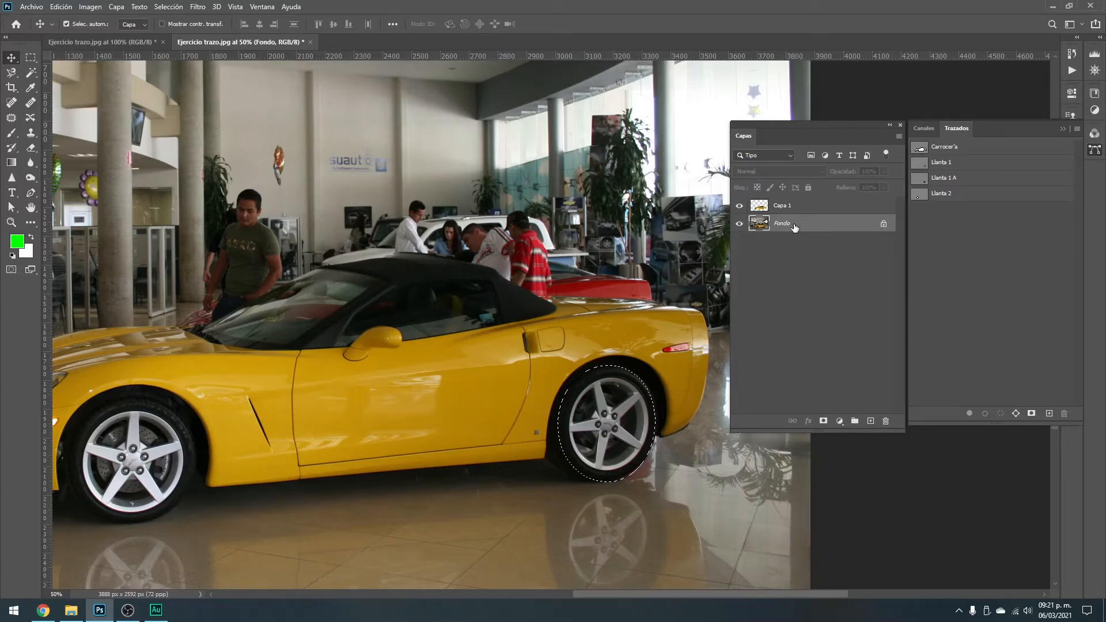
key(ctrl+j)
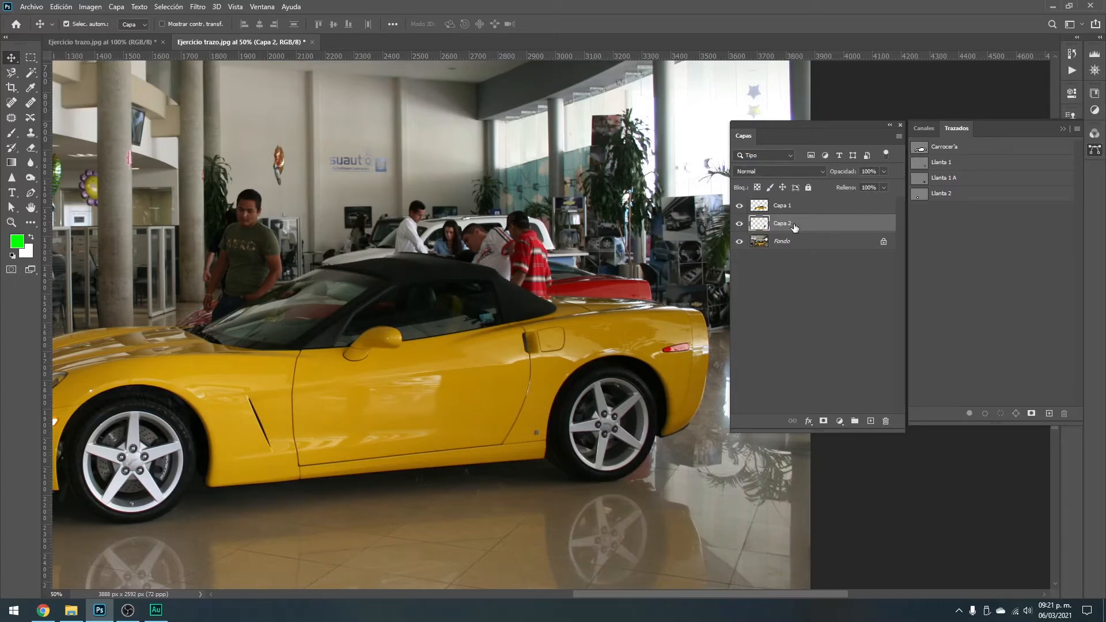
- Inspect the copied rear wheel with Fondo and Capa 1 hidden, and make both layers visible again
click(739, 242)
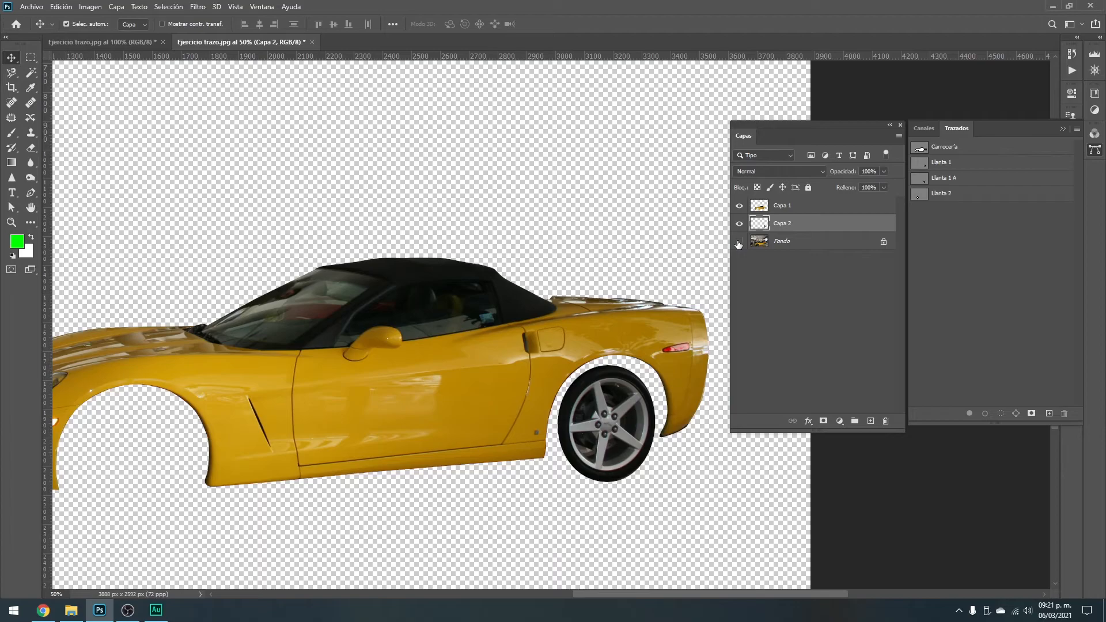
click(739, 206)
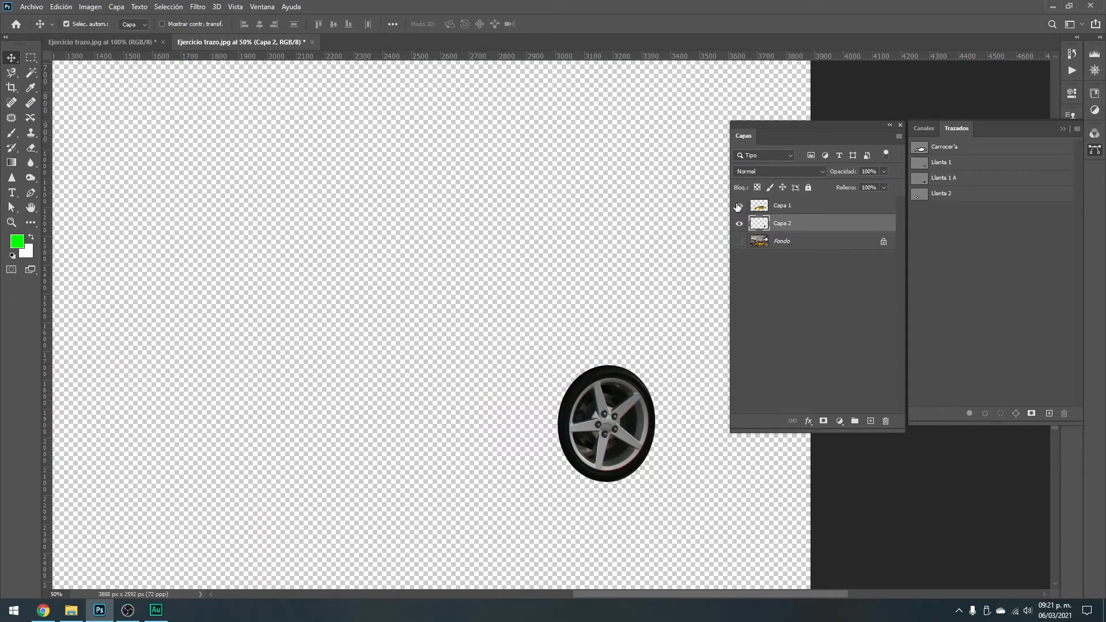
click(738, 206)
click(740, 241)
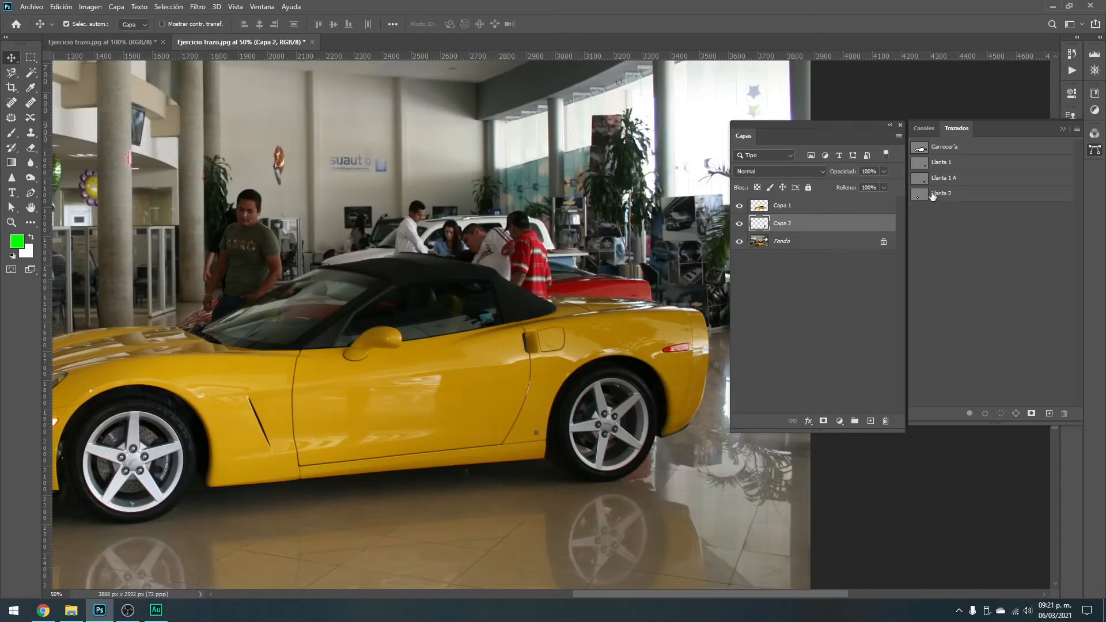
- Load Llanta 1 A as a selection, copy that tire portion from Fondo to a new layer, and check it without the background
drag(953, 178, 916, 183)
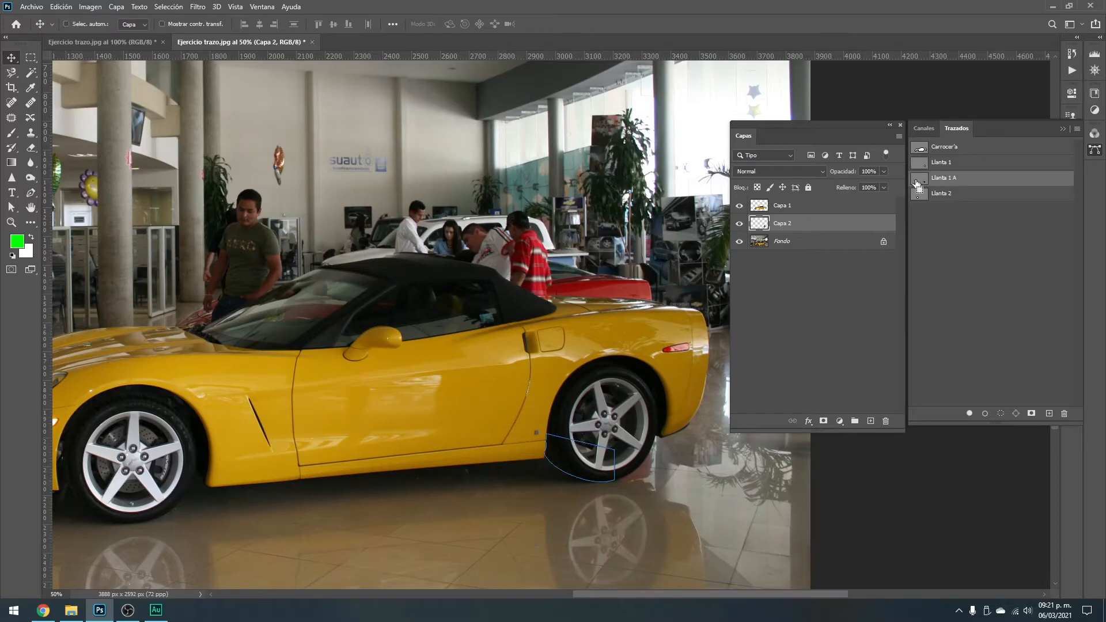
ctrl+click(921, 180)
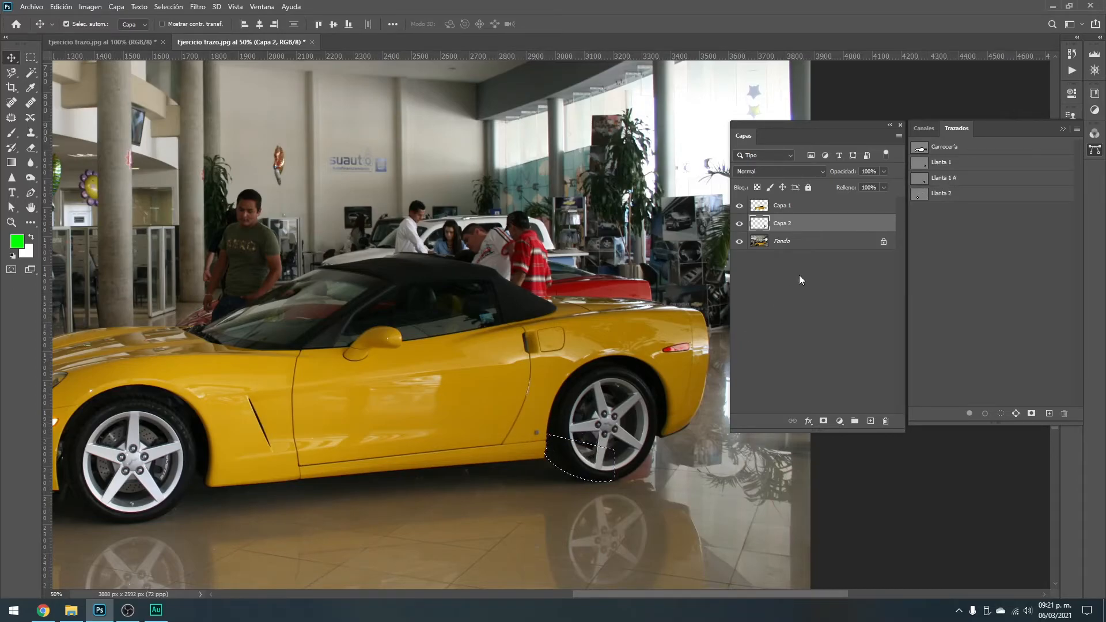
click(799, 243)
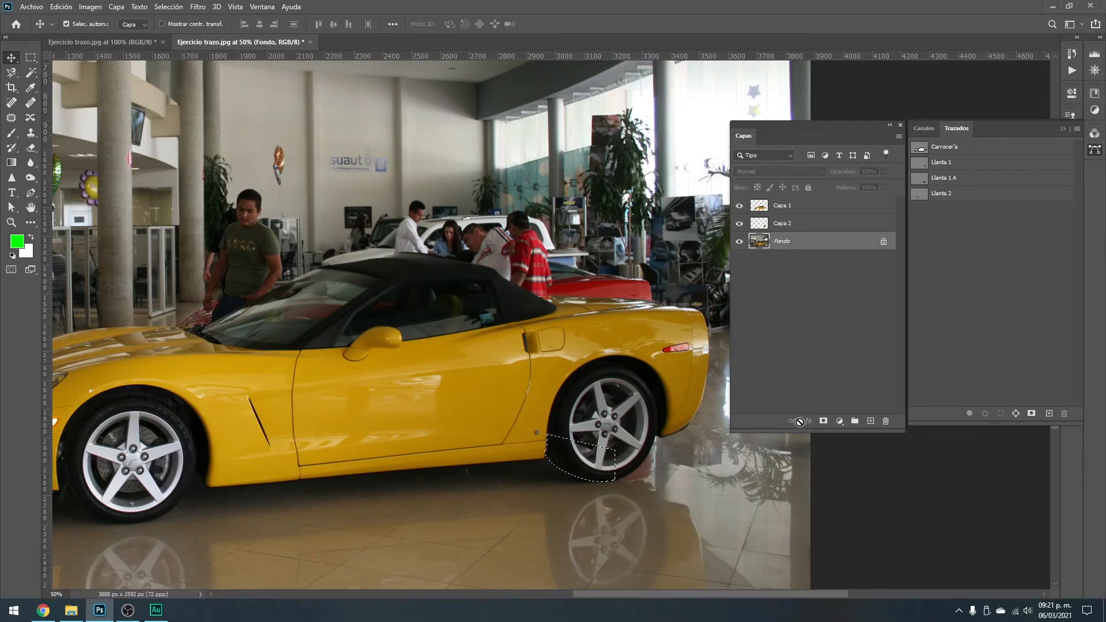
key(ctrl+j)
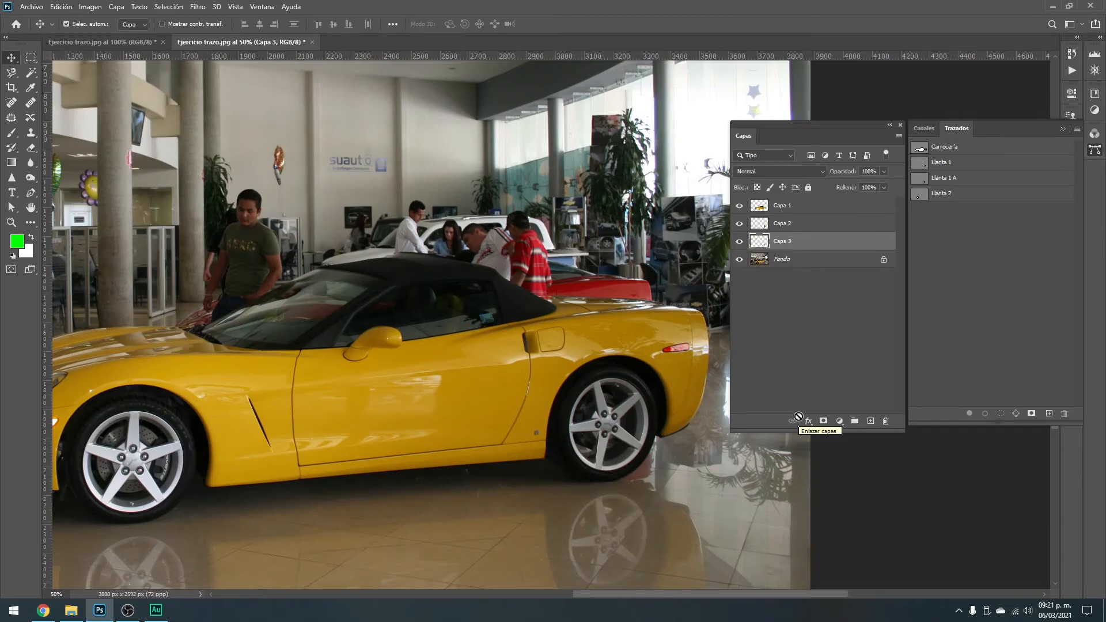
click(739, 259)
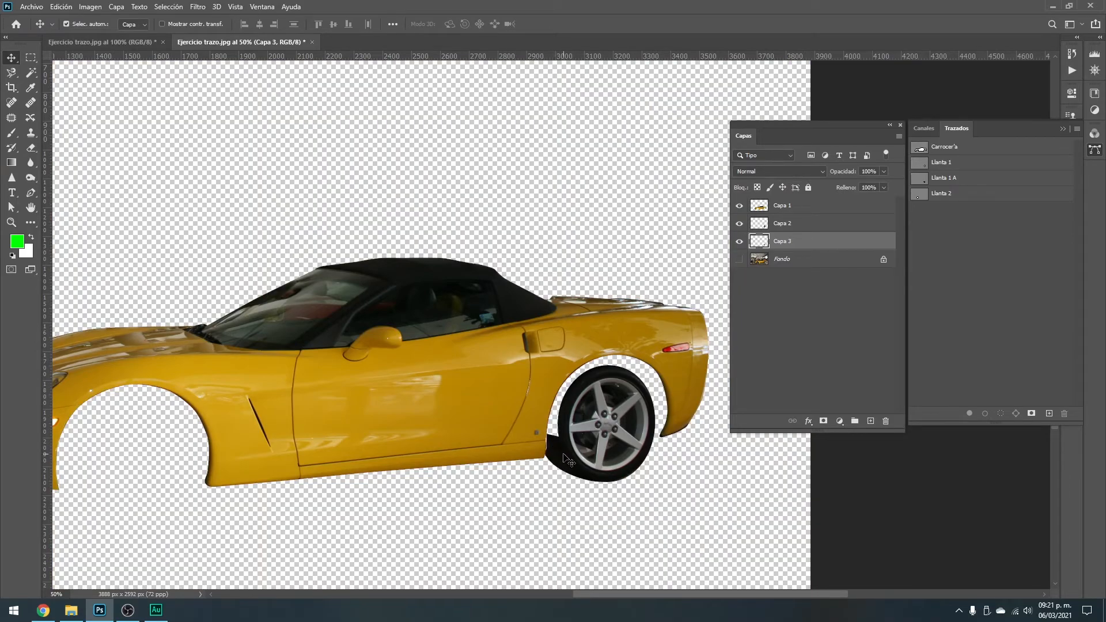
click(822, 315)
click(740, 260)
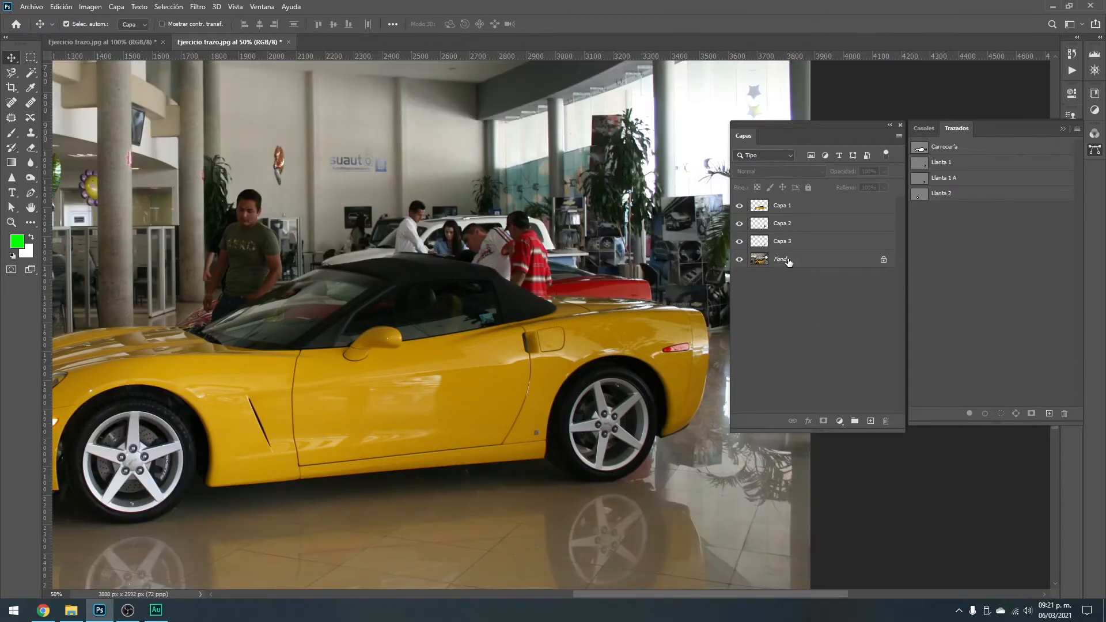
- Load the Llanta 2 path as a selection and copy the front wheel from Fondo to a new layer
click(818, 261)
ctrl+click(922, 196)
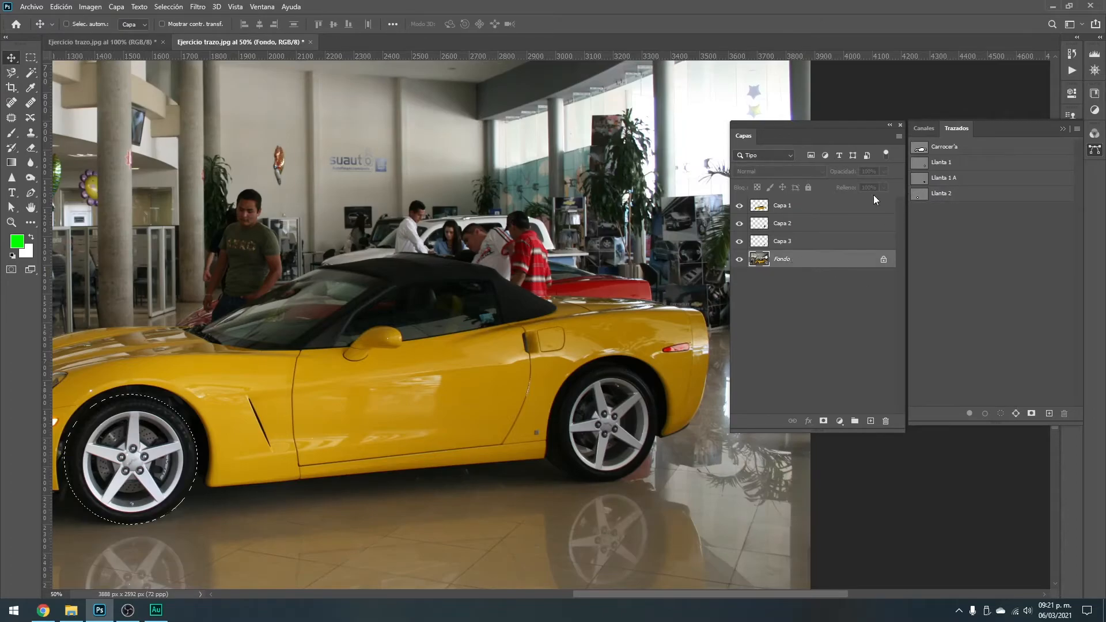
drag(338, 344, 475, 296)
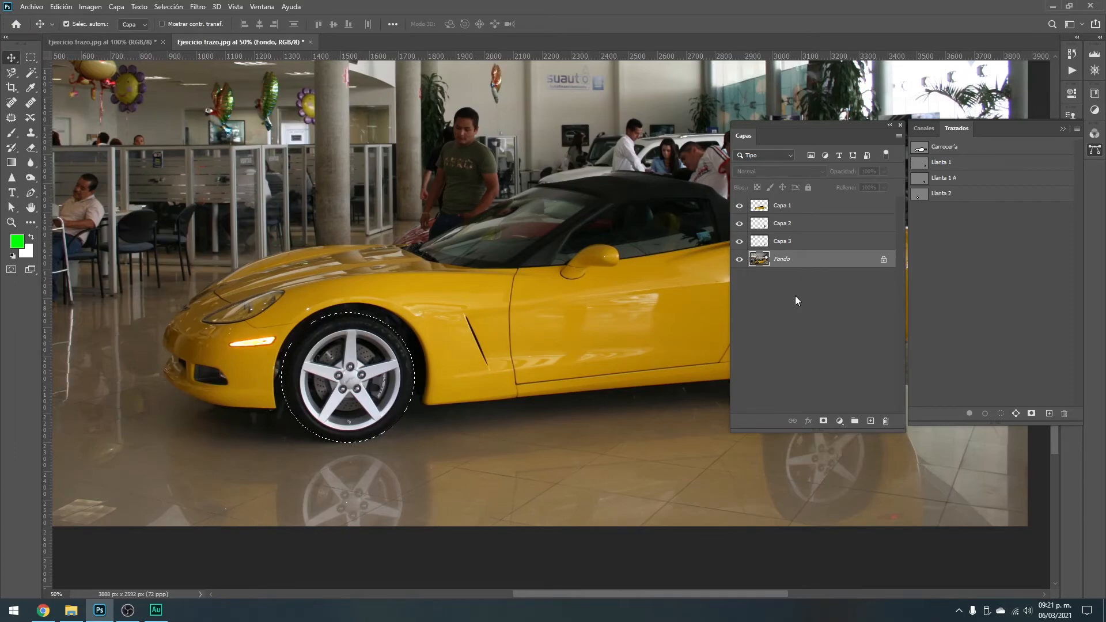
key(ctrl+j)
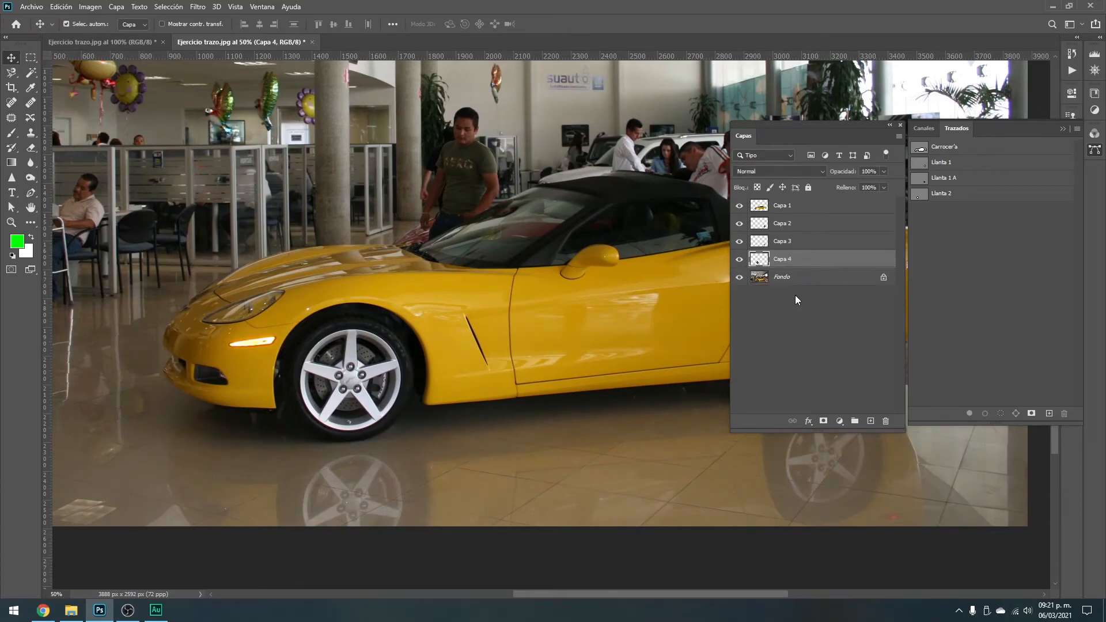
- Examine the whole cut-out car body and wheels with Fondo hidden, and make the background visible again
click(740, 277)
key(ctrl+minus)
key(ctrl+minus)
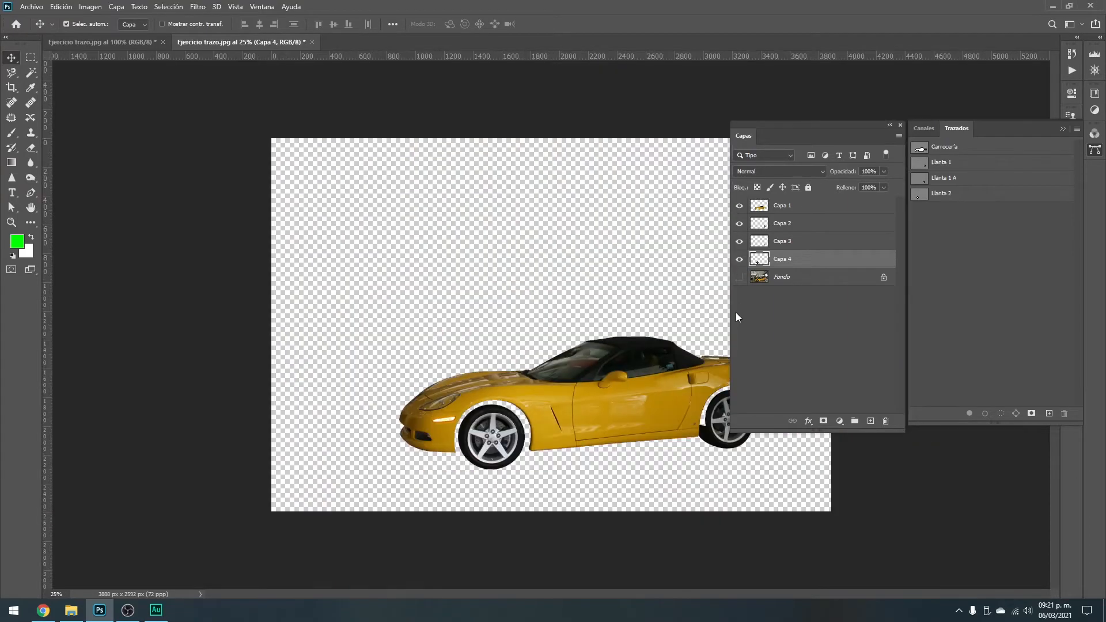
key(Tab)
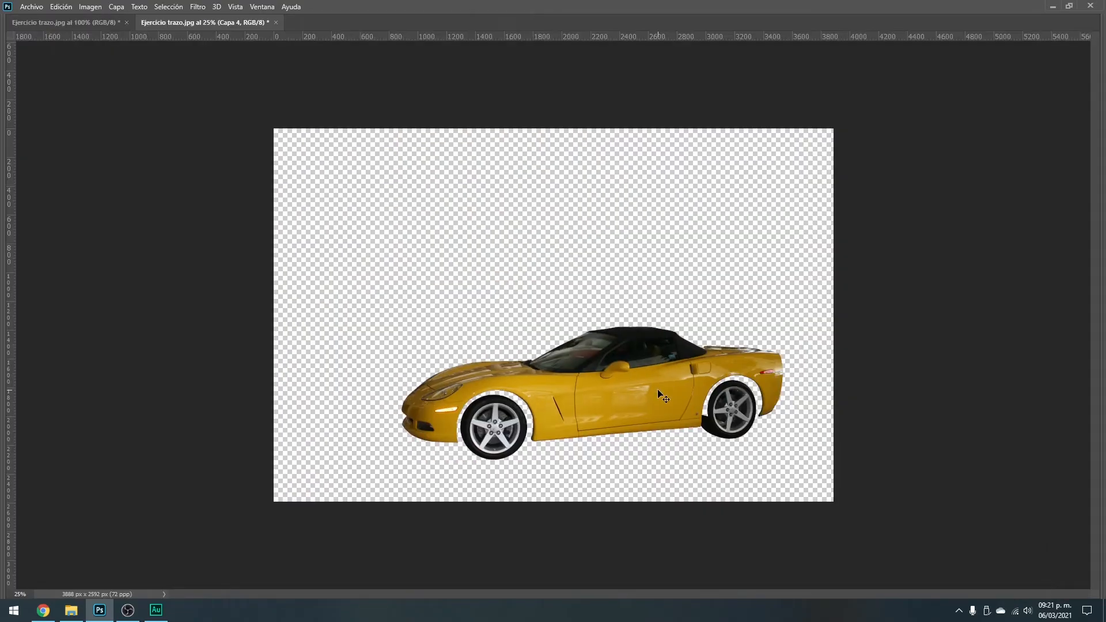
key(Tab)
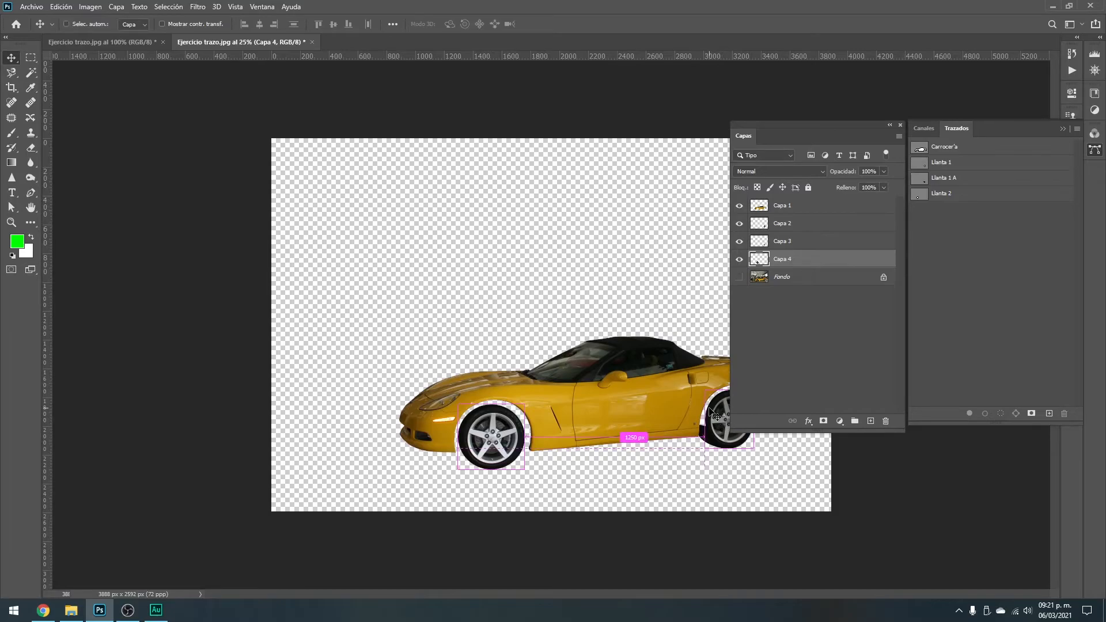
key(ctrl+plus)
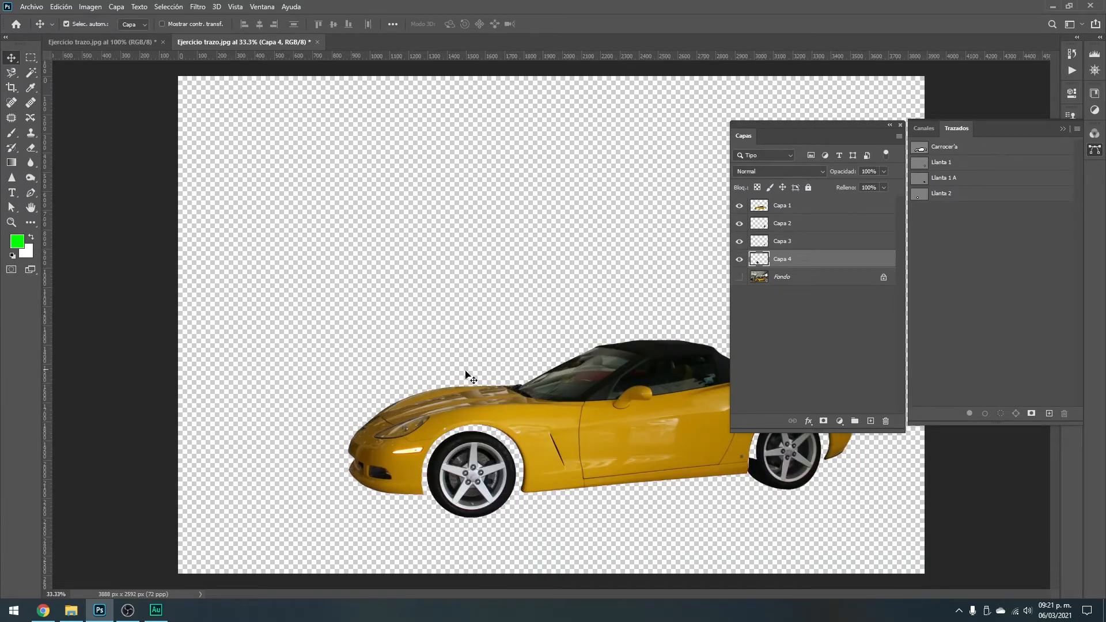
click(740, 277)
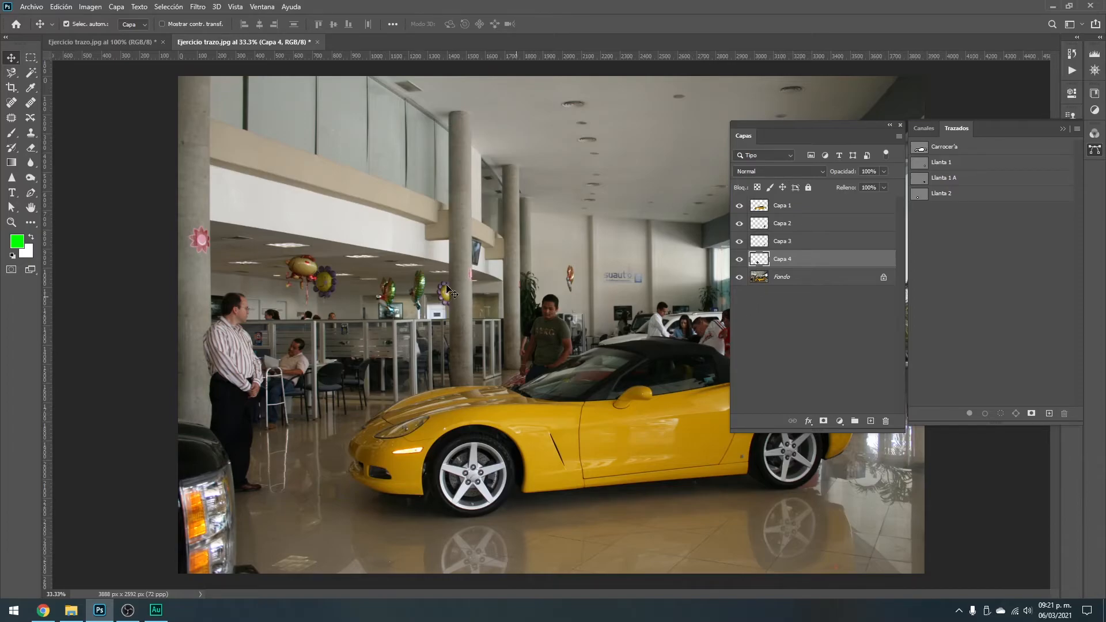
- Select the Fondo layer, collapse the Trazados panel and move the Capas panel clear of the car
click(783, 278)
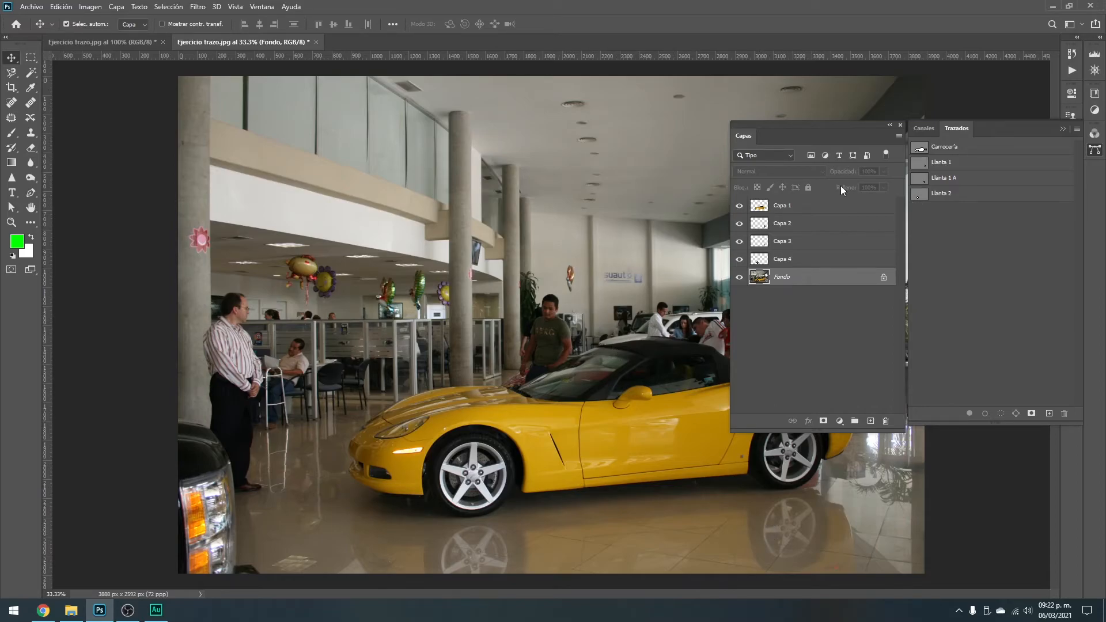
click(1062, 129)
drag(817, 135, 954, 151)
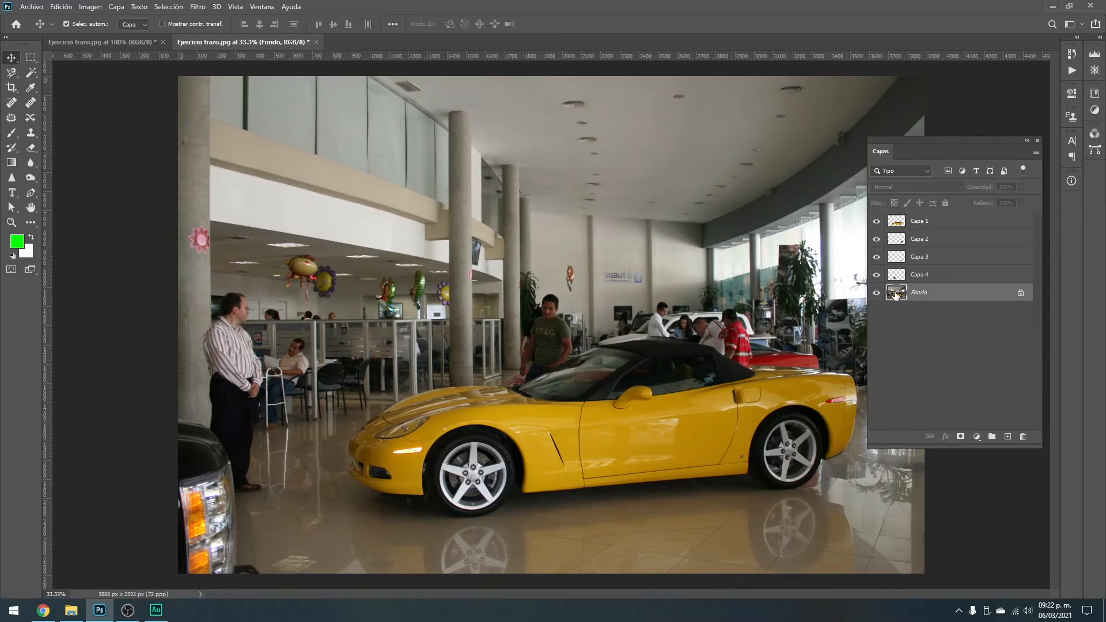
- Configure a Desenfoque de movimiento filter on the Fondo layer with an angle of 4° and a distance of 600 pixels
click(197, 8)
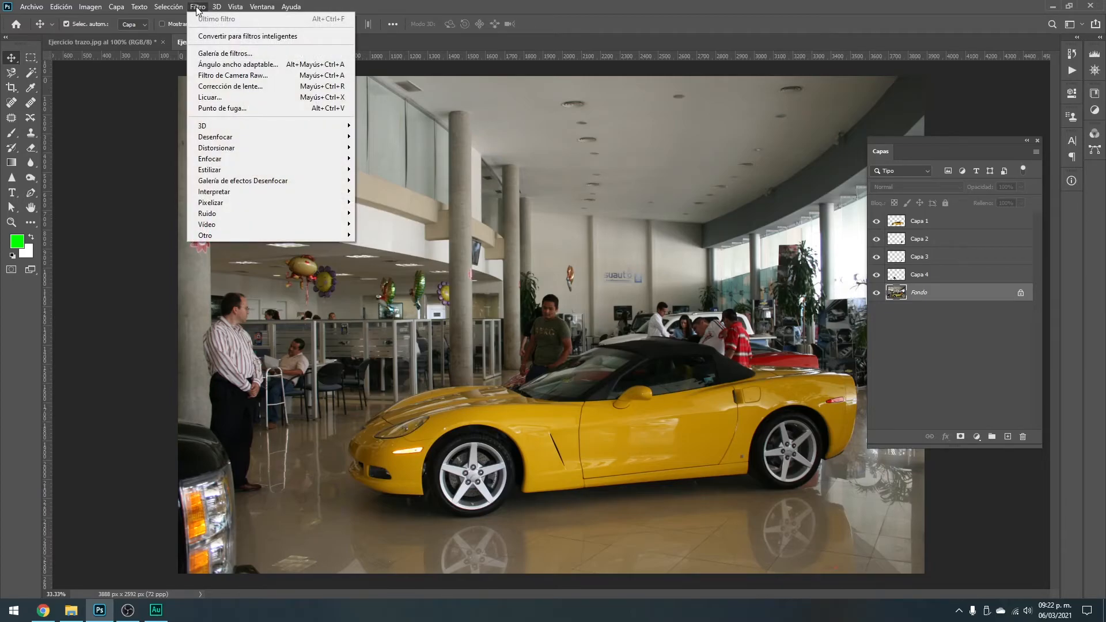
mouse_move(282, 151)
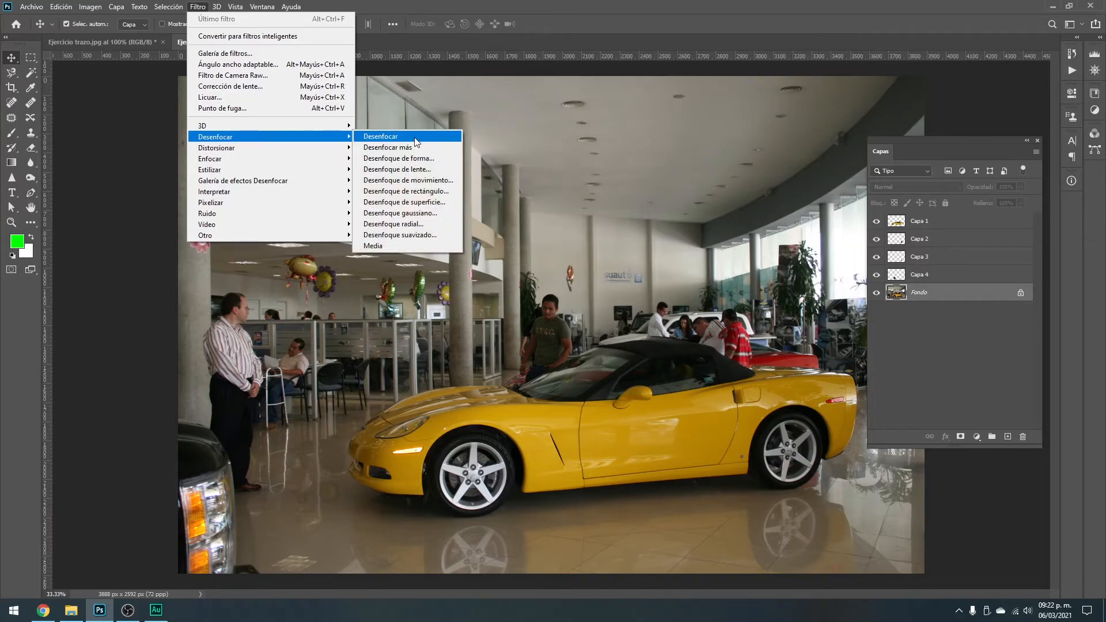
click(444, 184)
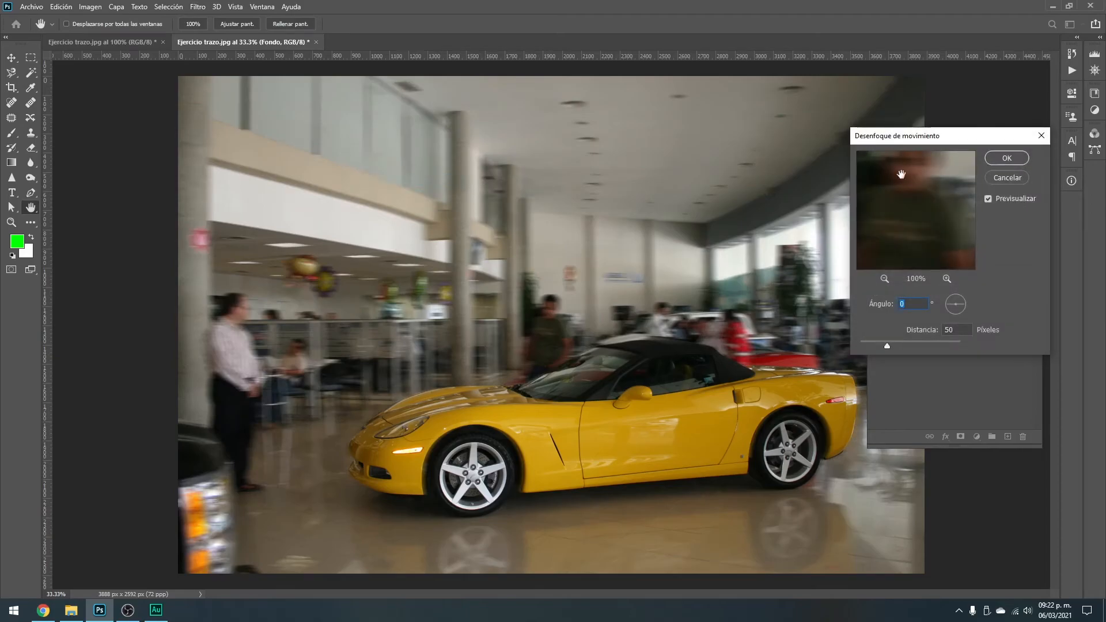
drag(931, 138, 313, 100)
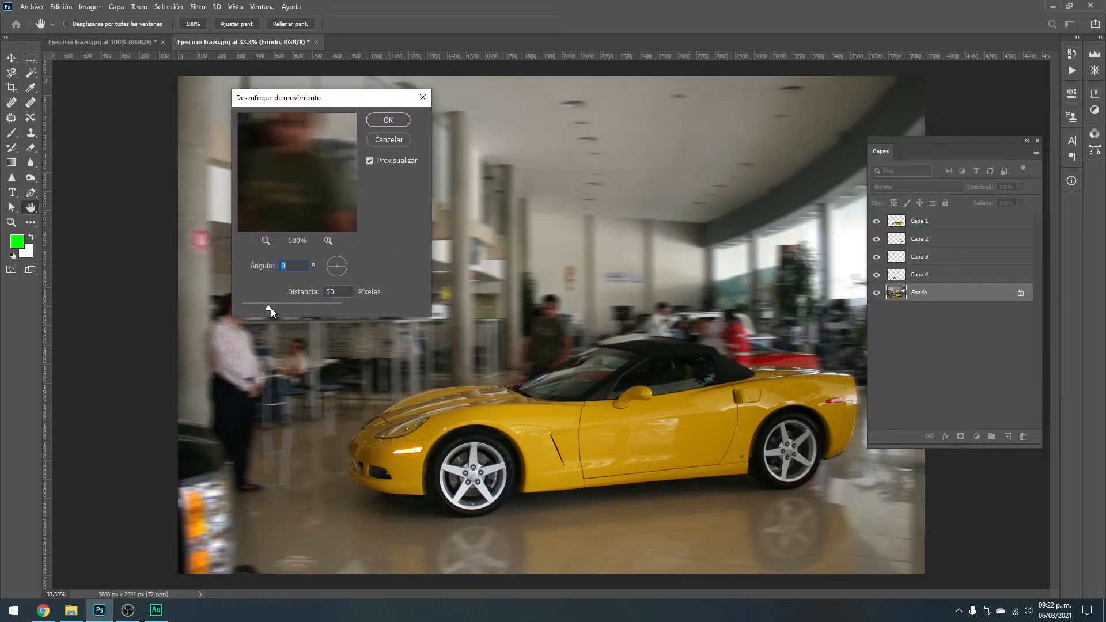
drag(272, 308, 315, 306)
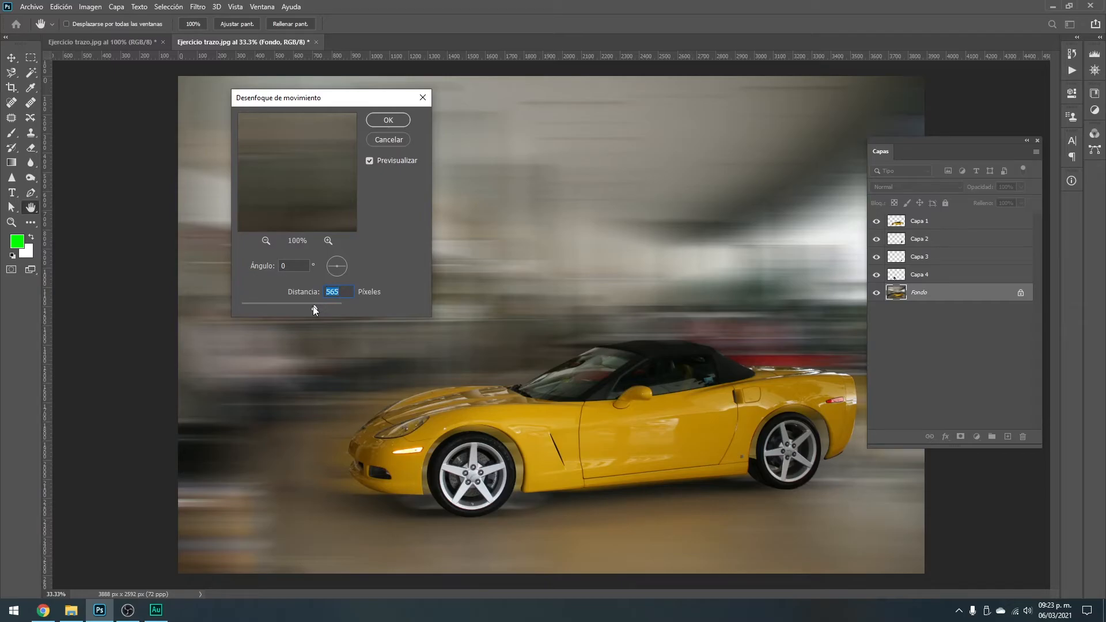
text(600)
drag(345, 265, 345, 266)
key(shift+Tab)
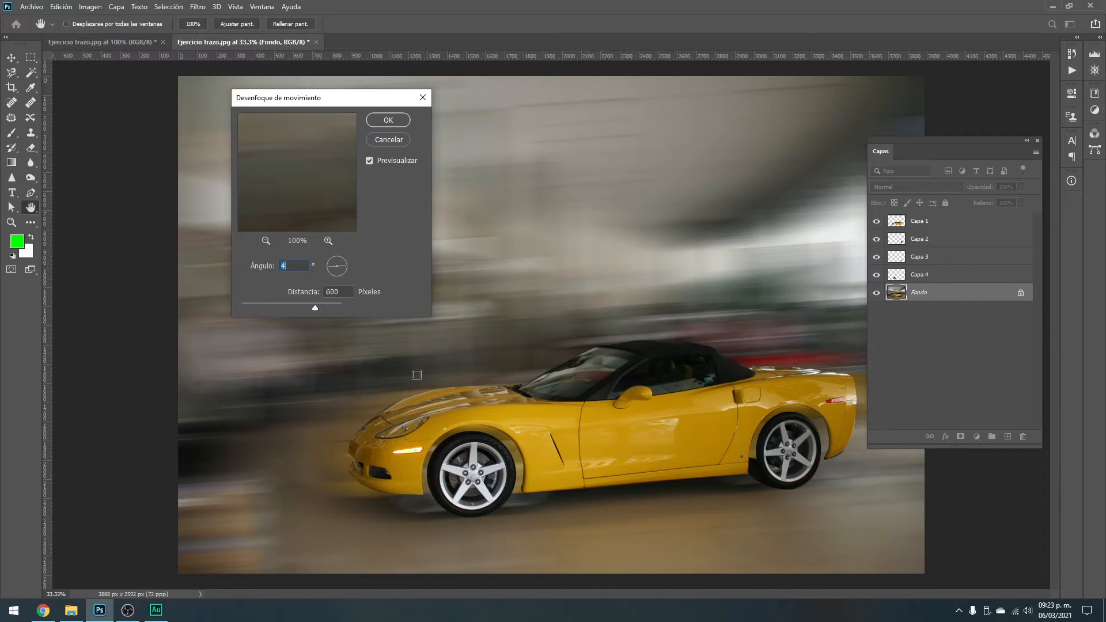
- Inspect the motion blur preview around the car's body and wheels, and apply the filter
key(ctrl+minus)
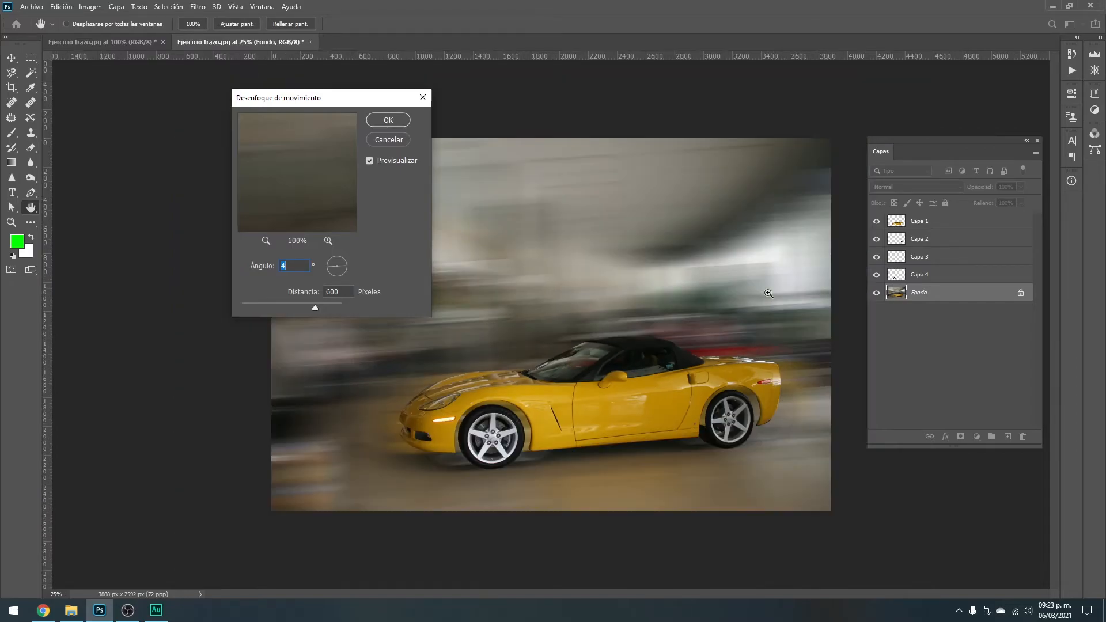
key(ctrl+plus)
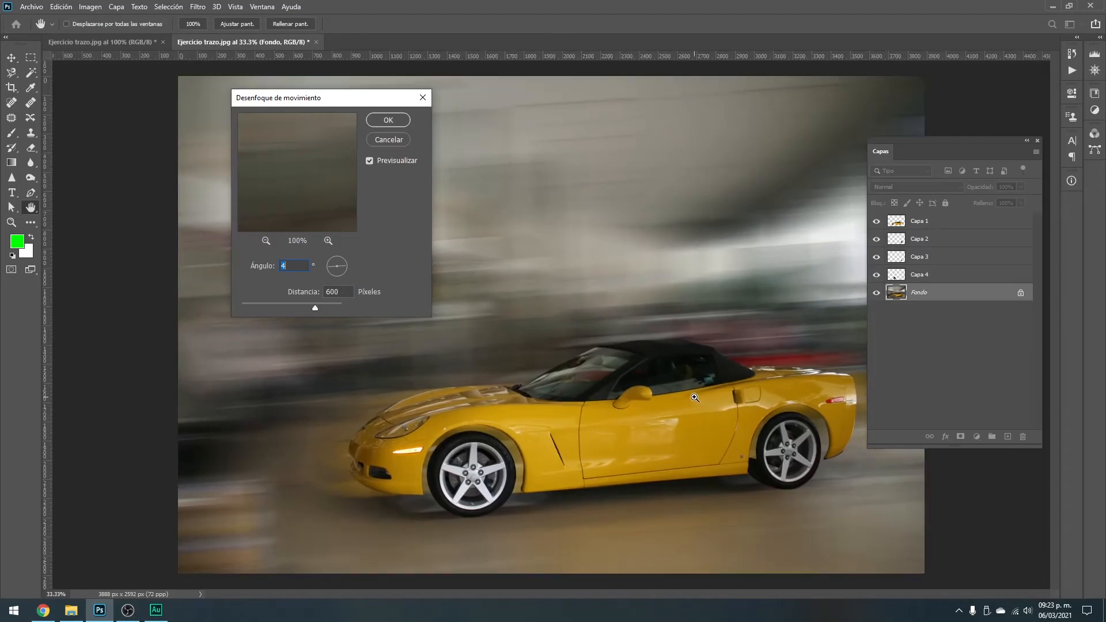
drag(677, 429, 684, 314)
drag(596, 359, 657, 369)
drag(538, 321, 309, 348)
drag(687, 347, 689, 295)
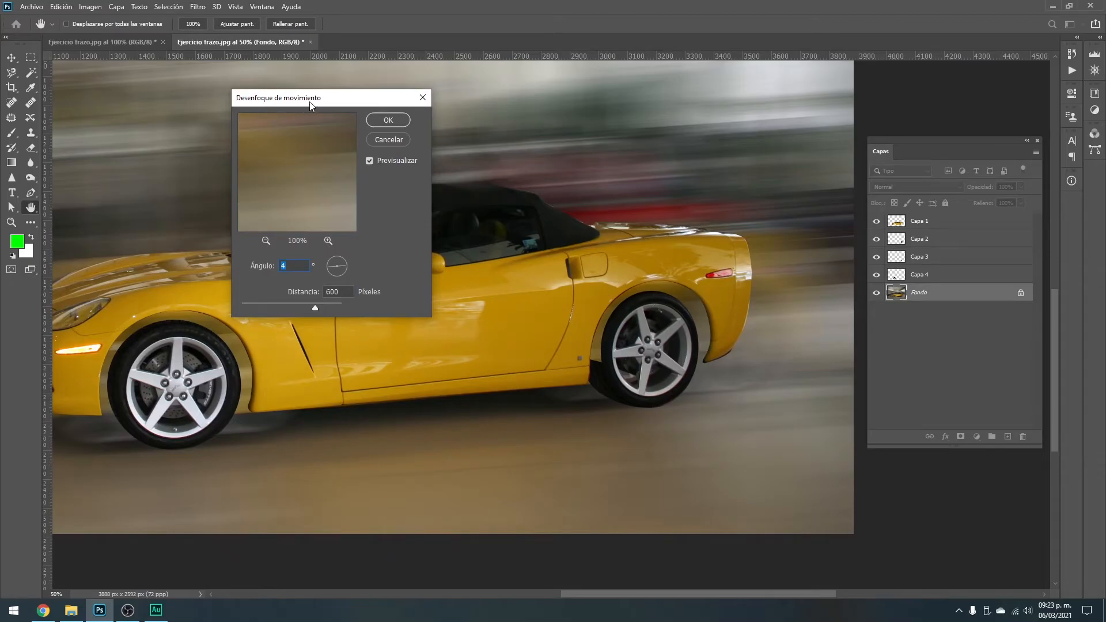
click(386, 120)
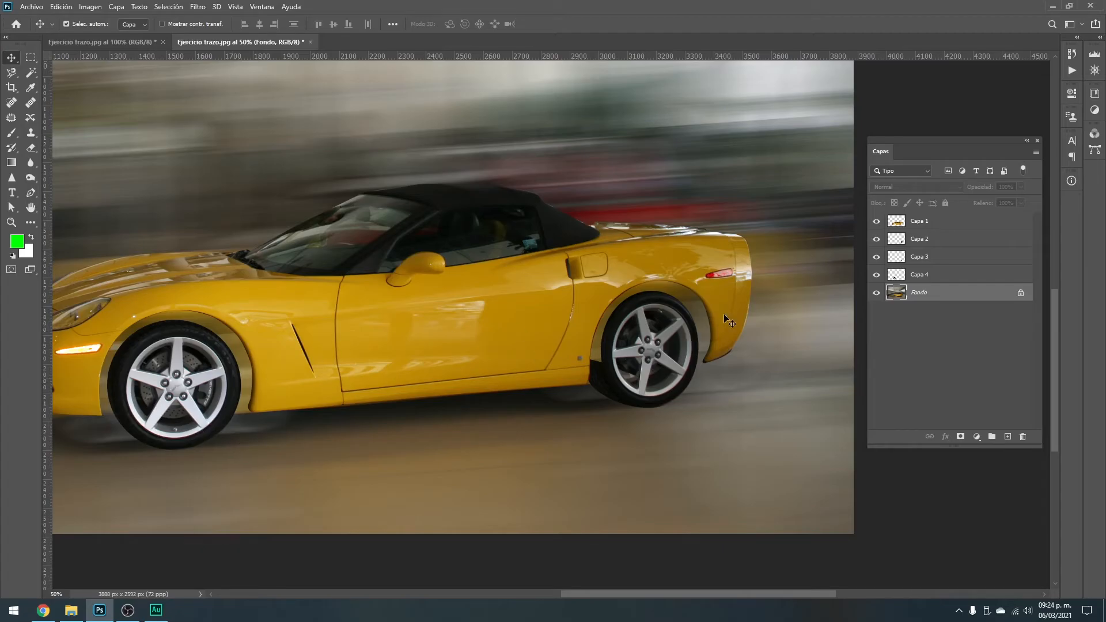
- Check which part of the car Capa 2 holds by hiding and showing it repeatedly
click(932, 239)
click(918, 276)
click(877, 239)
click(878, 239)
click(877, 239)
click(877, 239)
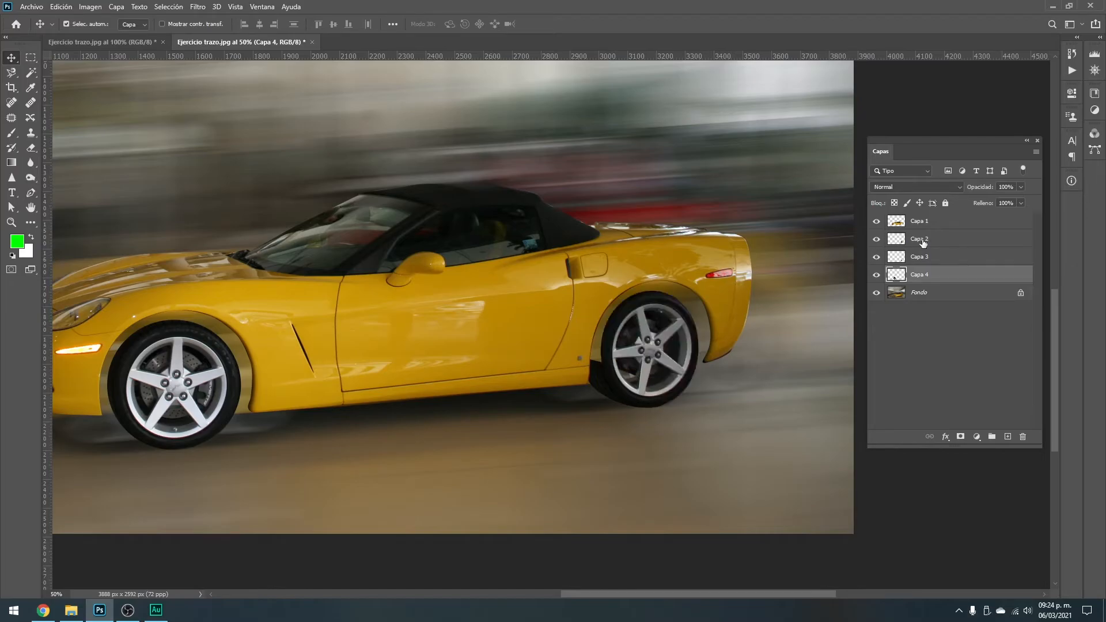
click(919, 240)
- Rename the Capa 1 layer as Carroceria and the Capa 2 layer as Llanta 1
double_click(920, 221)
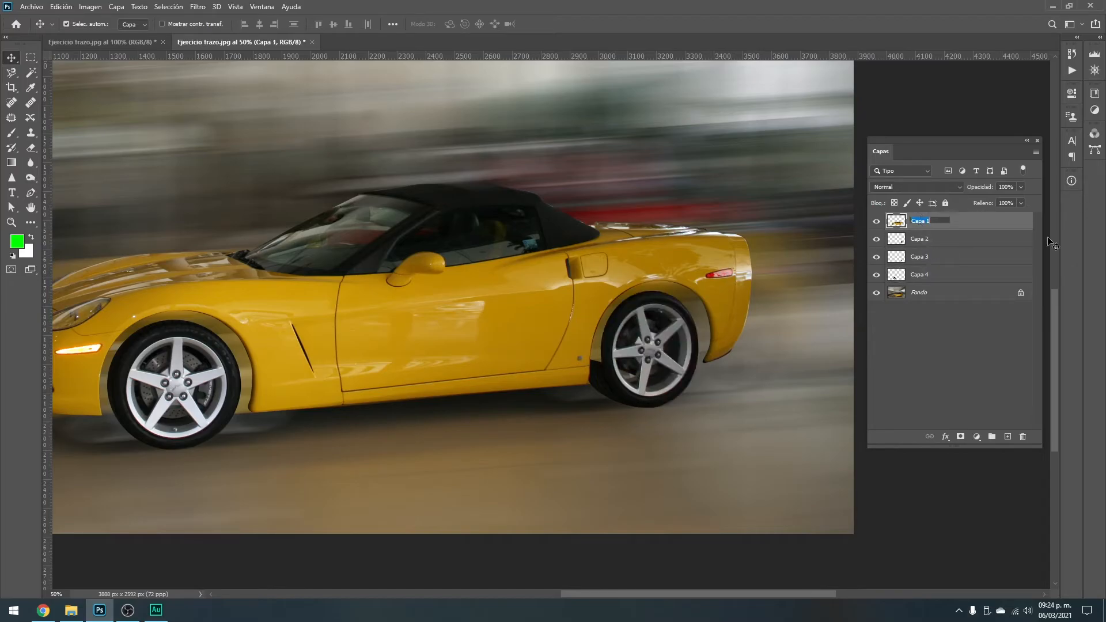
text(Carroceria)
key(Tab)
text(L)
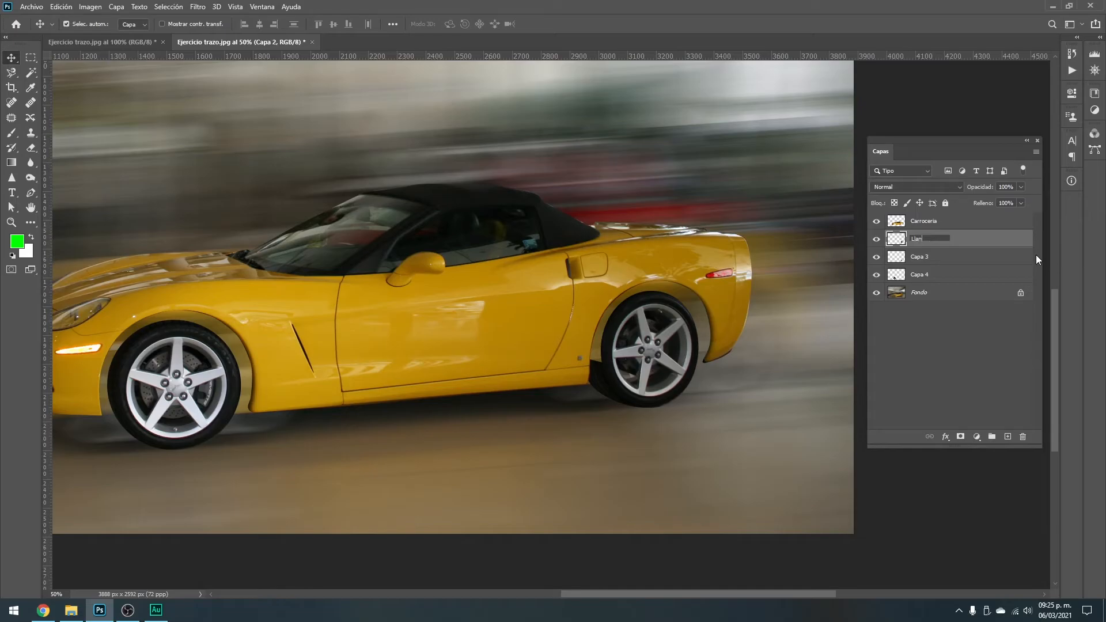
key(Return)
- Rename Capa 3 as Llanta 1a and Capa 4 as Llanta 2, and make Llanta 1 the active layer
double_click(925, 257)
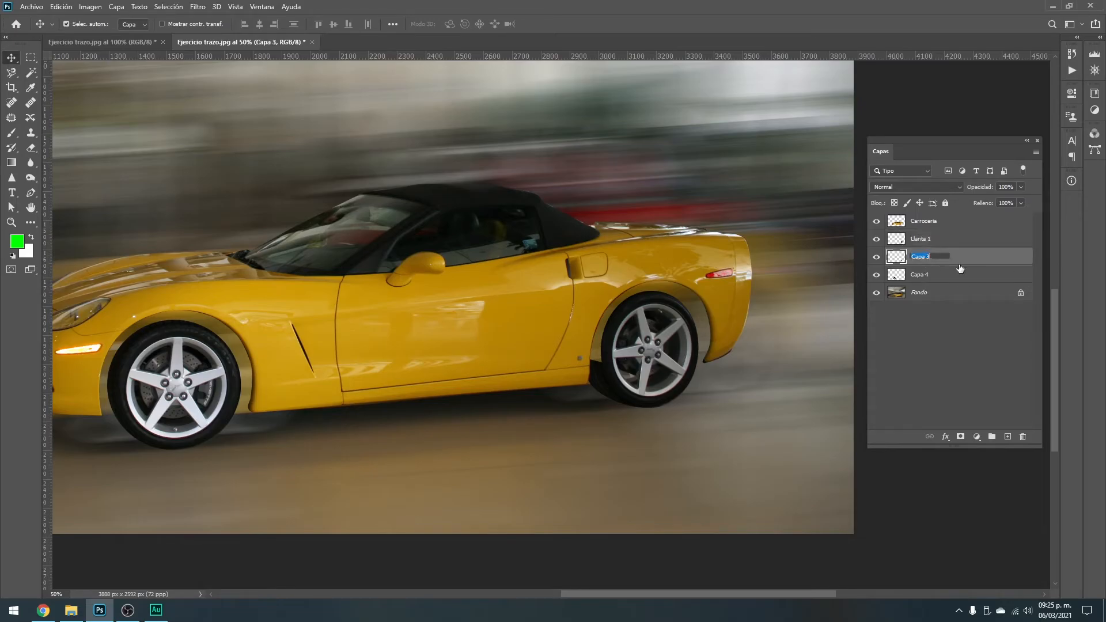
key(Return)
key(a)
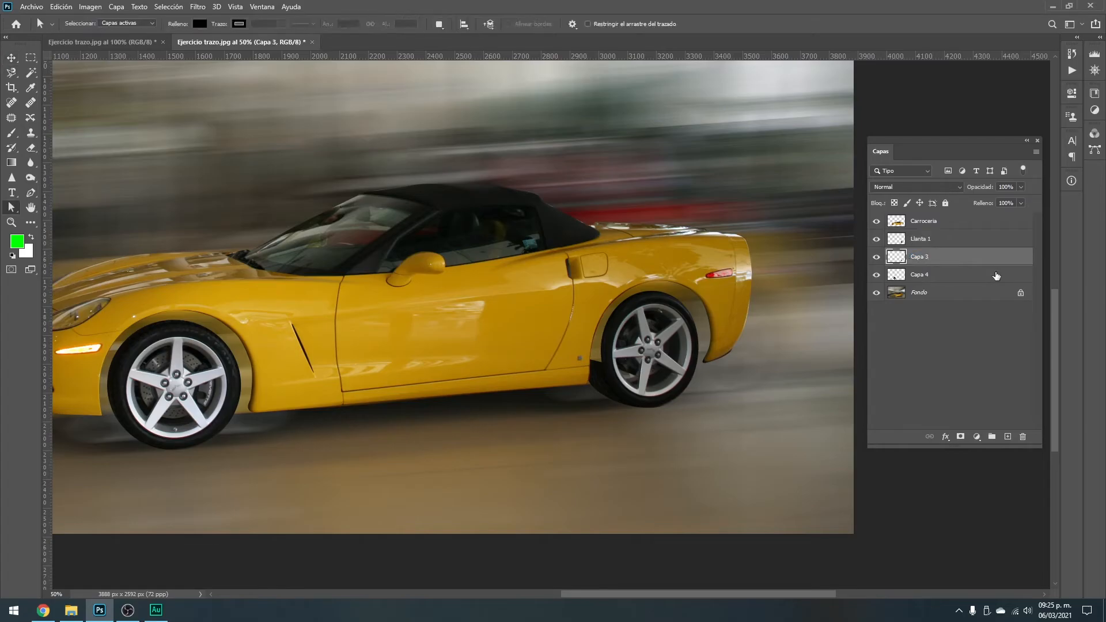
double_click(922, 257)
text(Llanta)
key(Return)
double_click(922, 275)
text(Ll)
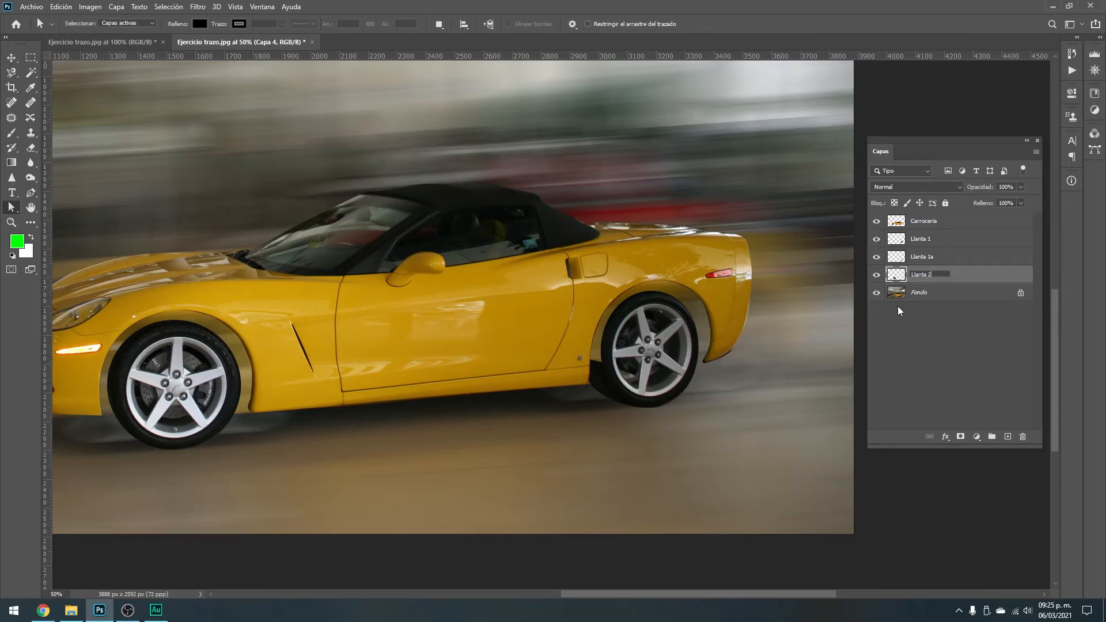
click(955, 335)
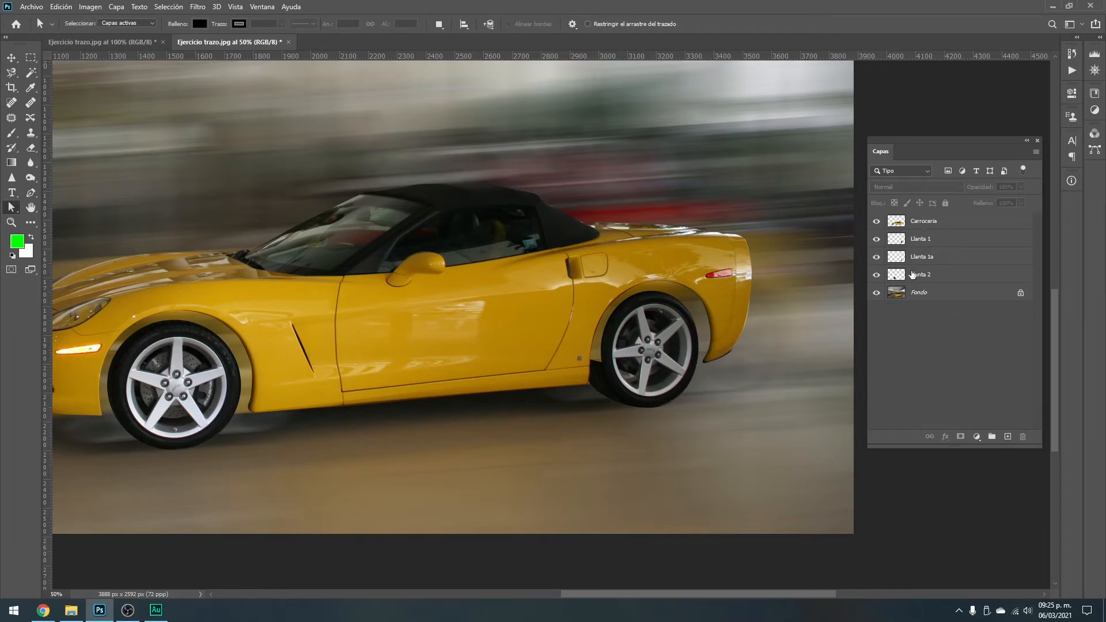
click(924, 241)
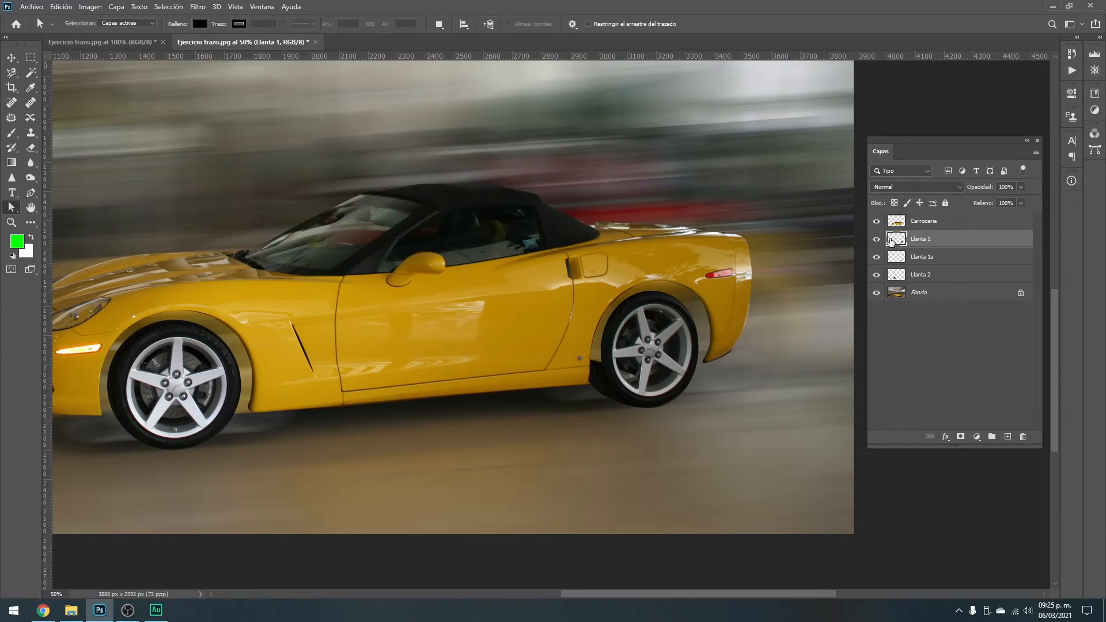
drag(721, 365, 613, 319)
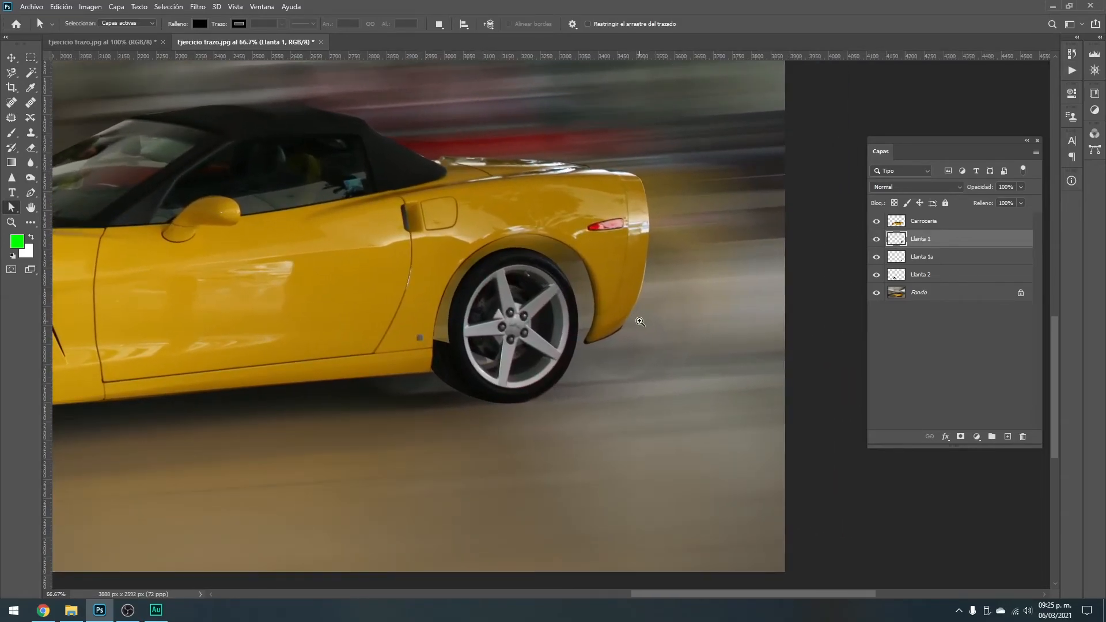
click(614, 320)
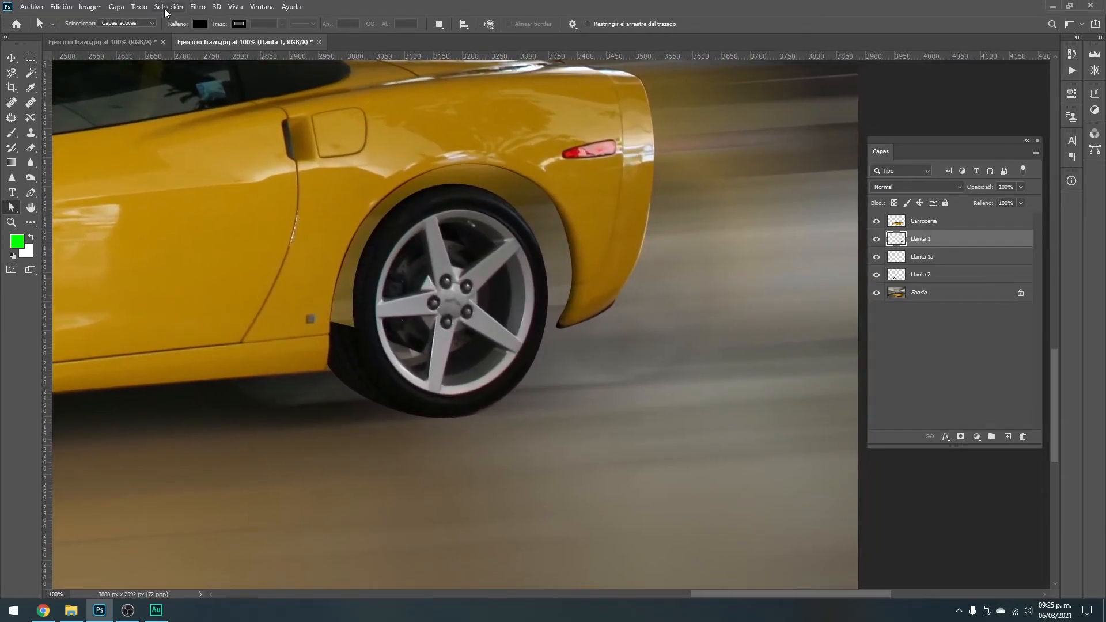
click(196, 6)
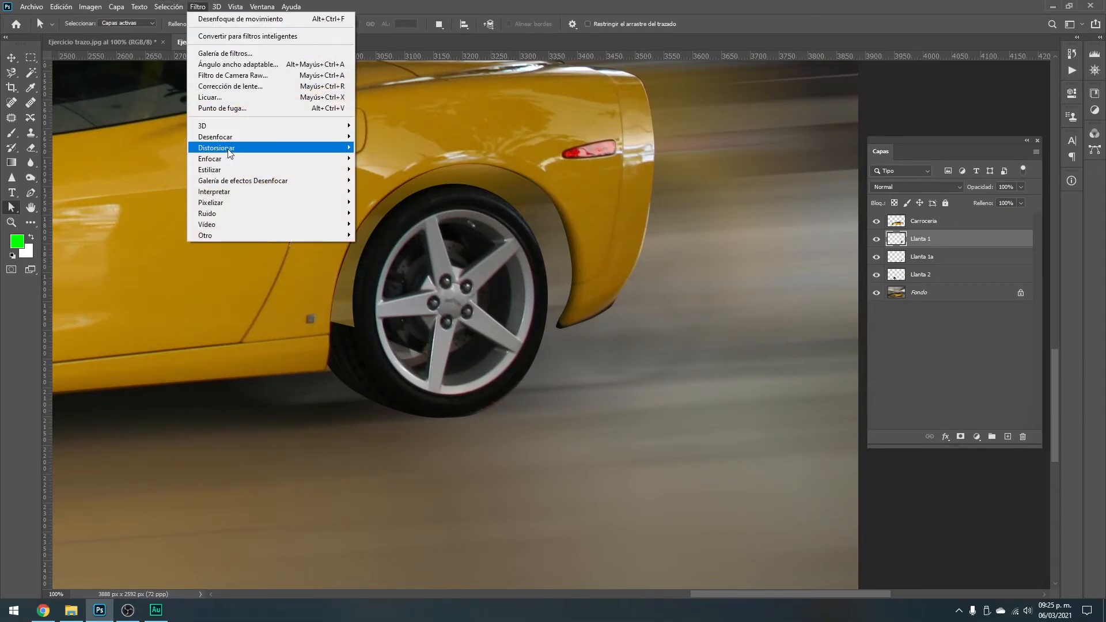
mouse_move(328, 138)
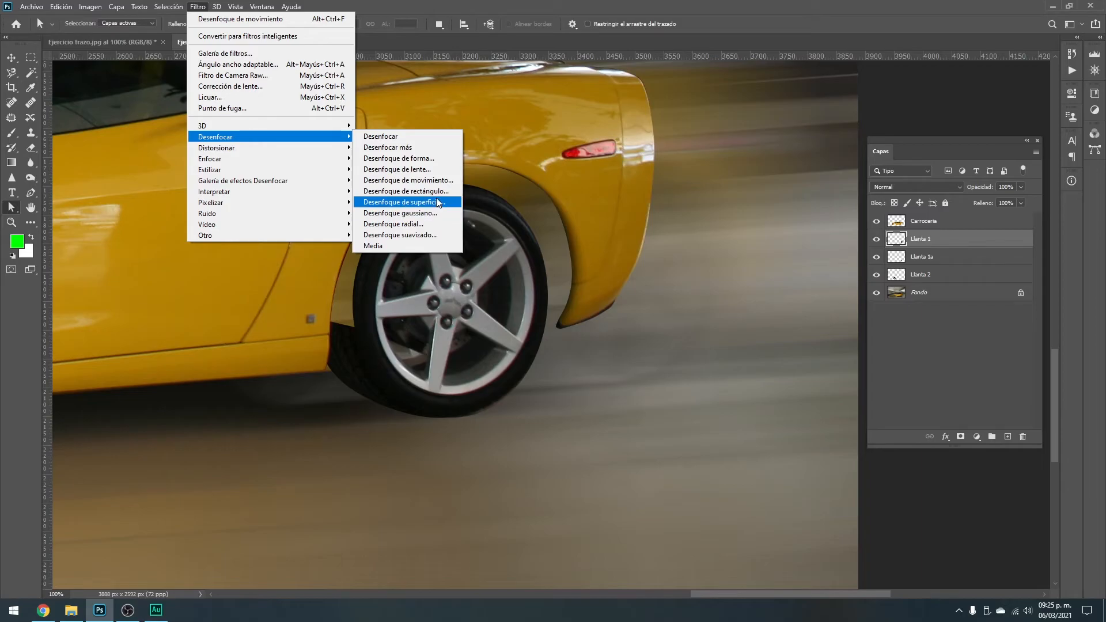
click(426, 223)
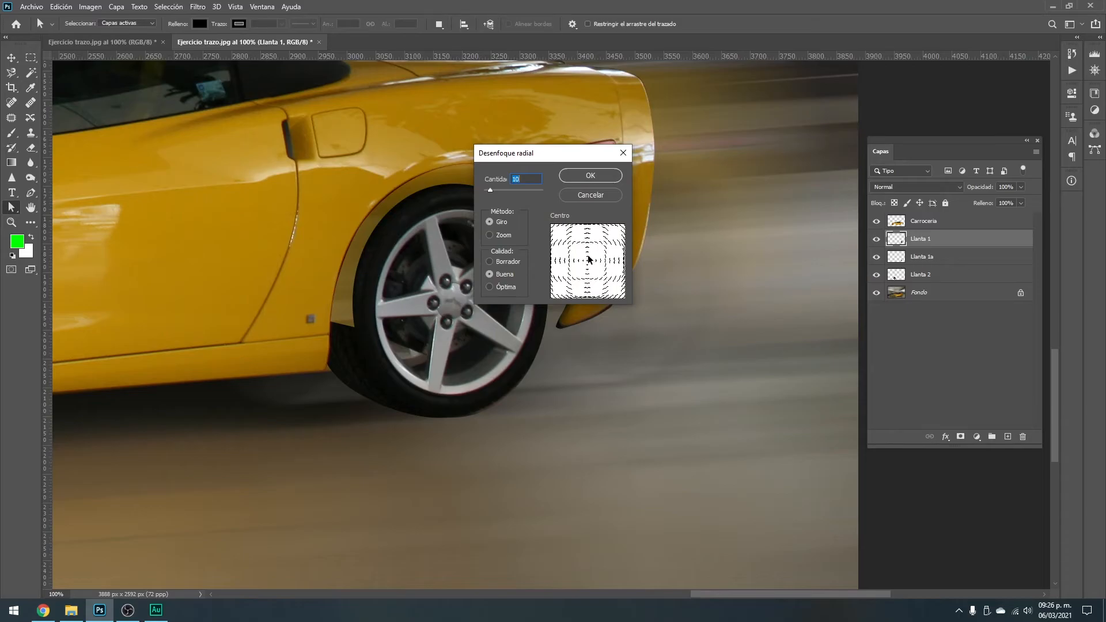
drag(536, 159, 636, 135)
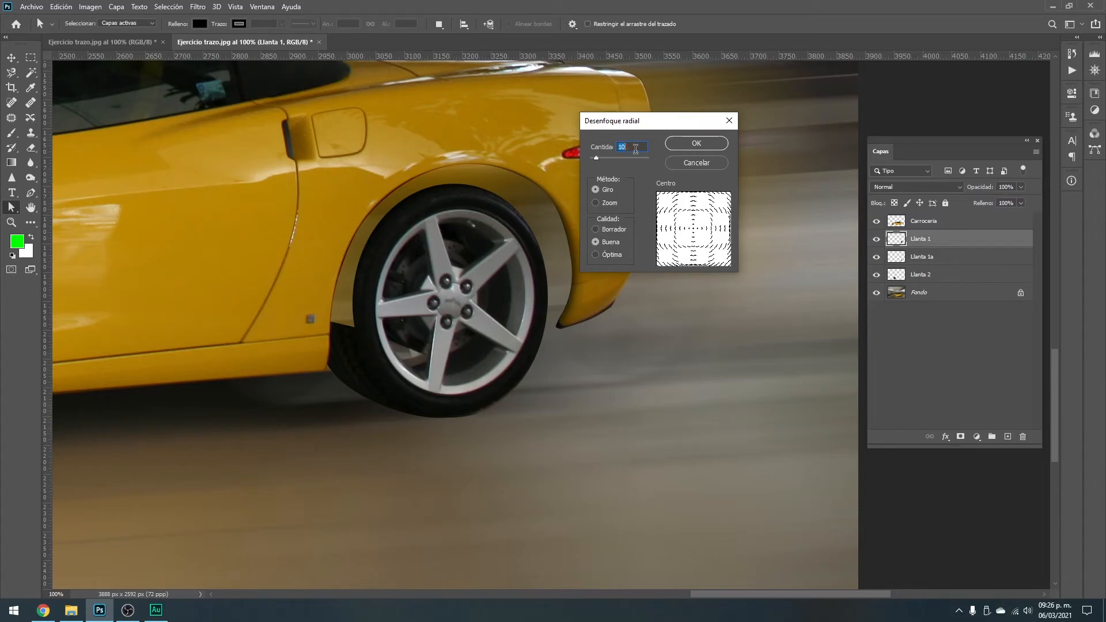
text(50)
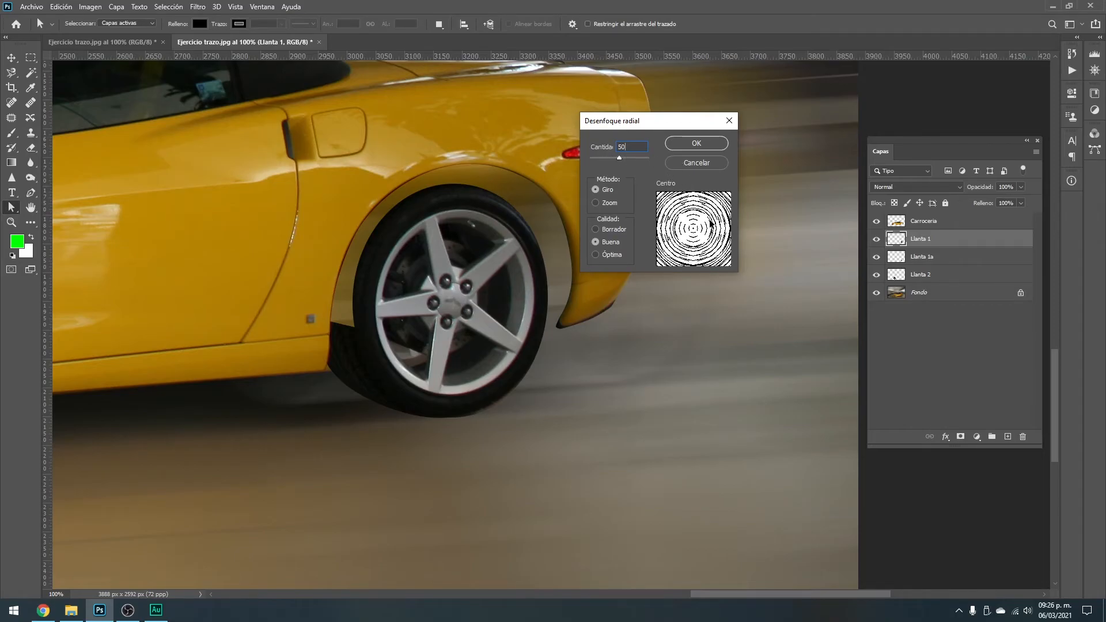
key(alt)
click(697, 163)
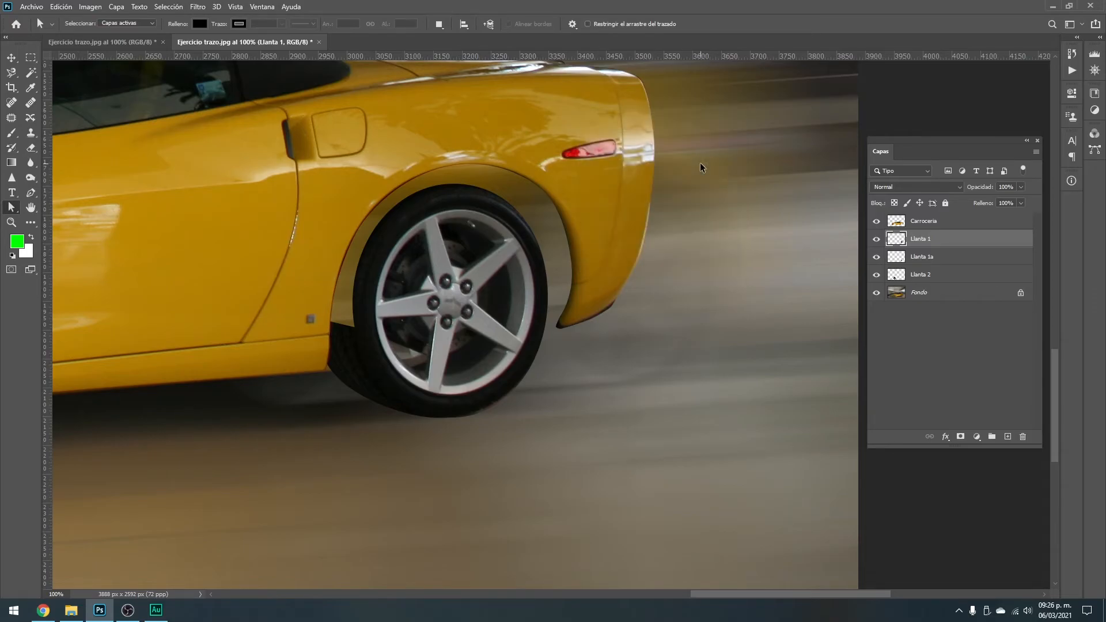
- Inspect the rear wheel up close and load the Llanta 1 layer's outline as a selection
key(ctrl+minus)
key(ctrl+minus)
key(ctrl+minus)
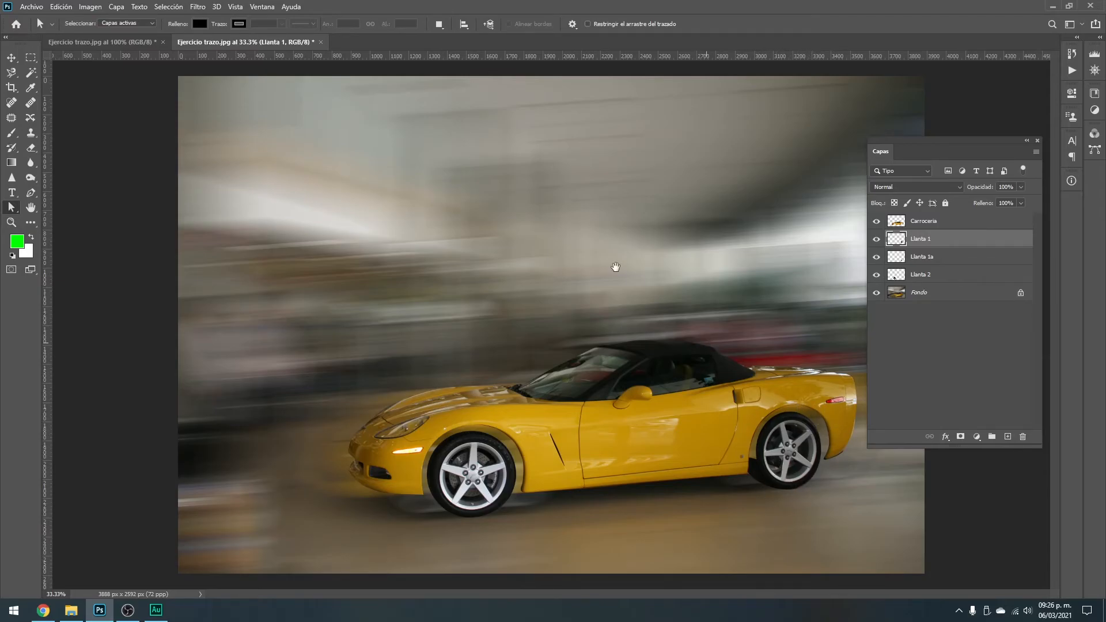
ctrl+click(828, 475)
ctrl+click(821, 464)
ctrl+click(721, 380)
drag(761, 385, 545, 346)
ctrl+click(667, 367)
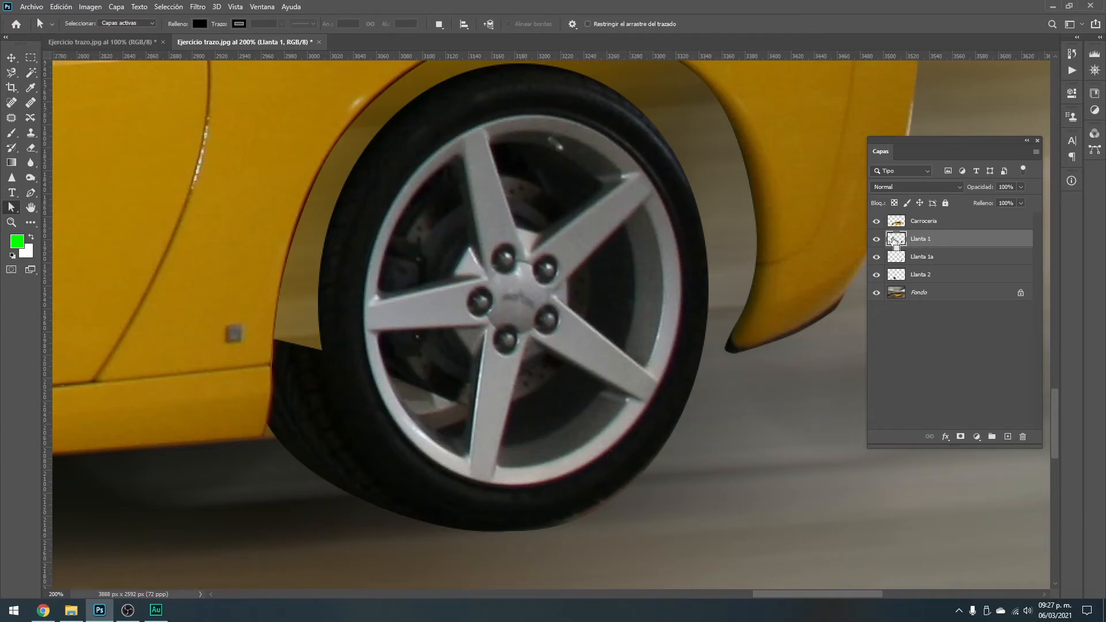
ctrl+click(900, 240)
key(ctrl+minus)
key(ctrl+minus)
key(ctrl+minus)
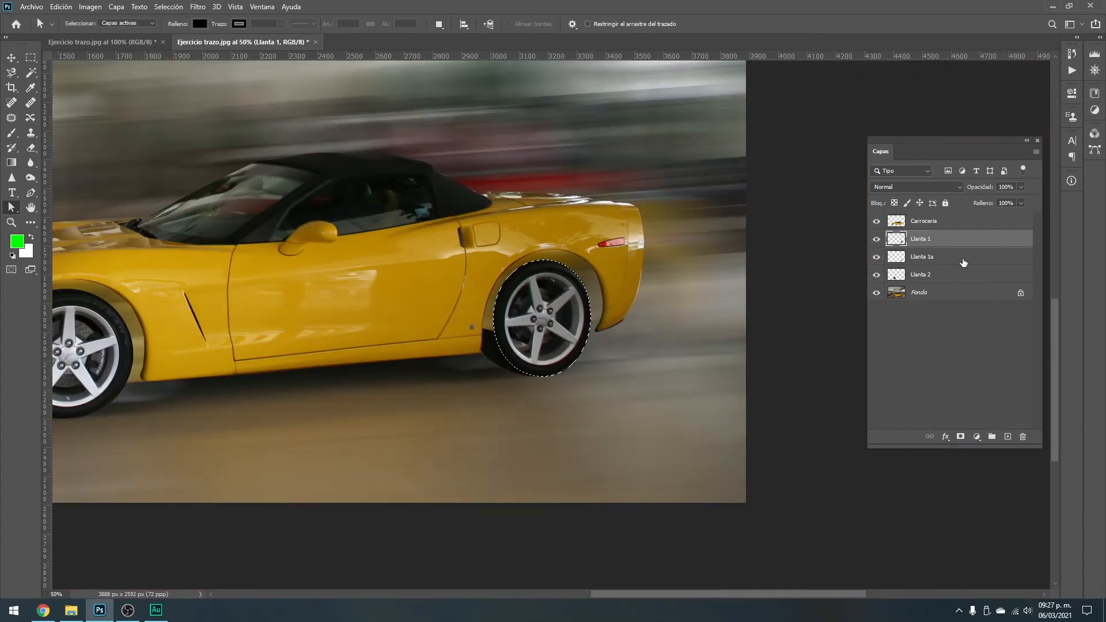
- Apply a Desenfoque radial to the selected rear wheel with an amount of 40, the Giro method and Buena quality
drag(668, 250, 827, 257)
drag(650, 214, 642, 230)
scroll(711, 359, up, 1)
drag(717, 365, 664, 356)
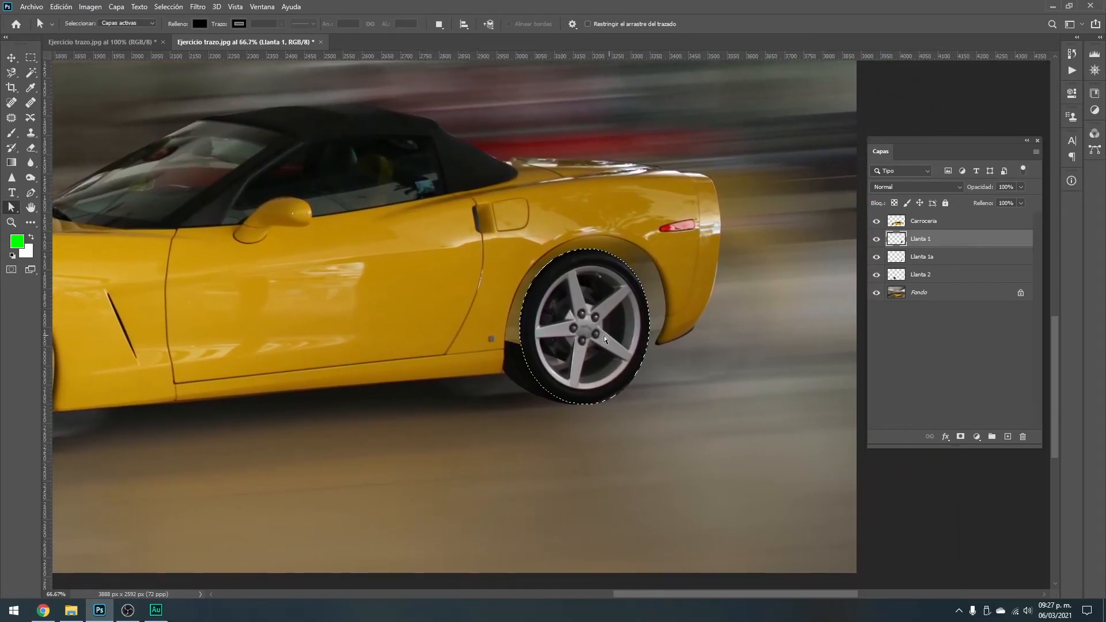
click(198, 7)
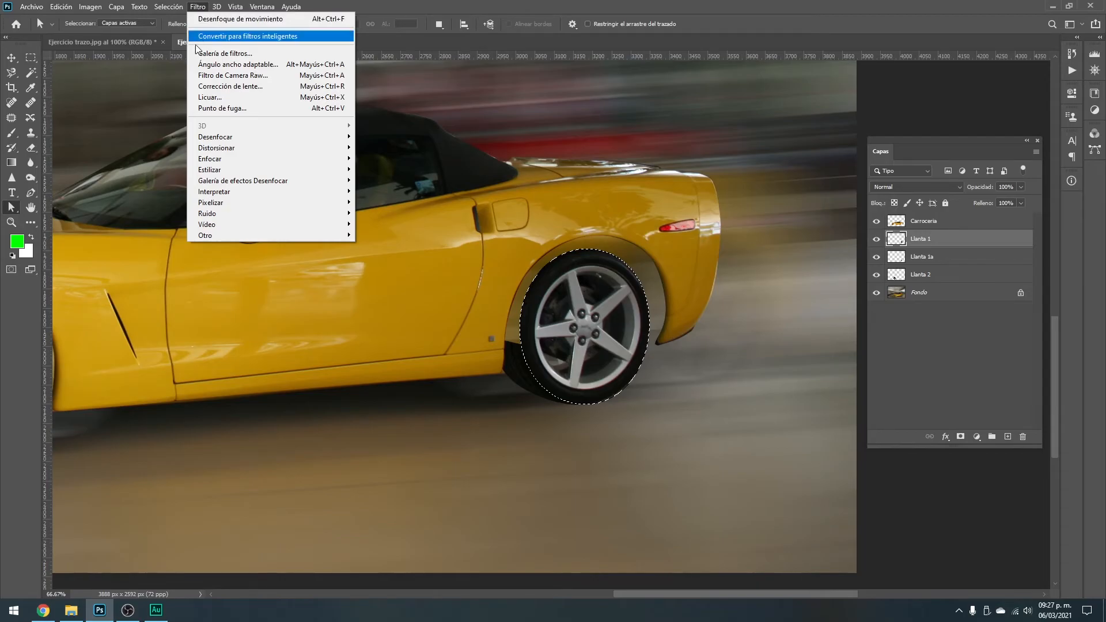
mouse_move(217, 140)
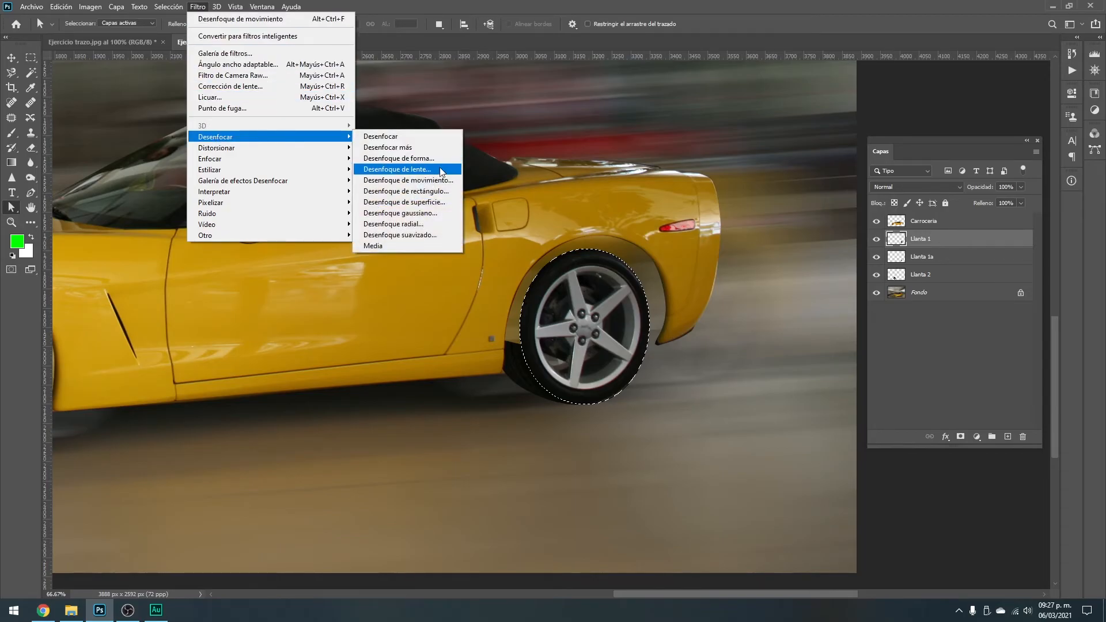
click(427, 223)
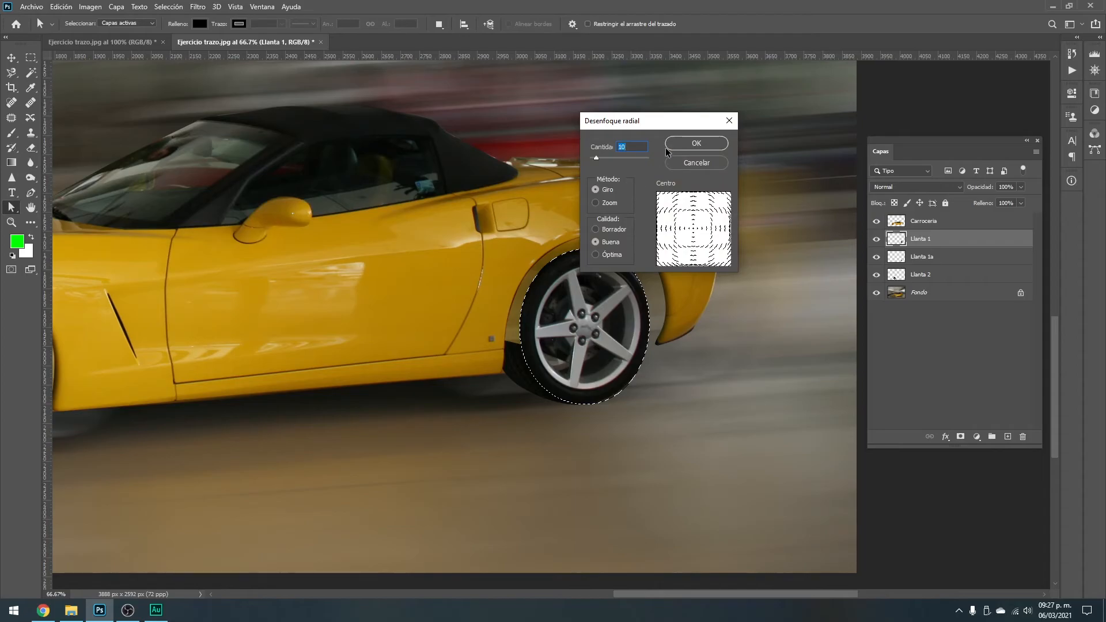
drag(679, 125, 695, 116)
drag(618, 147, 628, 147)
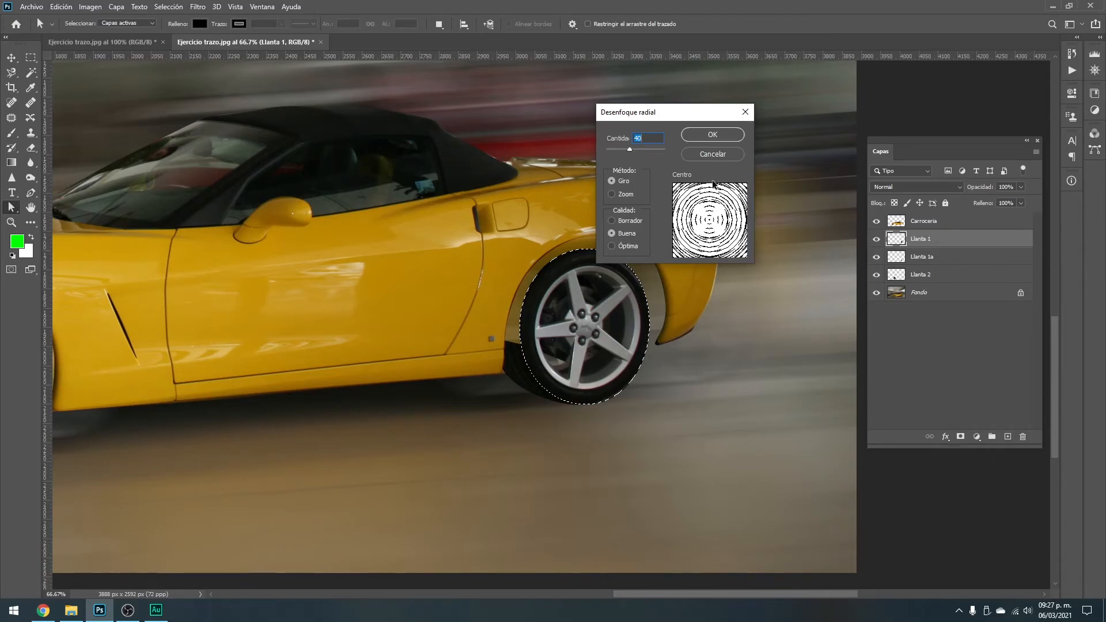
click(719, 134)
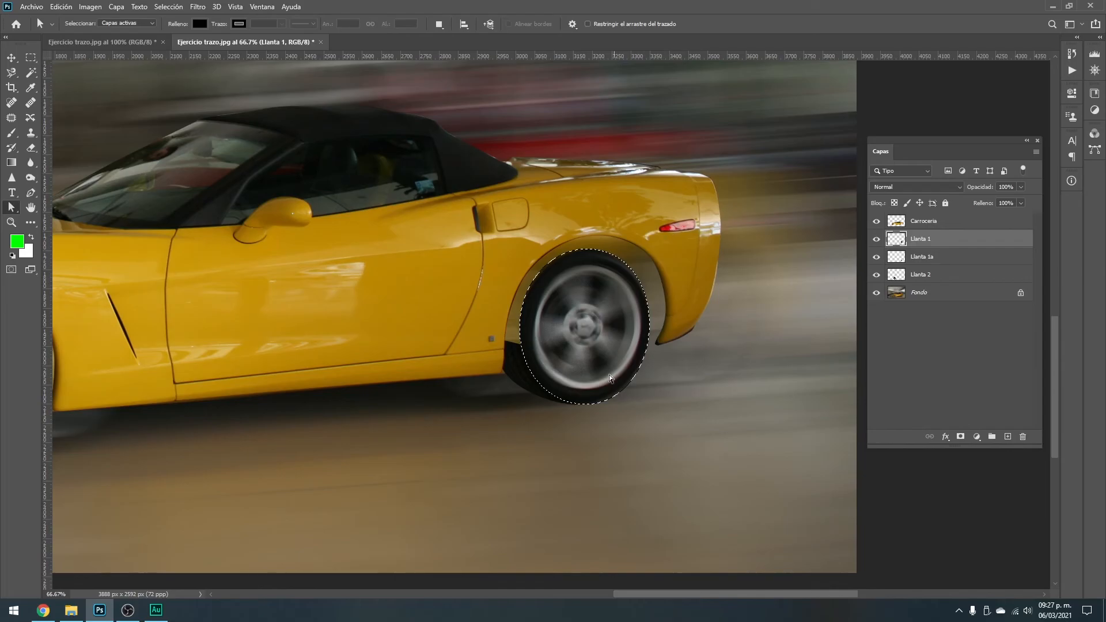
- Make Llanta 2 the active layer and load the front wheel's outline as a selection
drag(641, 281, 686, 245)
drag(559, 299, 670, 232)
drag(475, 254, 572, 230)
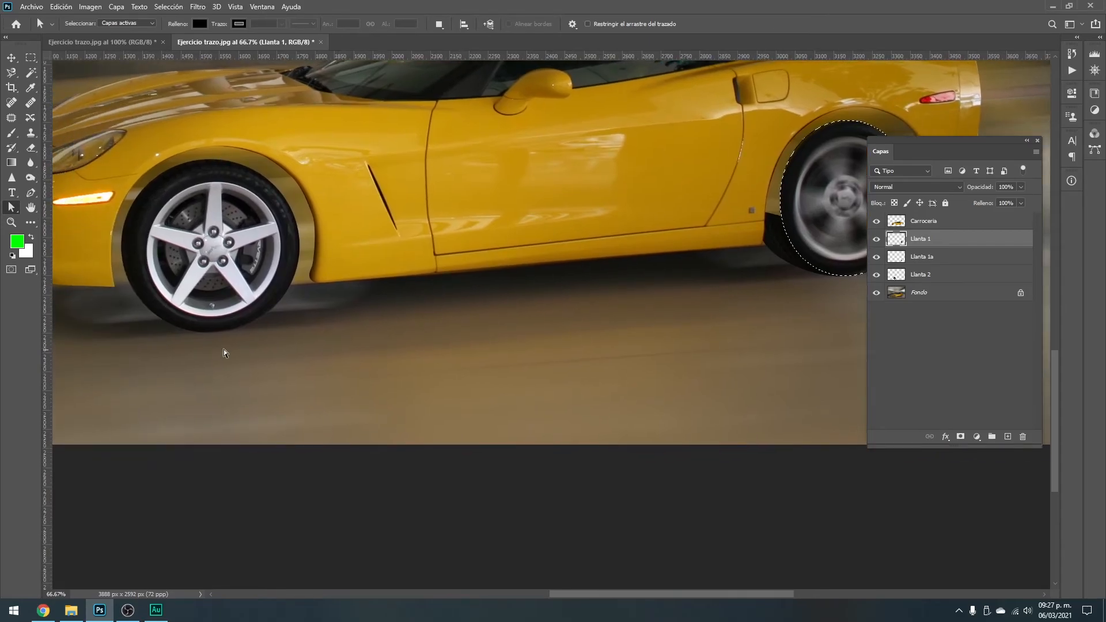
drag(809, 251, 760, 262)
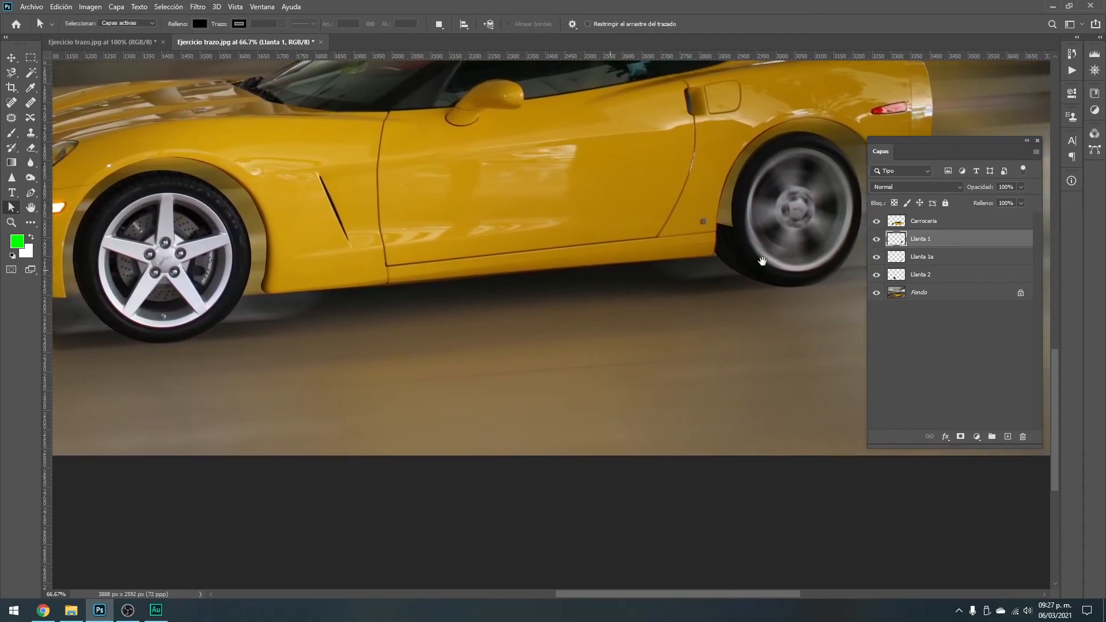
click(915, 348)
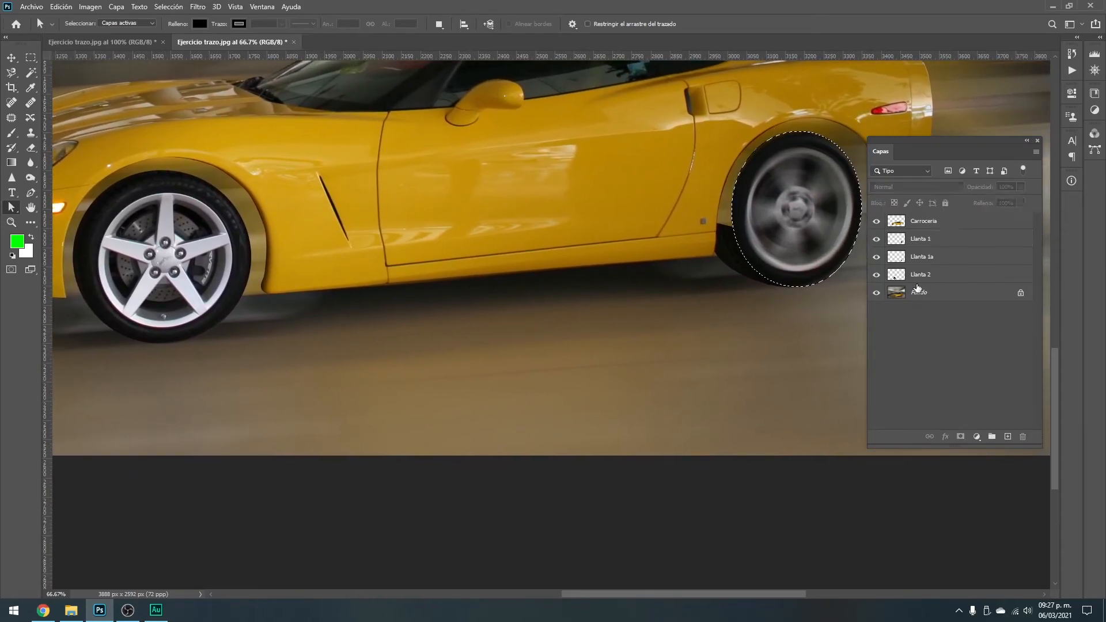
click(901, 279)
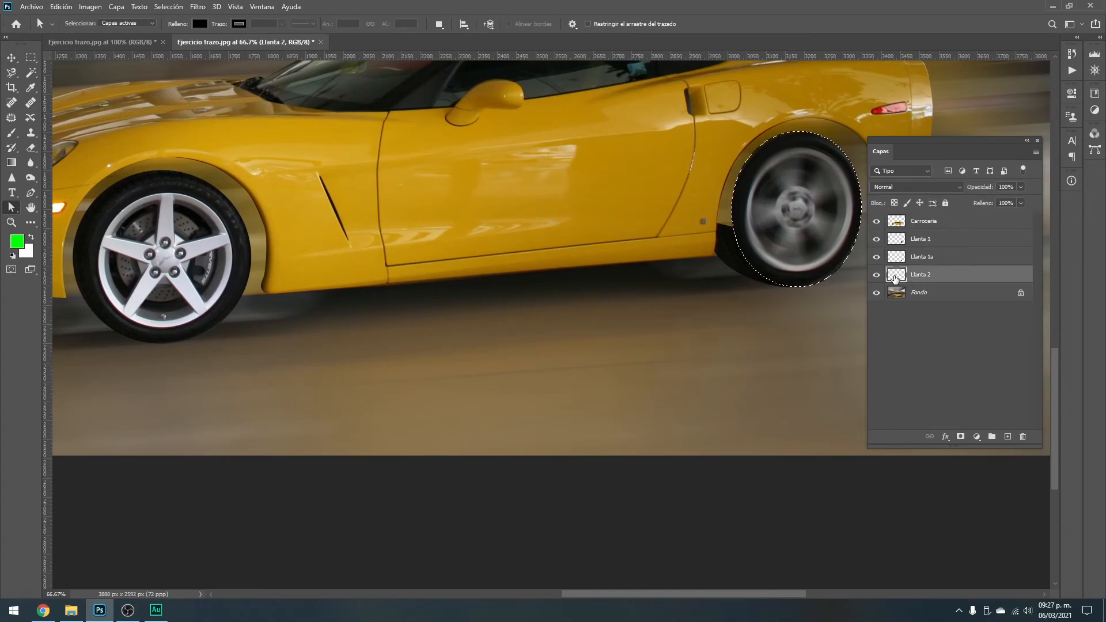
ctrl+click(901, 279)
drag(558, 268, 688, 276)
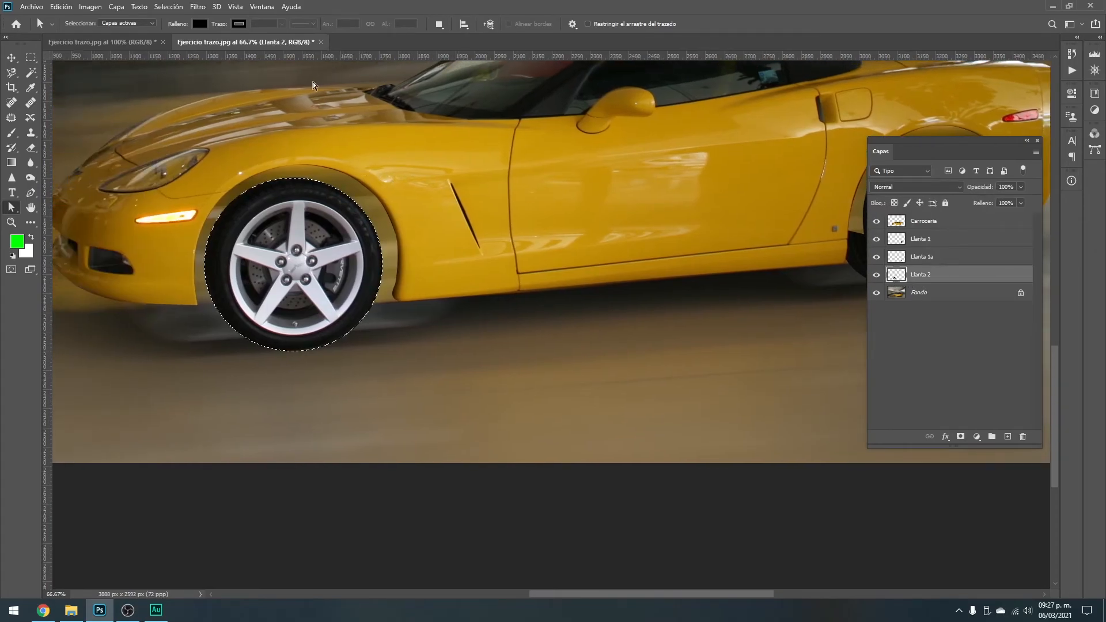
- Apply a Desenfoque radial to the front wheel with an amount of 40, Giro method and Buena quality, and clear the selection
click(198, 7)
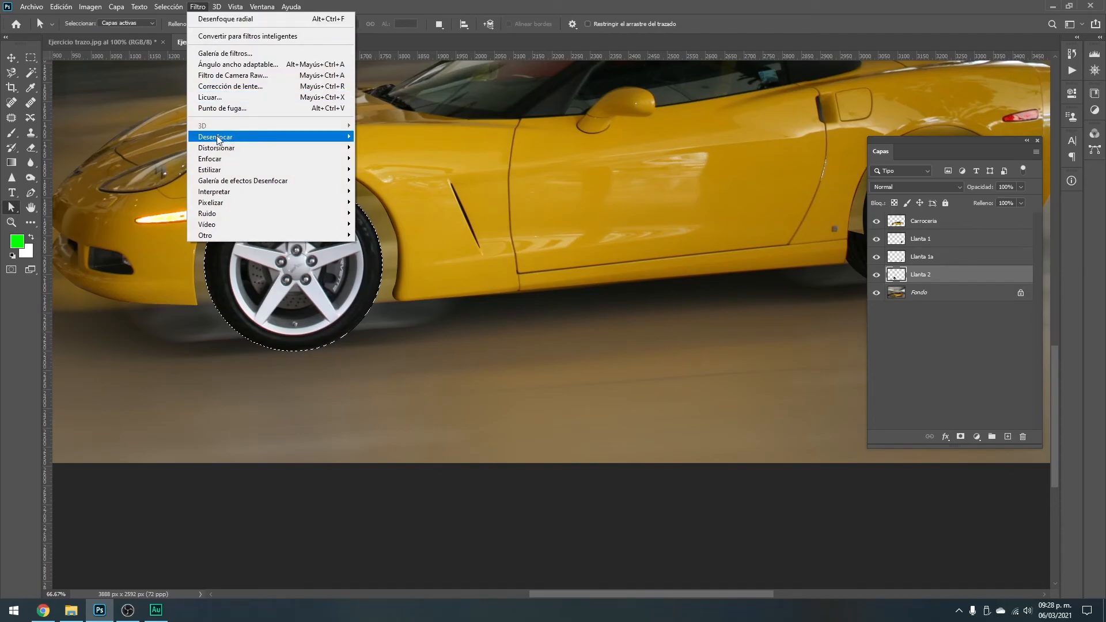
mouse_move(218, 137)
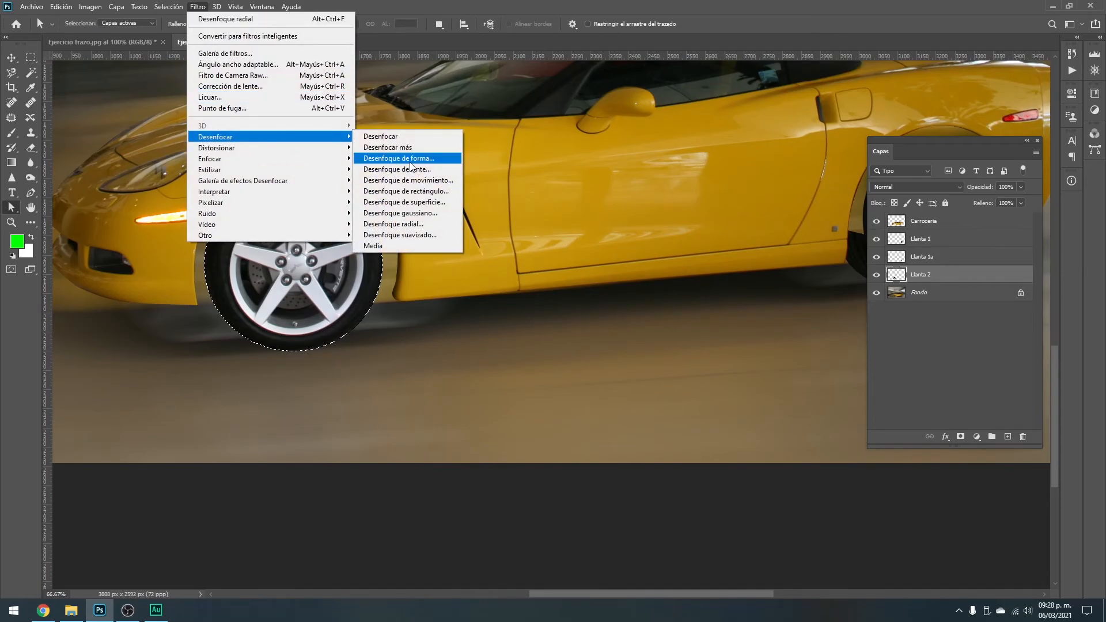
click(434, 223)
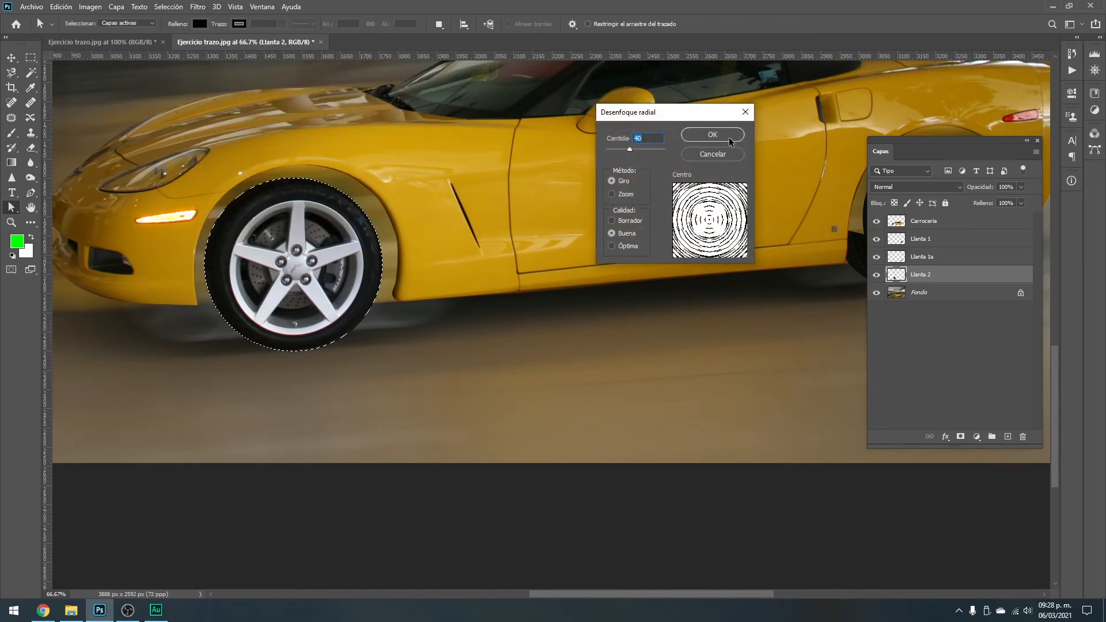
click(729, 140)
key(ctrl+d)
- Examine the blurred wheels and the gaps in both wheel arches, first on the whole image without panels and at closer range
drag(647, 172, 542, 163)
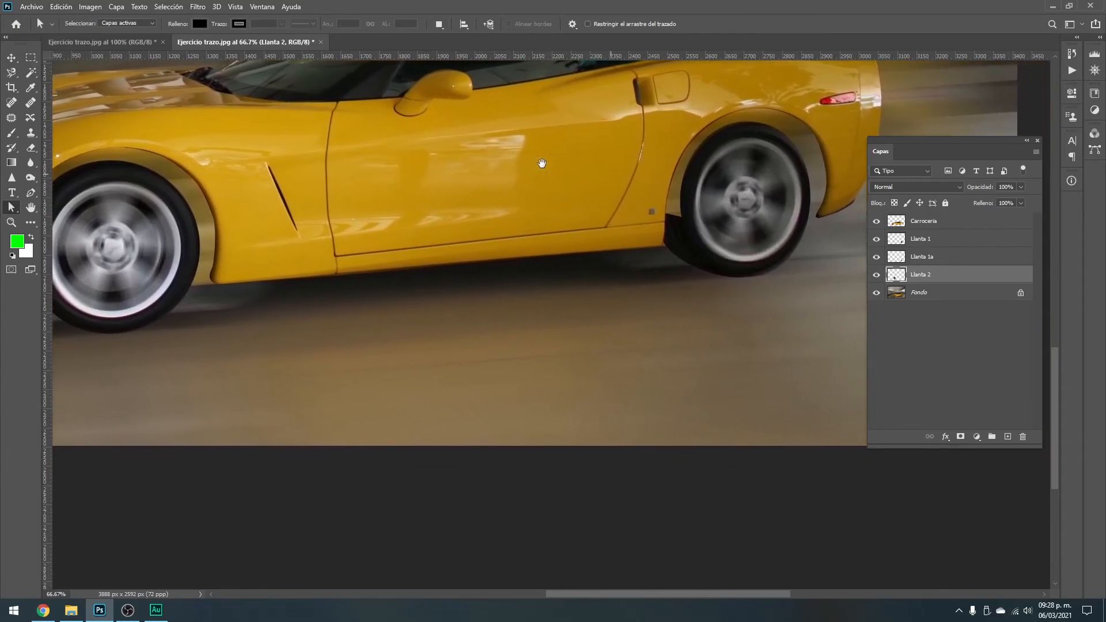
key(ctrl+minus)
key(ctrl+minus)
key(Tab)
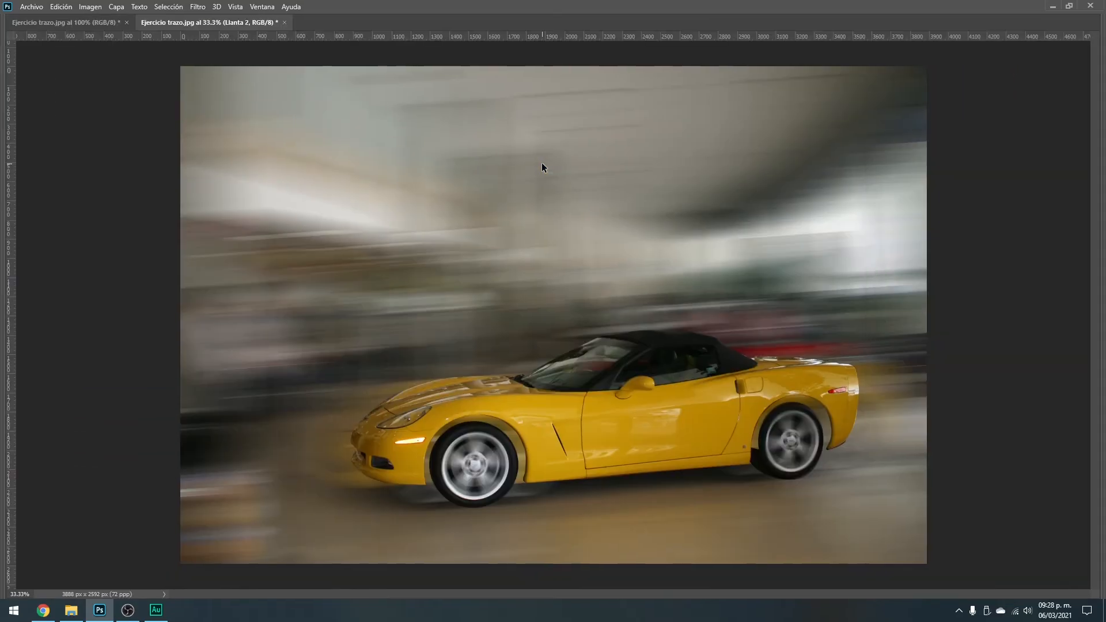
key(ctrl+plus)
drag(836, 424, 720, 329)
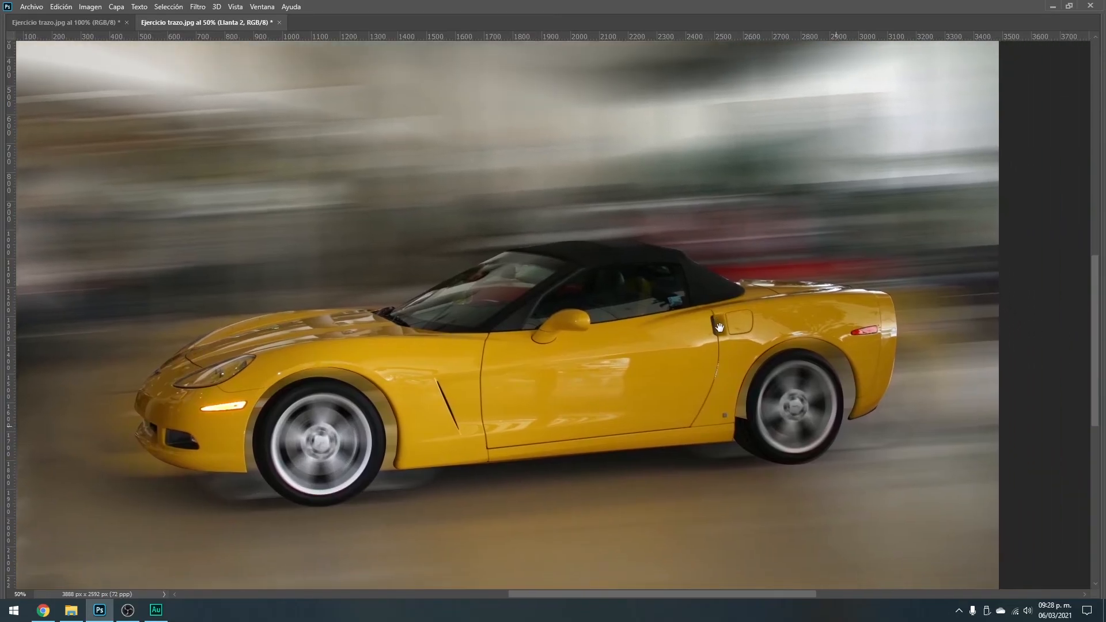
key(ctrl+plus)
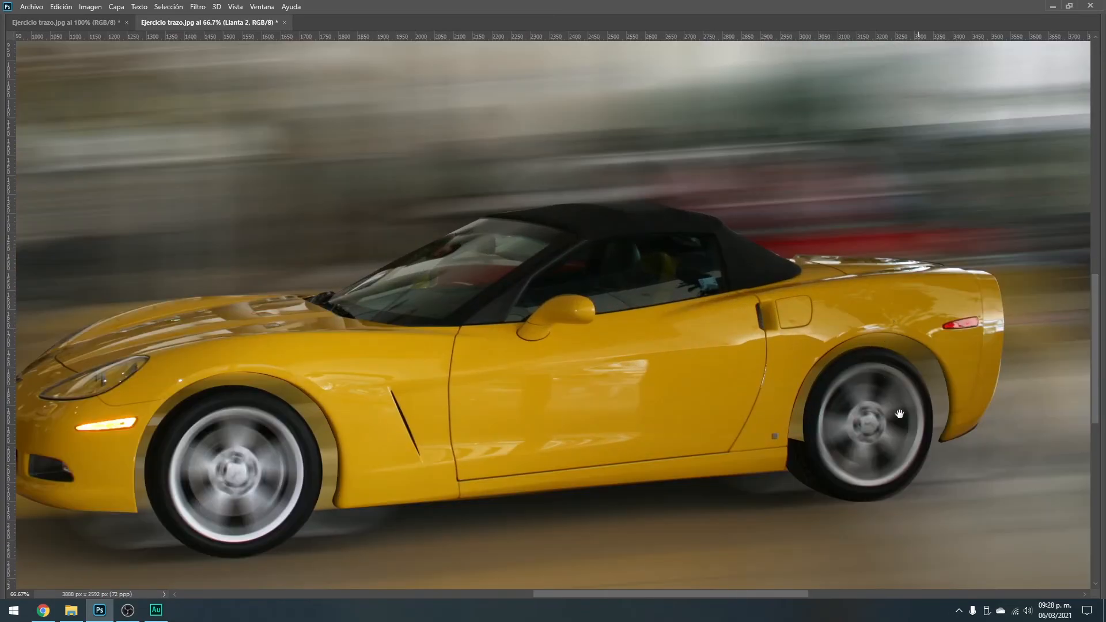
drag(915, 402, 889, 352)
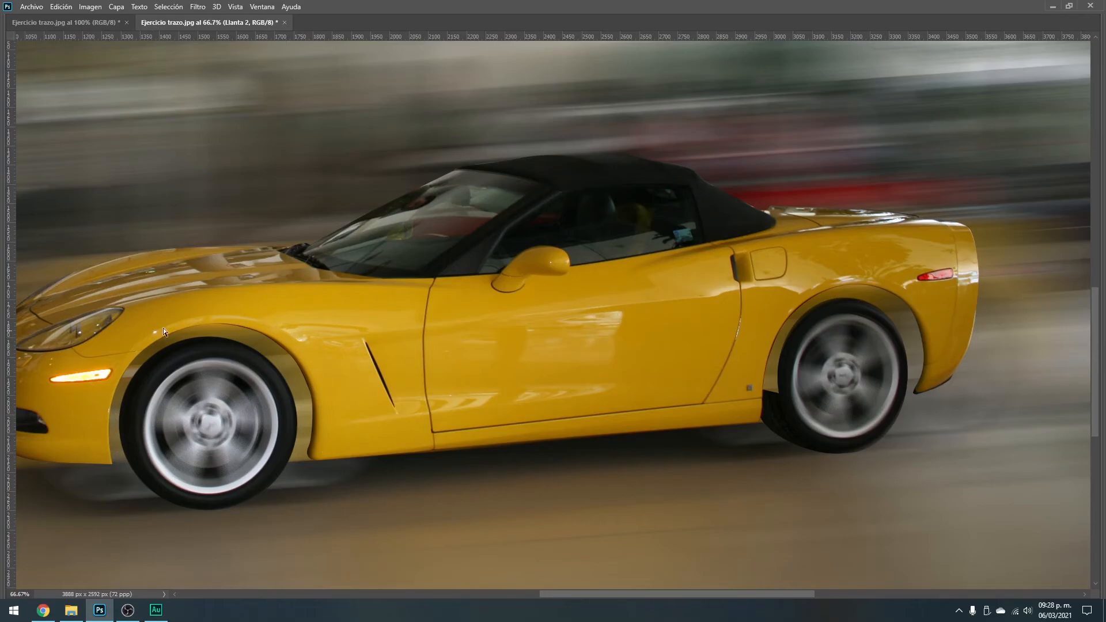
key(Tab)
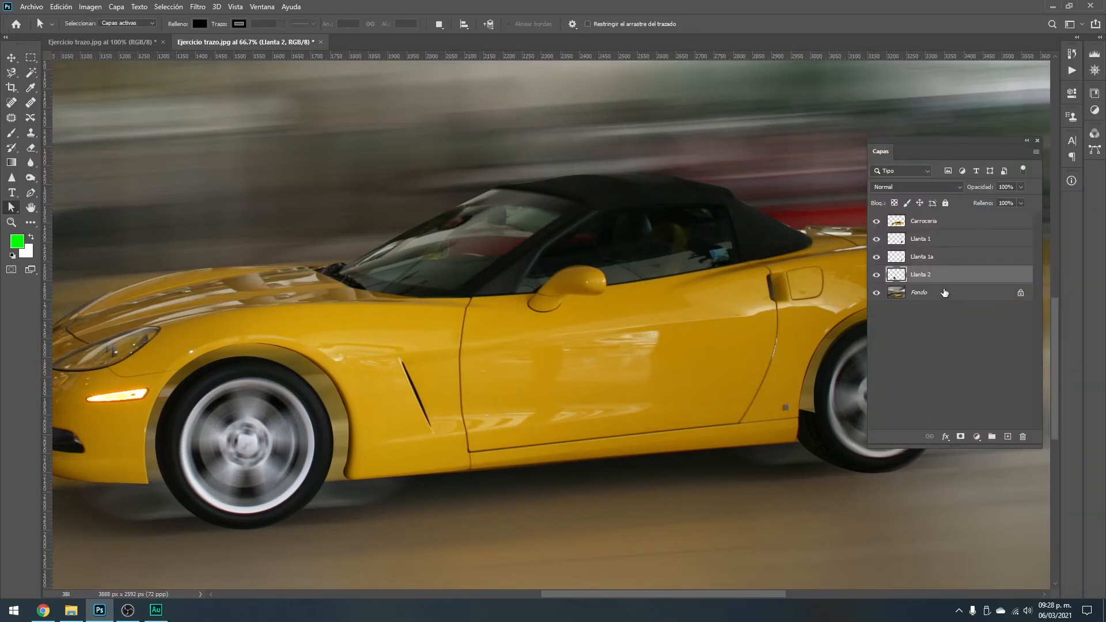
drag(508, 387, 507, 328)
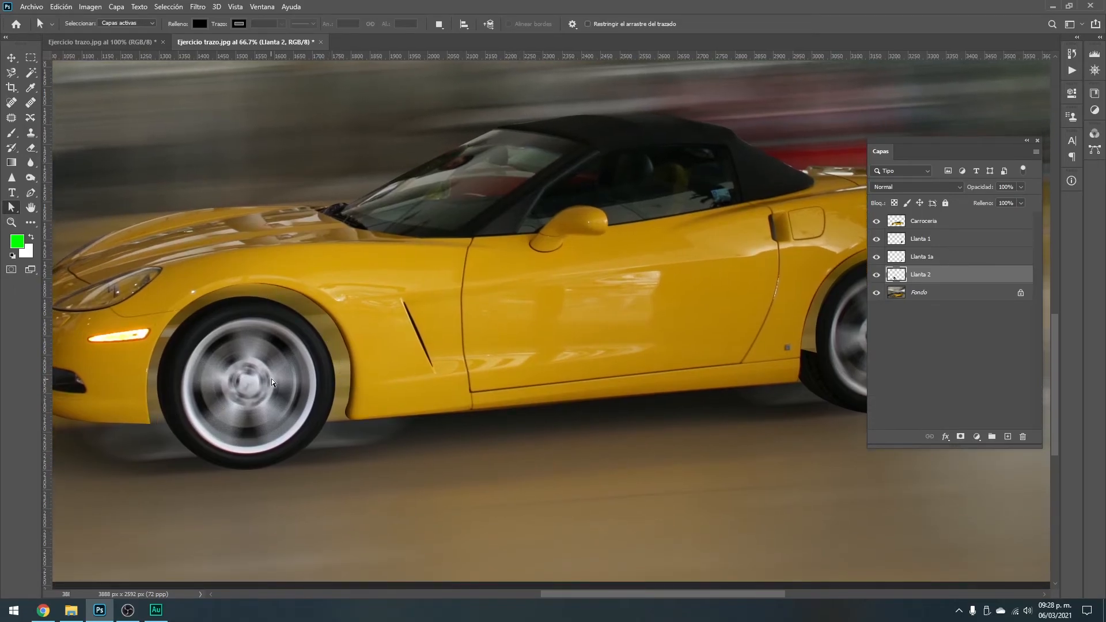
- Create a new empty layer directly above the Fondo layer
click(937, 294)
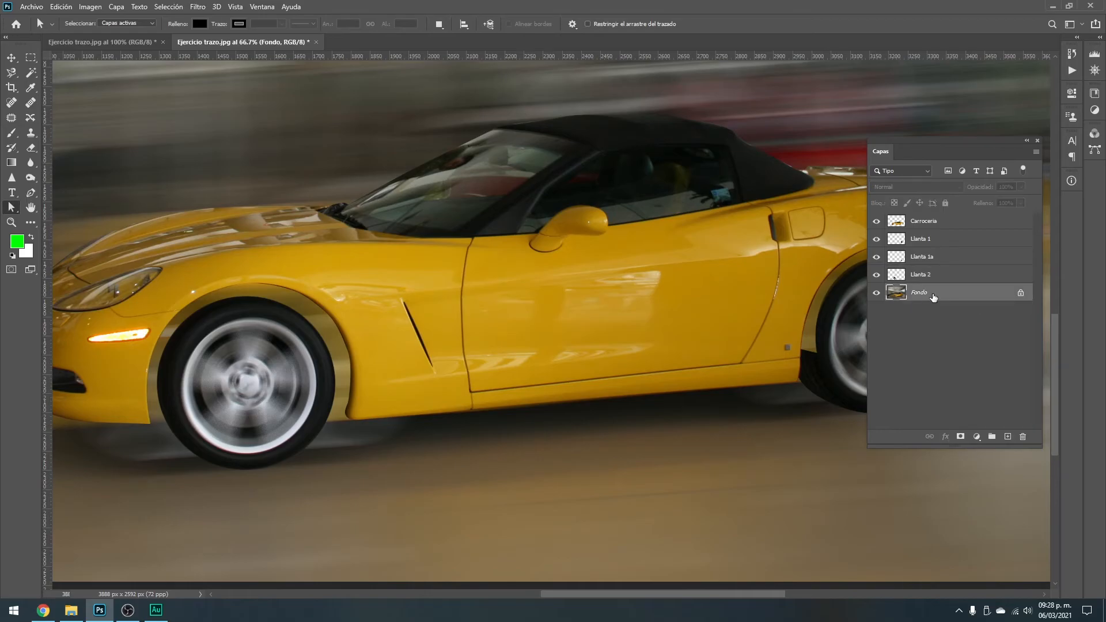
click(940, 363)
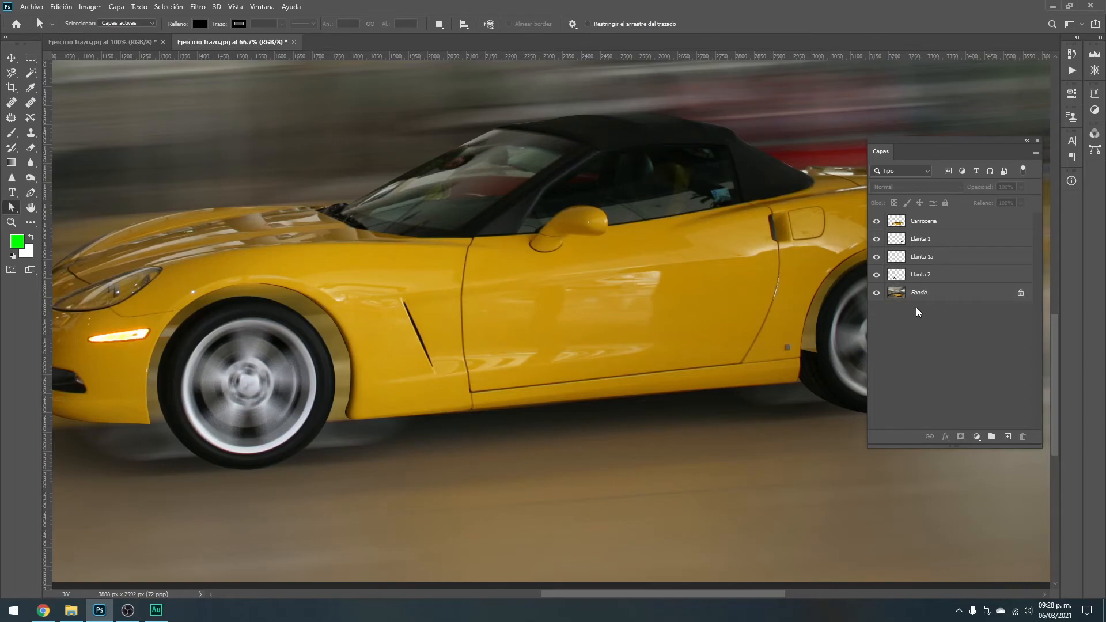
click(920, 295)
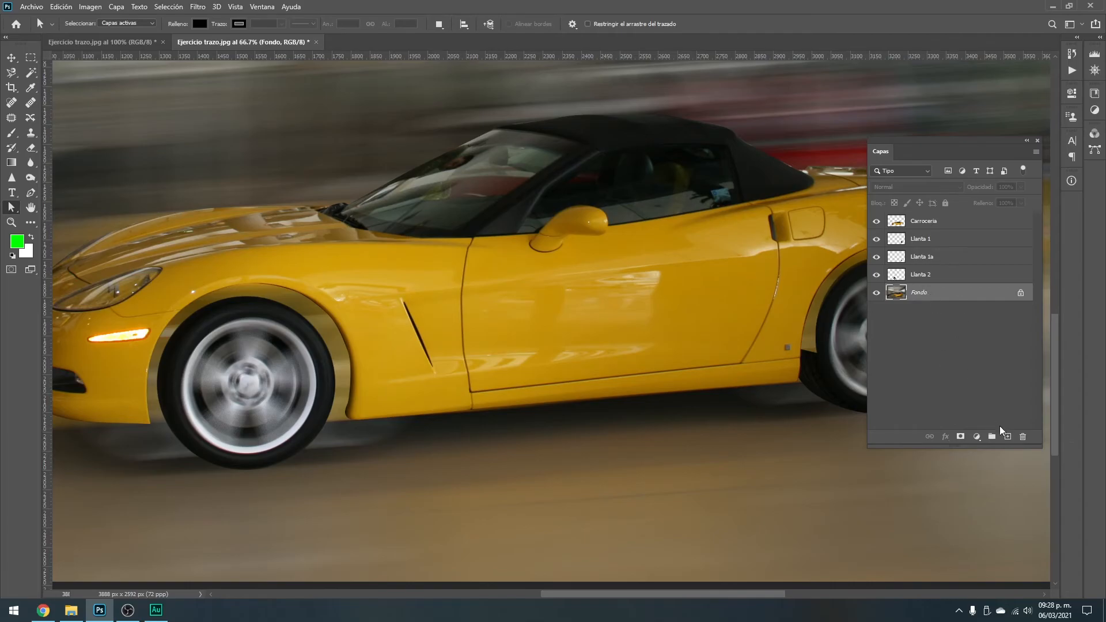
click(1009, 439)
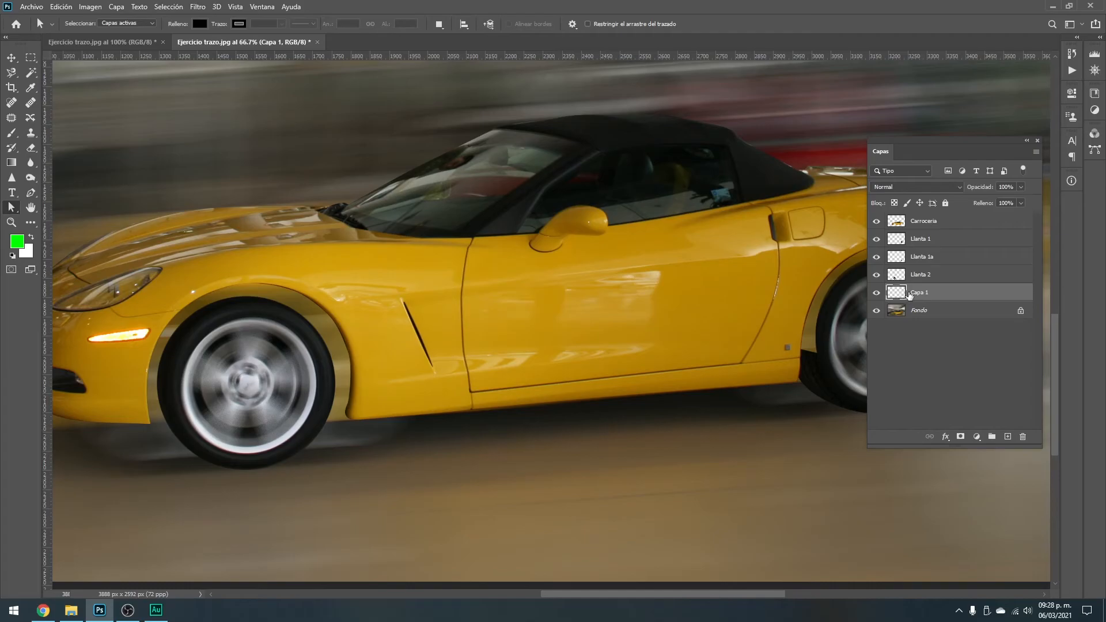
- Fill the front wheel arch gap with black on the new layer, using a 59 px Circular difuso brush at 0% hardness
ctrl+click(305, 298)
drag(339, 342, 499, 328)
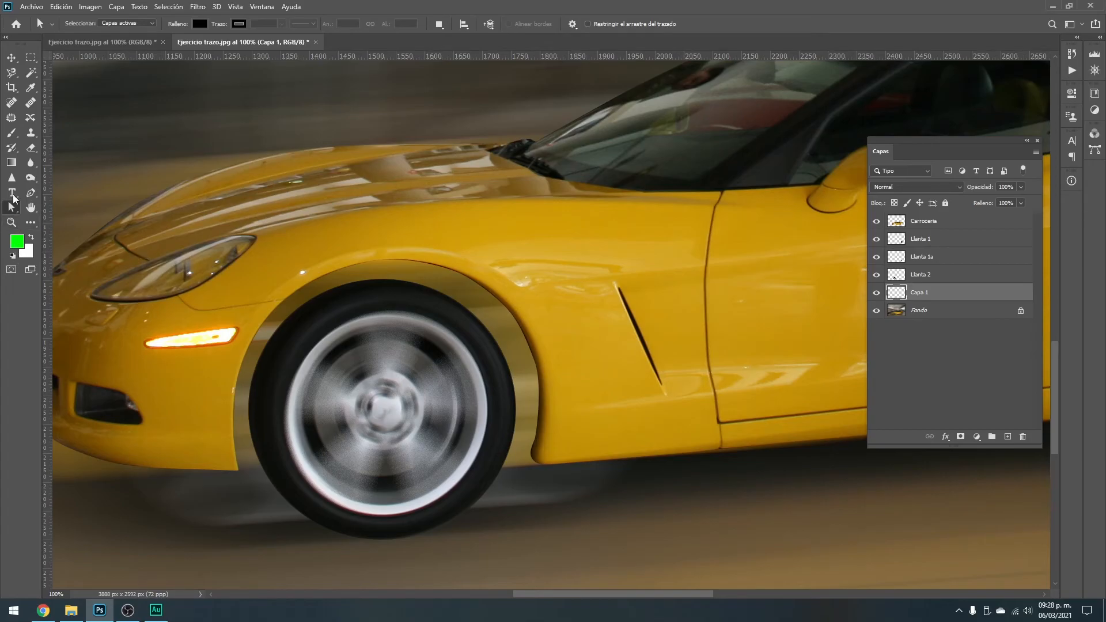
click(9, 135)
click(12, 257)
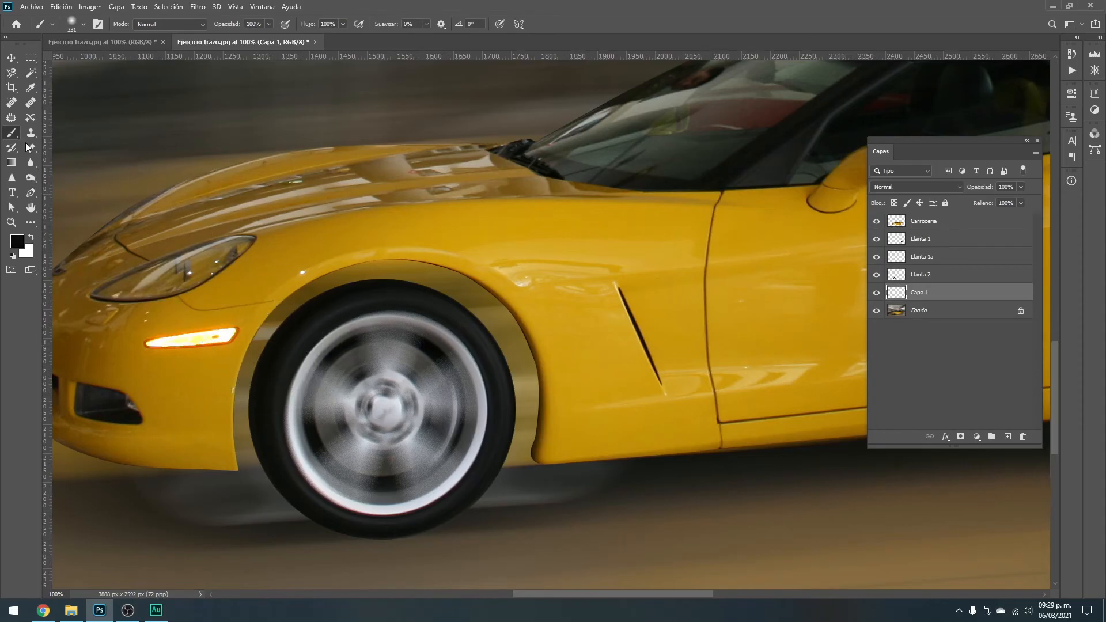
right_click(404, 277)
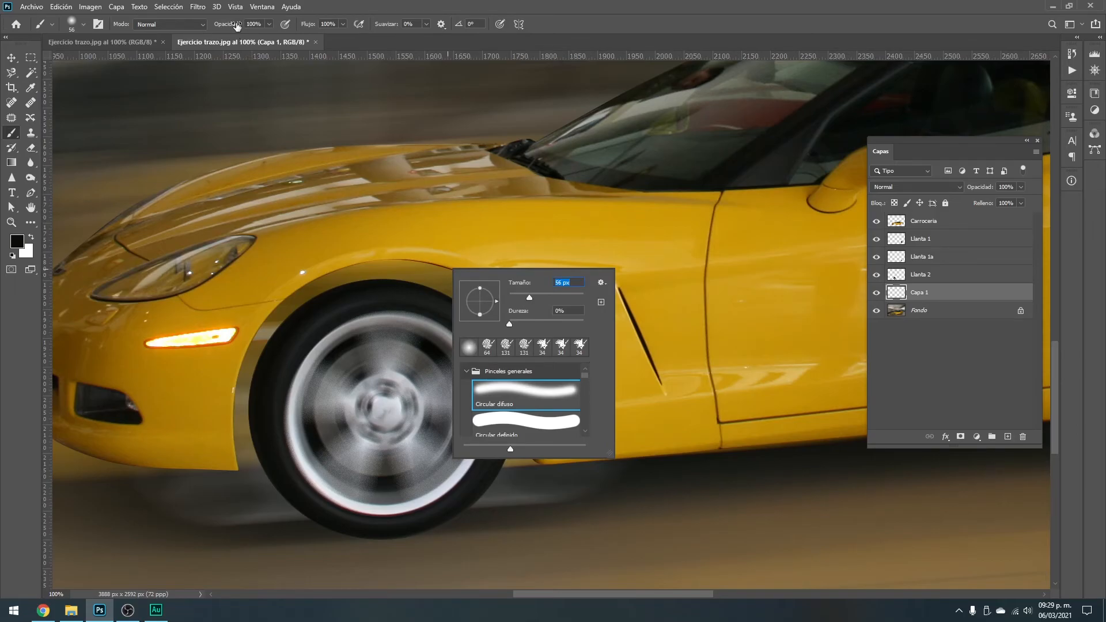
drag(531, 293, 539, 295)
mouse_move(237, 441)
mouse_down()
mouse_move(242, 396)
mouse_move(269, 328)
mouse_move(330, 275)
mouse_move(414, 281)
mouse_move(279, 315)
mouse_move(251, 424)
mouse_move(254, 378)
mouse_move(251, 387)
mouse_move(252, 442)
mouse_move(252, 398)
mouse_move(297, 317)
mouse_move(357, 276)
mouse_move(419, 274)
mouse_move(498, 330)
mouse_move(424, 274)
mouse_move(479, 297)
mouse_move(507, 369)
mouse_move(461, 295)
mouse_move(525, 347)
mouse_move(530, 408)
mouse_move(514, 349)
mouse_move(530, 414)
mouse_up()
- Reduce the brush to 42 px and extend the black paint to the lower ends of the front wheel arch
right_click(545, 318)
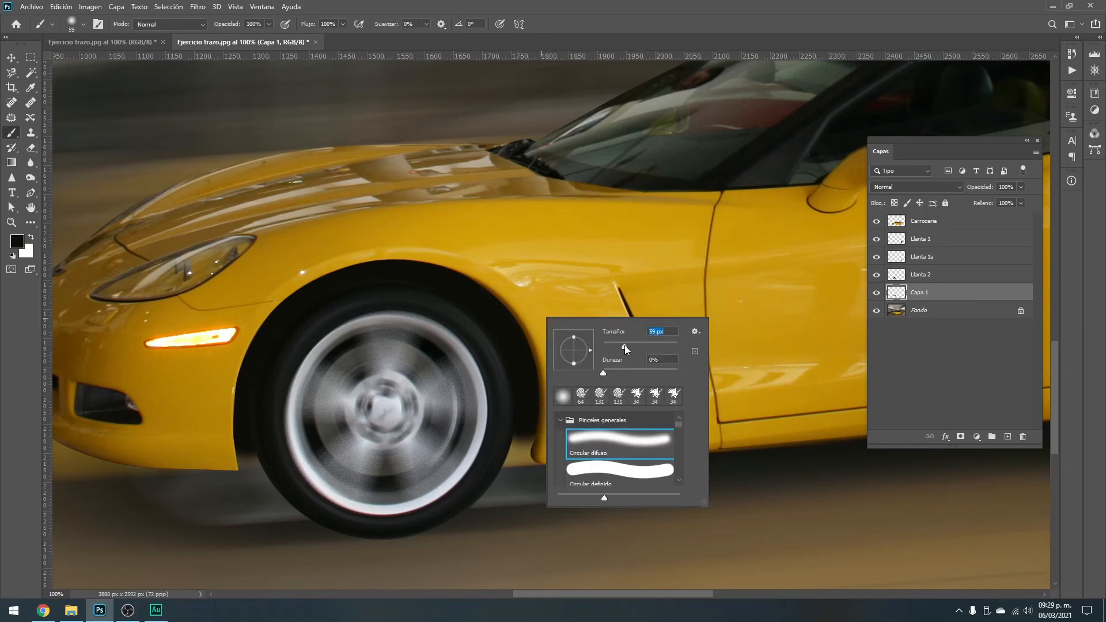
drag(615, 347, 618, 347)
click(518, 5)
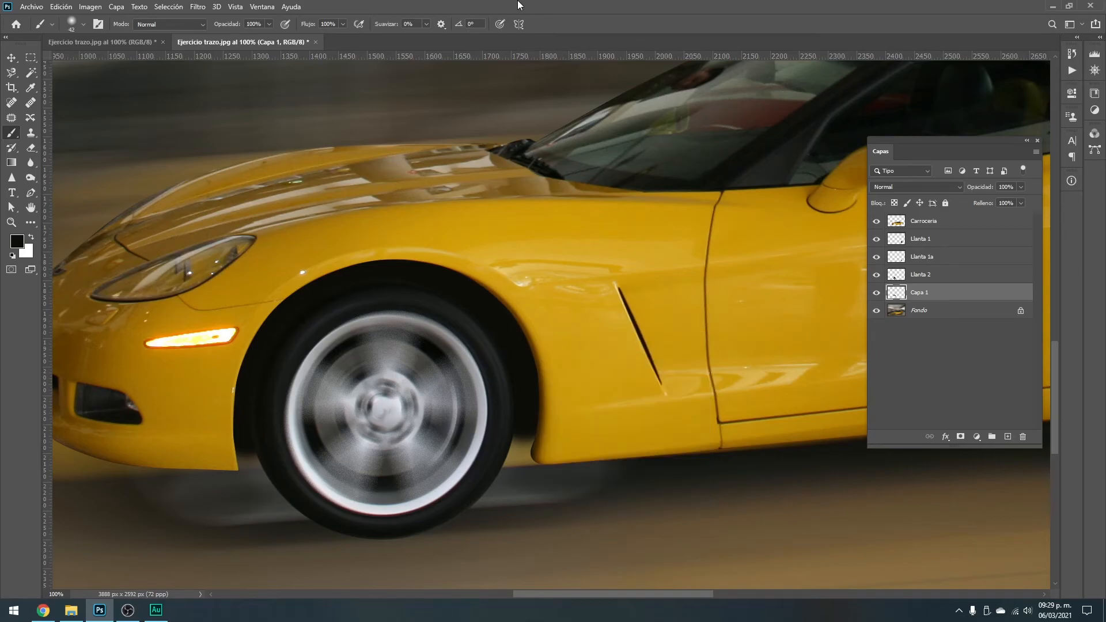
ctrl+click(324, 404)
ctrl+click(324, 404)
drag(199, 430, 316, 284)
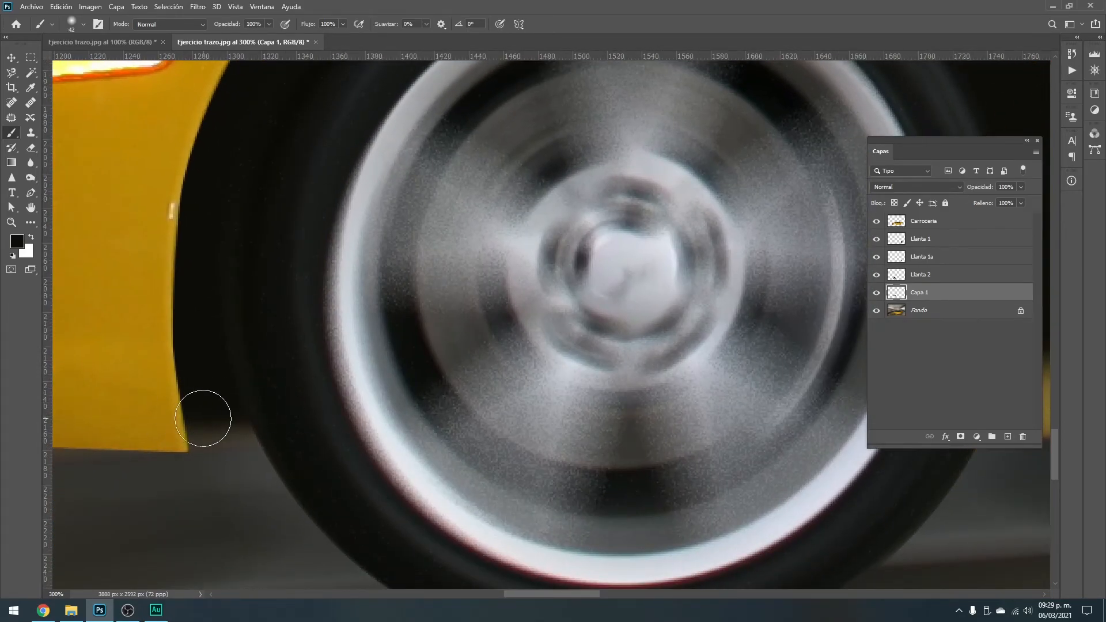
scroll(346, 403, right, 10)
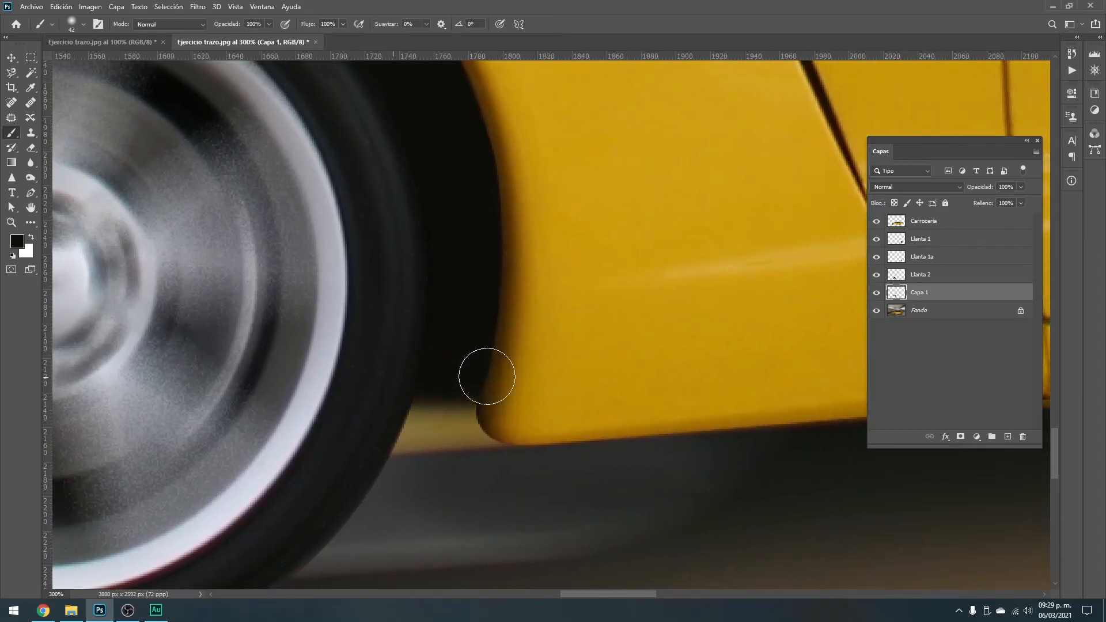
mouse_move(490, 385)
mouse_down()
mouse_move(384, 398)
mouse_move(478, 391)
mouse_up()
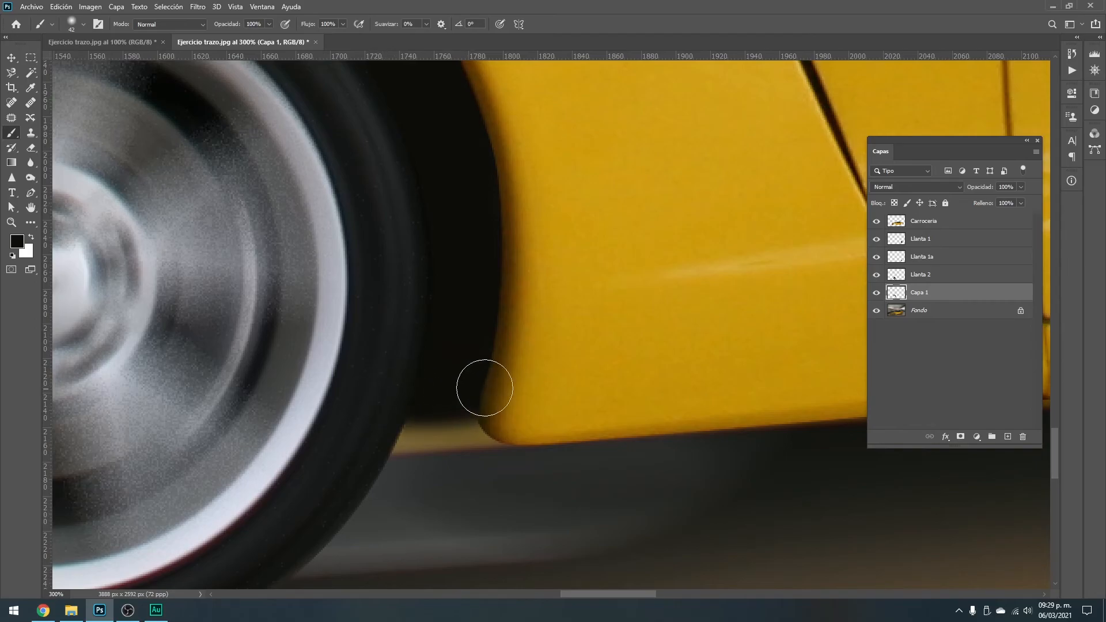
- Paint black into the gap along the front side of the rear wheel arch with the 42 px brush
key(ctrl+minus)
key(ctrl+minus)
key(ctrl+minus)
key(ctrl+minus)
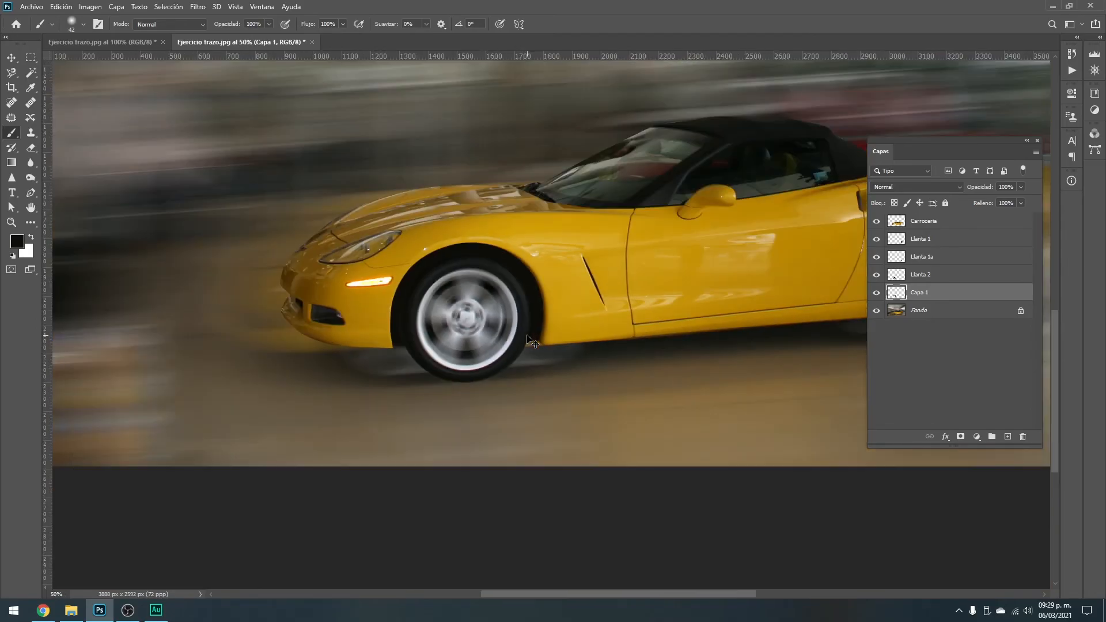
drag(580, 239, 415, 257)
drag(537, 247, 405, 256)
scroll(651, 281, up, 2)
scroll(629, 307, up, 1)
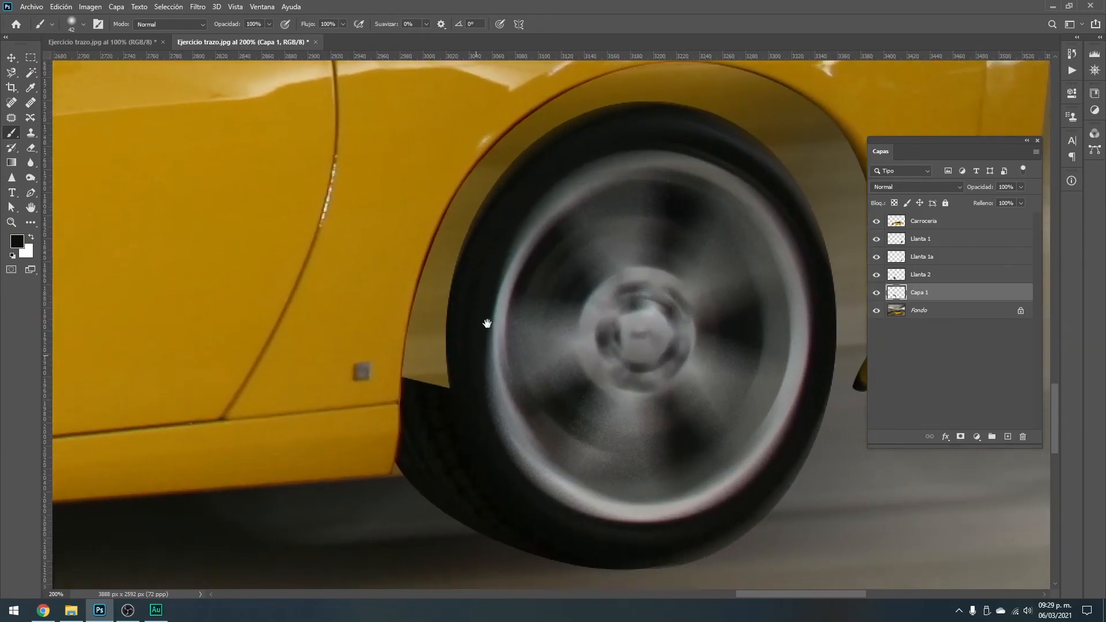
mouse_move(399, 351)
mouse_down()
mouse_move(458, 341)
mouse_move(420, 340)
mouse_move(439, 309)
mouse_move(426, 309)
mouse_move(418, 332)
mouse_move(435, 257)
mouse_move(452, 307)
mouse_move(454, 476)
mouse_move(444, 455)
mouse_move(483, 254)
mouse_move(438, 192)
mouse_move(429, 236)
mouse_up()
mouse_move(408, 321)
mouse_down()
mouse_move(435, 219)
mouse_move(416, 344)
mouse_move(434, 193)
mouse_move(405, 315)
mouse_move(418, 246)
mouse_move(498, 128)
mouse_up()
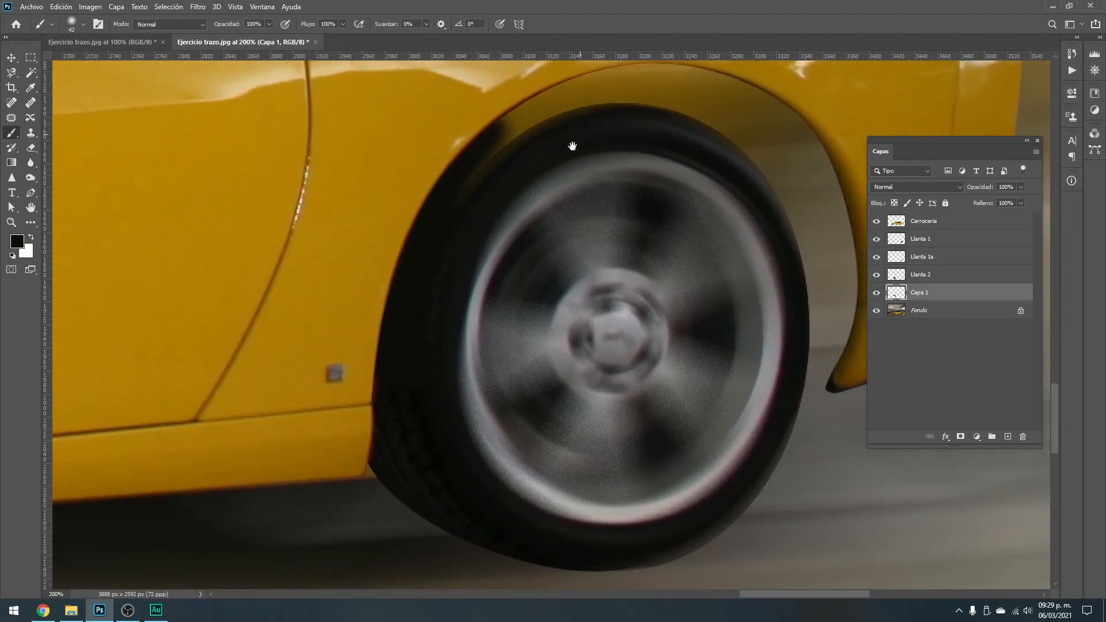
- Enlarge the brush to 79 px and paint the remaining top and back of the rear wheel arch gap black
drag(578, 136, 494, 210)
right_click(388, 268)
drag(464, 300, 478, 301)
mouse_move(359, 330)
mouse_down()
mouse_move(342, 301)
mouse_move(402, 195)
mouse_move(515, 169)
mouse_move(402, 258)
mouse_move(556, 169)
mouse_move(628, 172)
mouse_move(541, 175)
mouse_move(648, 165)
mouse_move(686, 242)
mouse_move(612, 163)
mouse_move(687, 225)
mouse_move(698, 266)
mouse_move(731, 253)
mouse_move(749, 363)
mouse_move(750, 354)
mouse_move(728, 406)
mouse_move(749, 399)
mouse_move(720, 424)
mouse_move(739, 410)
mouse_up()
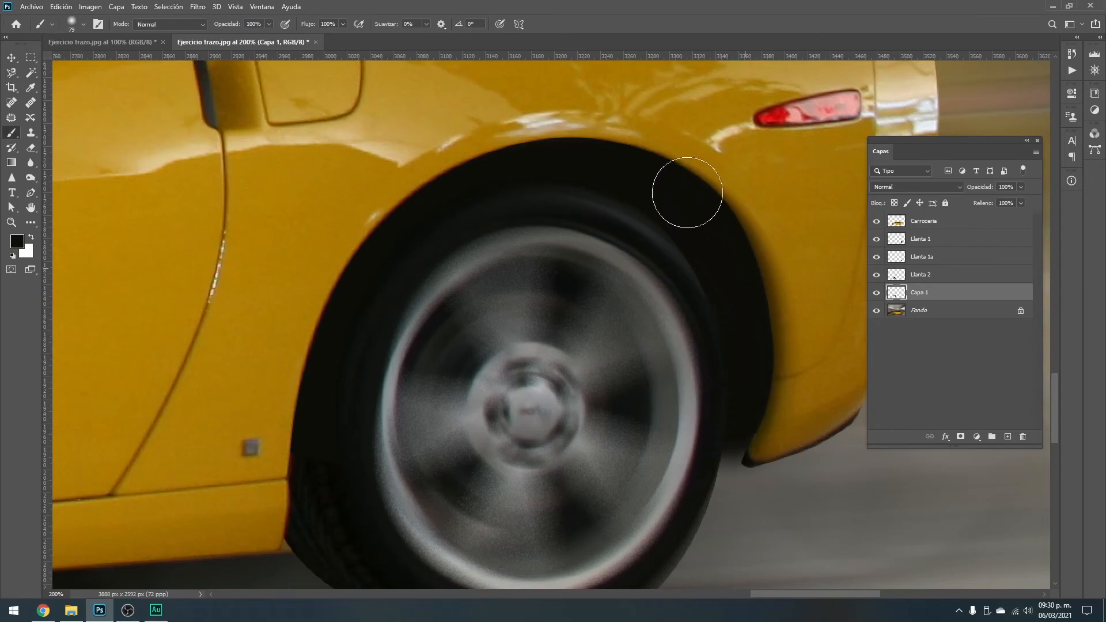
- Examine the lower front edge of the rear wheel up close, and check the car as a whole
drag(430, 437, 562, 300)
click(481, 431)
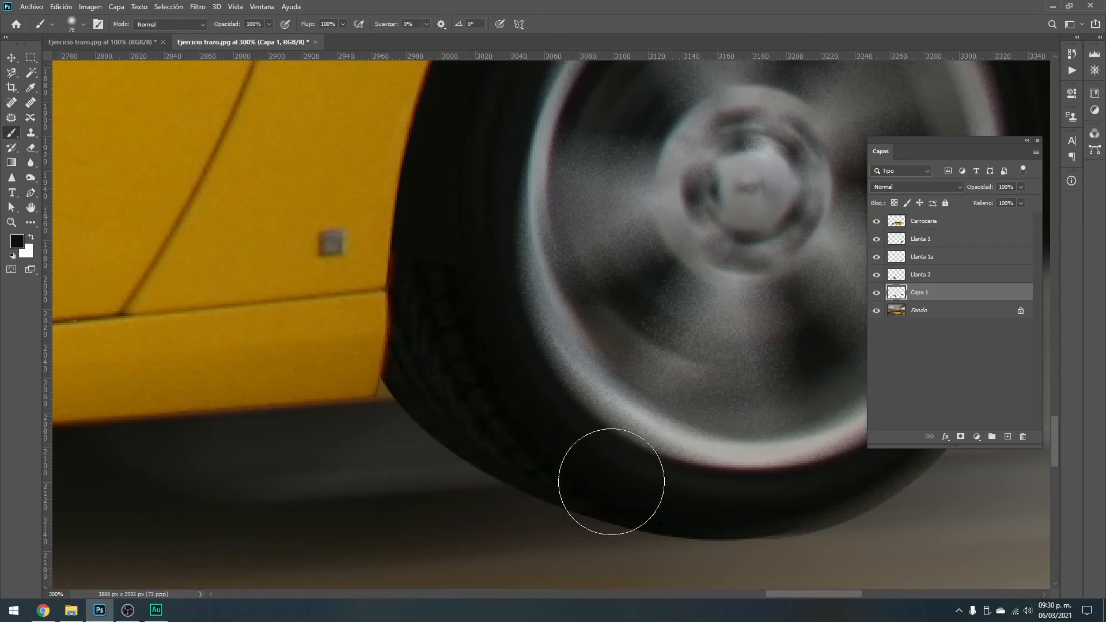
click(13, 57)
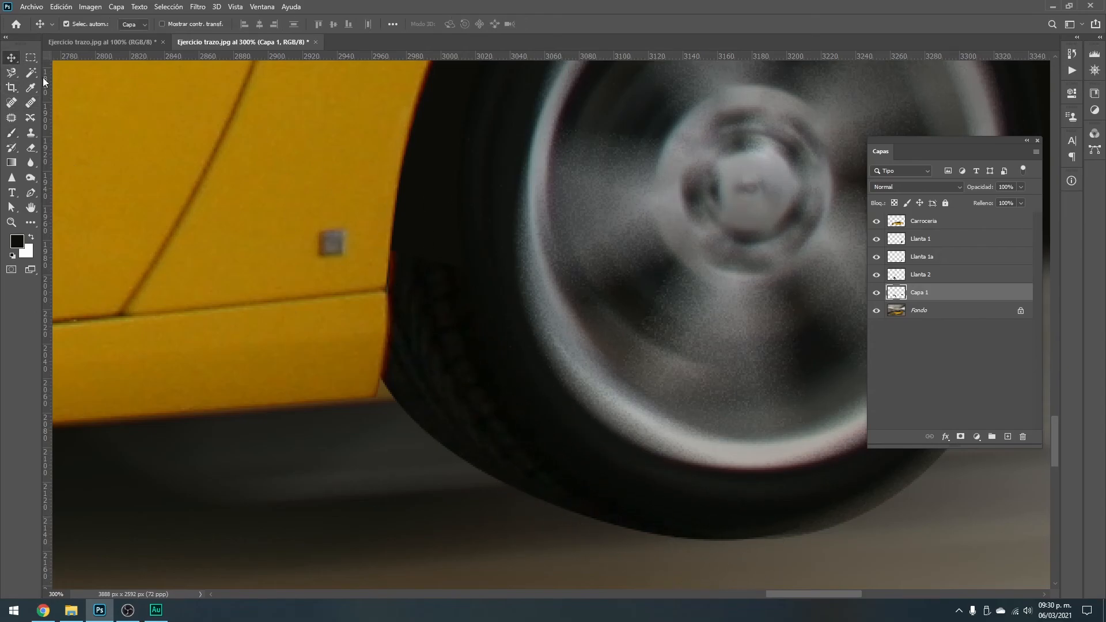
key(ctrl+minus)
key(ctrl+minus)
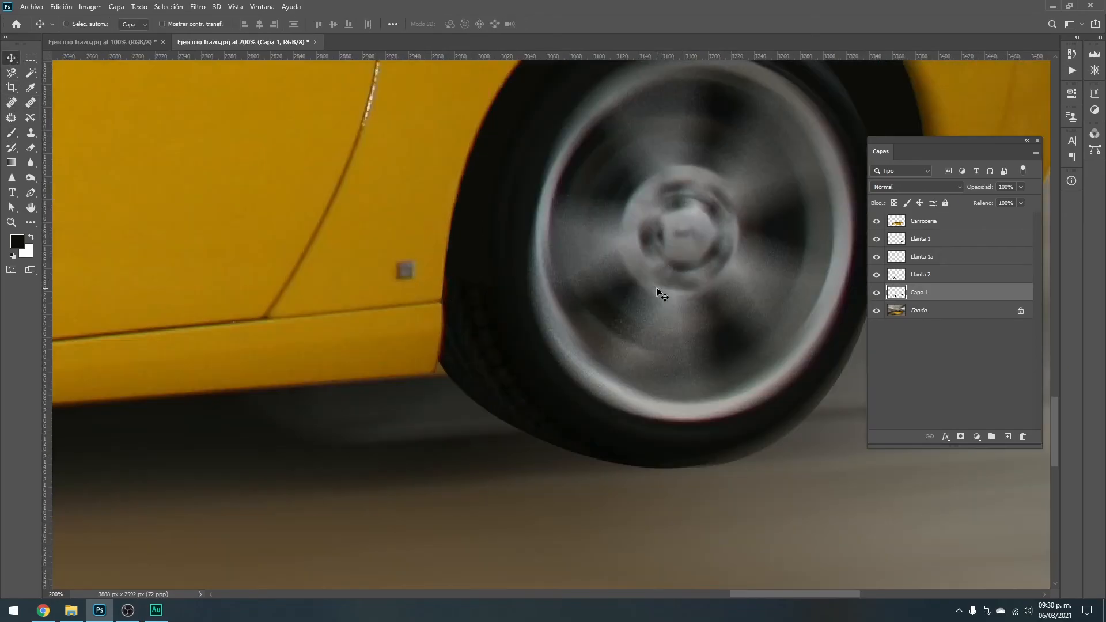
key(ctrl+plus)
key(ctrl+plus)
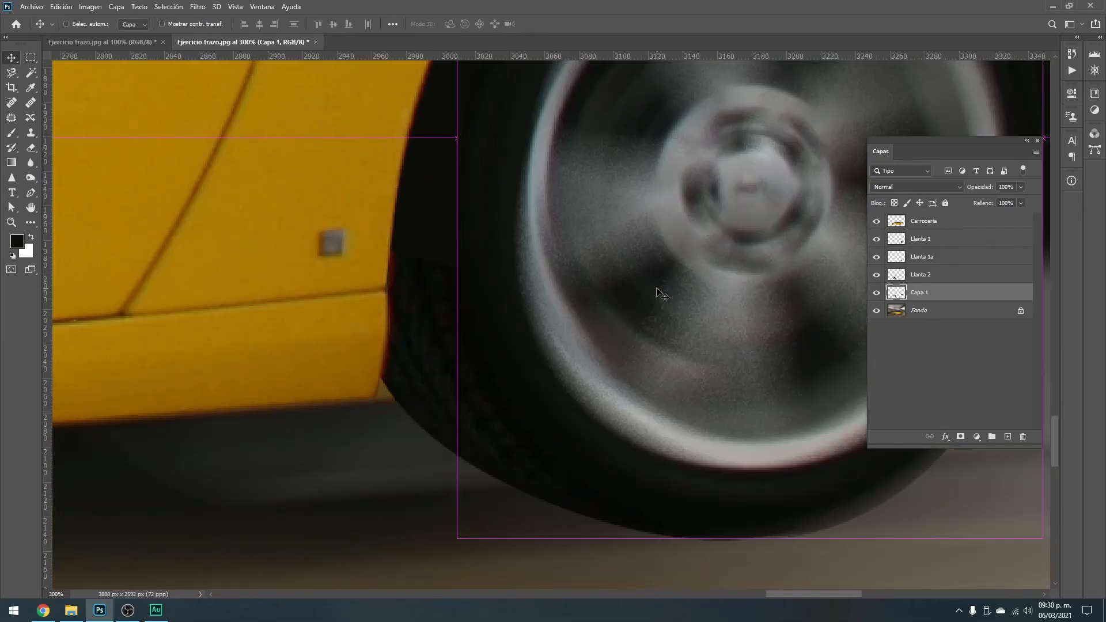
key(ctrl+minus)
key(ctrl+minus)
key(ctrl+minus)
key(ctrl+minus)
key(ctrl+minus)
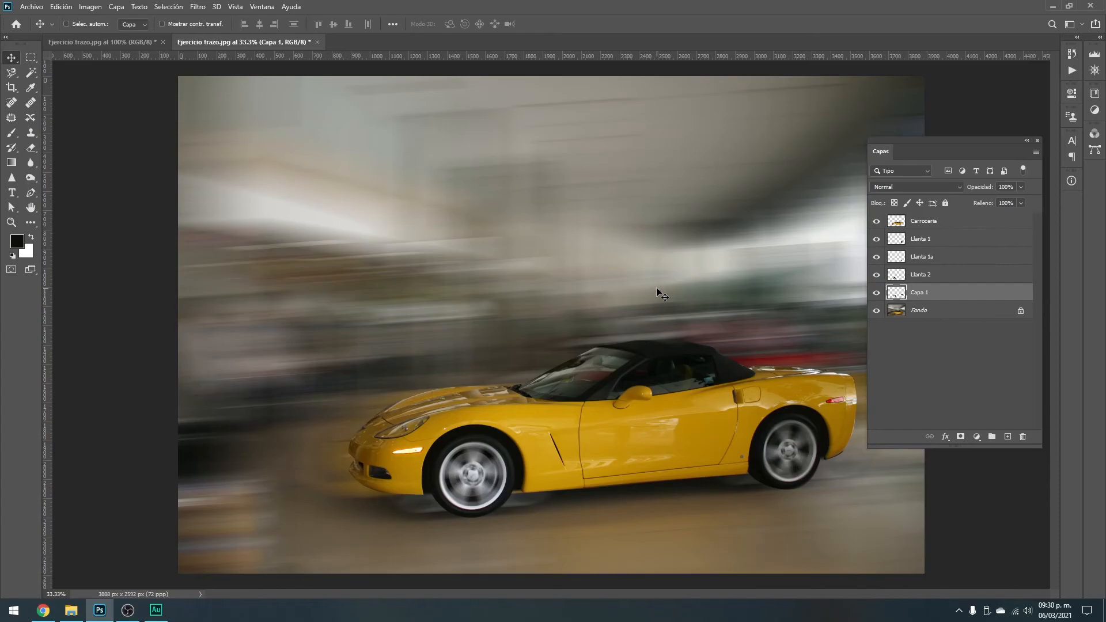
- Toggle the visibility of the Llanta 1a layer to identify the rear tyre's tread piece, and select that layer
key(ctrl+plus)
drag(610, 340, 474, 257)
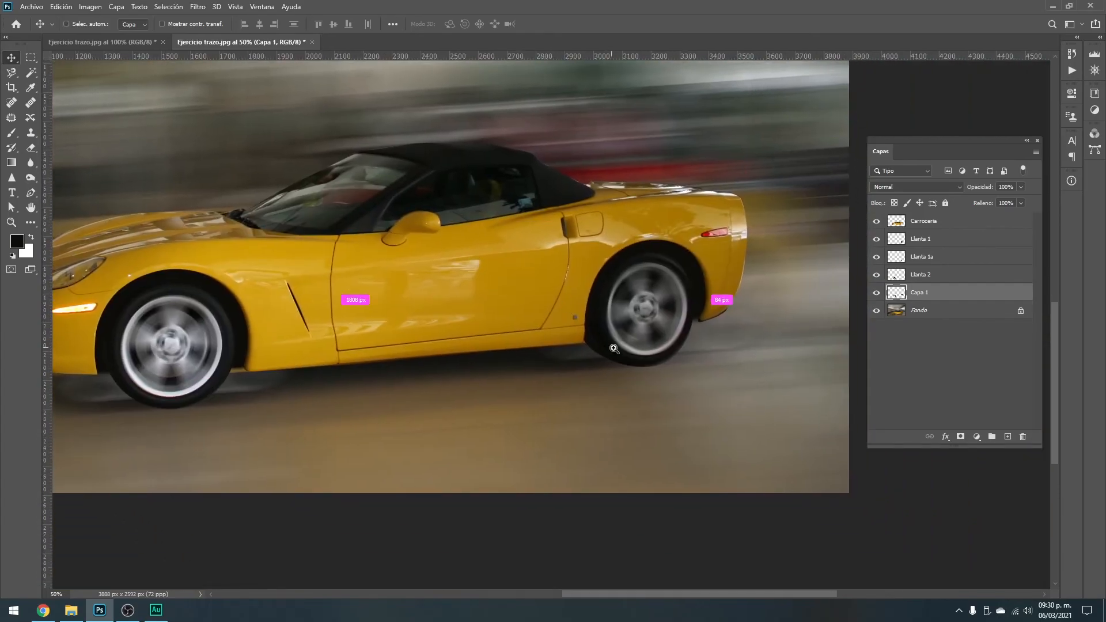
ctrl+click(617, 344)
ctrl+click(588, 341)
ctrl+click(588, 341)
ctrl+click(588, 341)
ctrl+click(587, 341)
drag(625, 394, 536, 351)
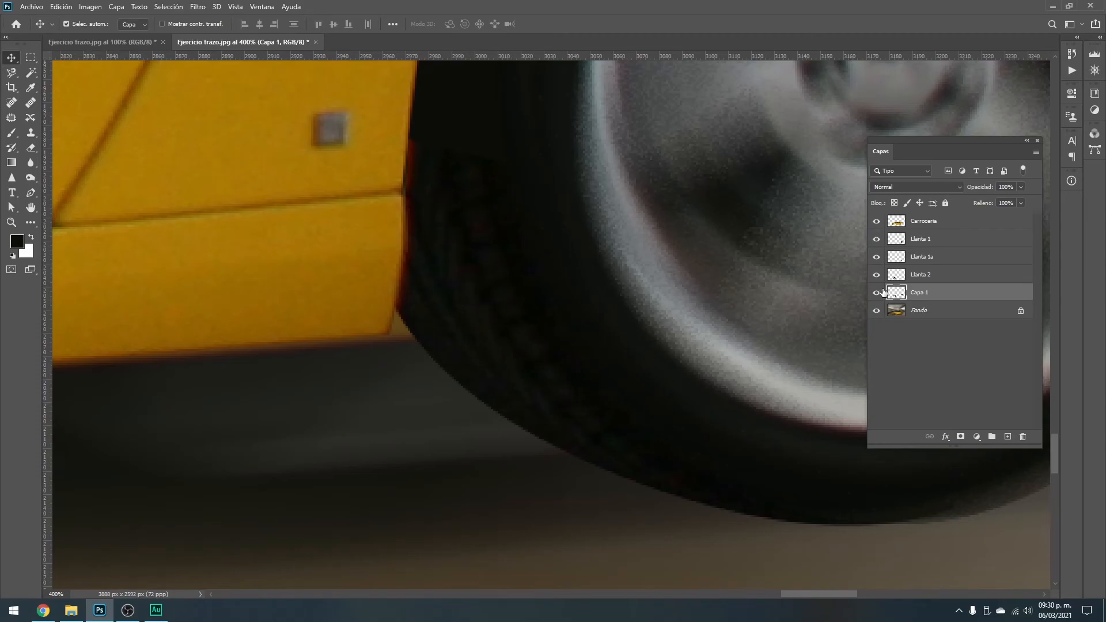
click(876, 259)
click(877, 261)
click(877, 259)
click(939, 257)
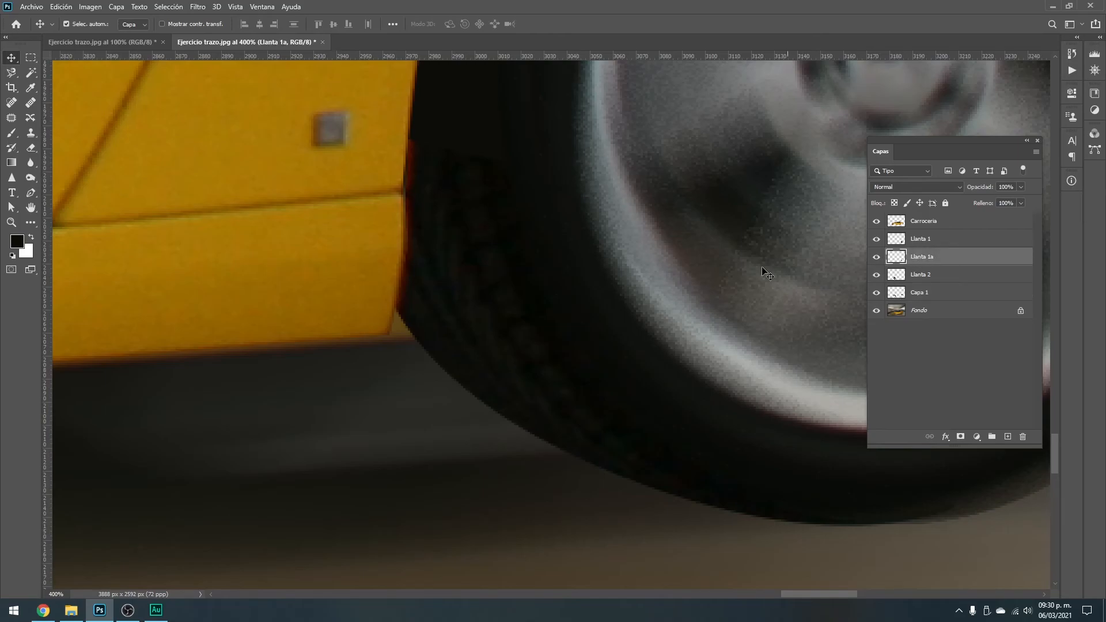
click(878, 258)
- Apply a Gaussian blur with a radius of 1.0 pixels to the Llanta 1a layer
click(197, 7)
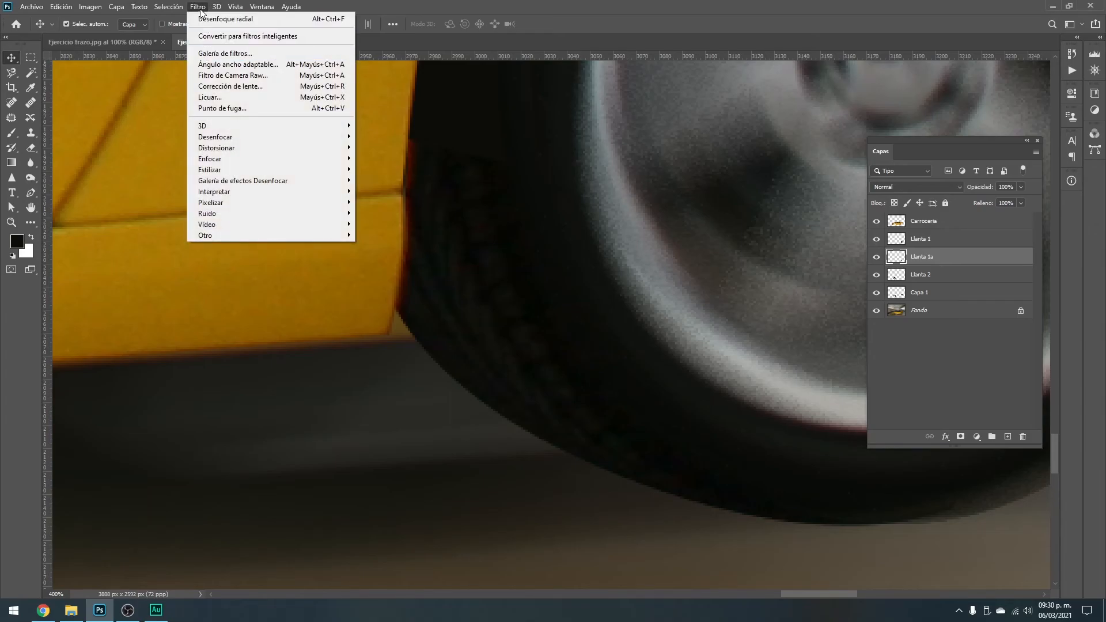
mouse_move(219, 136)
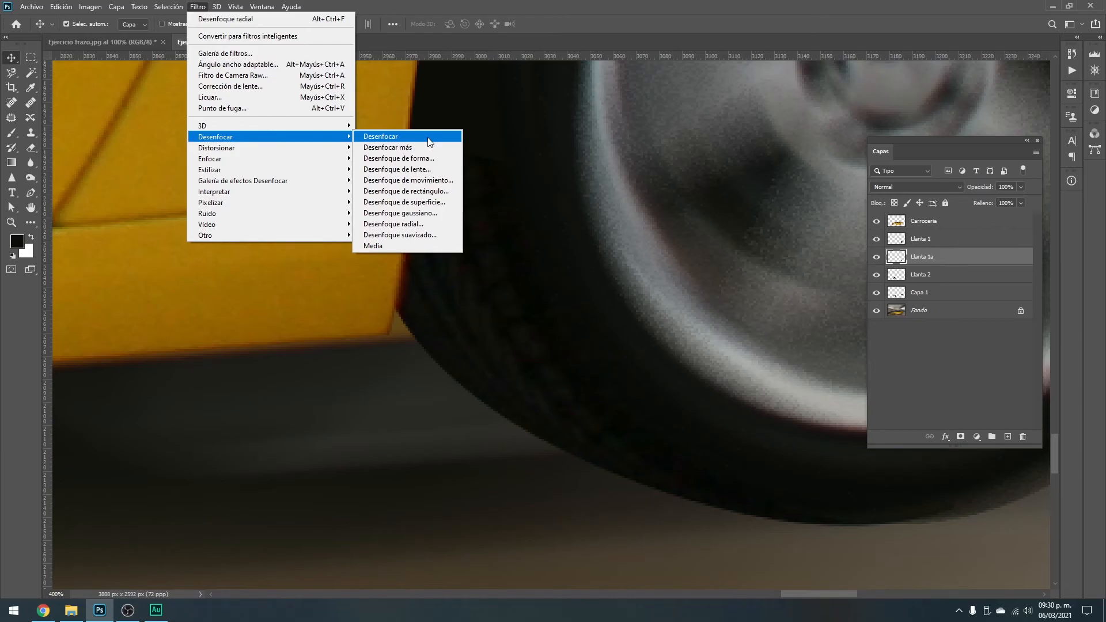
click(430, 214)
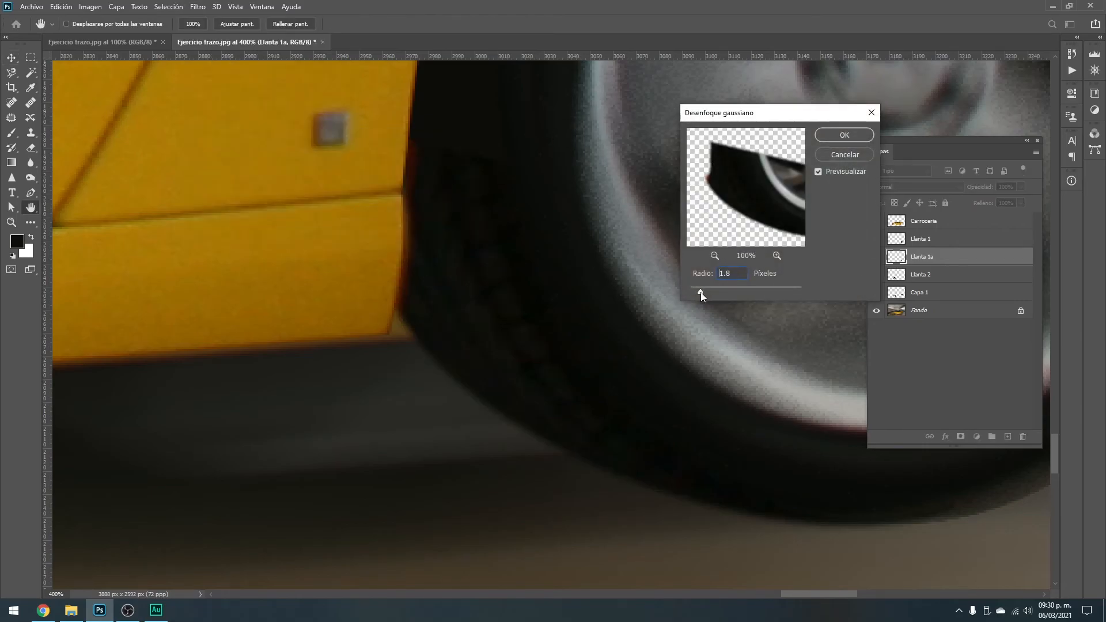
drag(701, 293, 694, 292)
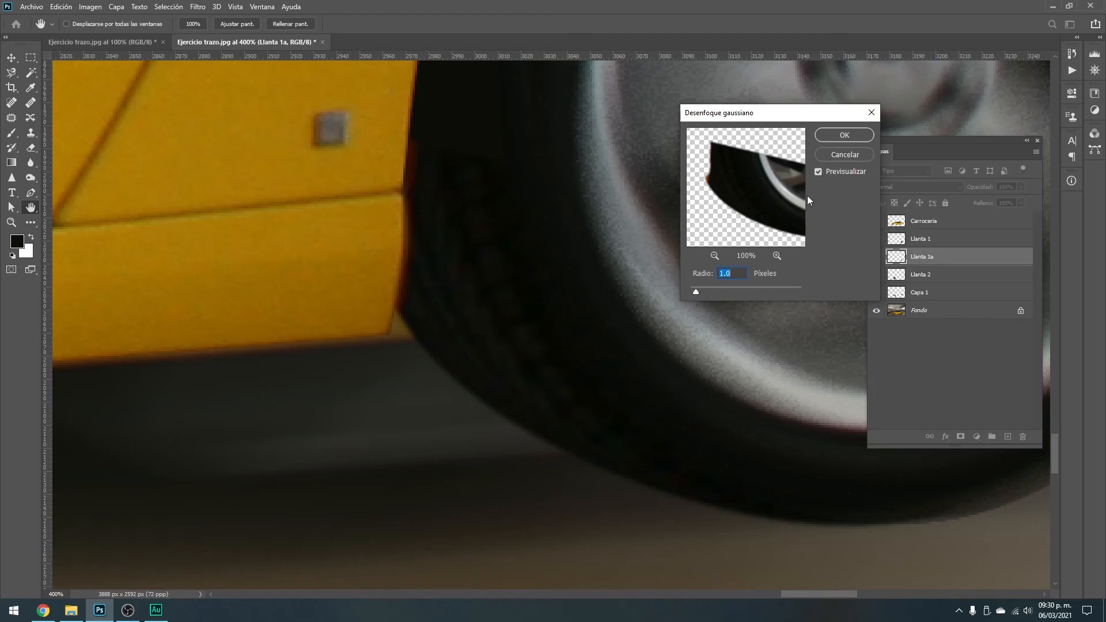
click(852, 133)
key(v)
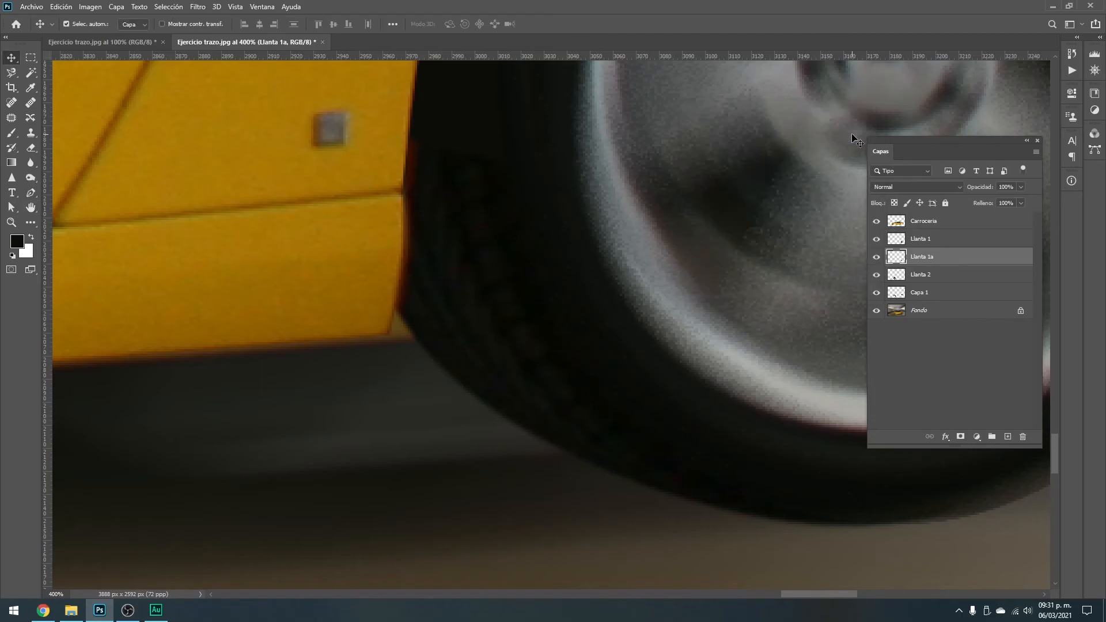
- Examine the whole composition with the blurred wheels and background
key(ctrl+minus)
key(ctrl+minus)
key(ctrl+minus)
key(ctrl+minus)
key(ctrl+minus)
key(ctrl+minus)
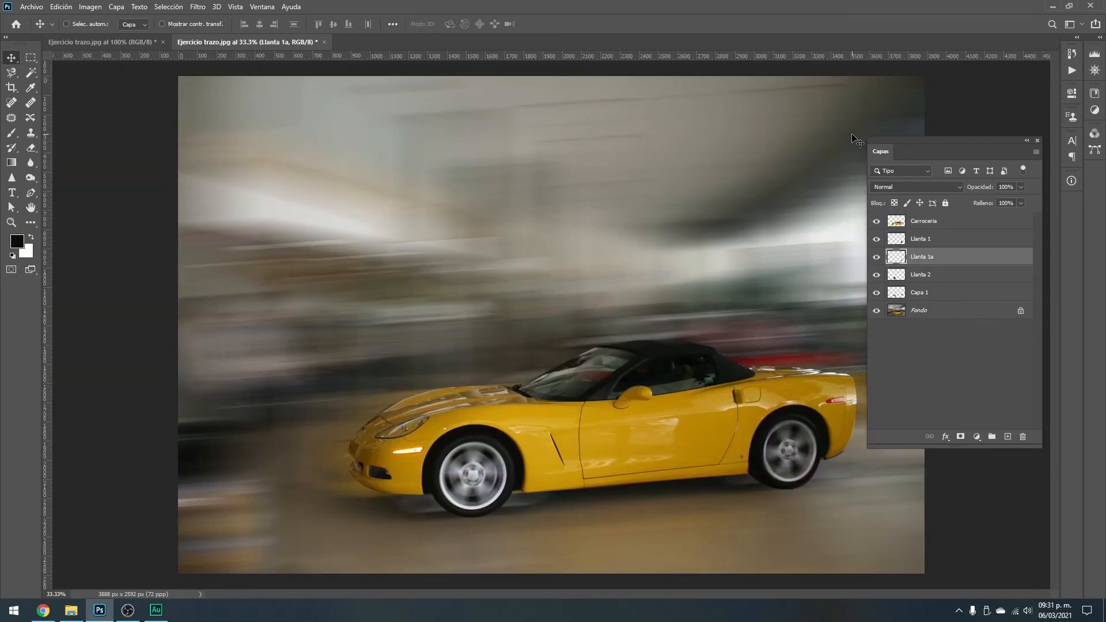
key(ctrl+plus)
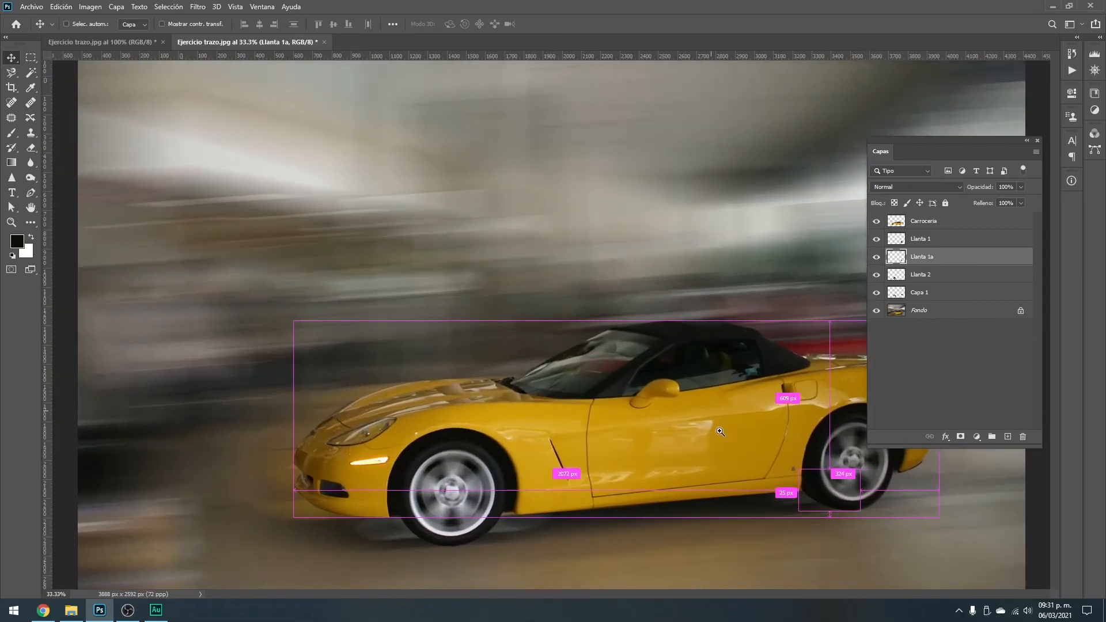
drag(728, 491, 575, 346)
key(ctrl+minus)
key(ctrl+minus)
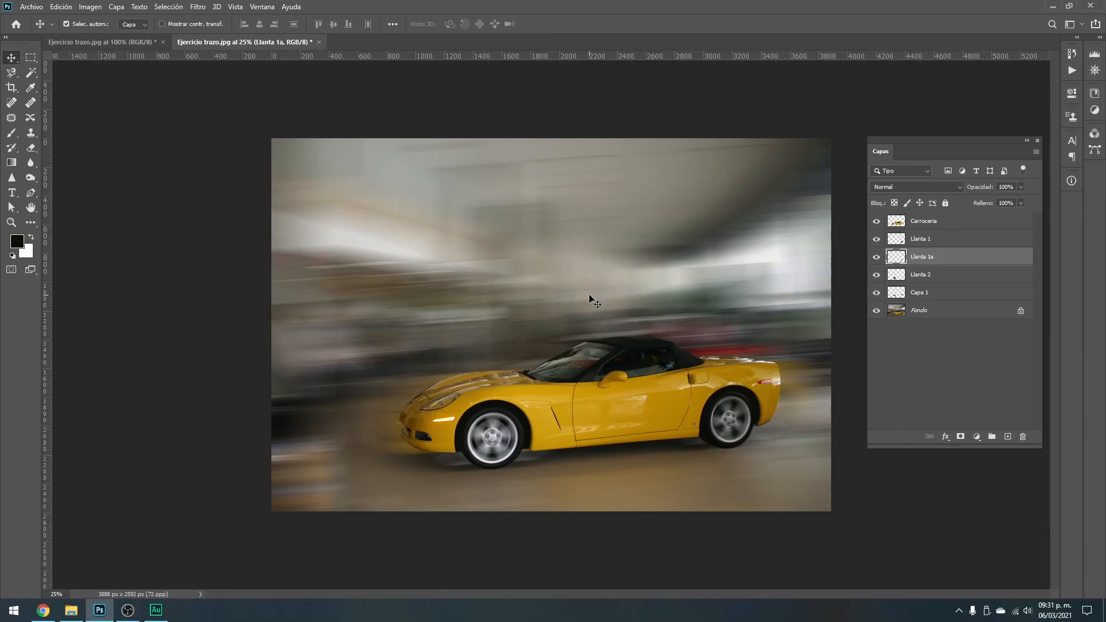
- Crop the image to about 3328 × 1832 px, trimming the background above and in front of the car
click(11, 86)
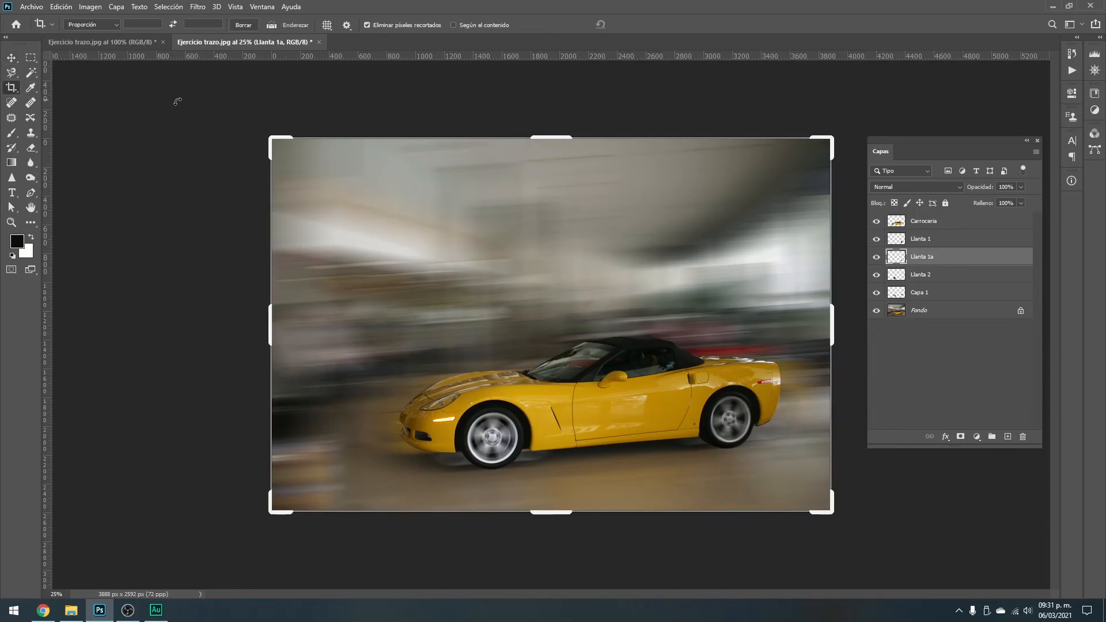
drag(549, 135, 557, 190)
drag(271, 325, 313, 316)
drag(542, 187, 547, 188)
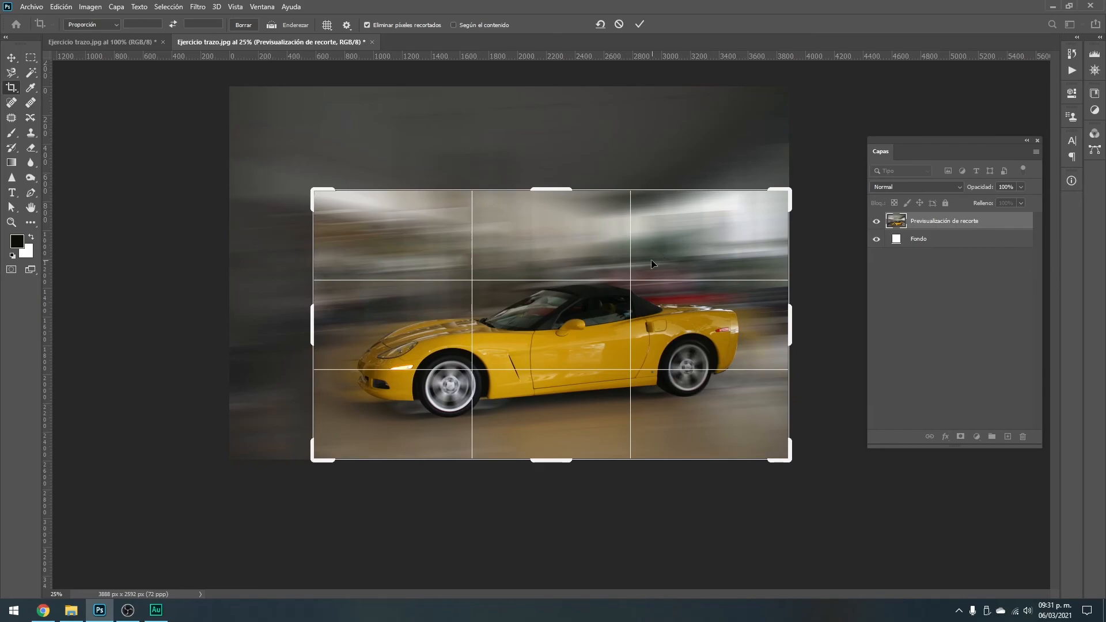
drag(312, 328, 314, 323)
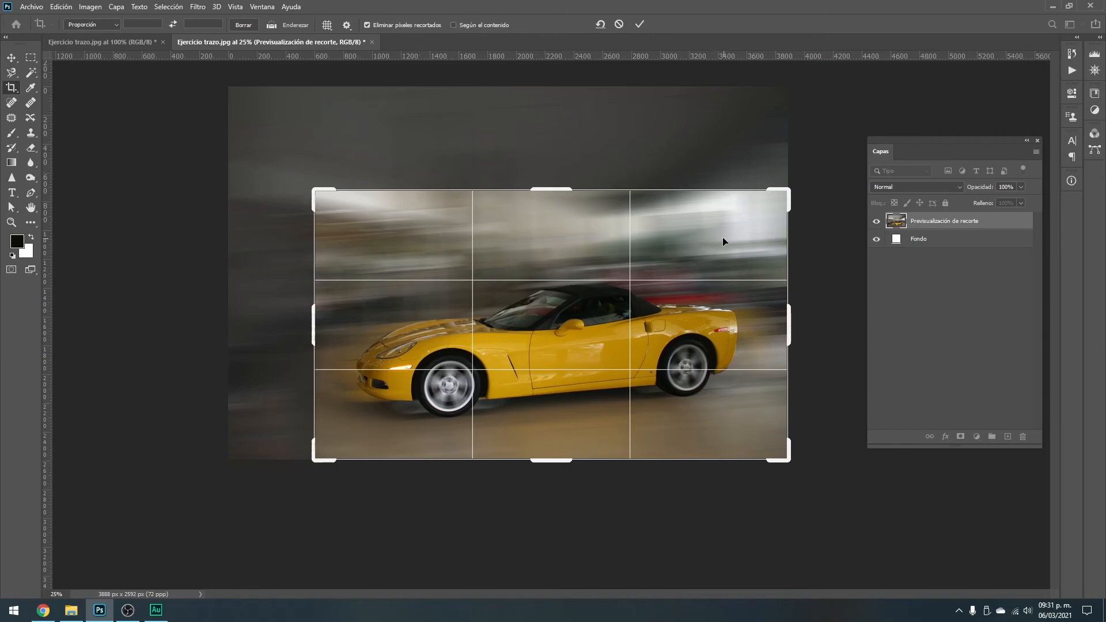
drag(791, 326, 790, 326)
drag(558, 191, 557, 194)
drag(312, 322, 310, 322)
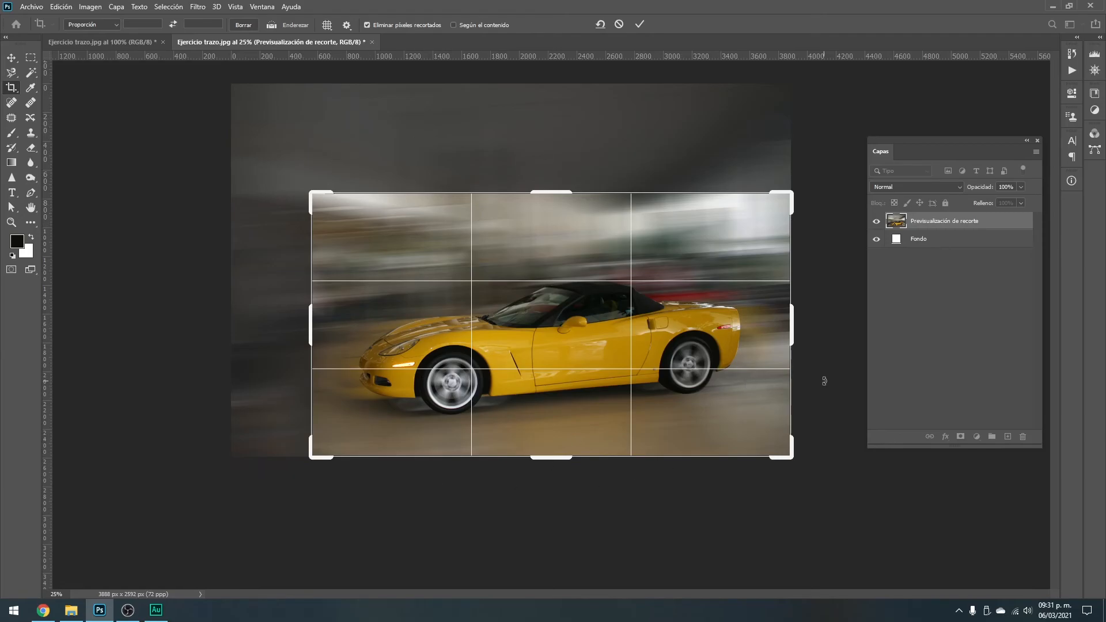
key(Return)
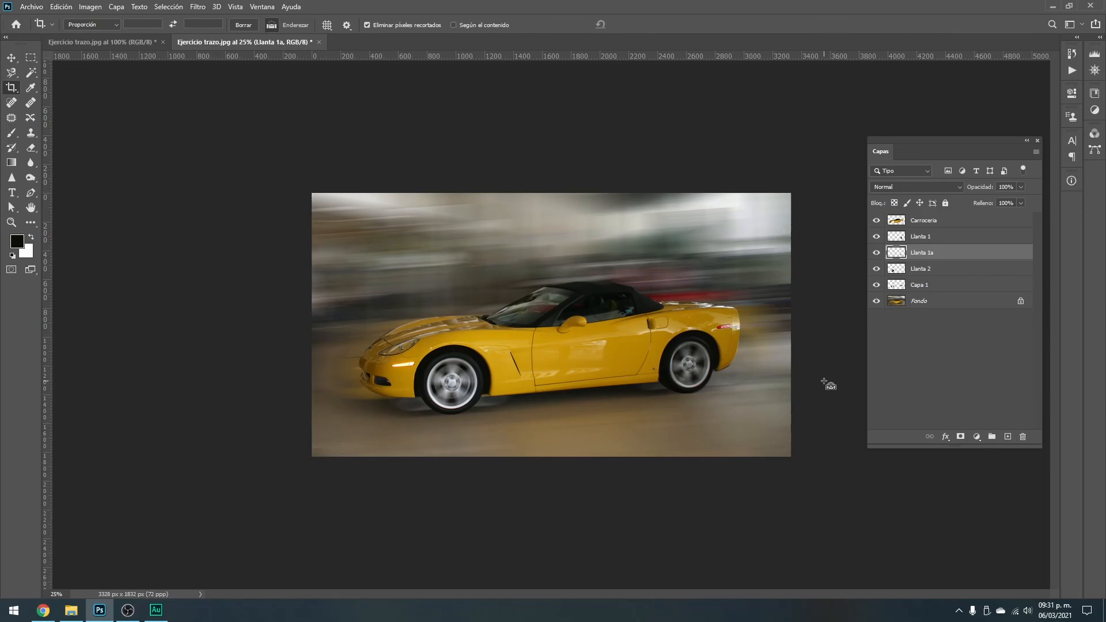
- Deselect all layers and save the image with its layers as the Photoshop file "Ejercicio trazo", keeping maximum compatibility enabled
key(ctrl+plus)
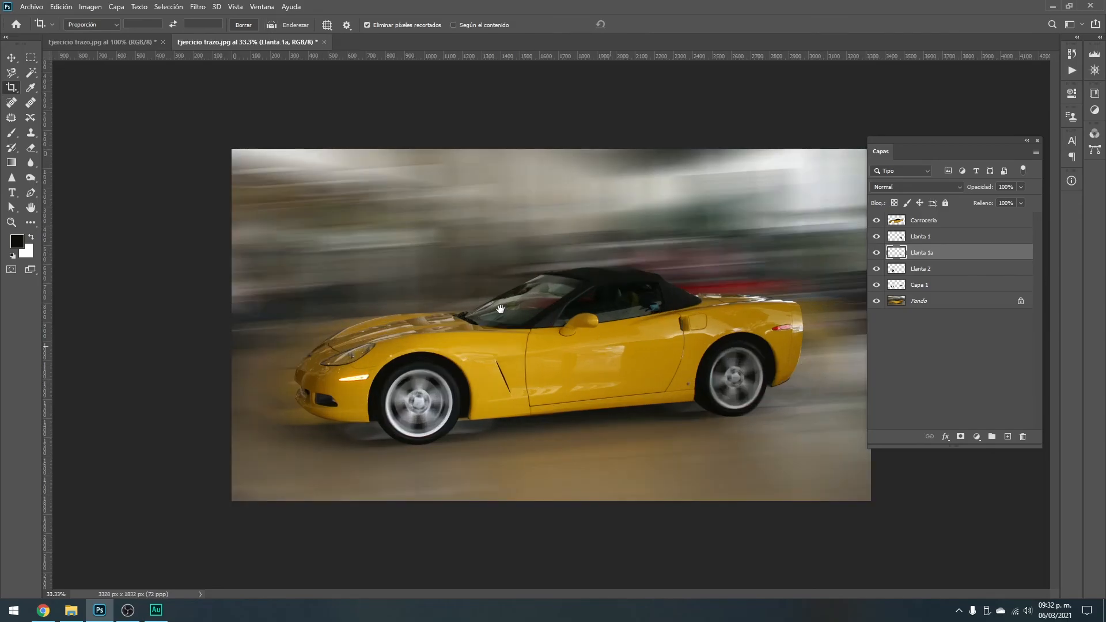
key(ctrl)
key(ctrl+minus)
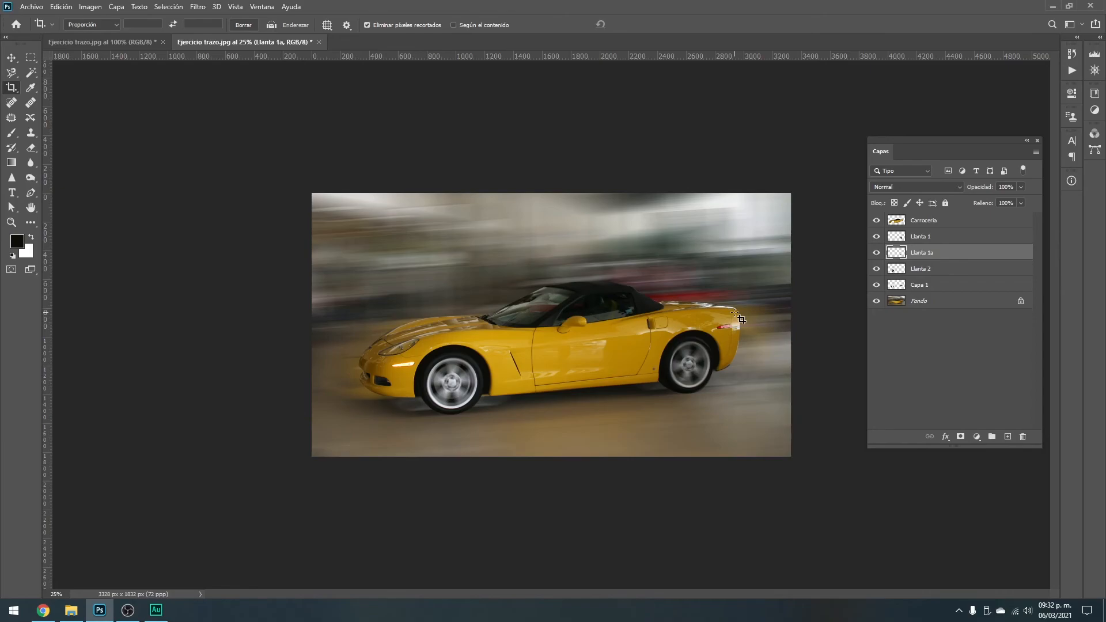
click(953, 351)
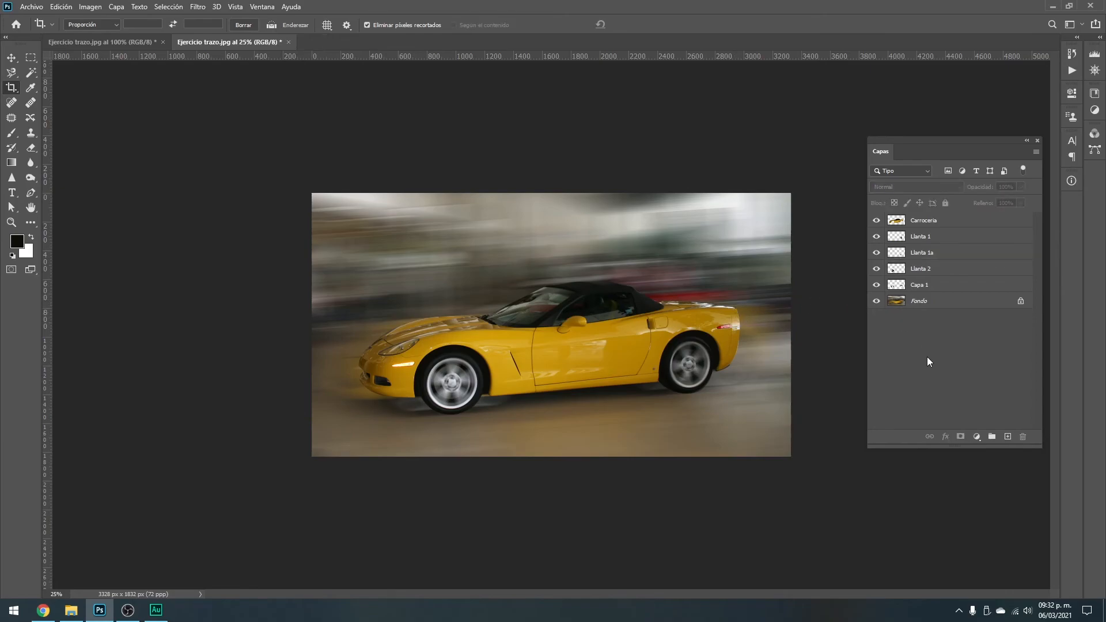
key(ctrl)
key(ctrl+shift+s)
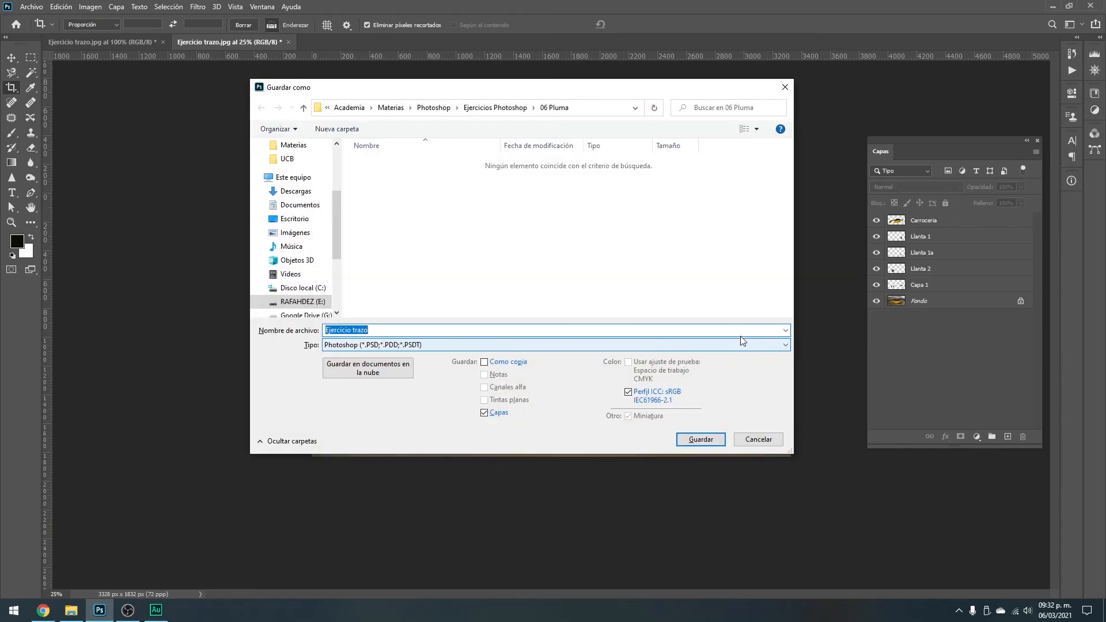
click(389, 332)
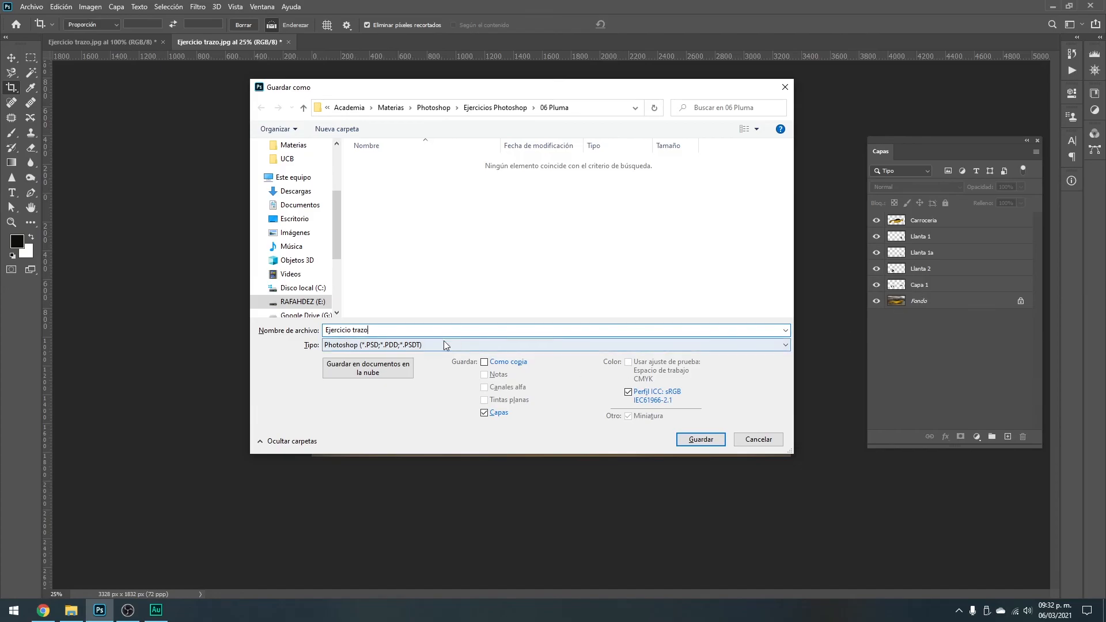
click(426, 347)
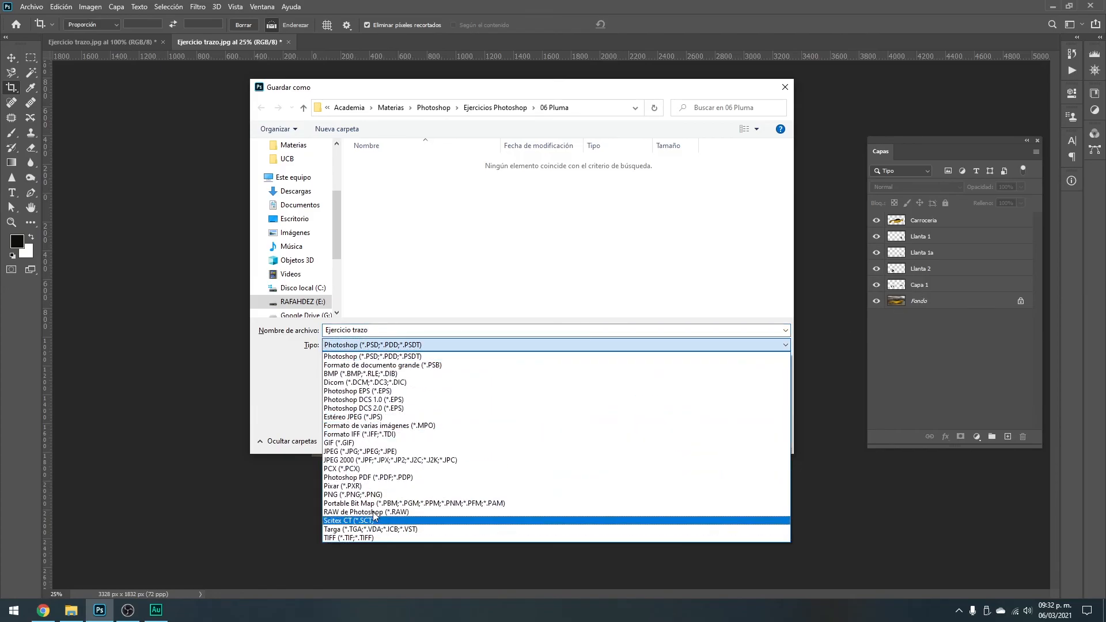
click(436, 349)
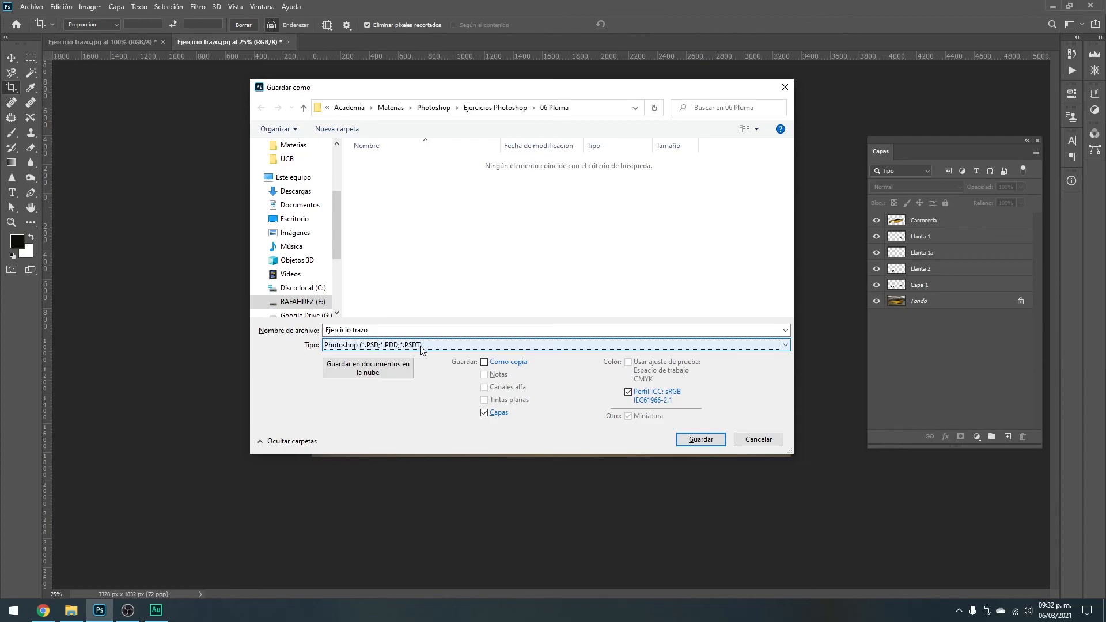
click(704, 443)
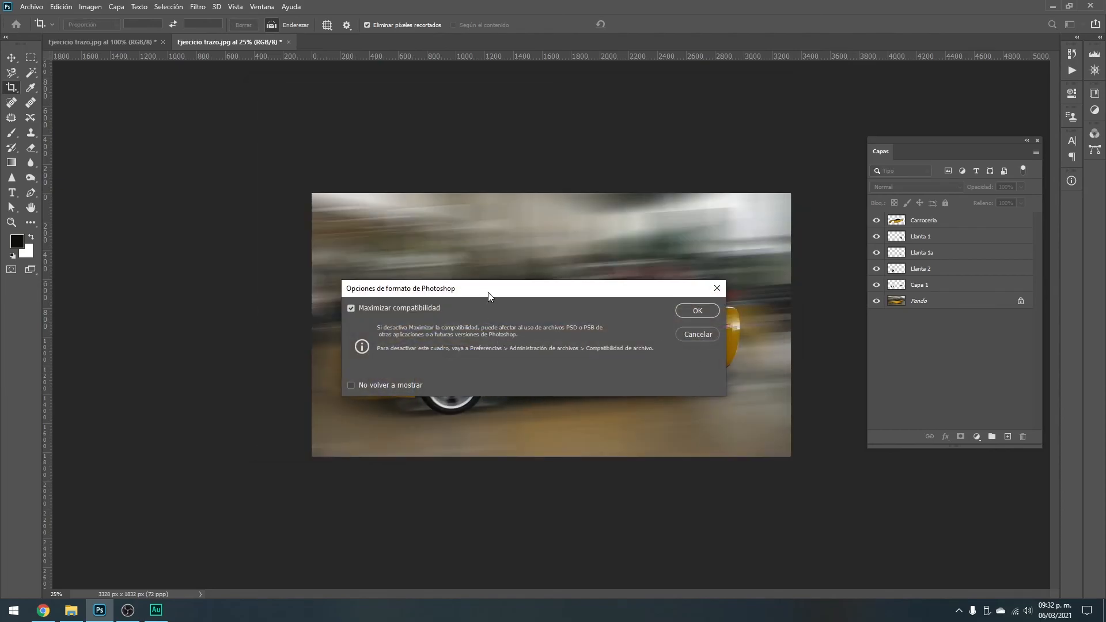
drag(489, 296, 510, 221)
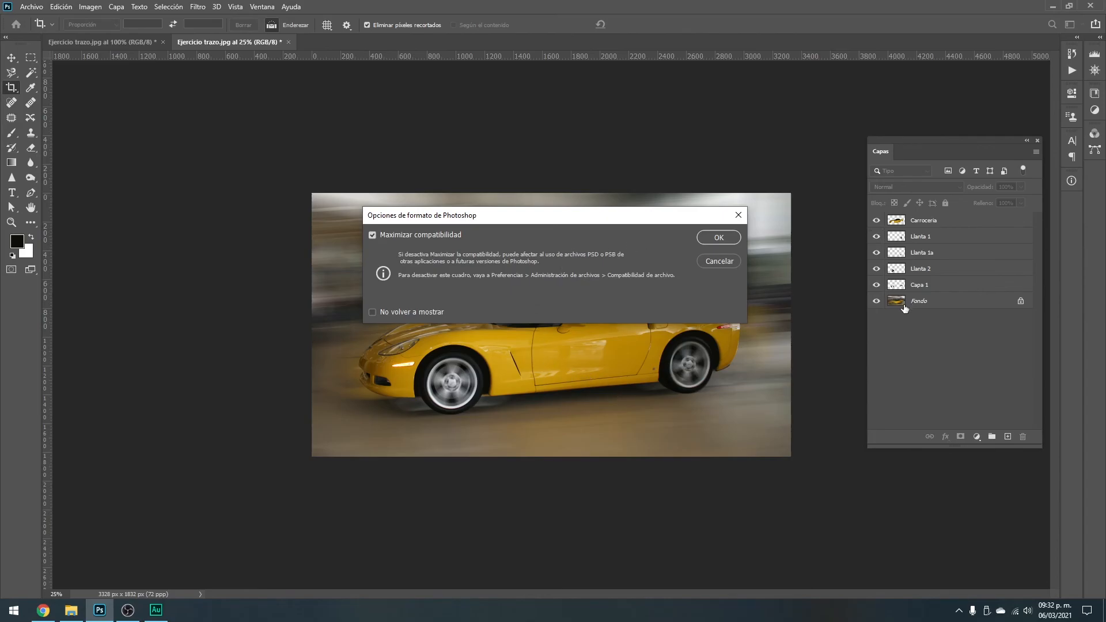
click(721, 238)
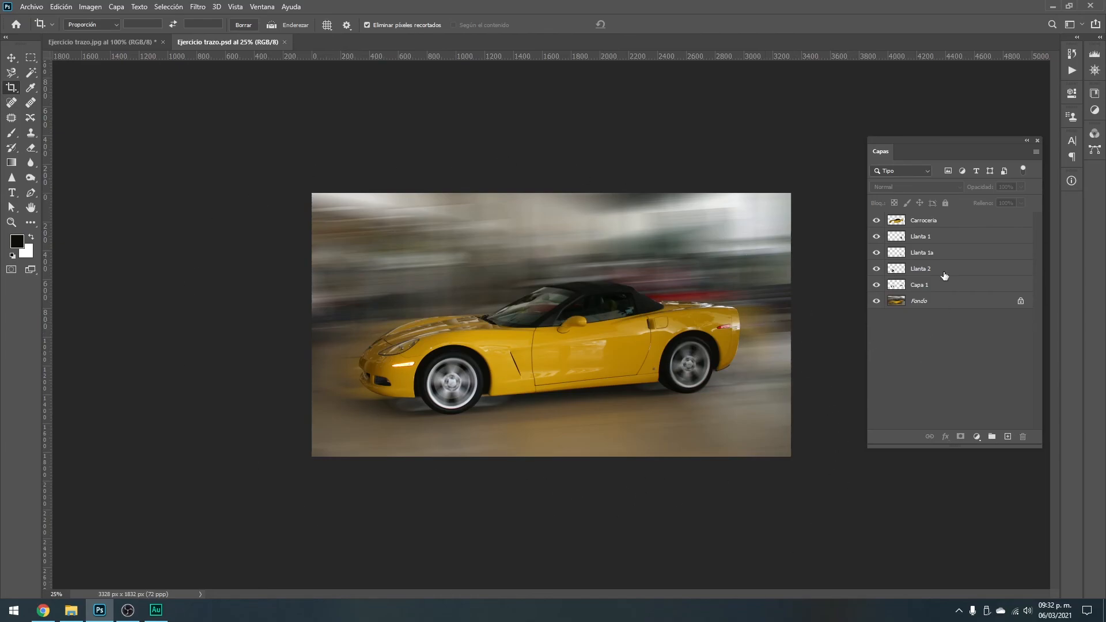
- Flatten the image so all layers merge into the Fondo layer
click(14, 59)
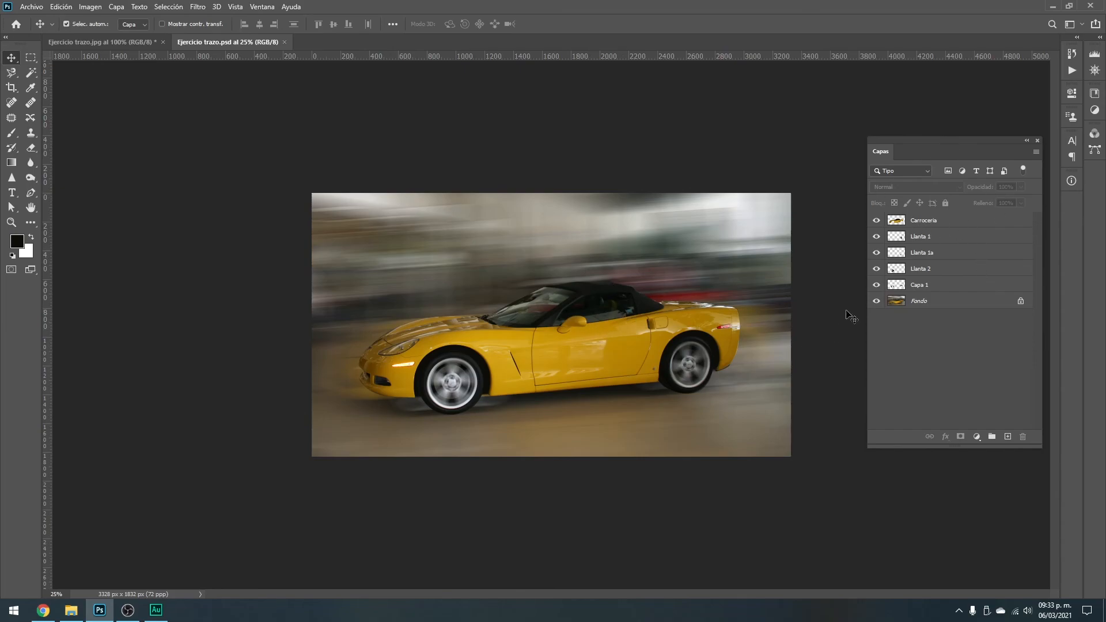
click(1036, 154)
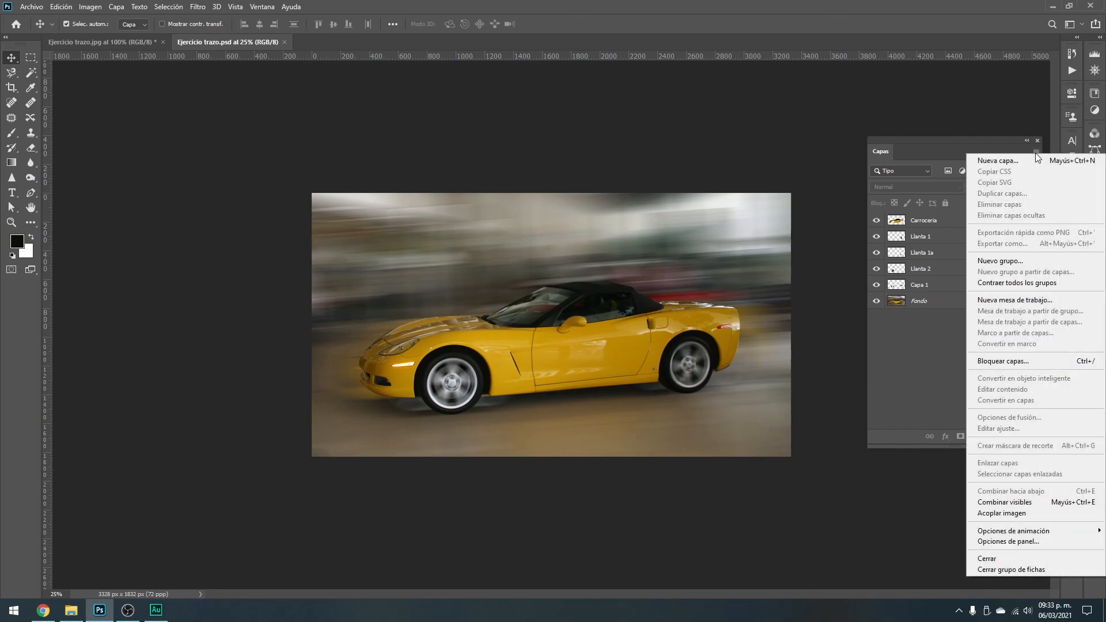
click(1024, 514)
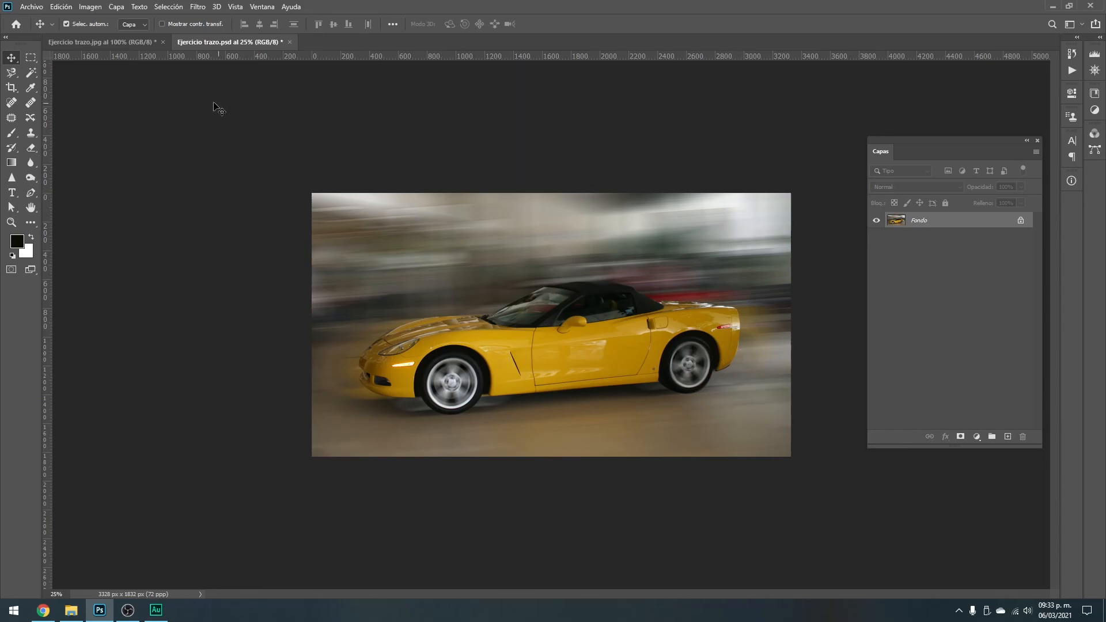
- Save the flattened image in the 06 Pluma folder as the JPEG "Ejercicio trazo_Final" with maximum quality 12 and standard baseline format
click(32, 7)
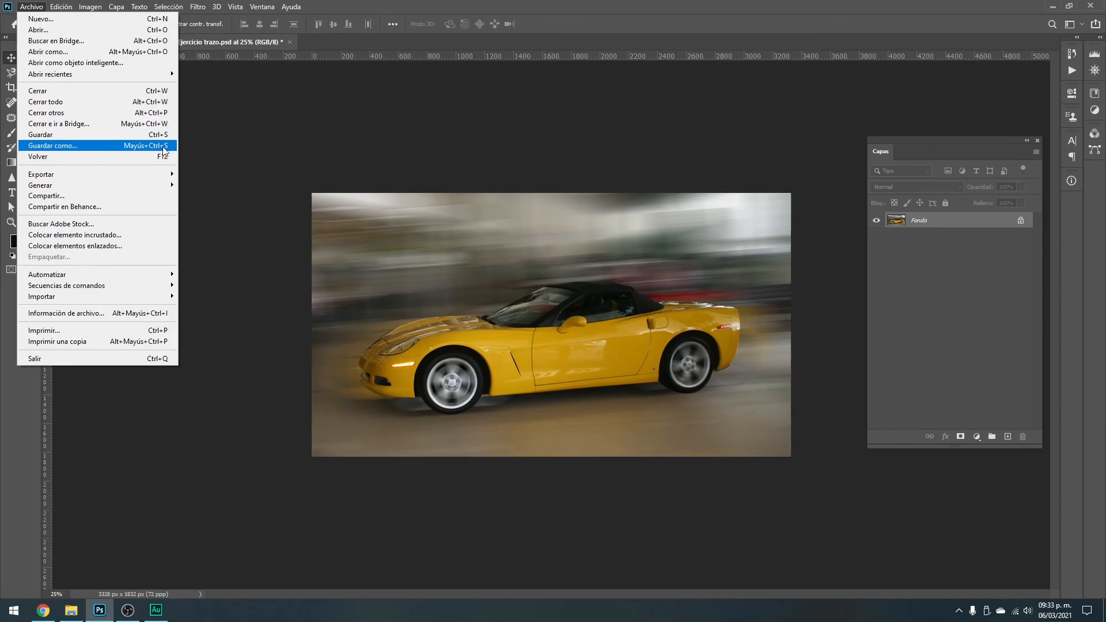
click(289, 149)
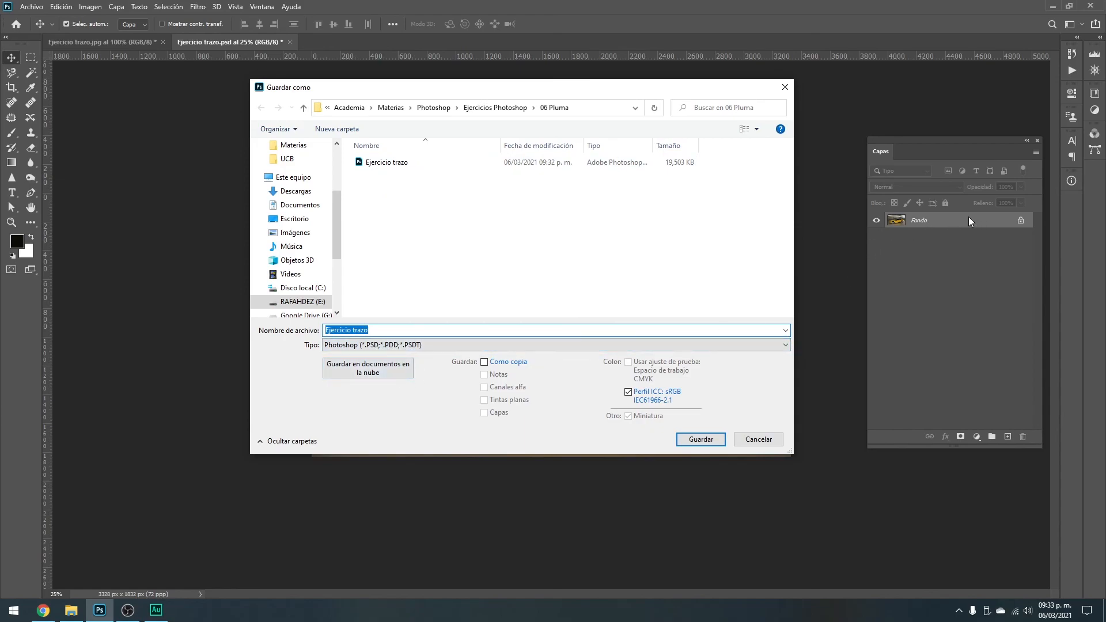
click(404, 345)
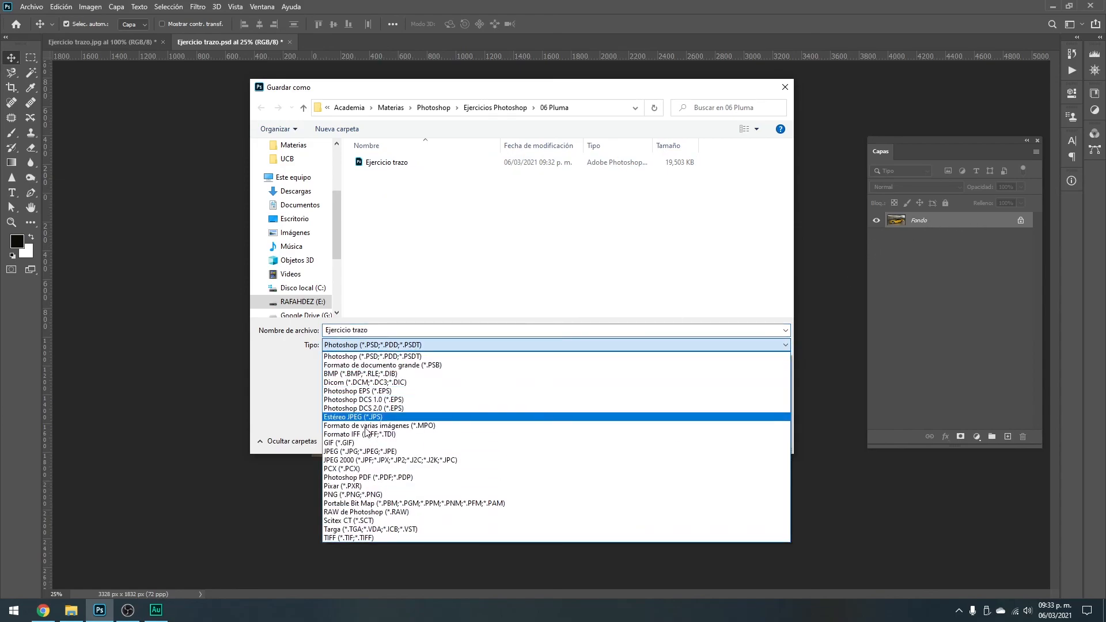
click(367, 452)
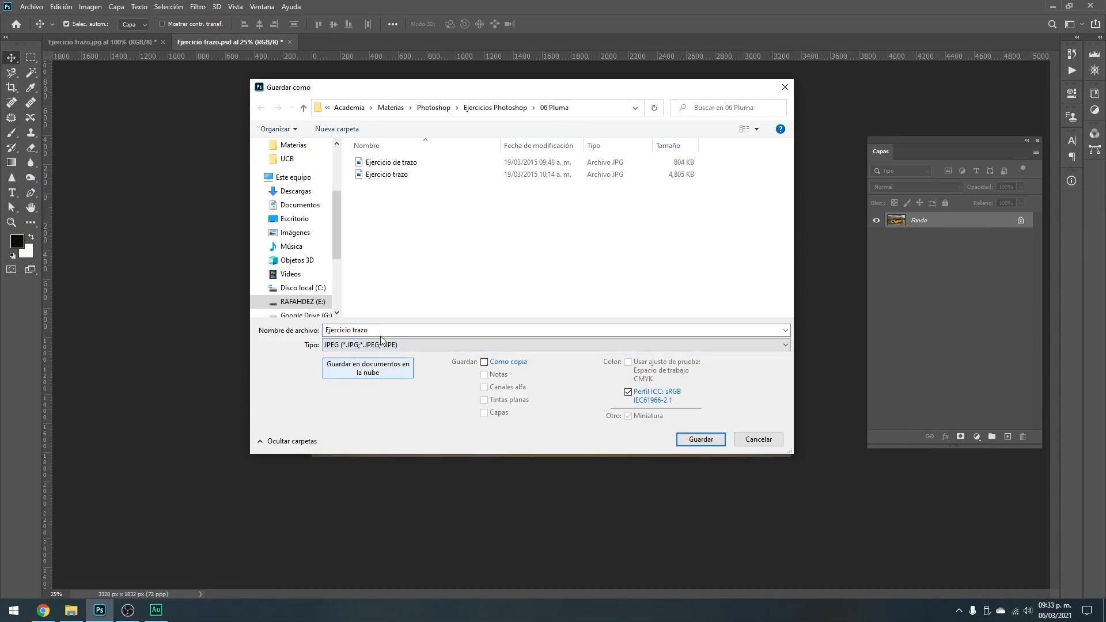
click(708, 443)
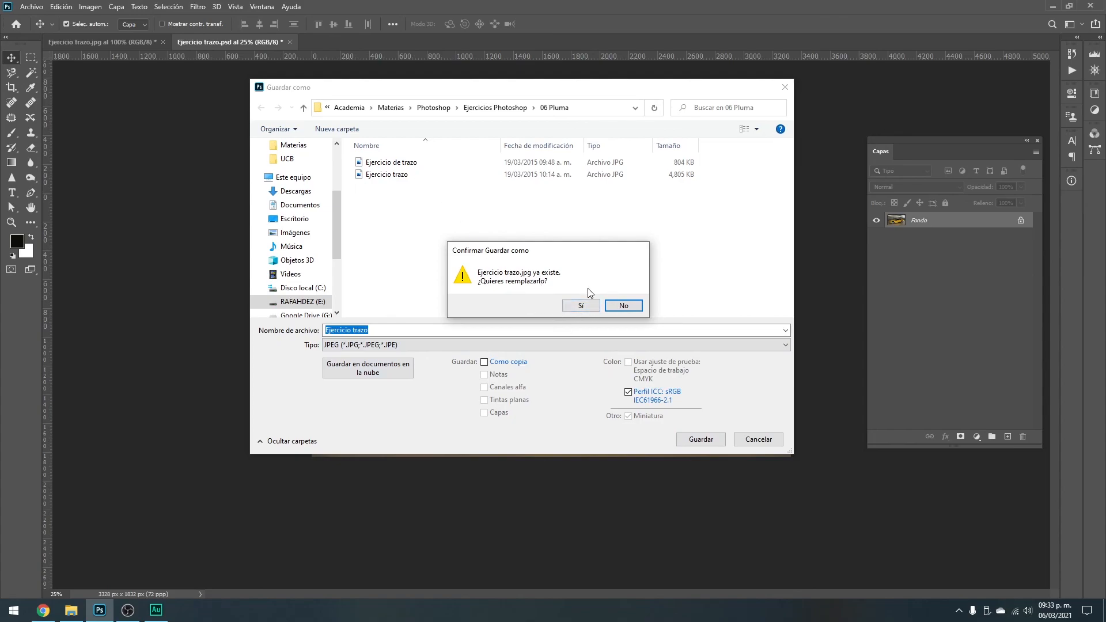
click(624, 306)
click(421, 329)
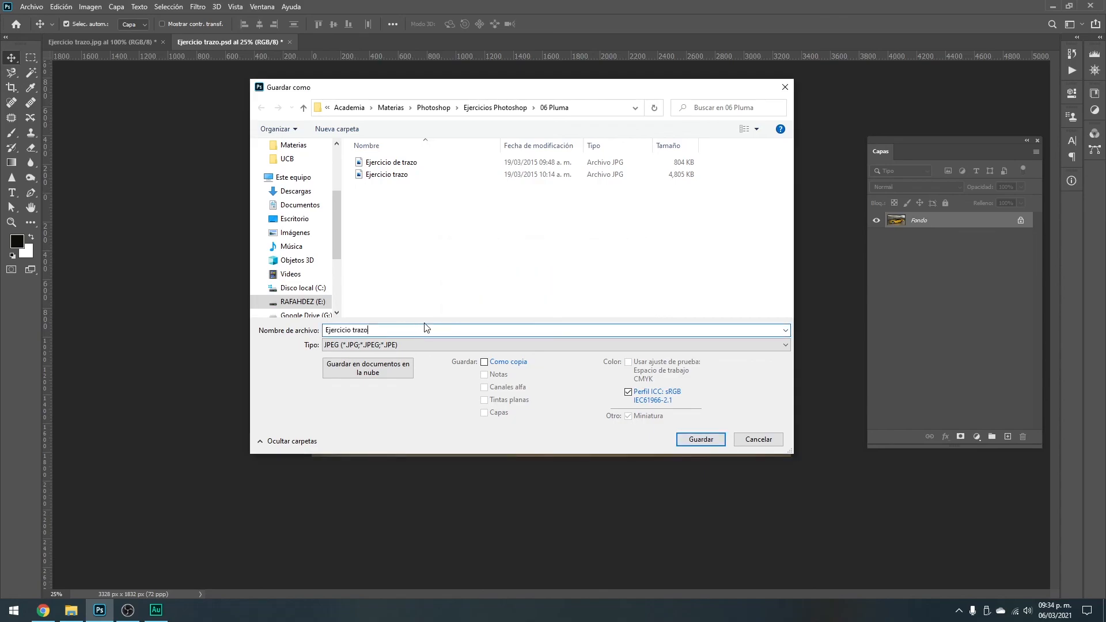
text(_Final)
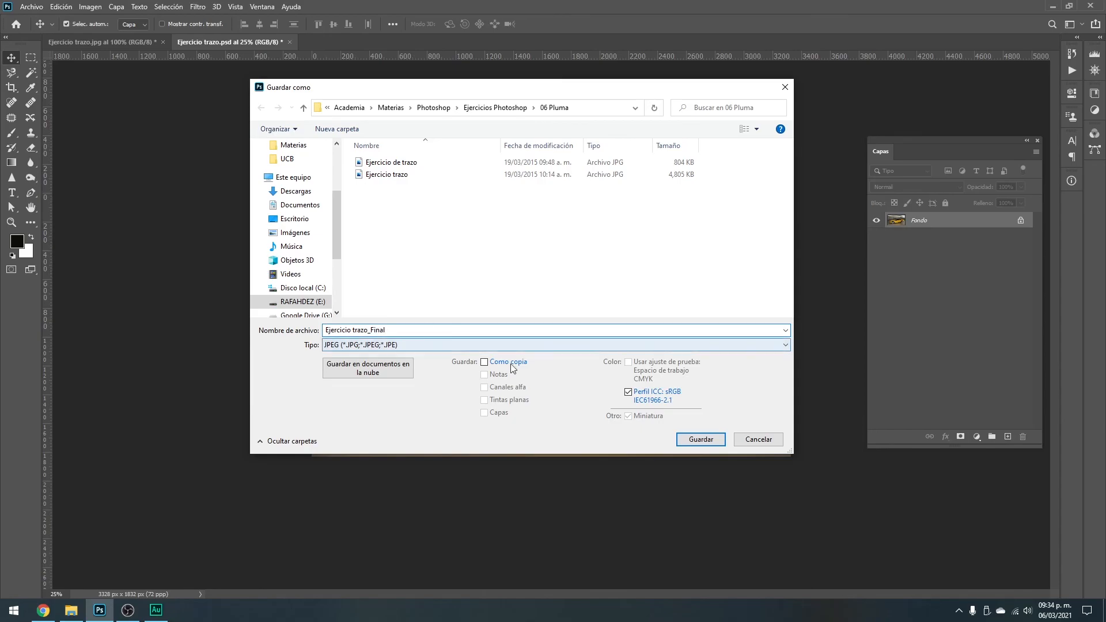
click(704, 440)
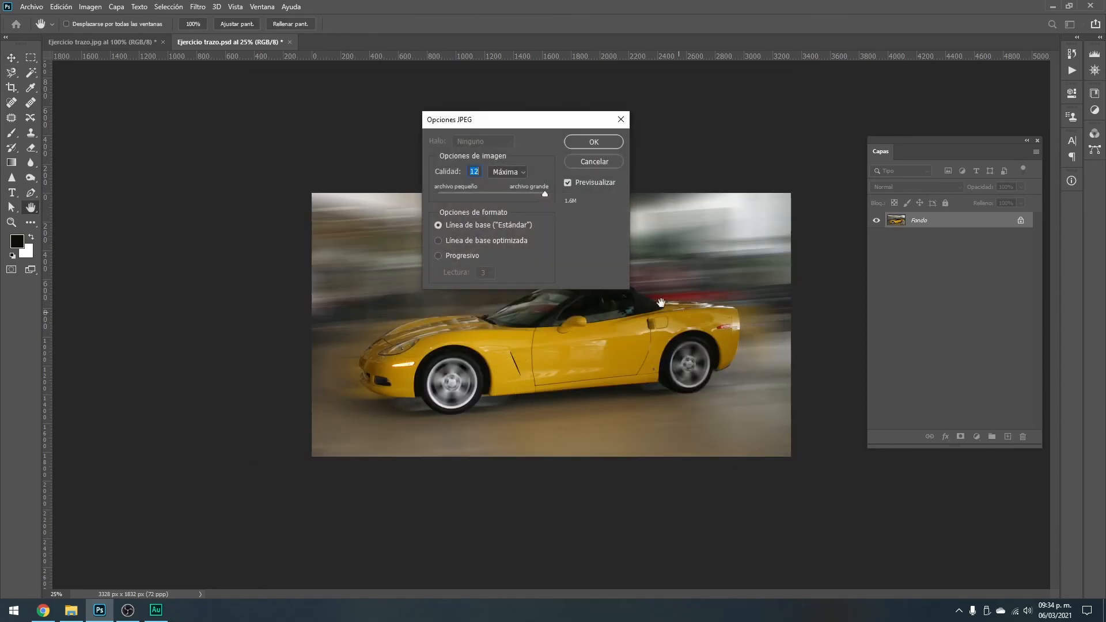
click(591, 145)
- Apply a Levels adjustment to the flattened image with RGB input levels of 2, 0.87 and 231
key(ctrl+l)
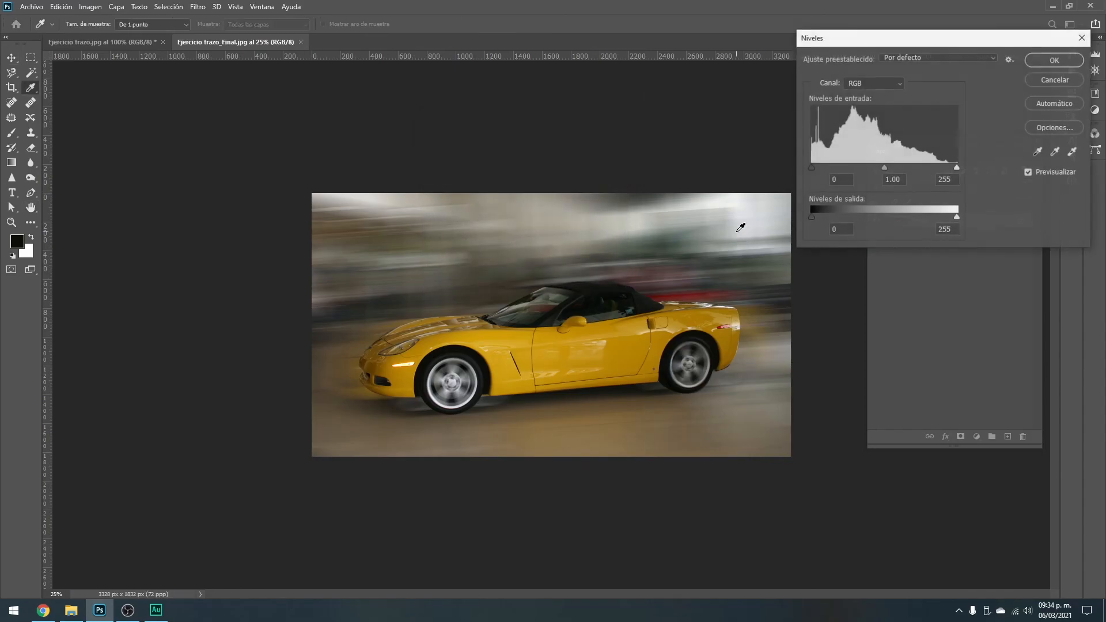
drag(957, 167, 943, 171)
drag(813, 165, 814, 164)
drag(880, 166, 885, 169)
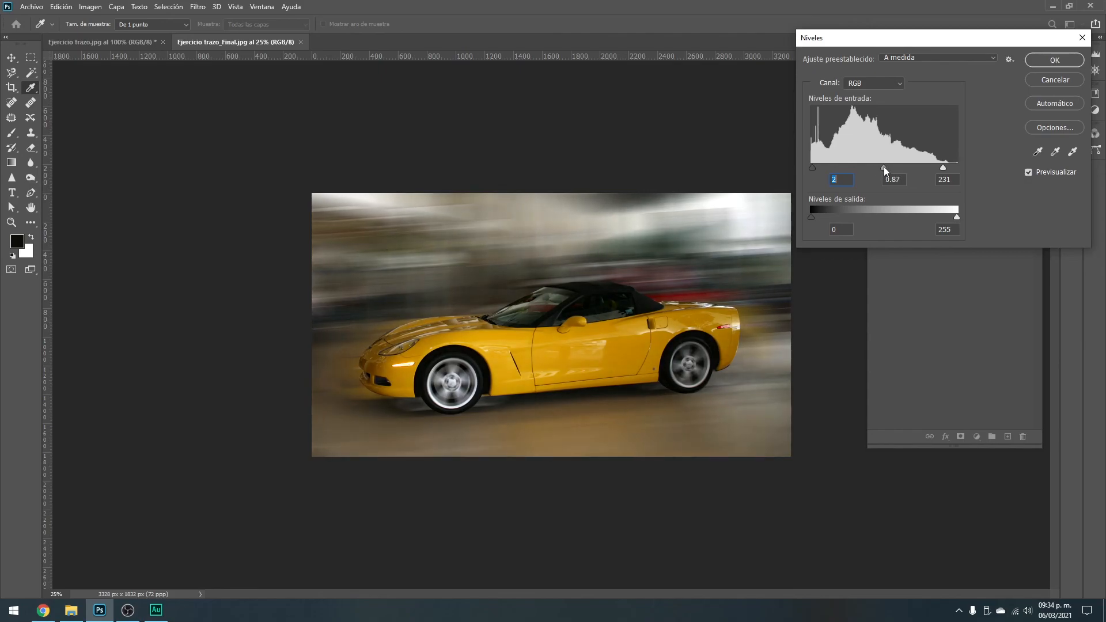
key(Tab)
click(1044, 60)
- Show the image in full-screen mode on black with the rulers hidden and examine the finished car composition enlarged
key(ctrl+minus)
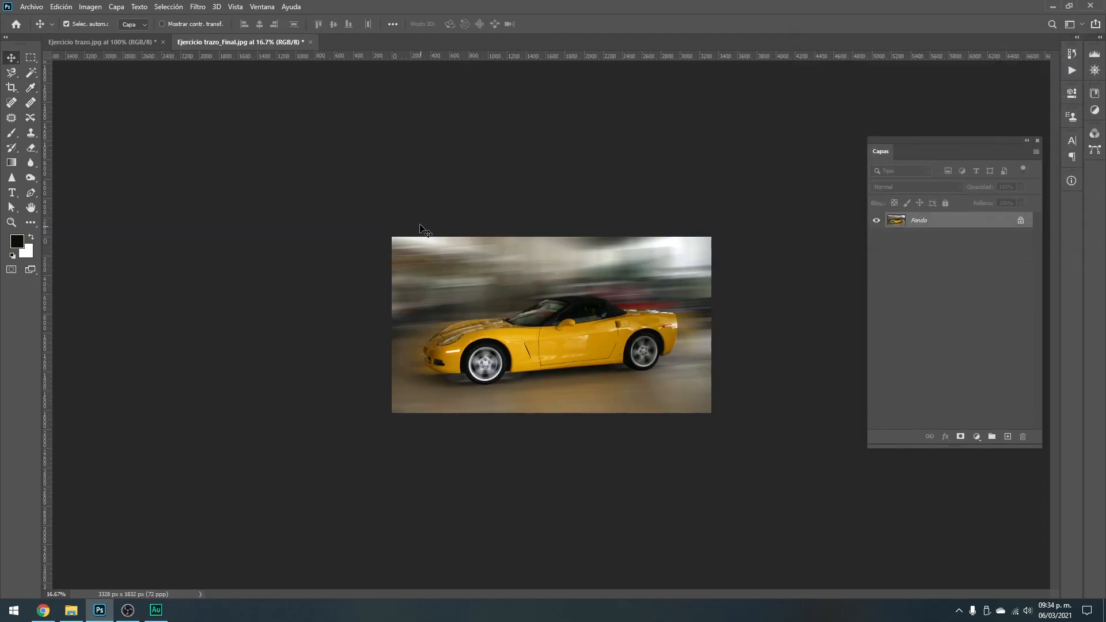
key(f)
key(f)
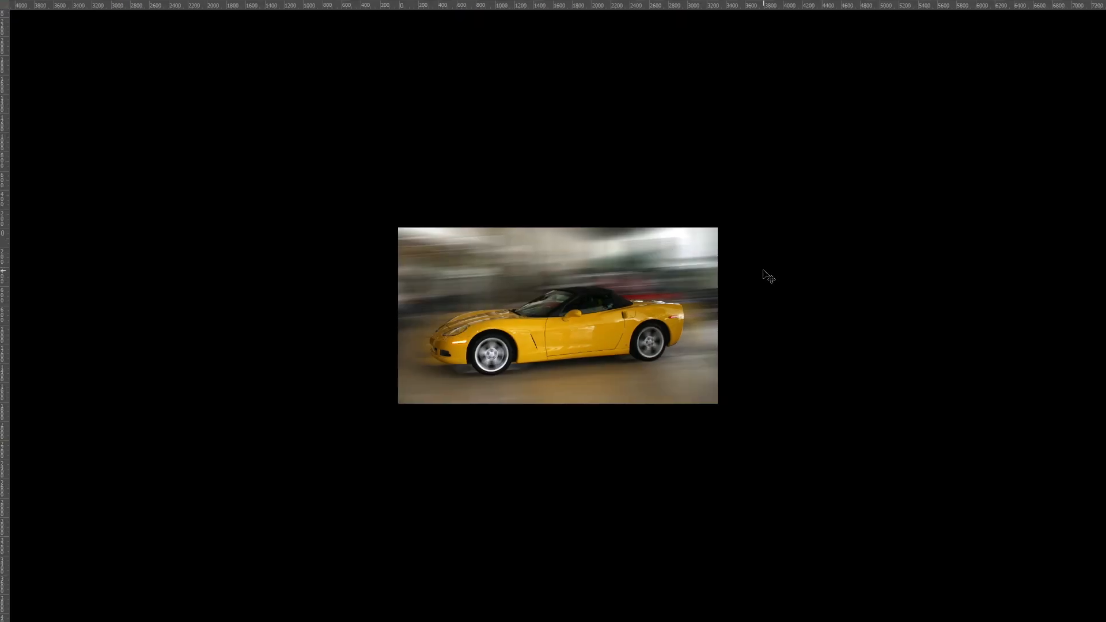
key(ctrl+r)
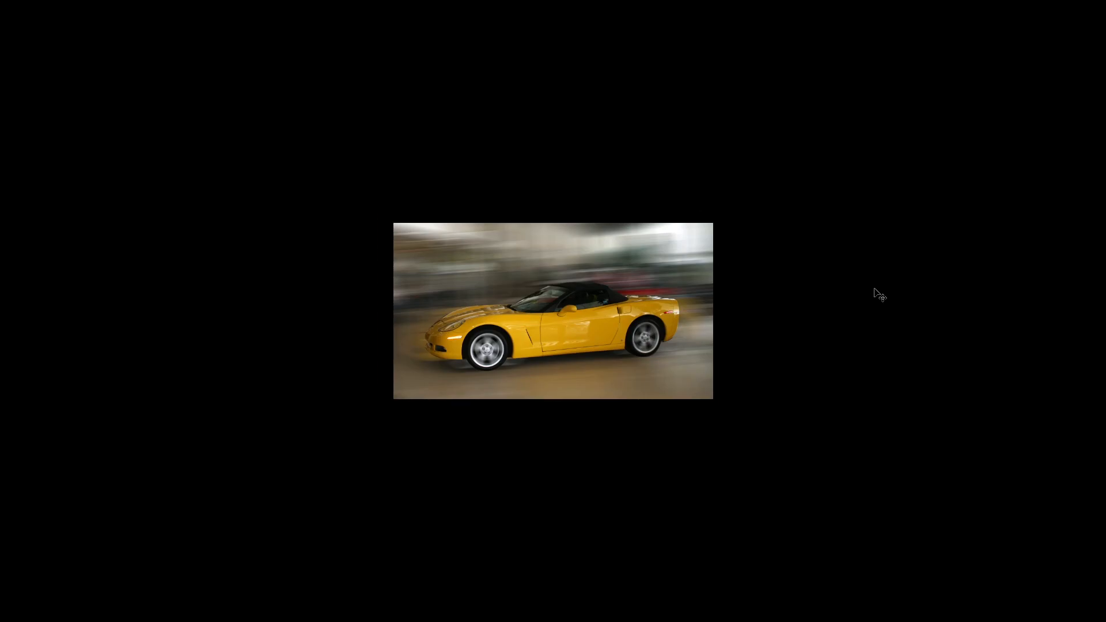
key(ctrl+plus)
key(ctrl+plus)
key(ctrl+plus)
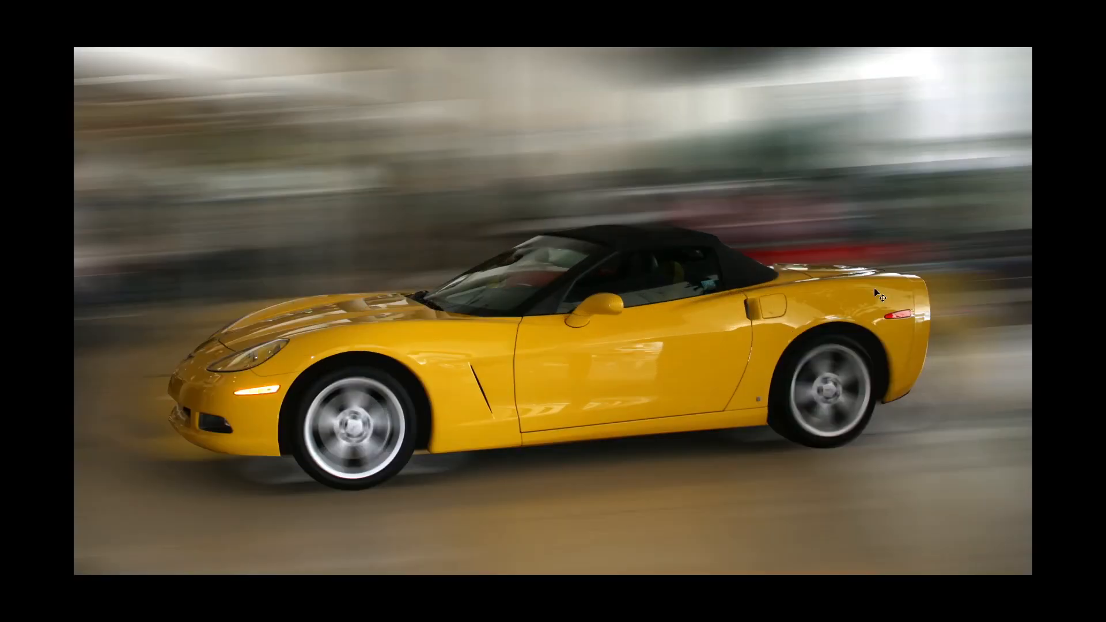